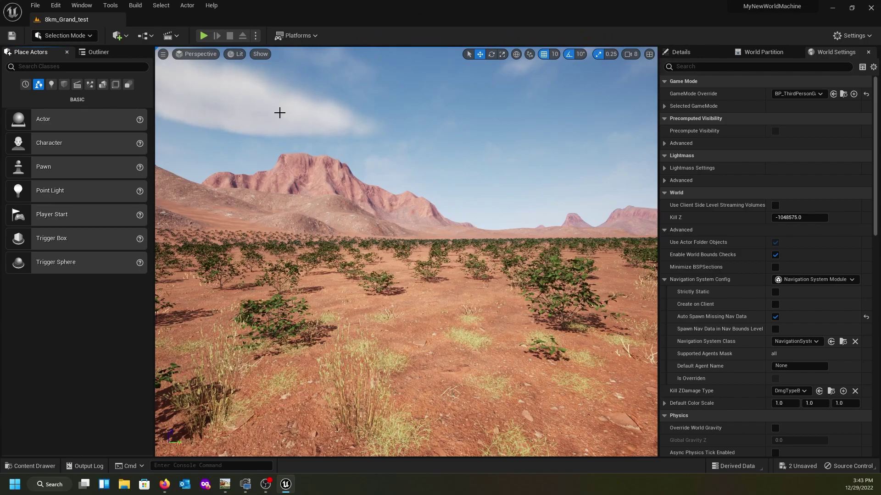
Paint the Snow layer over the desert ground in the foreground with the landscape Paint tool.
{"action": "right_click_drag", "start_coordinate": [396, 209], "coordinate": [459, 212]}
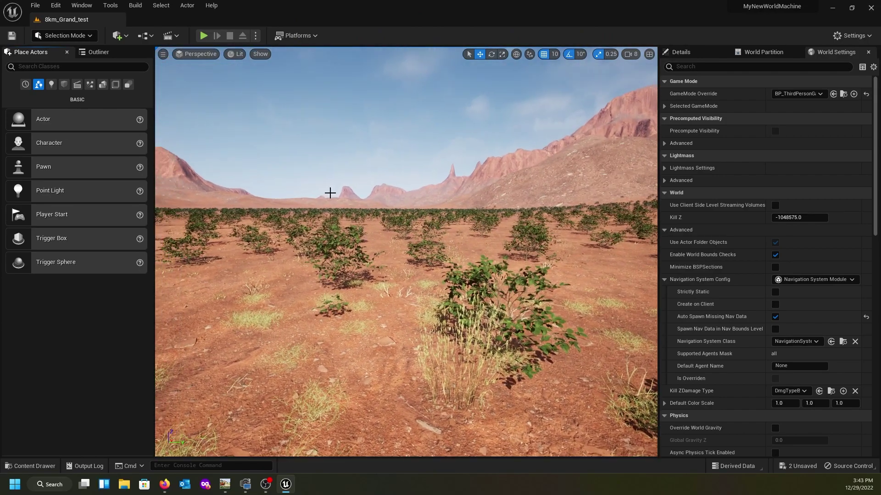
{"action": "left_click", "coordinate": [98, 53]}
{"action": "left_click", "coordinate": [64, 35]}
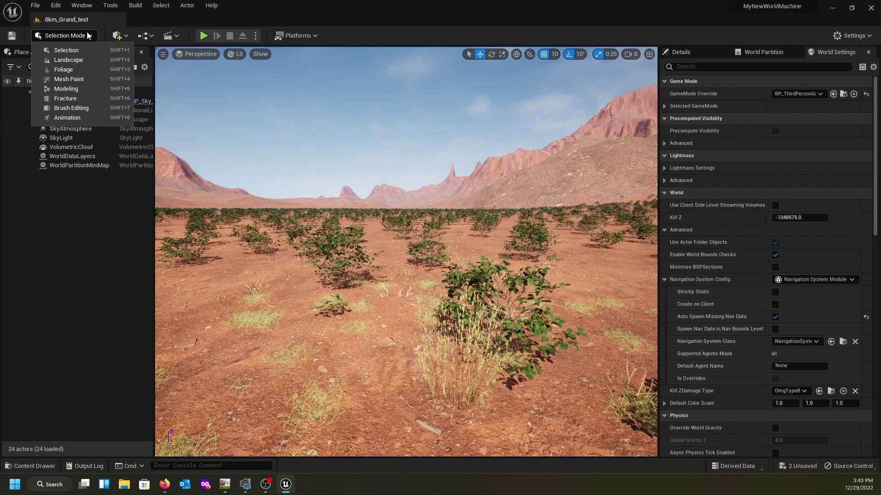
{"action": "left_click", "coordinate": [69, 60]}
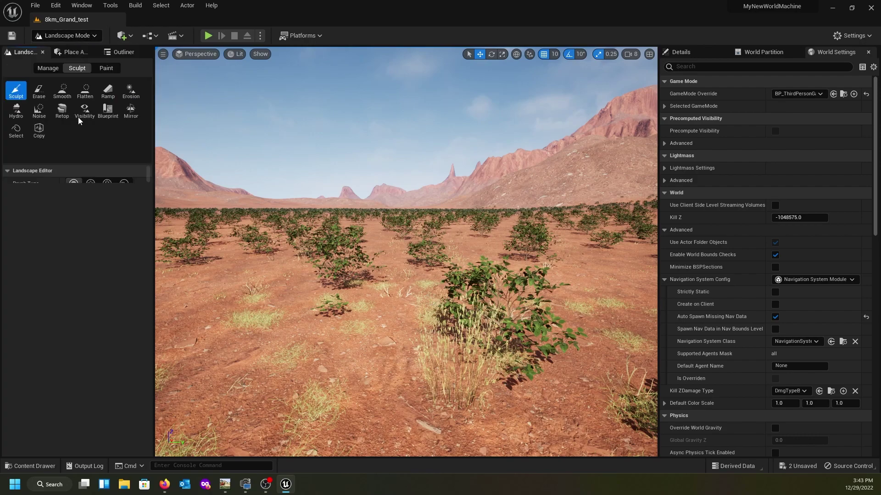
{"action": "left_click", "coordinate": [108, 70]}
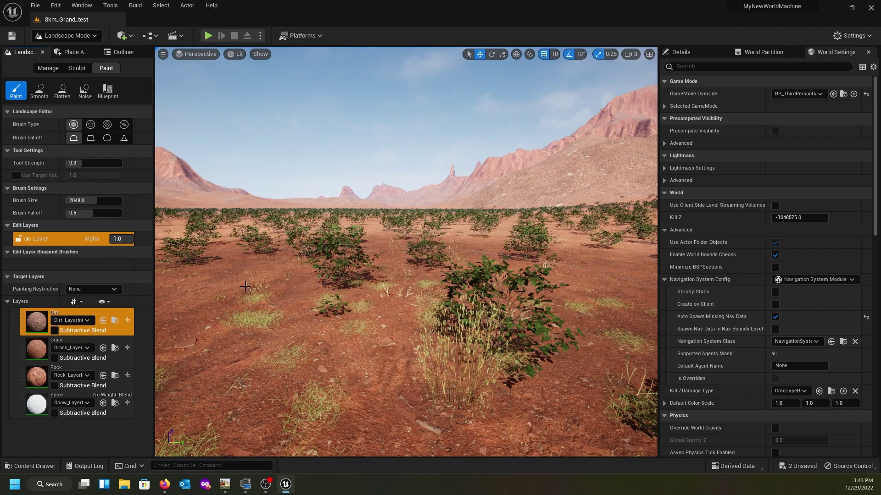
{"action": "left_click", "coordinate": [35, 410]}
{"action": "left_click_drag", "start_coordinate": [397, 251], "coordinate": [371, 246]}
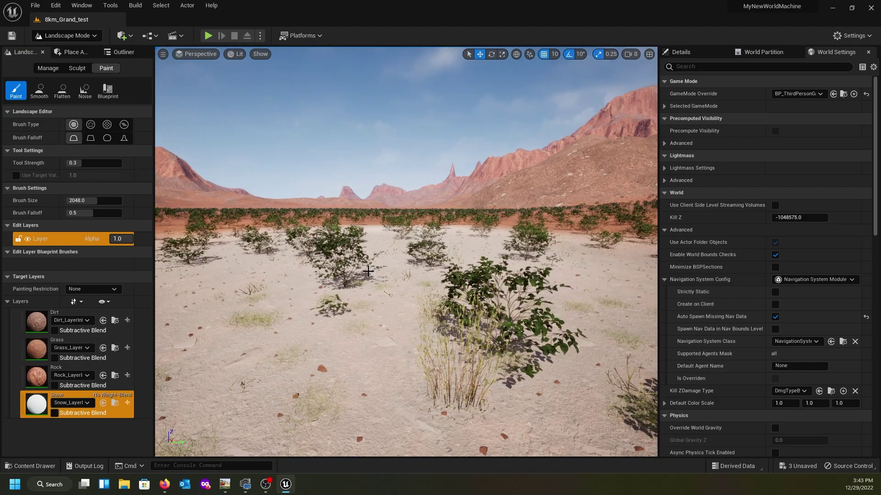
Undo the snow paint stroke on the landscape and return to Selection mode.
{"action": "right_click_drag", "start_coordinate": [368, 271], "coordinate": [350, 243]}
{"action": "key", "text": "ctrl+z"}
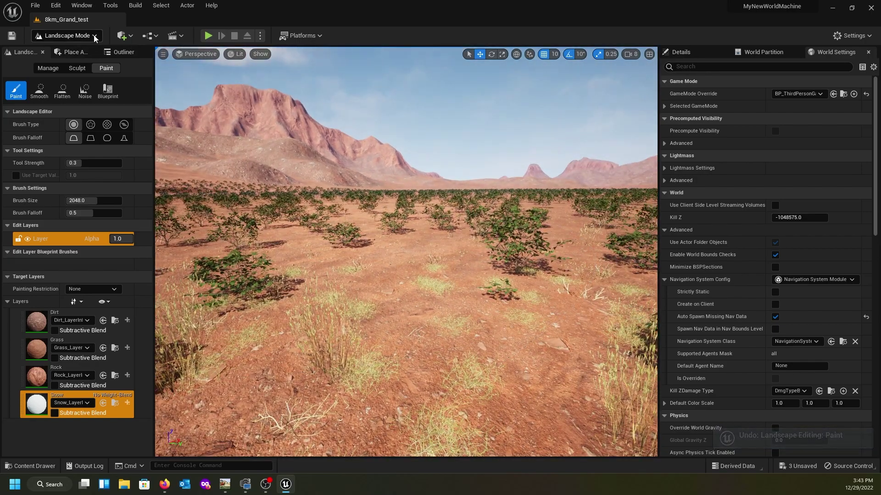
{"action": "left_click", "coordinate": [79, 36]}
{"action": "left_click", "coordinate": [69, 51]}
Examine the desert landscape's shrubs, grasses, ground materials and surrounding mountains from several directions.
{"action": "right_click_drag", "start_coordinate": [230, 163], "coordinate": [230, 163]}
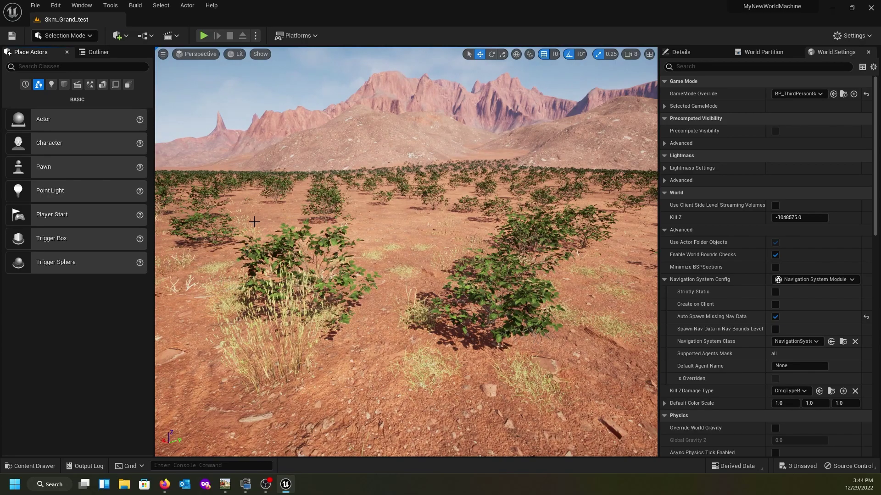
{"action": "mouse_move", "coordinate": [360, 219]}
{"action": "right_mouse_down"}
{"action": "mouse_move", "coordinate": [332, 223]}
{"action": "mouse_move", "coordinate": [349, 212]}
{"action": "right_mouse_up"}
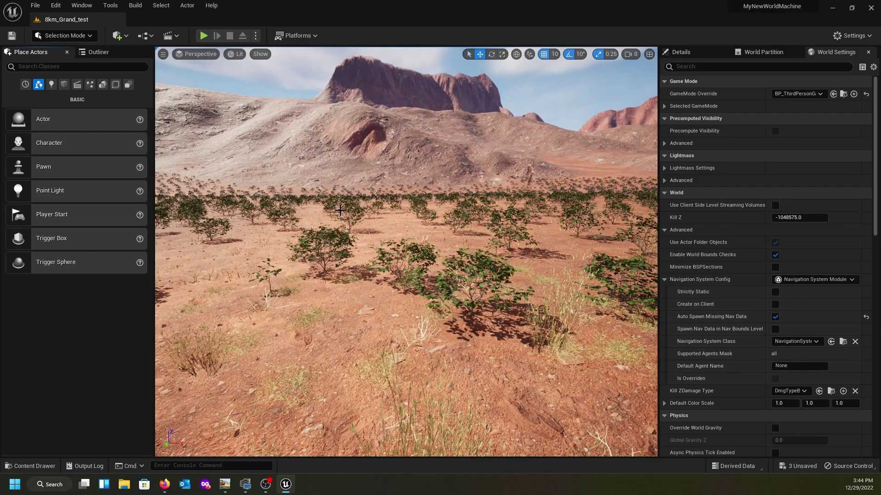
{"action": "right_click_drag", "start_coordinate": [479, 241], "coordinate": [481, 240]}
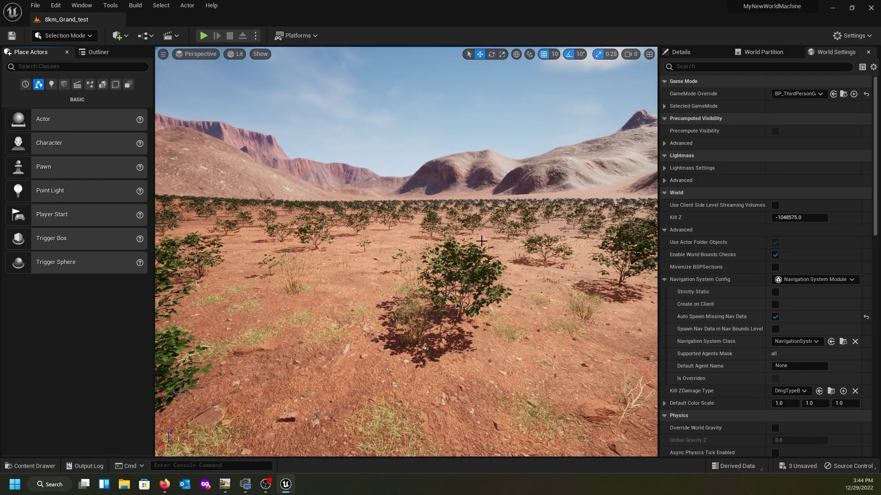
{"action": "right_click_drag", "start_coordinate": [499, 234], "coordinate": [499, 234]}
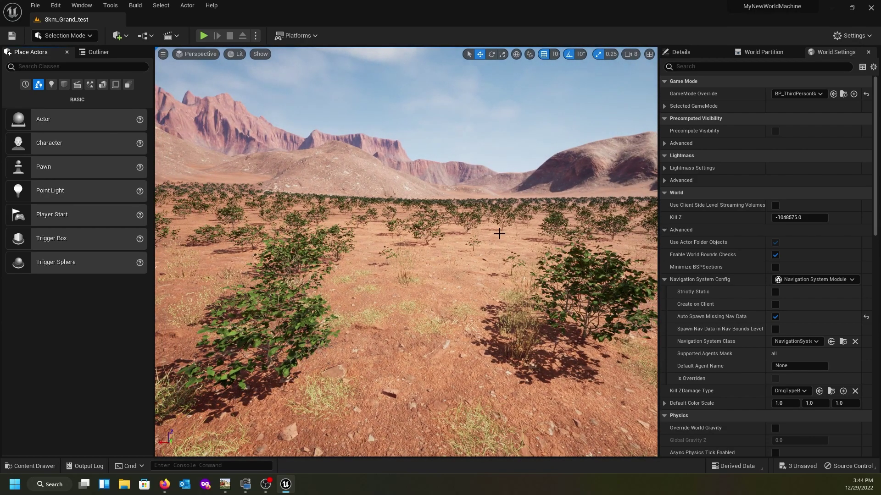
{"action": "right_click_drag", "start_coordinate": [499, 233], "coordinate": [498, 234]}
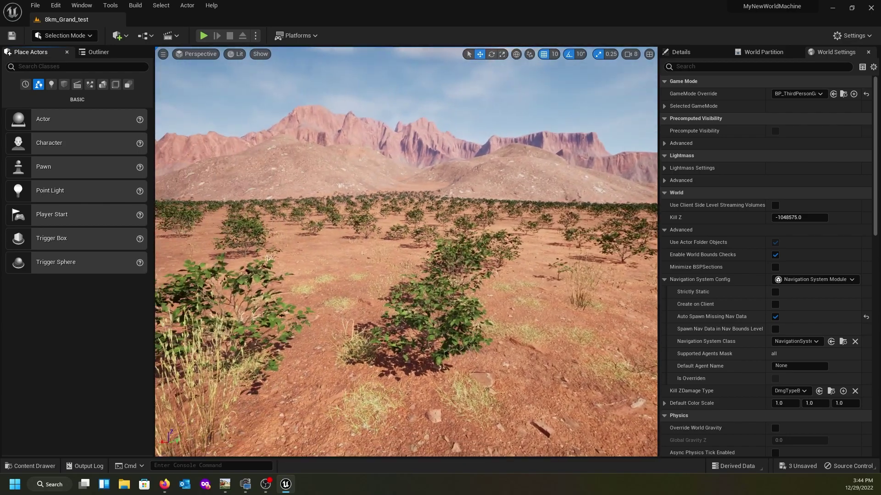
{"action": "right_click_drag", "start_coordinate": [372, 248], "coordinate": [329, 246]}
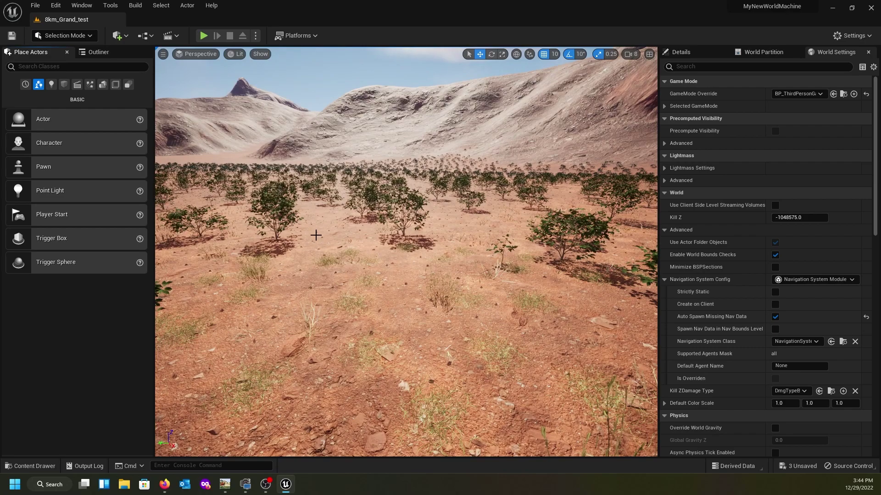
{"action": "right_click_drag", "start_coordinate": [315, 235], "coordinate": [306, 227]}
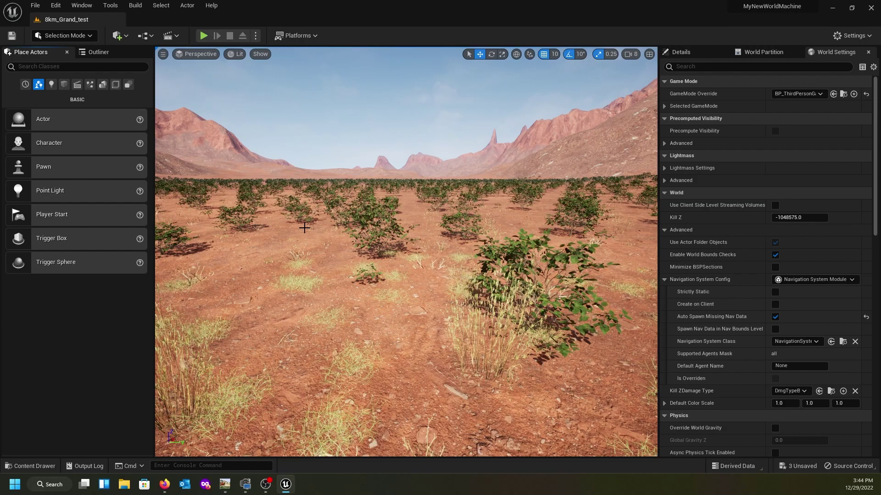
{"action": "right_click_drag", "start_coordinate": [382, 217], "coordinate": [423, 201]}
{"action": "right_click_drag", "start_coordinate": [419, 169], "coordinate": [444, 168]}
{"action": "mouse_move", "coordinate": [421, 207]}
{"action": "right_mouse_down"}
{"action": "mouse_move", "coordinate": [401, 208]}
{"action": "mouse_move", "coordinate": [413, 208]}
{"action": "mouse_move", "coordinate": [412, 200]}
{"action": "mouse_move", "coordinate": [407, 214]}
{"action": "right_mouse_up"}
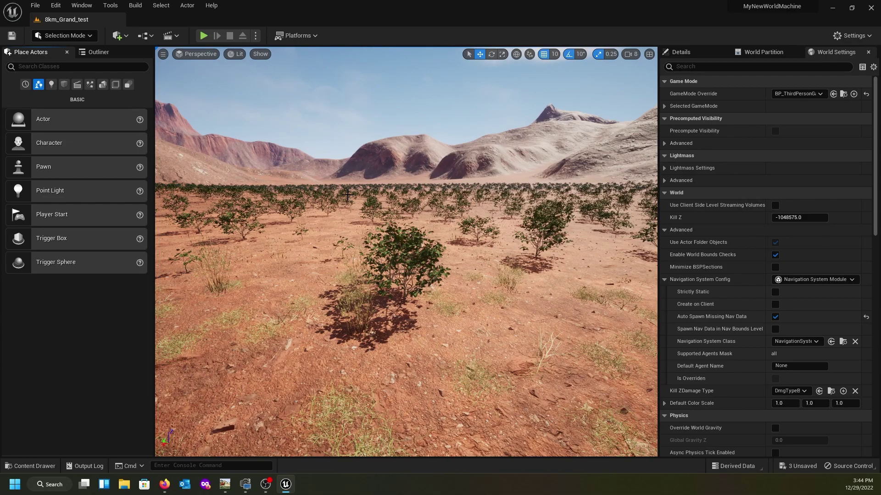
{"action": "right_click_drag", "start_coordinate": [388, 226], "coordinate": [374, 205]}
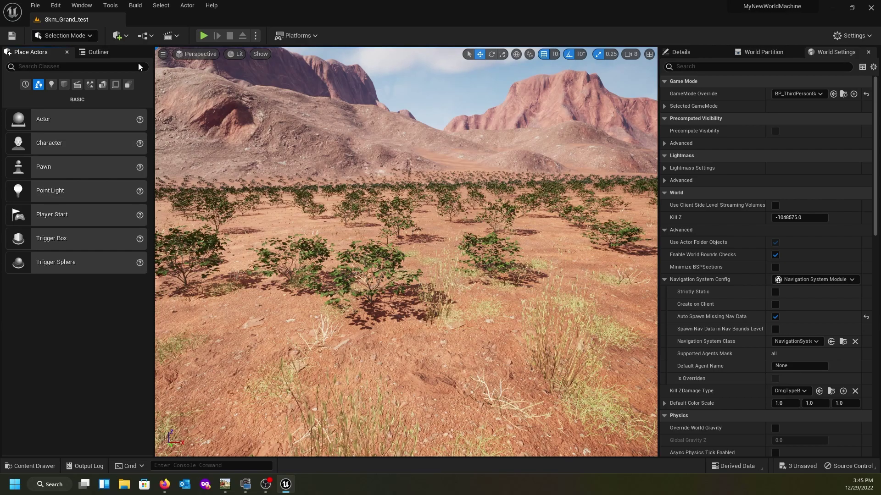
Play-test the level by running the third-person character through the desert vegetation, and stop the session.
{"action": "left_click", "coordinate": [203, 36]}
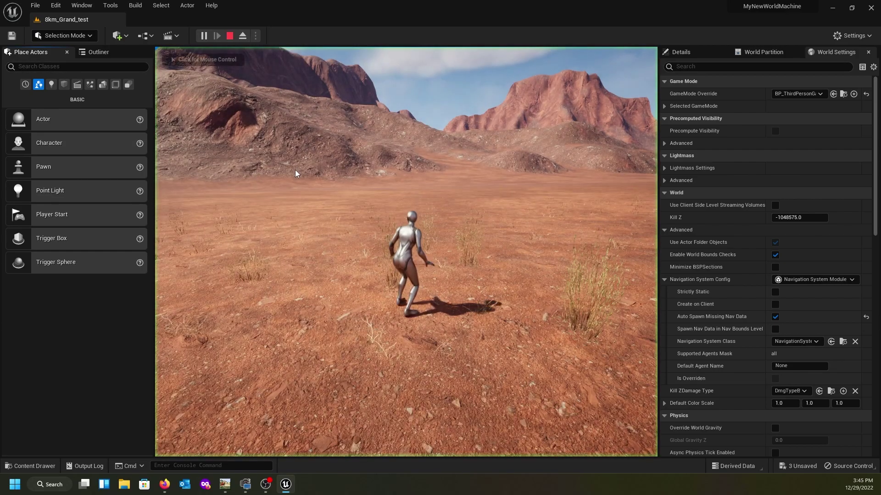
{"action": "left_click", "coordinate": [295, 170]}
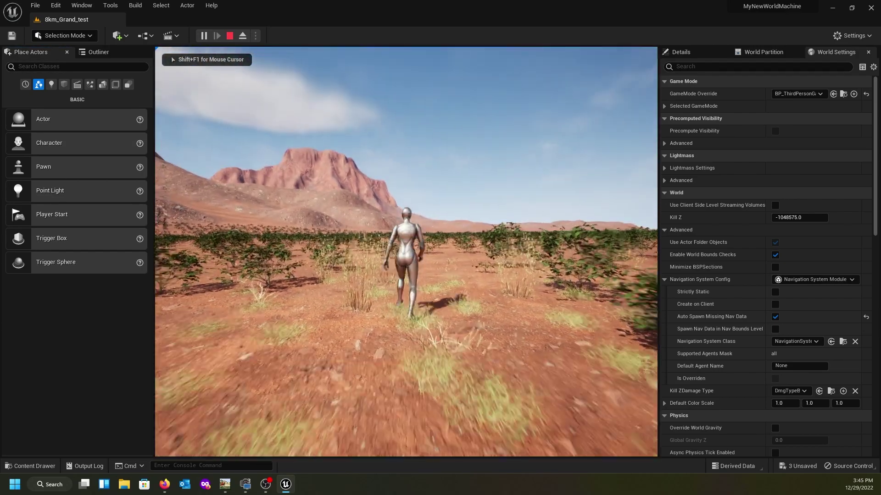
{"action": "key", "text": "w"}
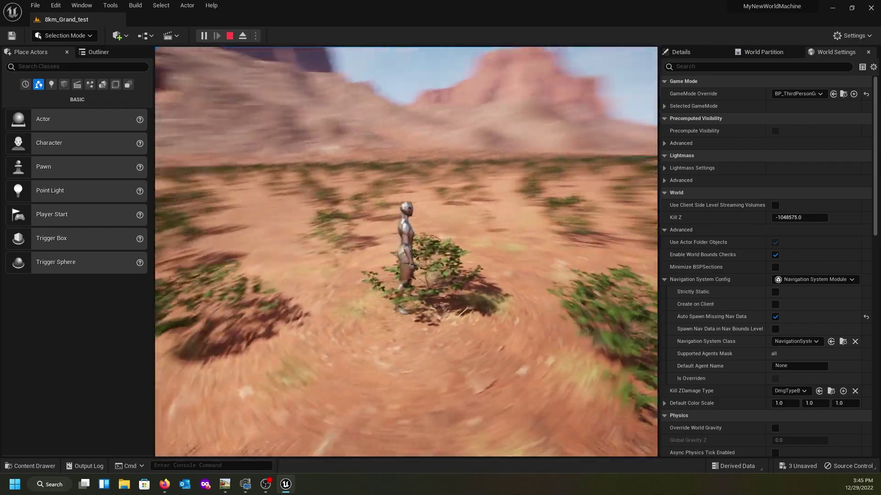
{"action": "key", "text": "w"}
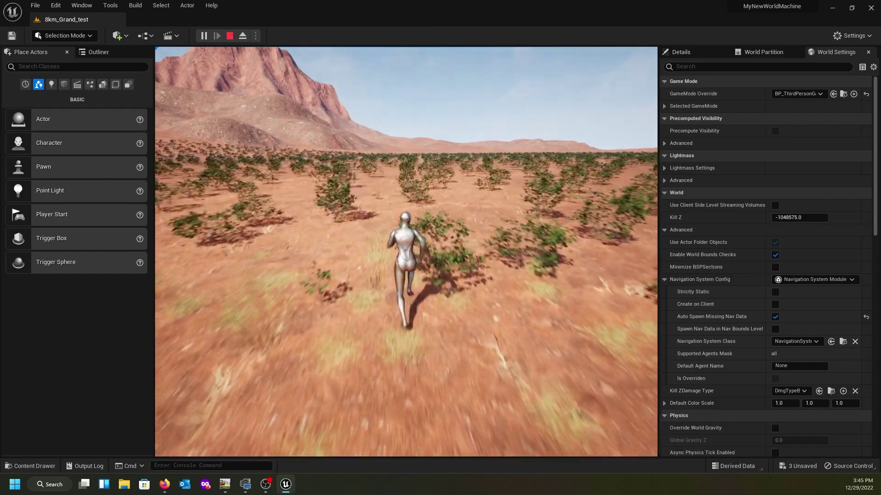
{"action": "key", "text": "w"}
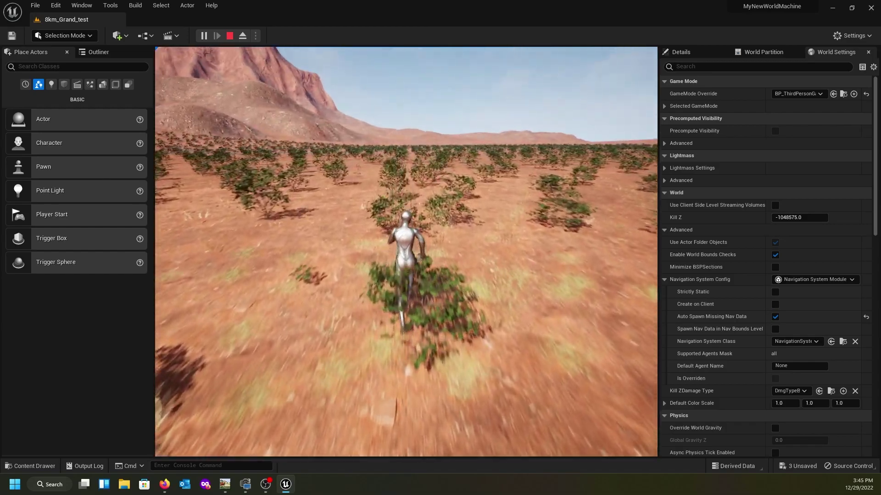
{"action": "key", "text": "w"}
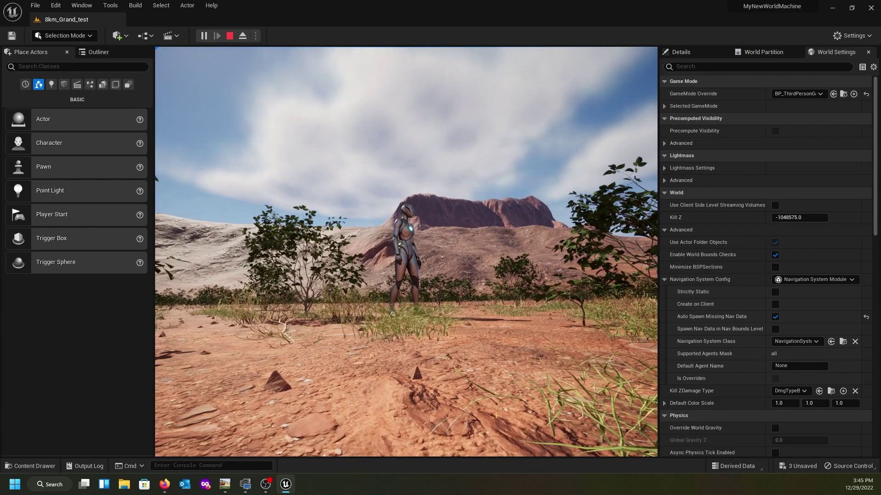
{"action": "key", "text": "Escape"}
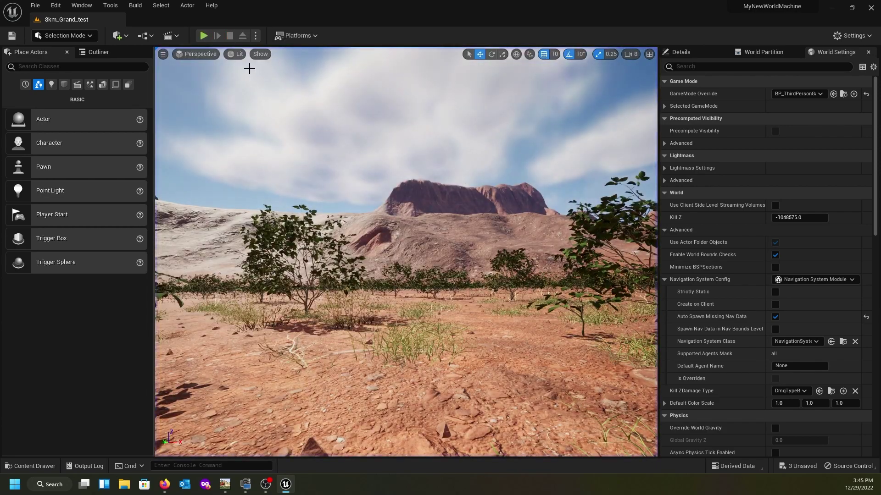
Enable the Show FPS display for the level viewport.
{"action": "left_click", "coordinate": [257, 54]}
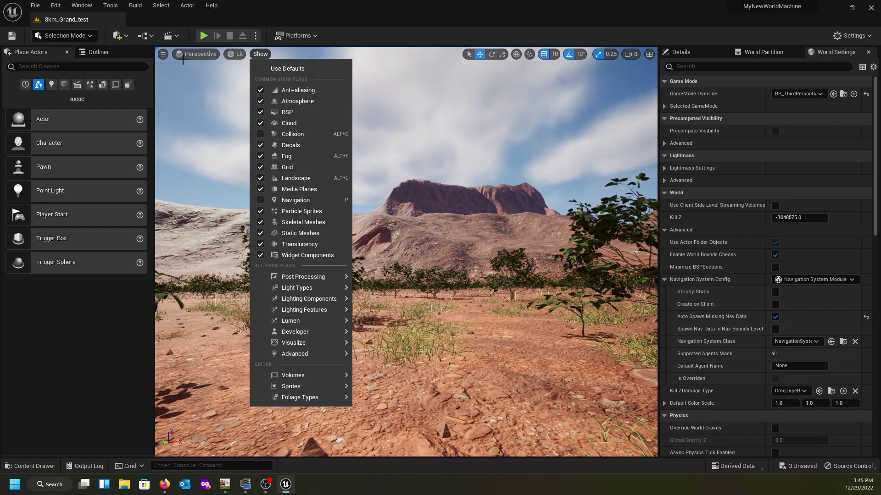
{"action": "left_click", "coordinate": [164, 54]}
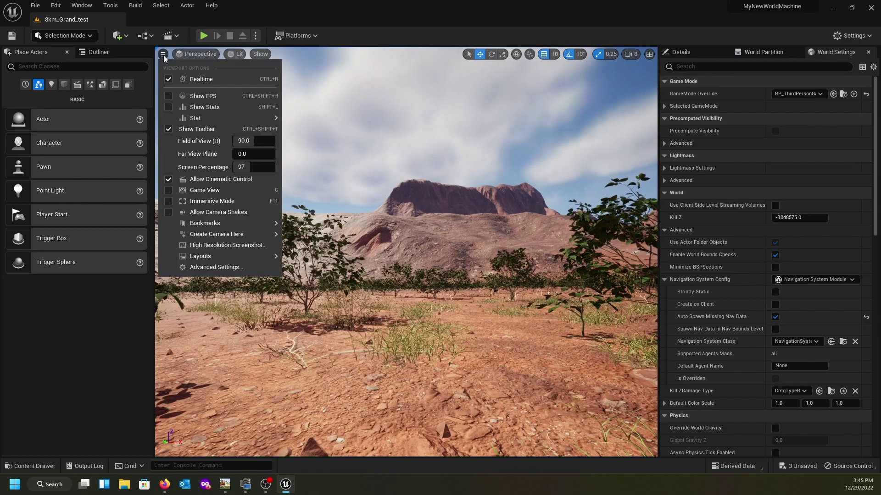
{"action": "left_click", "coordinate": [169, 95]}
{"action": "left_click", "coordinate": [293, 168]}
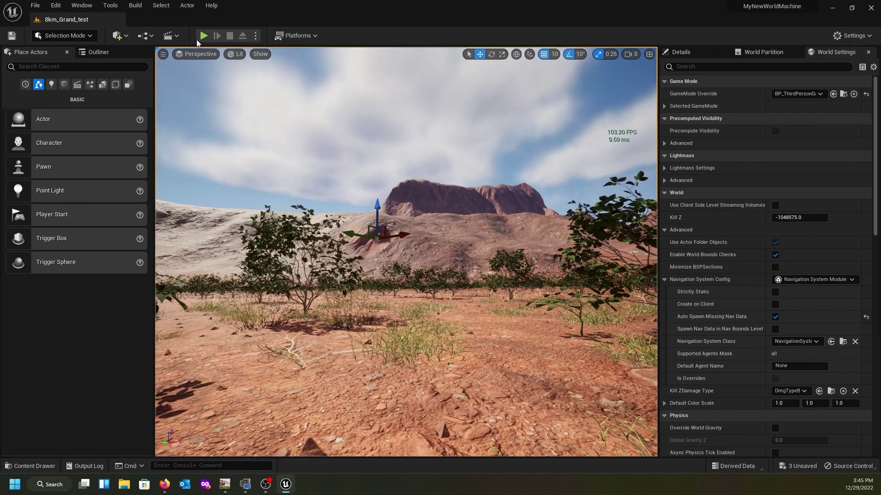
Play-test the level again to check the frame rate while the character runs through the shrubs, and end the session.
{"action": "left_click", "coordinate": [202, 35]}
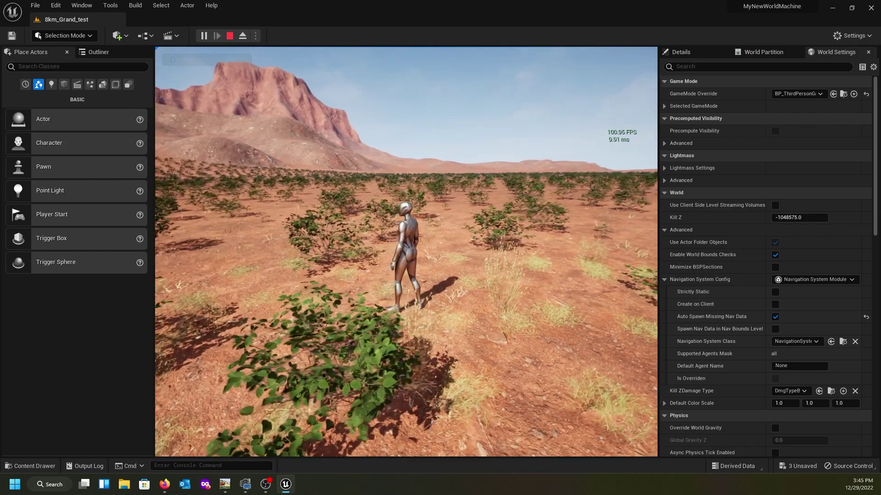
{"action": "key", "text": "w"}
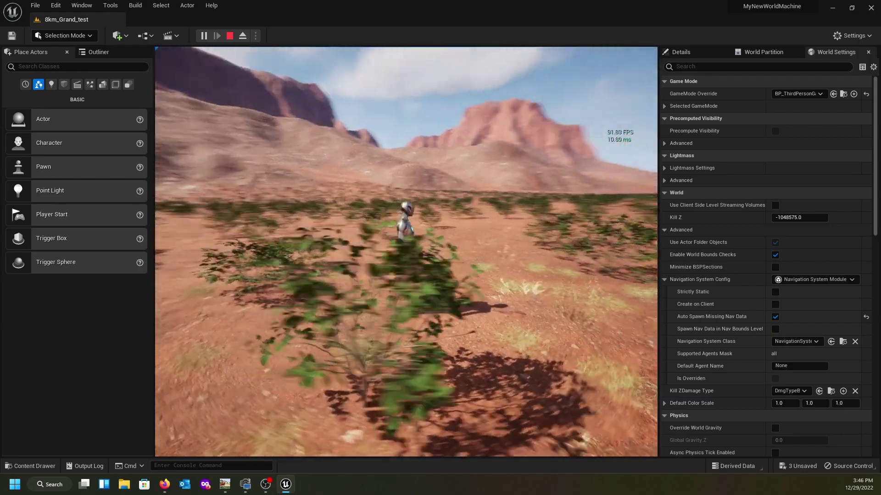
{"action": "key", "text": "w"}
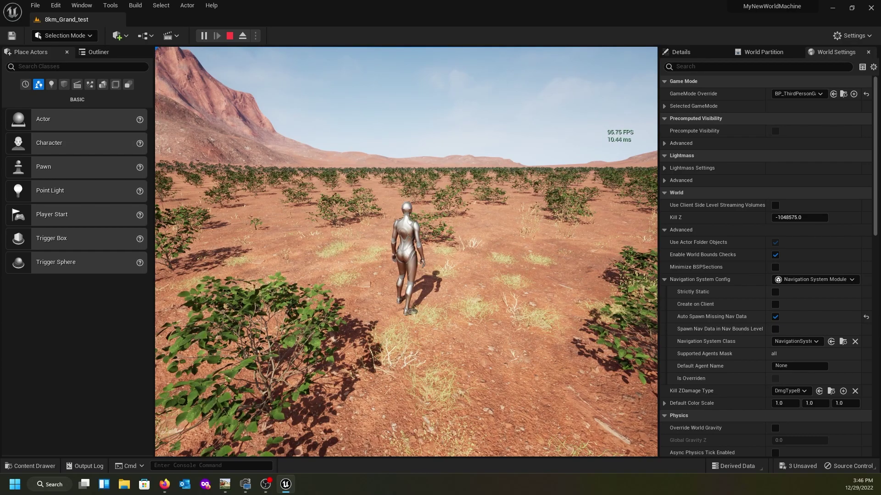
{"action": "key", "text": "shift+F1"}
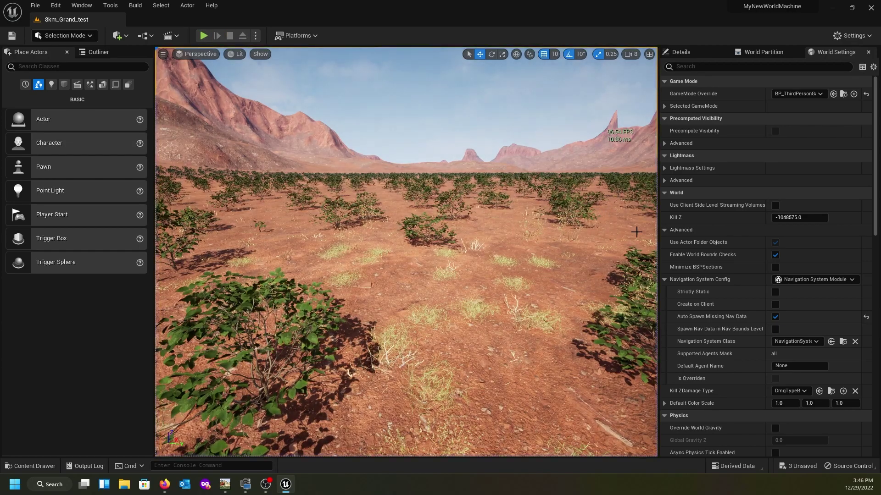
Show the World Partition map to check the landscape's overall extents, and survey the terrain around the camera.
{"action": "right_click_drag", "start_coordinate": [513, 218], "coordinate": [545, 215]}
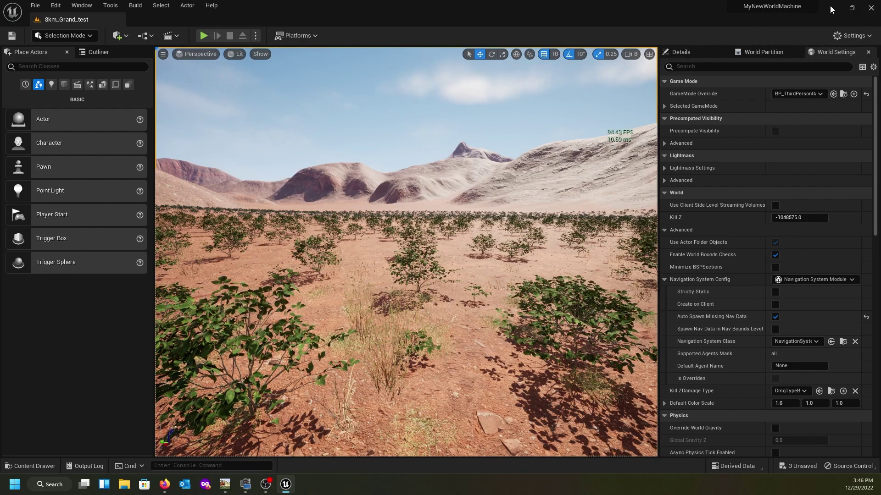
{"action": "left_click", "coordinate": [775, 52]}
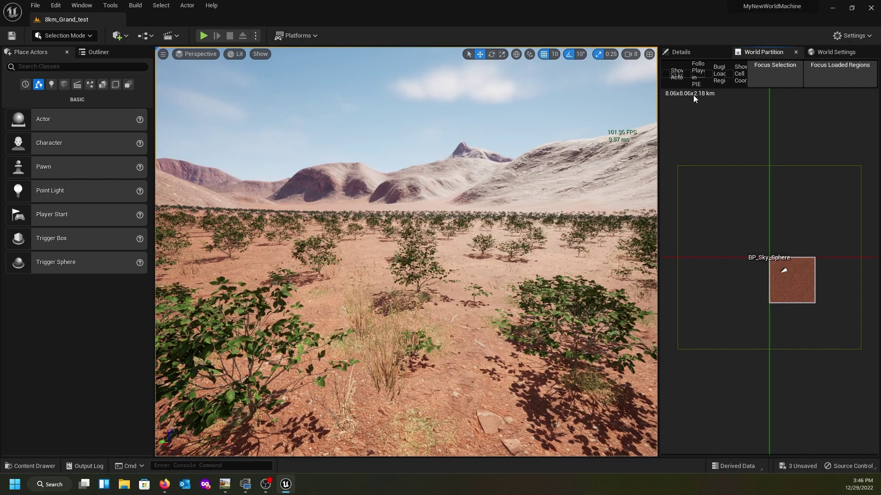
{"action": "right_click_drag", "start_coordinate": [478, 169], "coordinate": [463, 224]}
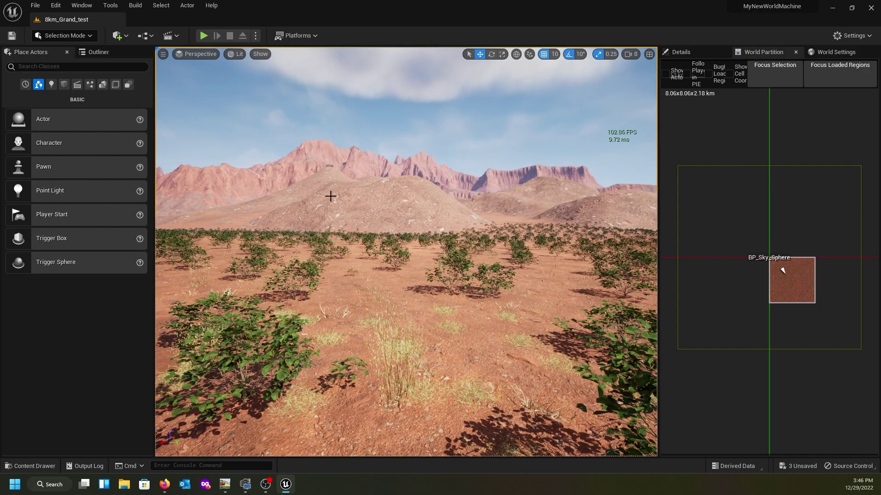
{"action": "right_click_drag", "start_coordinate": [314, 144], "coordinate": [349, 146]}
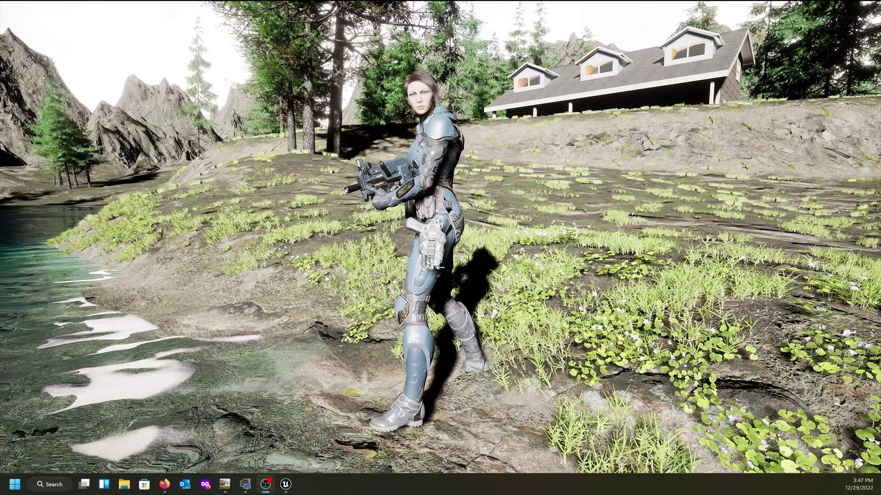
Switch to the Grans Canyon project in World Machine.
{"action": "mouse_move", "coordinate": [219, 485]}
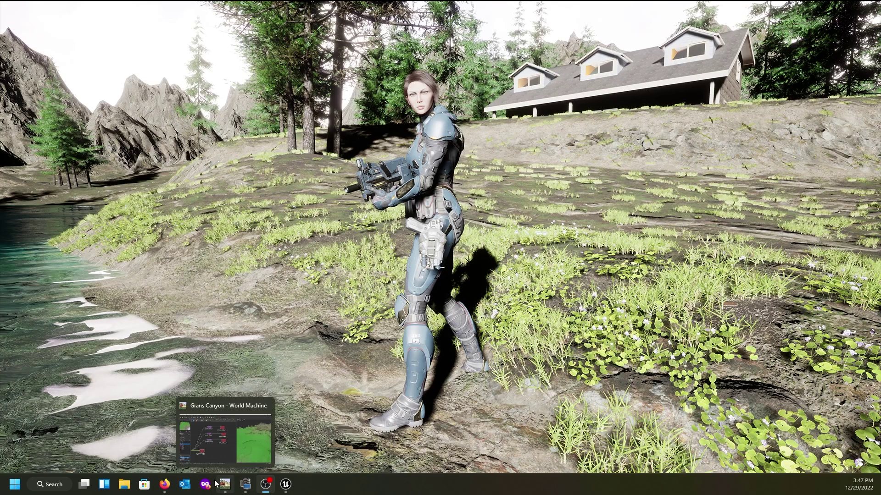
{"action": "left_click", "coordinate": [224, 484]}
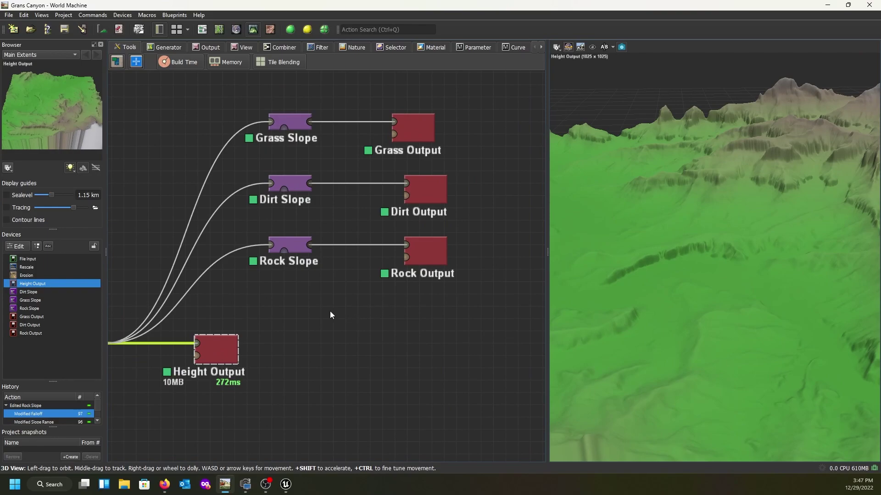
Preview the Grass Slope, Dirt Slope and Rock Slope masks one after another on the whole terrain in the 3D view.
{"action": "left_click_drag", "start_coordinate": [647, 215], "coordinate": [708, 222]}
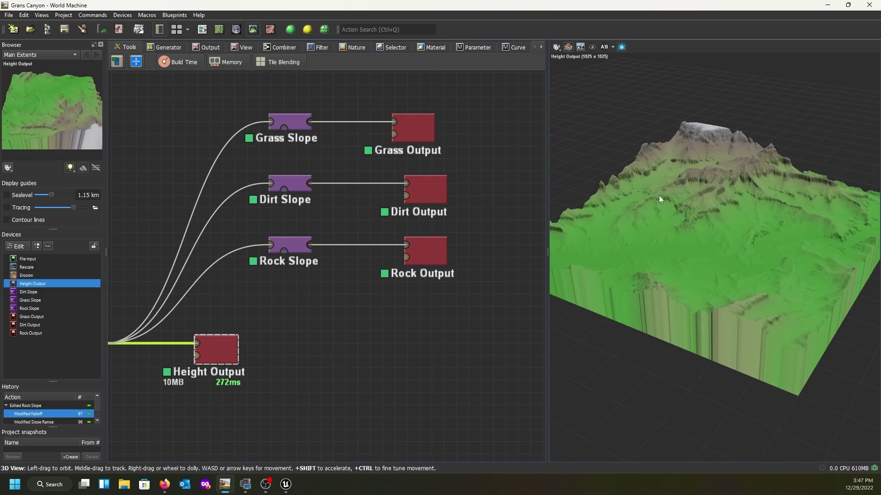
{"action": "left_click", "coordinate": [295, 122]}
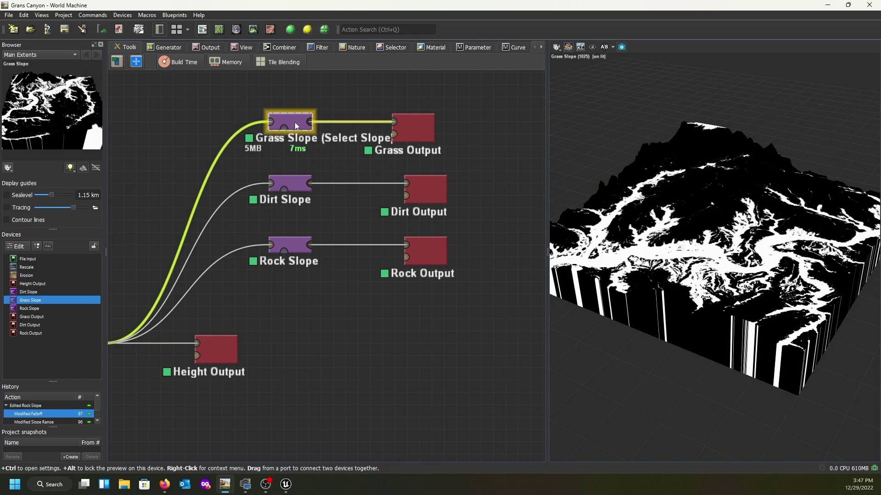
{"action": "left_click", "coordinate": [294, 186]}
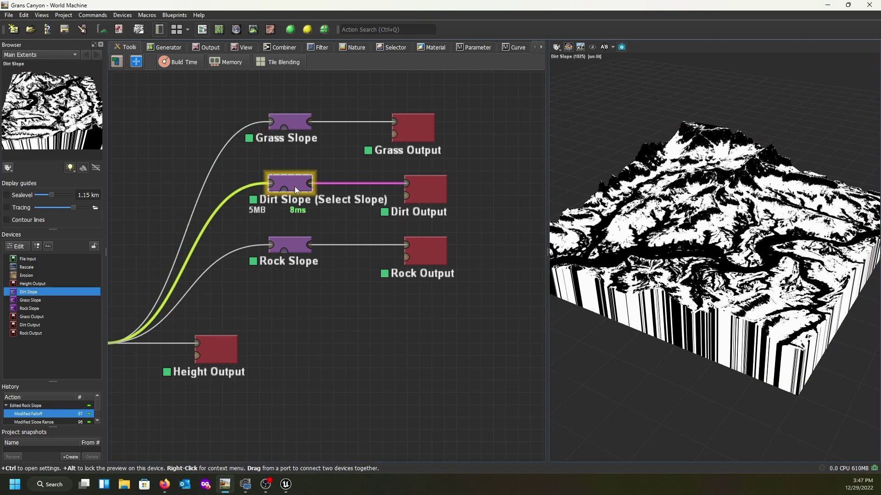
{"action": "left_click", "coordinate": [298, 245]}
Preview the Grass Slope mask again and inspect its coverage of the valley floor up close.
{"action": "left_click", "coordinate": [291, 122]}
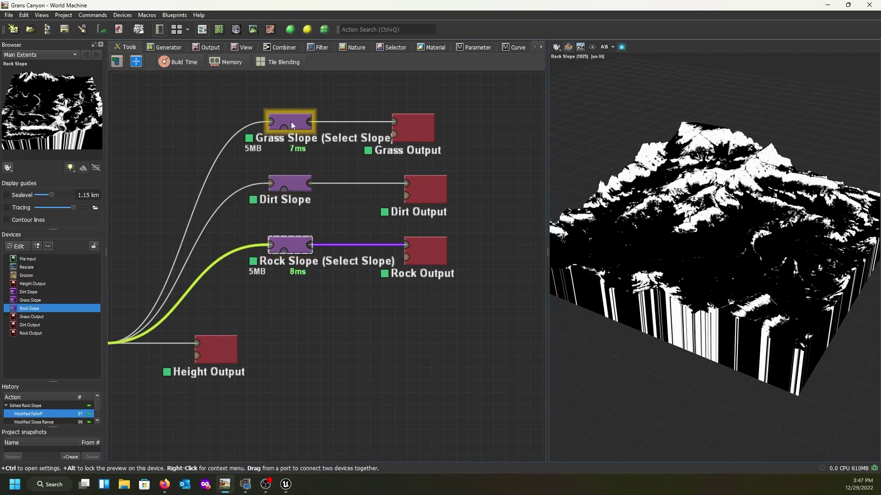
{"action": "scroll", "coordinate": [694, 263], "scroll_direction": "up", "scroll_amount": 8}
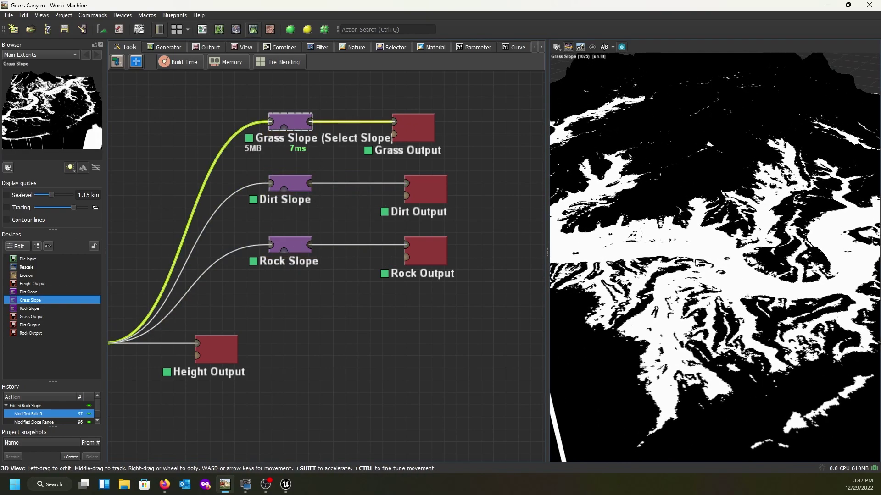
{"action": "scroll", "coordinate": [692, 257], "scroll_direction": "up", "scroll_amount": 3}
{"action": "scroll", "coordinate": [687, 255], "scroll_direction": "up", "scroll_amount": 3}
{"action": "left_click_drag", "start_coordinate": [681, 246], "coordinate": [717, 259]}
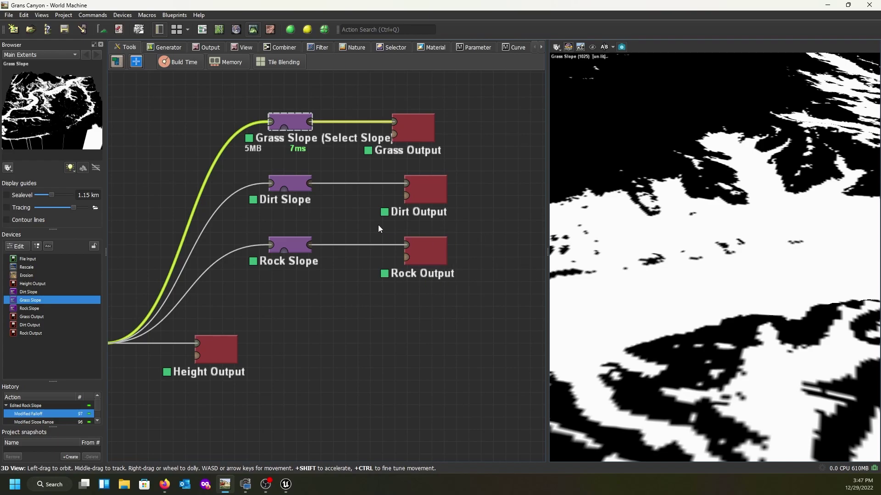
Preview the Height Output terrain and examine its mountains and valley from different angles.
{"action": "left_click", "coordinate": [221, 347]}
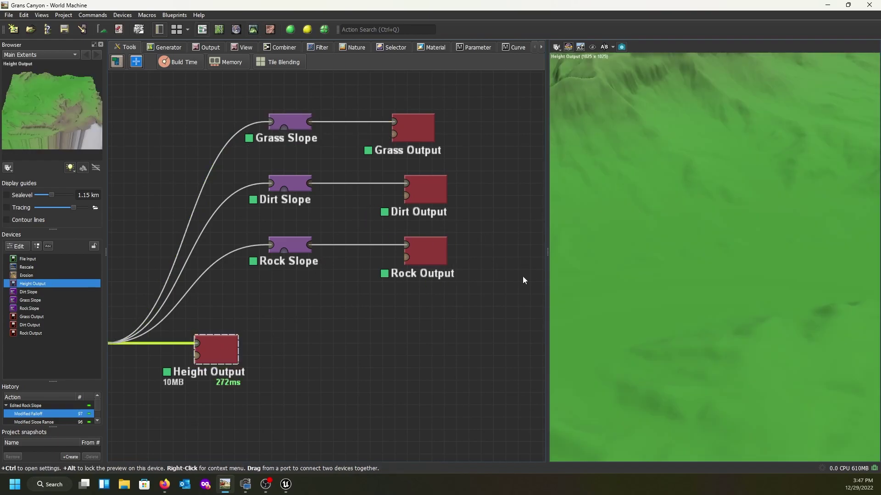
{"action": "left_click_drag", "start_coordinate": [655, 232], "coordinate": [763, 229]}
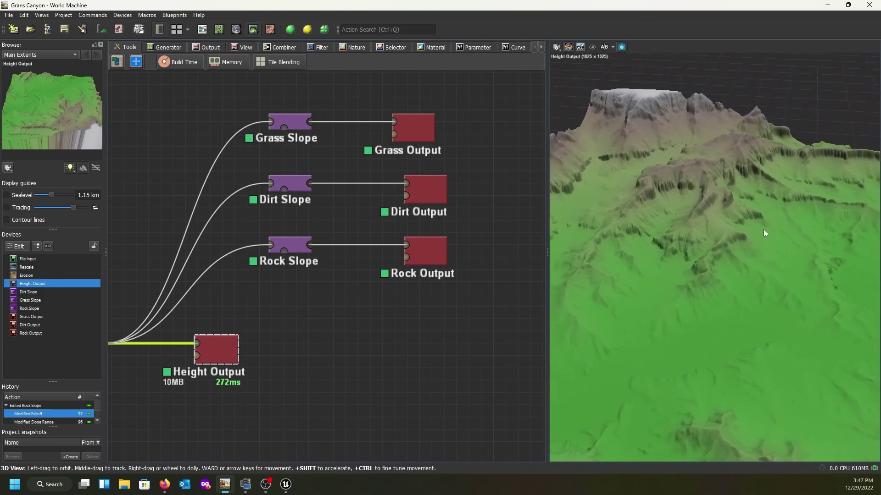
{"action": "left_click_drag", "start_coordinate": [650, 240], "coordinate": [631, 203]}
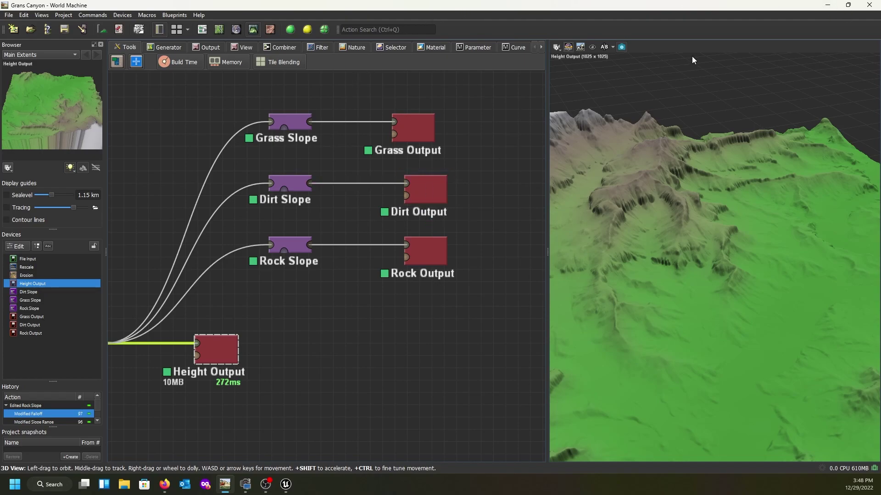
Close World Machine, switch to Firefox and open the World Machine website's download page to read the Free Community Edition terms.
{"action": "left_click", "coordinate": [868, 8]}
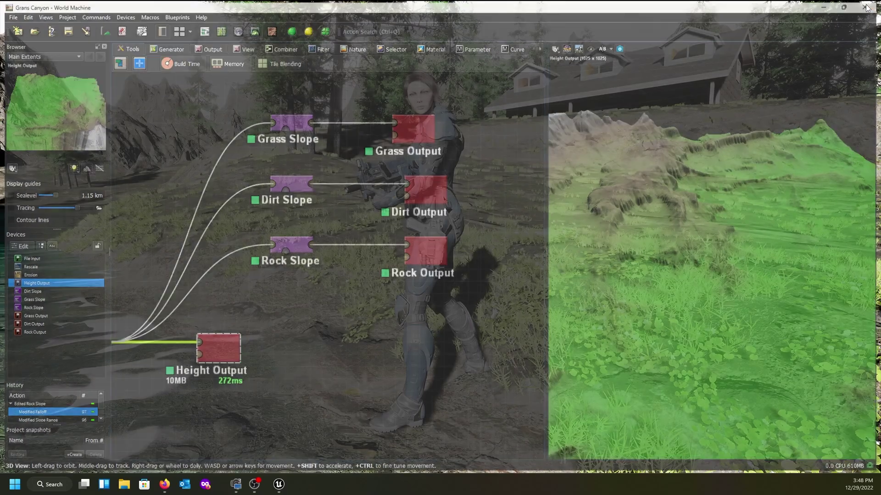
{"action": "left_click", "coordinate": [164, 482]}
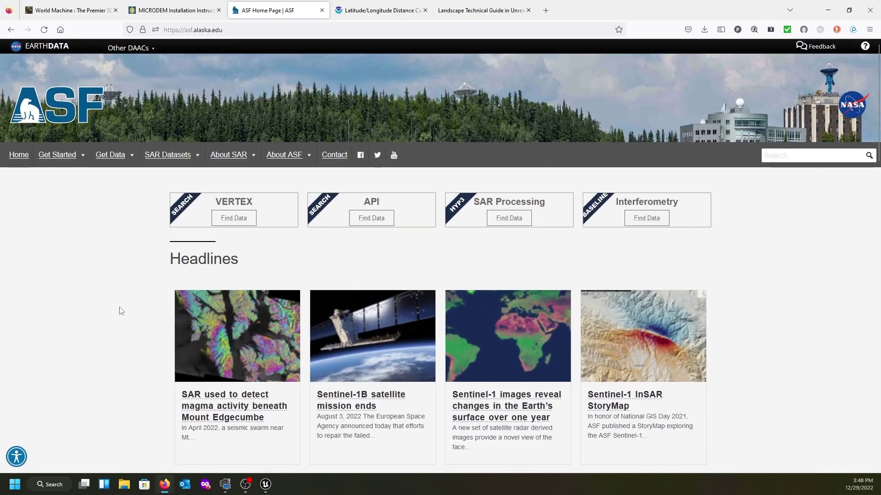
{"action": "left_click", "coordinate": [47, 14]}
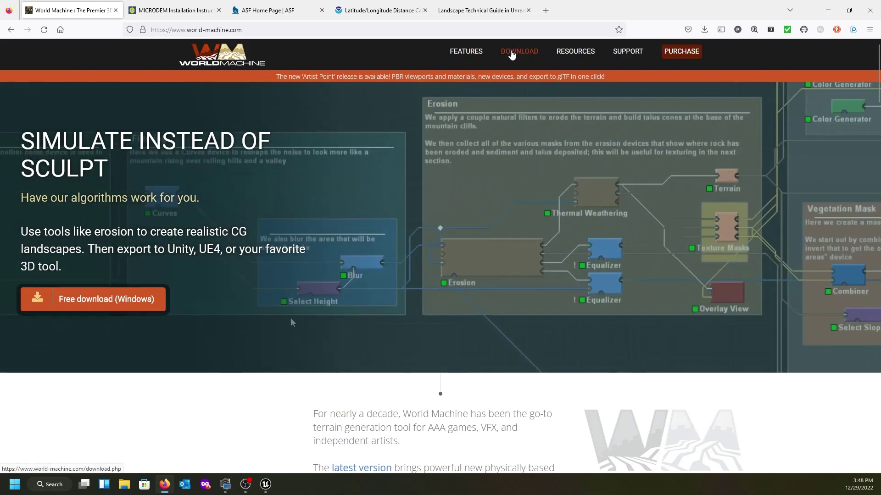
{"action": "left_click", "coordinate": [511, 53]}
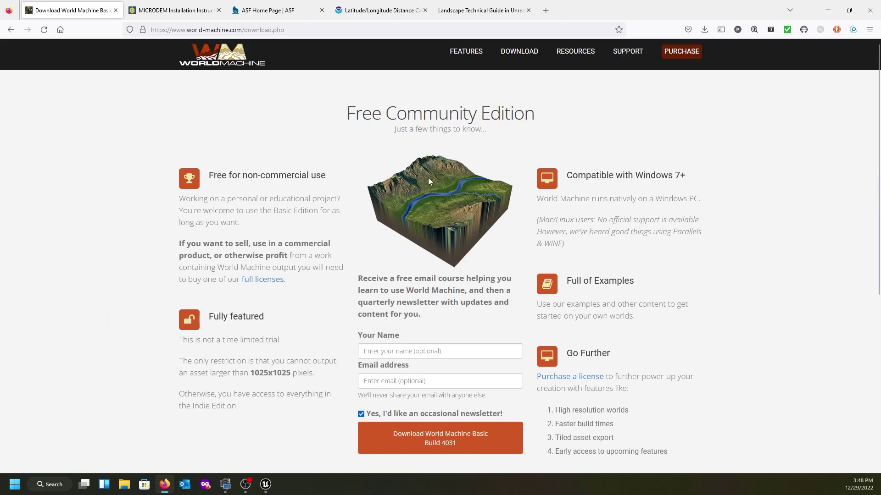
{"action": "scroll", "coordinate": [448, 211], "scroll_direction": "down", "scroll_amount": 1}
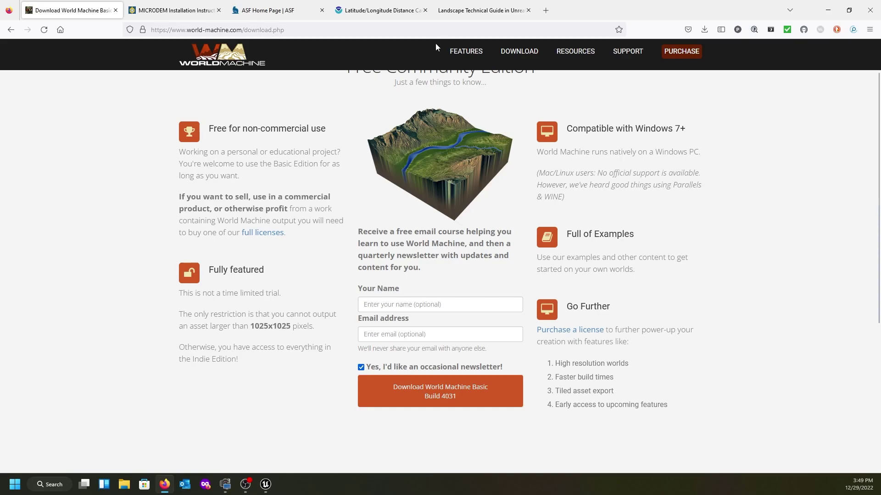
Review the Recommended Landscape Sizes table in the Unreal Engine Landscape Technical Guide.
{"action": "left_click", "coordinate": [453, 11]}
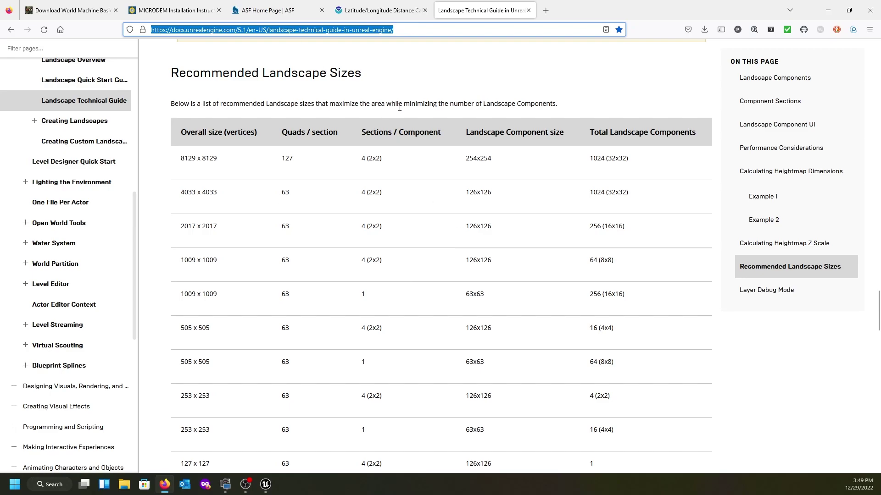
{"action": "scroll", "coordinate": [399, 108], "scroll_direction": "up", "scroll_amount": 1}
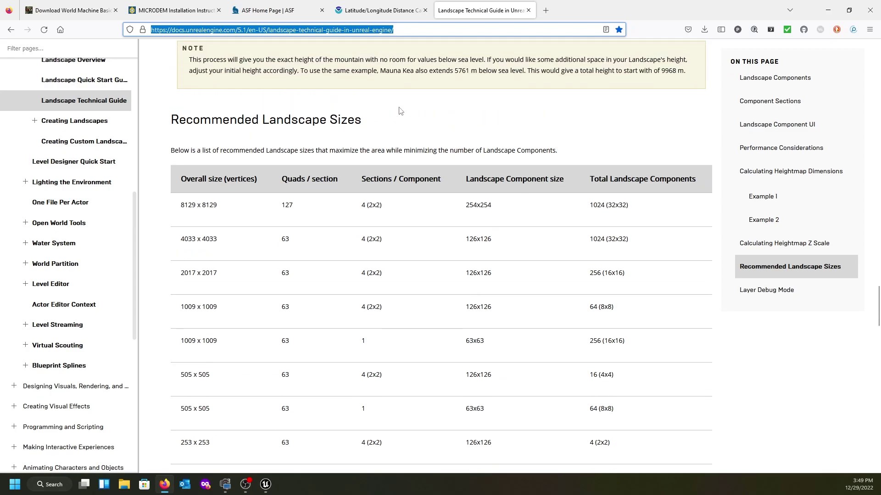
{"action": "left_click", "coordinate": [421, 32]}
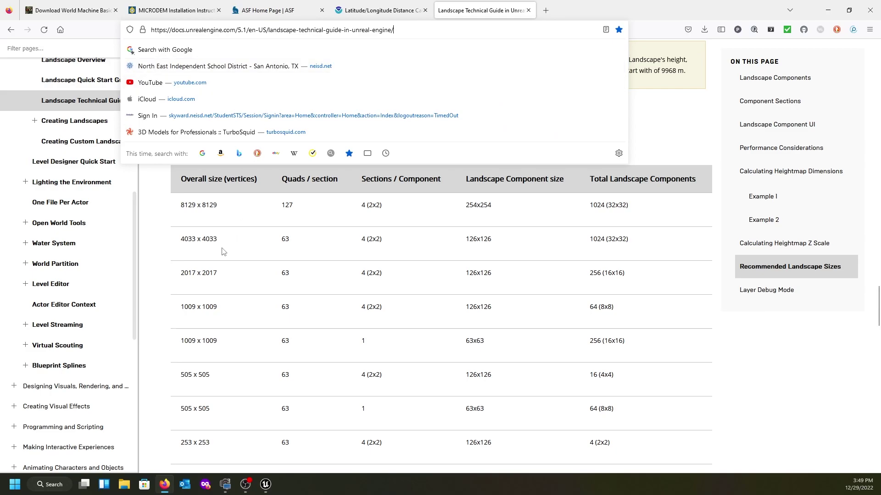
{"action": "left_click", "coordinate": [235, 248]}
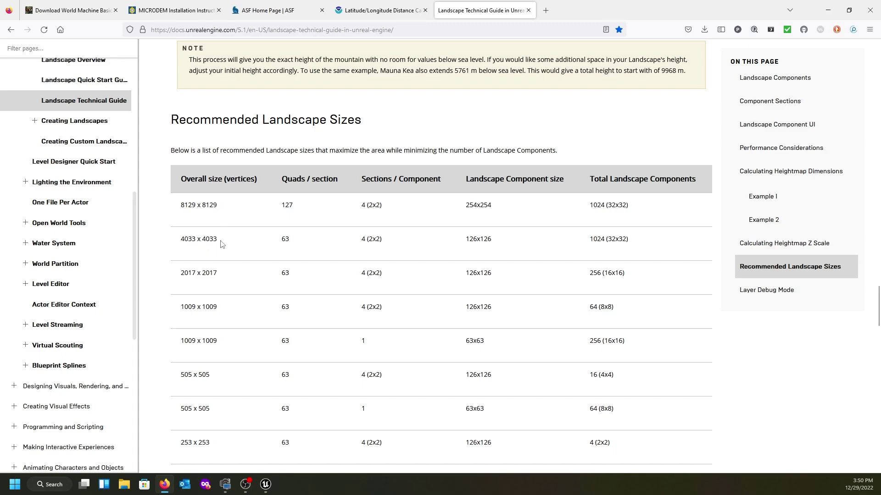
{"action": "scroll", "coordinate": [221, 244], "scroll_direction": "down", "scroll_amount": 1}
{"action": "scroll", "coordinate": [220, 228], "scroll_direction": "down", "scroll_amount": 2}
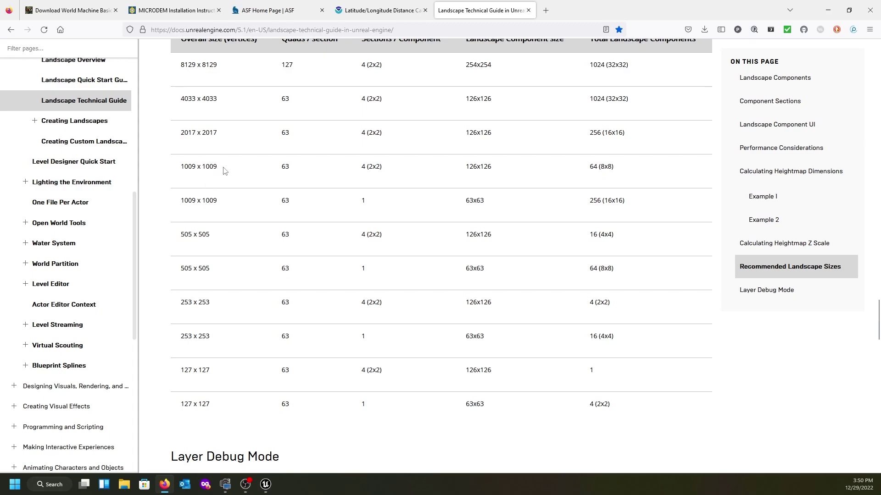
{"action": "scroll", "coordinate": [231, 174], "scroll_direction": "up", "scroll_amount": 1}
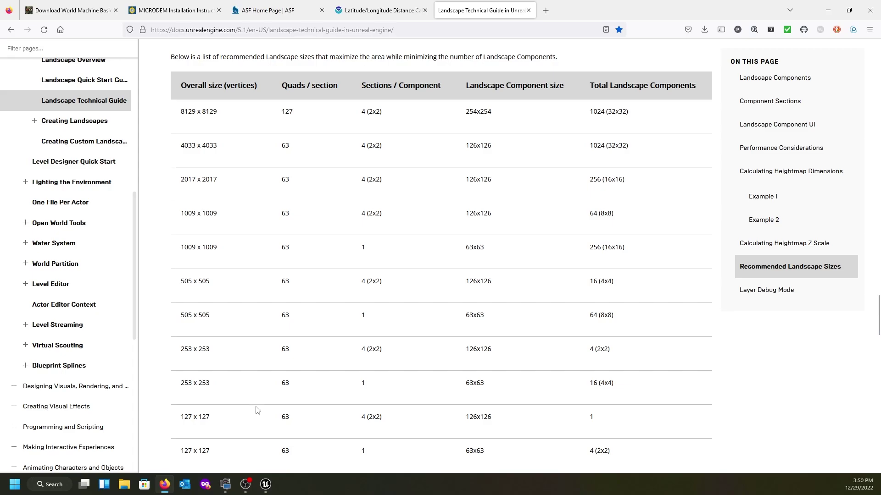
Switch to Unreal Engine, look around the 8km_Grand_test landscape, and return to the browser.
{"action": "left_click", "coordinate": [271, 490]}
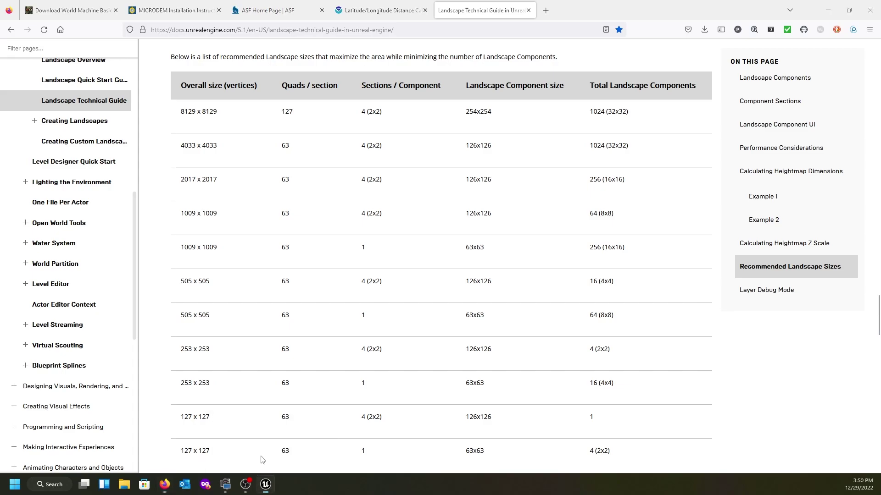
{"action": "right_click_drag", "start_coordinate": [405, 252], "coordinate": [482, 251]}
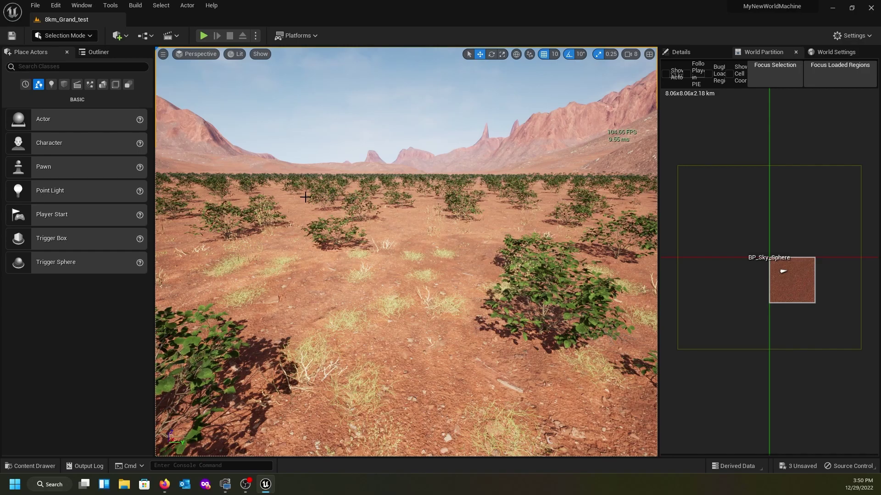
{"action": "right_click_drag", "start_coordinate": [326, 196], "coordinate": [280, 203]}
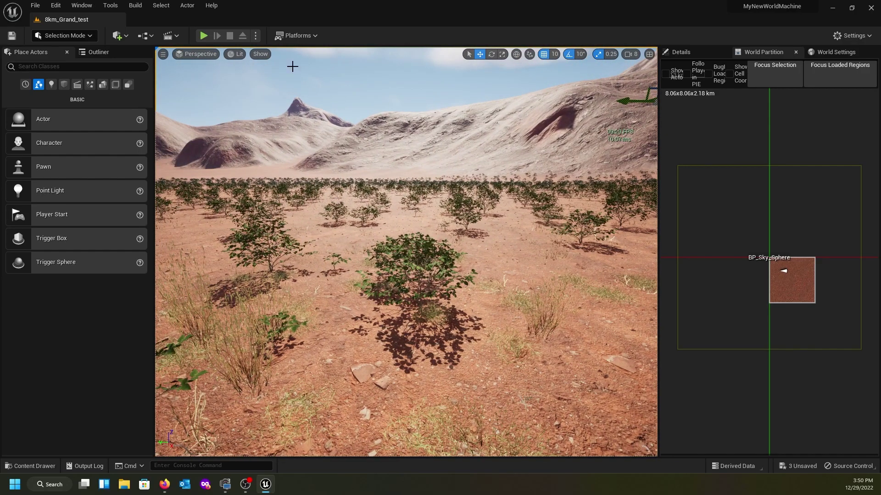
{"action": "left_click", "coordinate": [832, 10]}
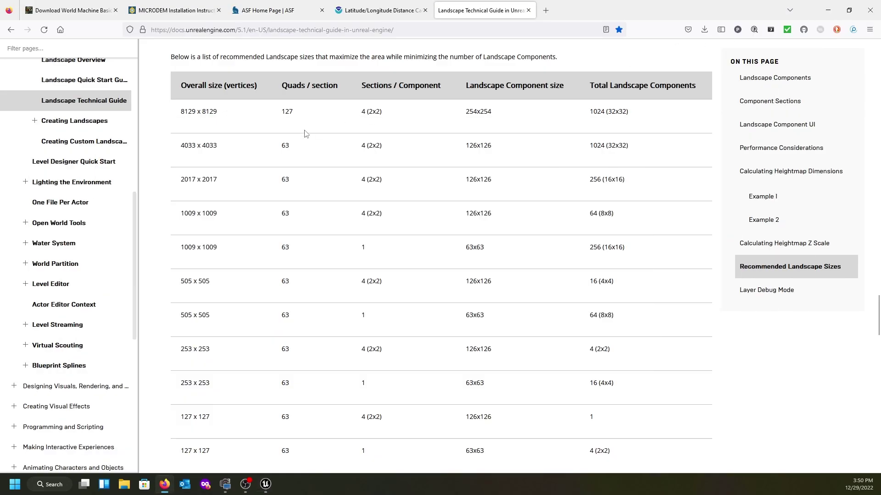
Open the World Machine website's purchase page and compare the Indie, Professional and Studio Site License editions.
{"action": "left_click", "coordinate": [94, 11]}
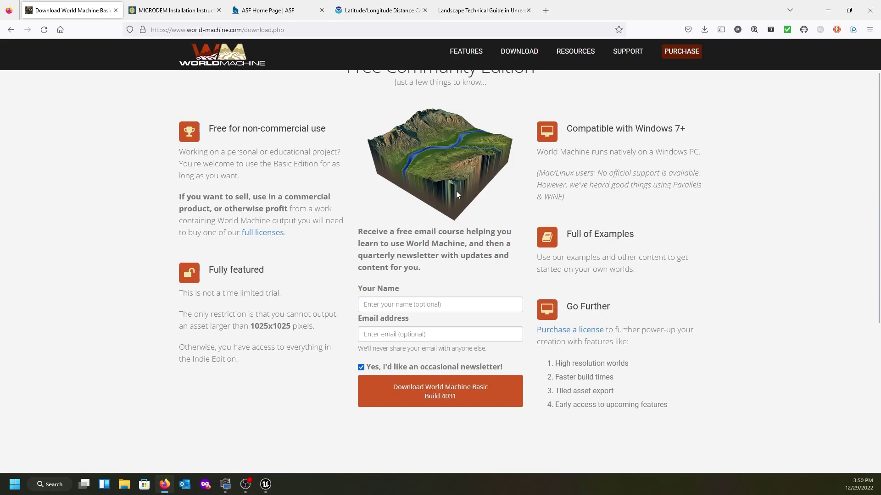
{"action": "left_click", "coordinate": [678, 59]}
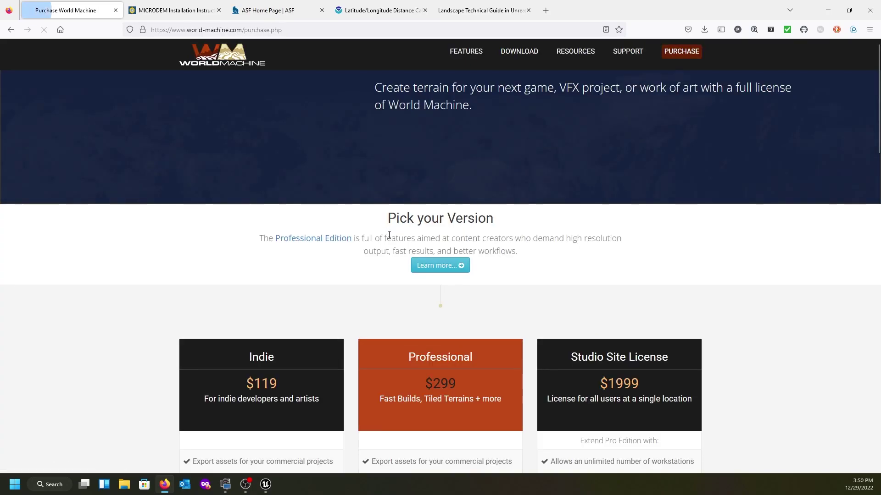
{"action": "scroll", "coordinate": [330, 227], "scroll_direction": "down", "scroll_amount": 4}
{"action": "scroll", "coordinate": [330, 225], "scroll_direction": "down", "scroll_amount": 2}
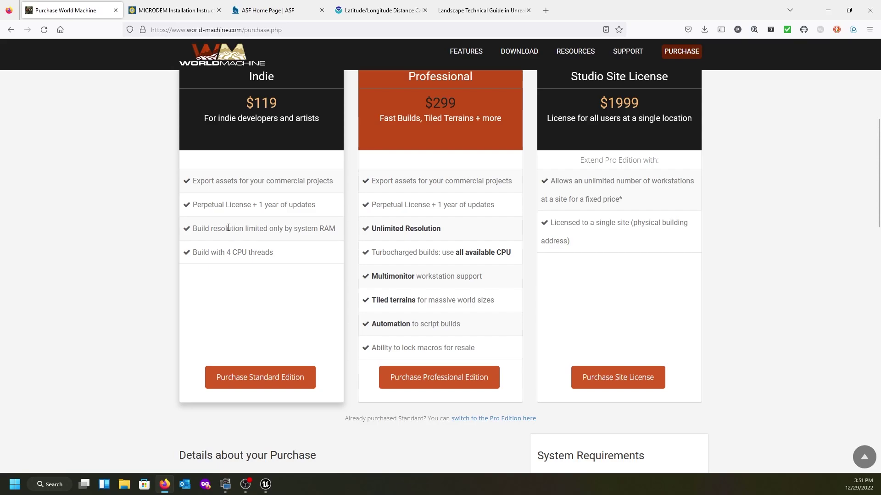
{"action": "mouse_move", "coordinate": [329, 231]}
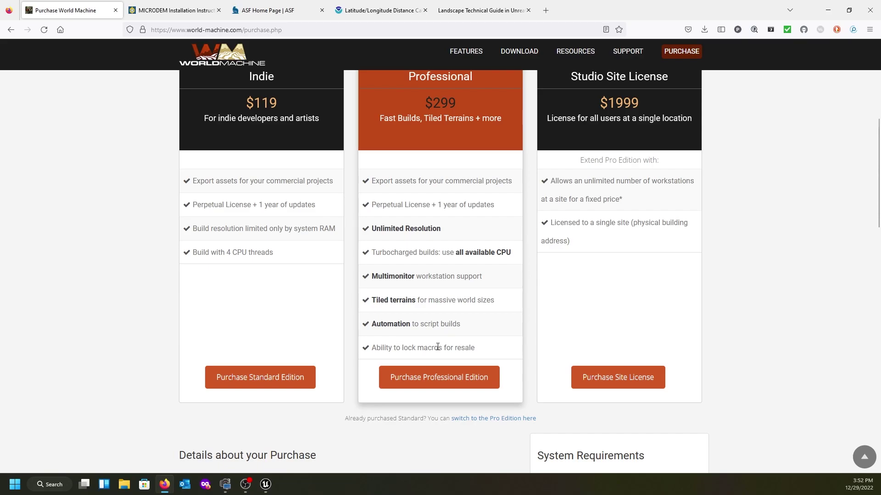
{"action": "scroll", "coordinate": [431, 323], "scroll_direction": "up", "scroll_amount": 3}
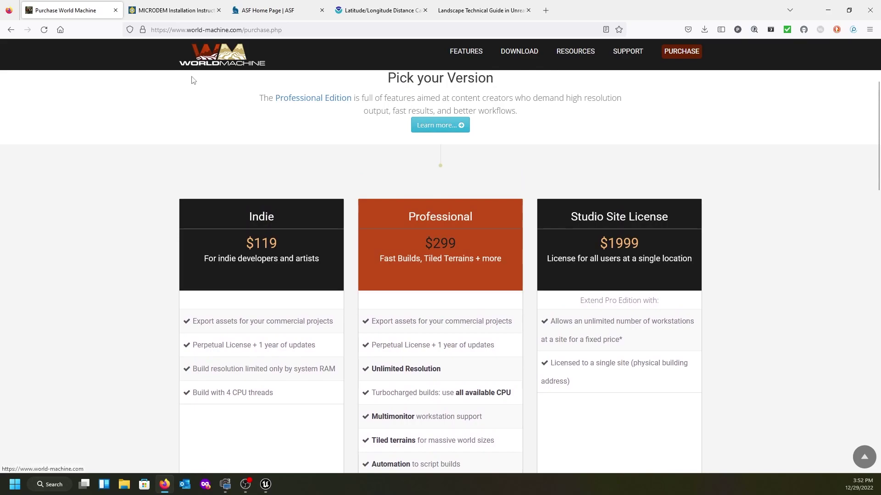
Bring up the MICRODEM Installation Instructions page after revisiting the World Machine purchase page.
{"action": "left_click", "coordinate": [174, 12]}
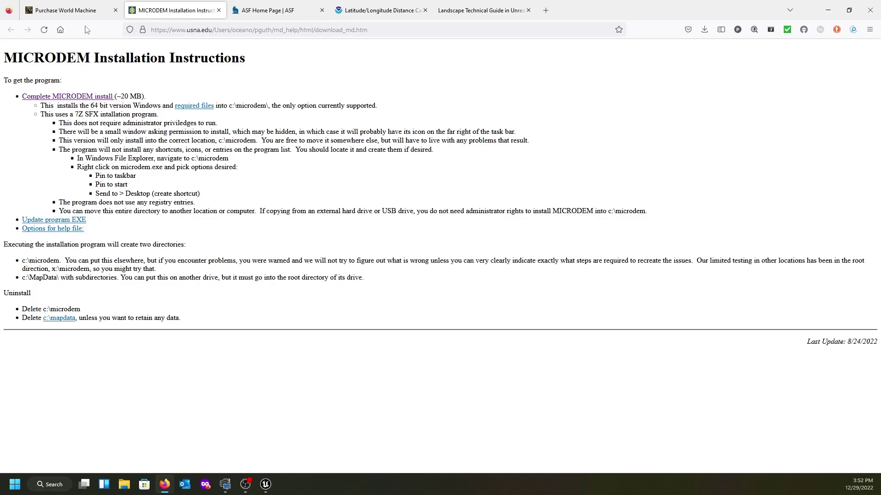
{"action": "left_click", "coordinate": [73, 10]}
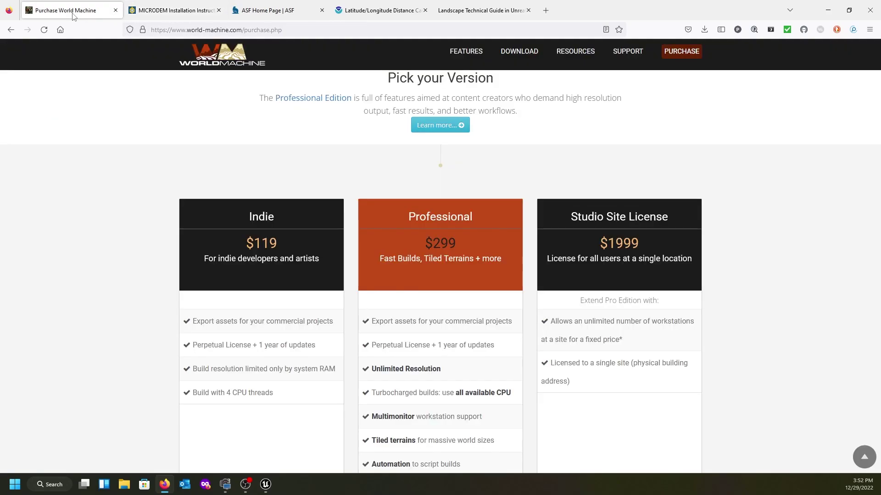
{"action": "left_click", "coordinate": [193, 12]}
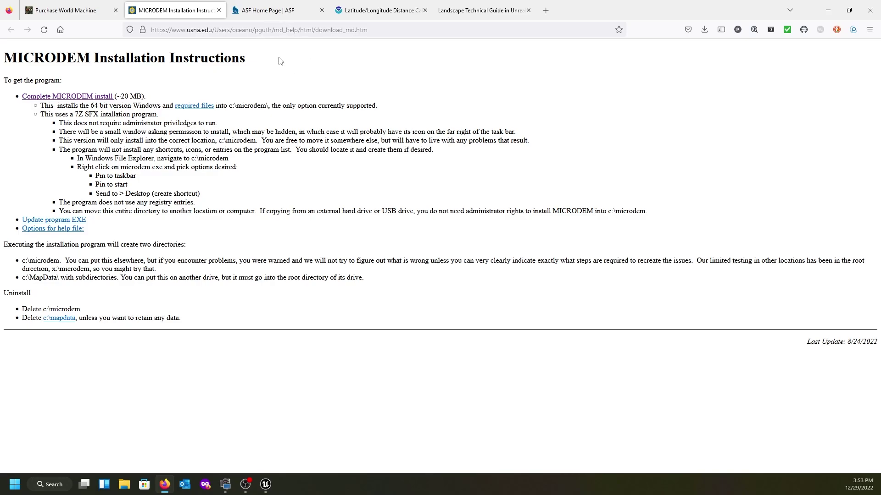
Open the ASF Vertex data search in a new tab from the ASF website.
{"action": "left_click", "coordinate": [277, 12]}
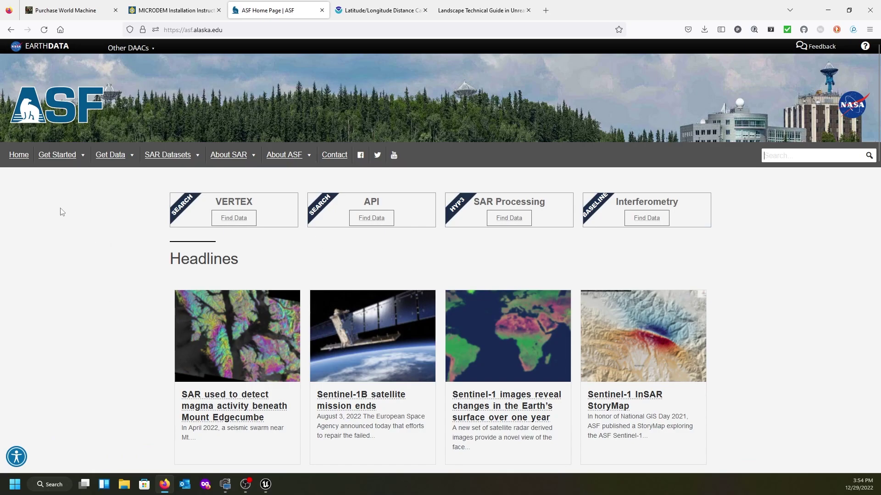
{"action": "mouse_move", "coordinate": [118, 163]}
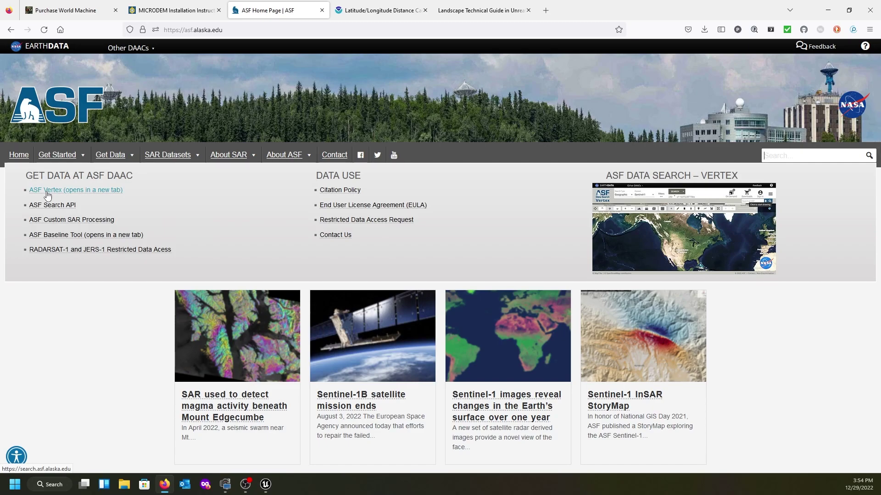
{"action": "left_click", "coordinate": [47, 195]}
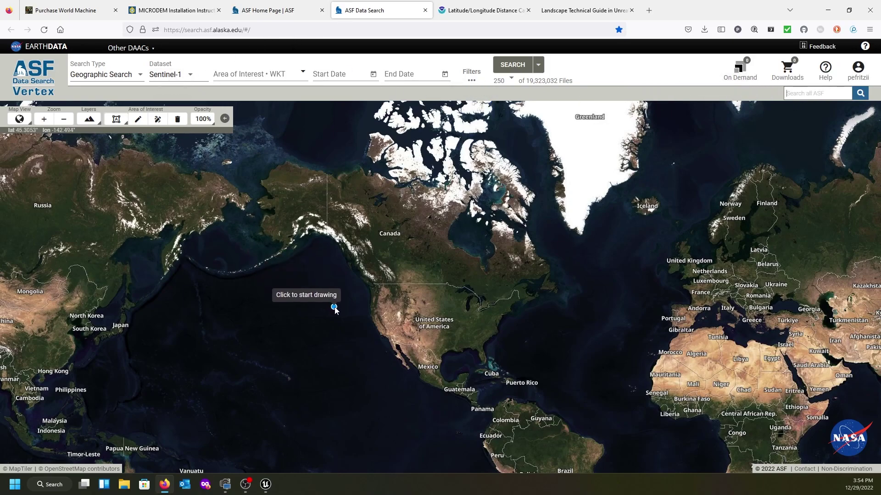
Look over the world map for possible terrain regions, comparing the Sahara in North Africa with North America.
{"action": "mouse_move", "coordinate": [311, 307]}
{"action": "left_mouse_down"}
{"action": "mouse_move", "coordinate": [249, 290]}
{"action": "mouse_move", "coordinate": [207, 315]}
{"action": "mouse_move", "coordinate": [250, 246]}
{"action": "mouse_move", "coordinate": [100, 240]}
{"action": "mouse_move", "coordinate": [30, 256]}
{"action": "mouse_move", "coordinate": [28, 267]}
{"action": "mouse_move", "coordinate": [33, 247]}
{"action": "left_mouse_up"}
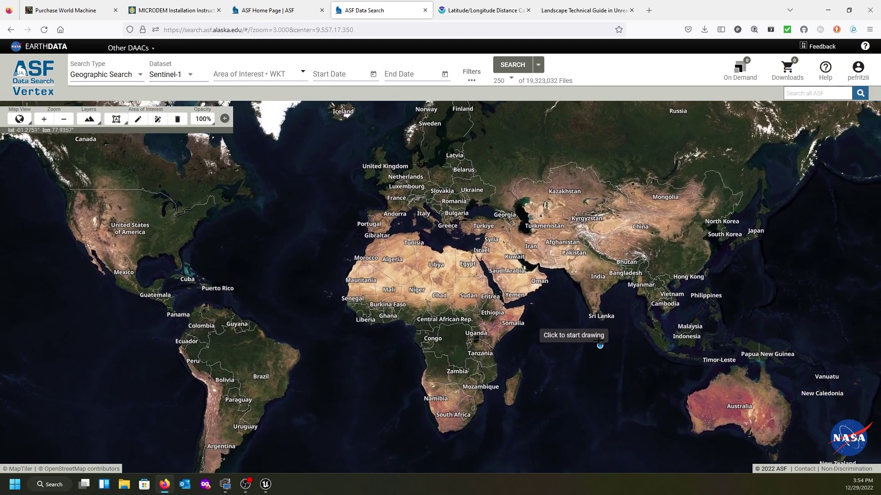
{"action": "mouse_move", "coordinate": [600, 345]}
{"action": "left_mouse_down"}
{"action": "mouse_move", "coordinate": [588, 321]}
{"action": "mouse_move", "coordinate": [541, 316]}
{"action": "mouse_move", "coordinate": [500, 332]}
{"action": "mouse_move", "coordinate": [569, 326]}
{"action": "mouse_move", "coordinate": [475, 319]}
{"action": "mouse_move", "coordinate": [455, 325]}
{"action": "mouse_move", "coordinate": [451, 339]}
{"action": "left_mouse_up"}
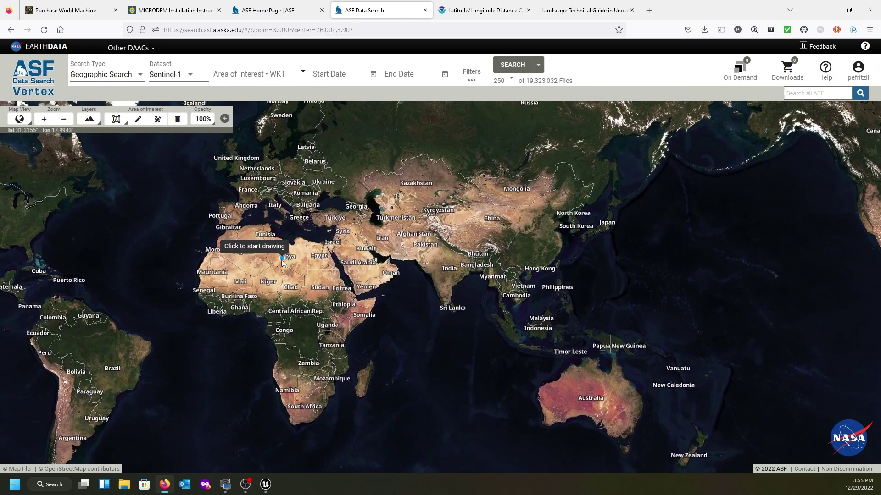
{"action": "mouse_move", "coordinate": [160, 261]}
{"action": "left_mouse_down"}
{"action": "mouse_move", "coordinate": [426, 256]}
{"action": "mouse_move", "coordinate": [534, 268]}
{"action": "left_mouse_up"}
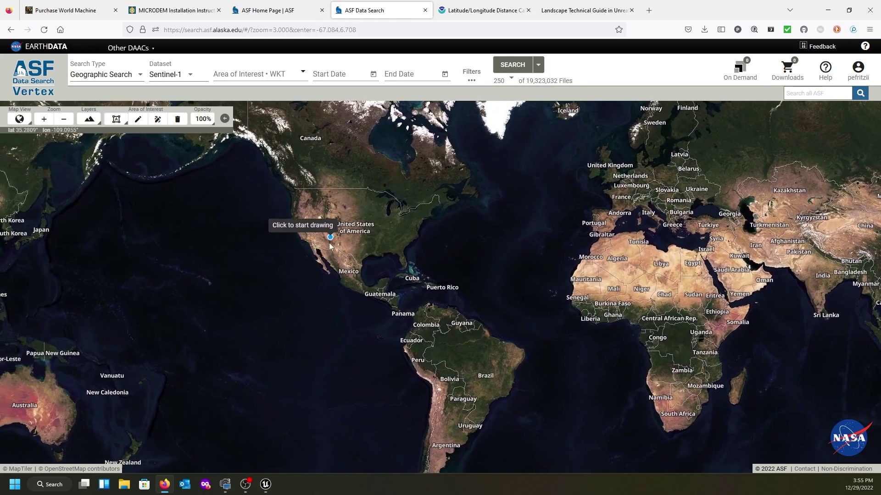
{"action": "left_click_drag", "start_coordinate": [114, 256], "coordinate": [280, 263]}
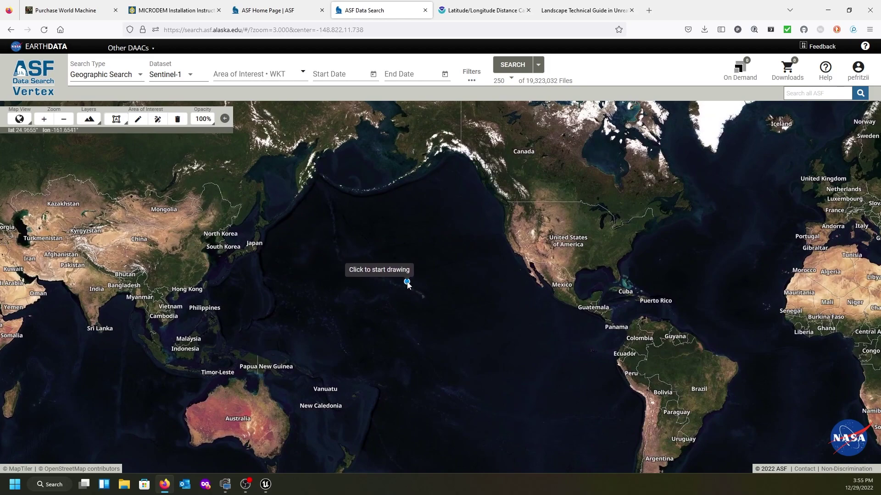
{"action": "mouse_move", "coordinate": [301, 304]}
{"action": "left_mouse_down"}
{"action": "mouse_move", "coordinate": [390, 287]}
{"action": "mouse_move", "coordinate": [275, 281]}
{"action": "left_mouse_up"}
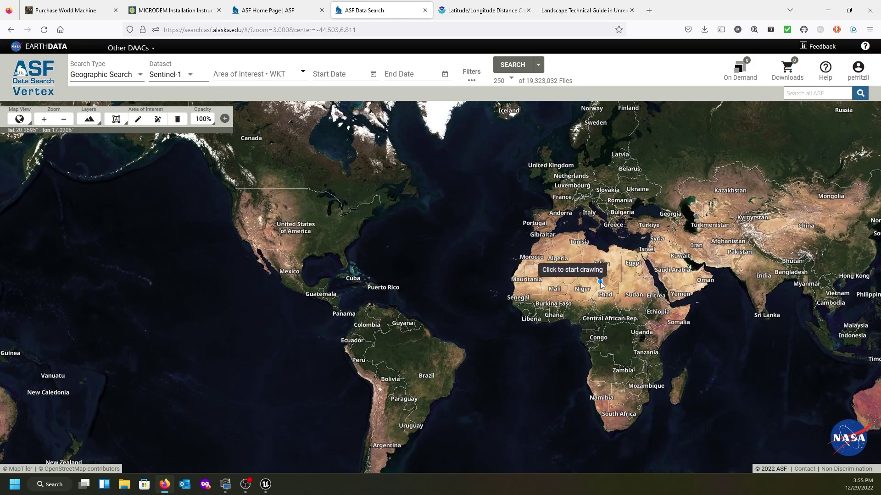
{"action": "scroll", "coordinate": [599, 275], "scroll_direction": "up", "scroll_amount": 1}
{"action": "scroll", "coordinate": [598, 276], "scroll_direction": "up", "scroll_amount": 5}
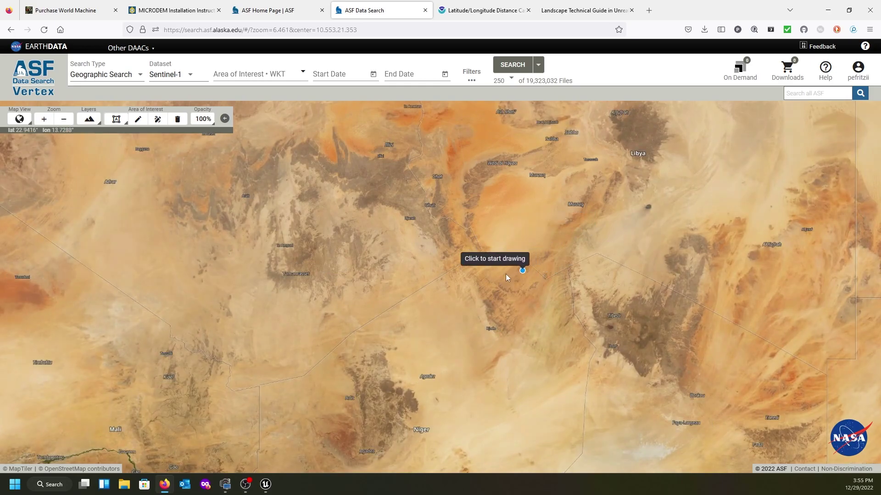
{"action": "scroll", "coordinate": [432, 283], "scroll_direction": "down", "scroll_amount": 1}
{"action": "scroll", "coordinate": [422, 277], "scroll_direction": "down", "scroll_amount": 5}
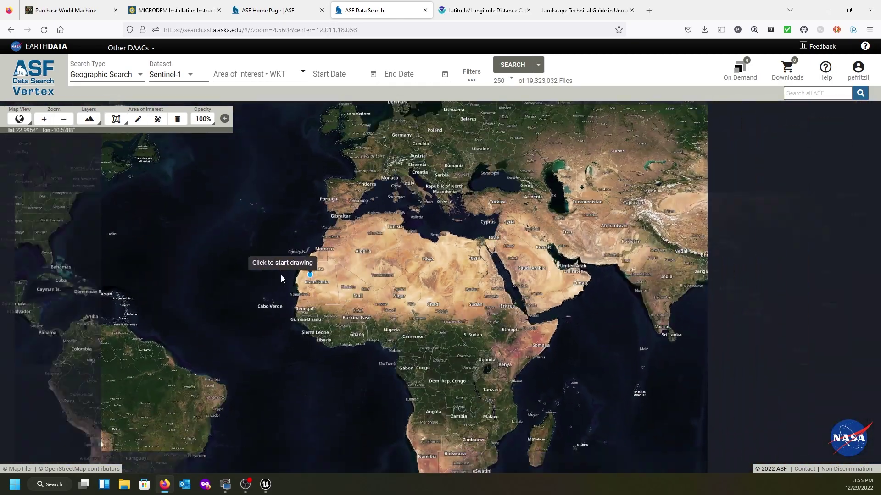
{"action": "left_click_drag", "start_coordinate": [205, 271], "coordinate": [392, 262]}
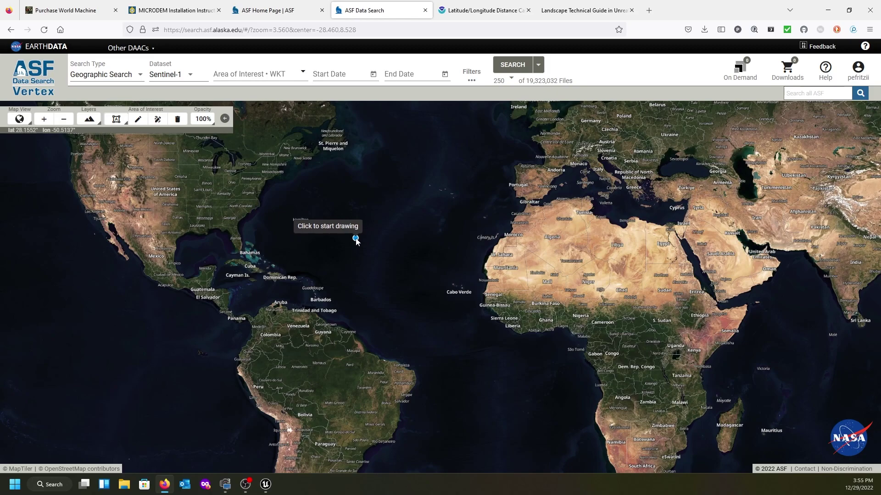
{"action": "mouse_move", "coordinate": [362, 238]}
{"action": "left_mouse_down"}
{"action": "mouse_move", "coordinate": [432, 240]}
{"action": "mouse_move", "coordinate": [522, 259]}
{"action": "left_mouse_up"}
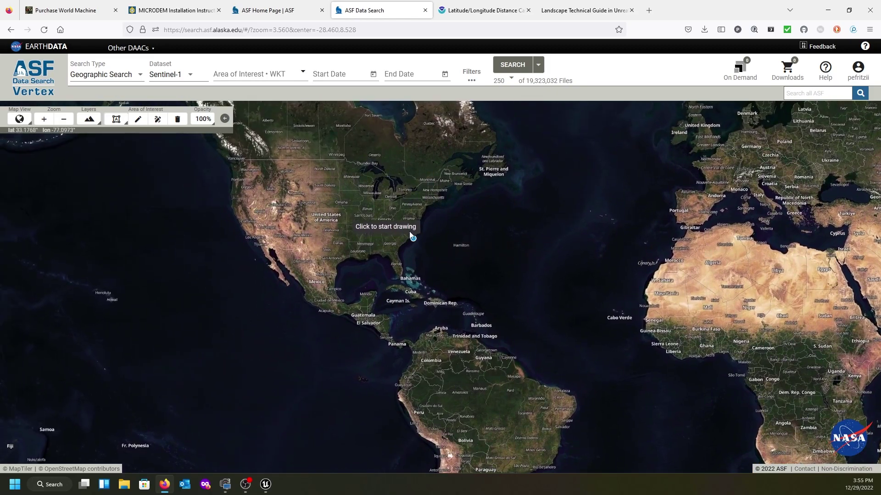
Draw a rectangular area of interest over the Colorado mountains southwest of Snowmass Village, about longitude -107.09 to -106.92 and latitude 39.07 to 39.19.
{"action": "scroll", "coordinate": [283, 199], "scroll_direction": "up", "scroll_amount": 1}
{"action": "scroll", "coordinate": [297, 206], "scroll_direction": "up", "scroll_amount": 3}
{"action": "left_click_drag", "start_coordinate": [322, 234], "coordinate": [298, 202]}
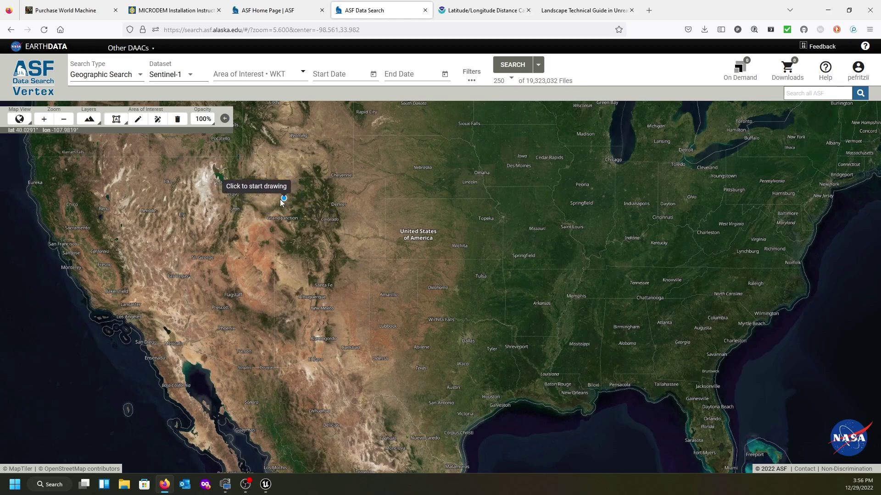
{"action": "scroll", "coordinate": [303, 214], "scroll_direction": "up", "scroll_amount": 1}
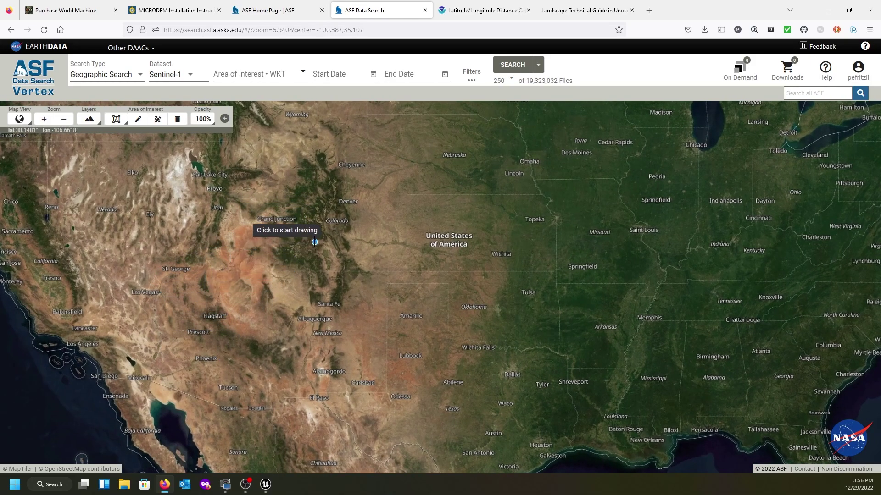
{"action": "scroll", "coordinate": [315, 237], "scroll_direction": "up", "scroll_amount": 2}
{"action": "left_click_drag", "start_coordinate": [315, 238], "coordinate": [321, 283]}
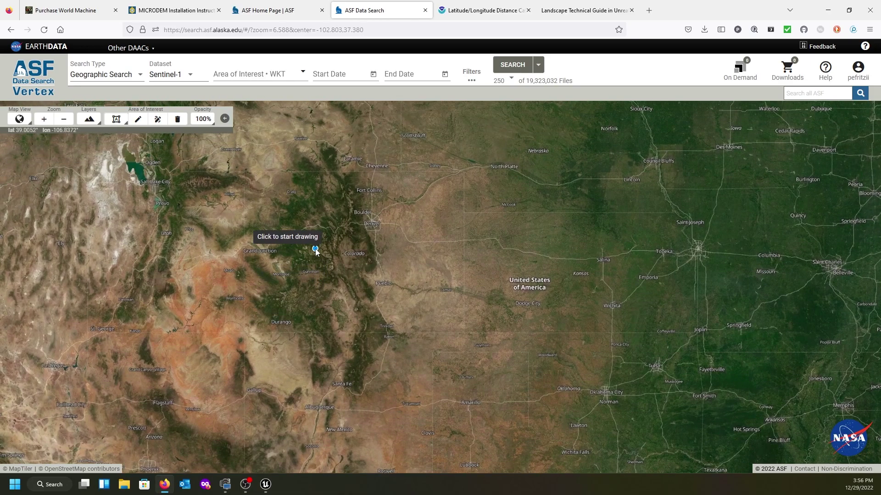
{"action": "scroll", "coordinate": [315, 252], "scroll_direction": "up", "scroll_amount": 3}
{"action": "scroll", "coordinate": [318, 259], "scroll_direction": "up", "scroll_amount": 4}
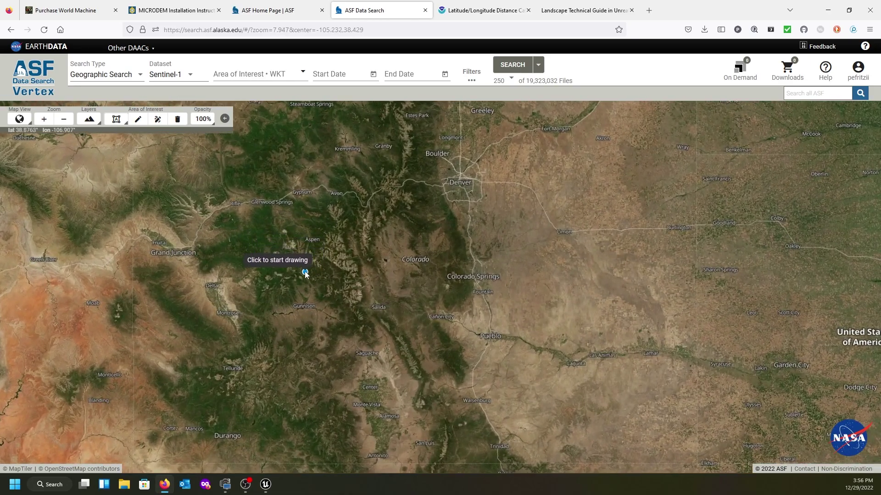
{"action": "scroll", "coordinate": [309, 270], "scroll_direction": "up", "scroll_amount": 2}
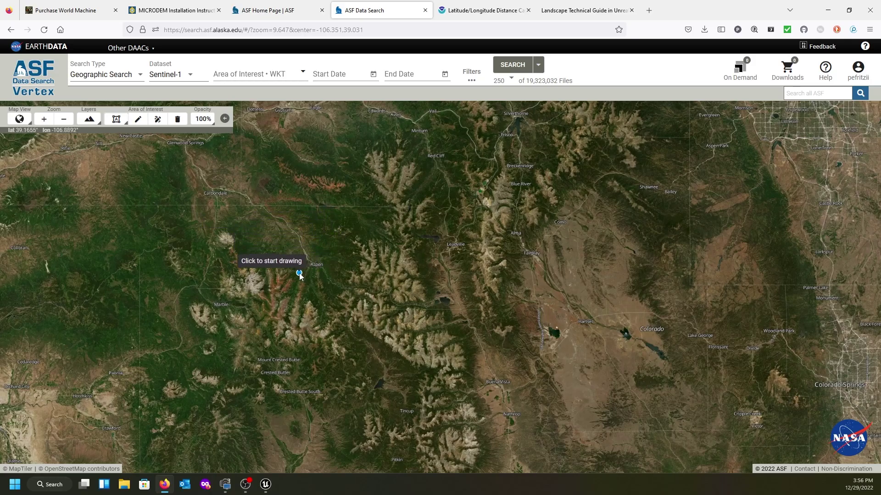
{"action": "scroll", "coordinate": [299, 275], "scroll_direction": "up", "scroll_amount": 1}
{"action": "scroll", "coordinate": [272, 268], "scroll_direction": "up", "scroll_amount": 3}
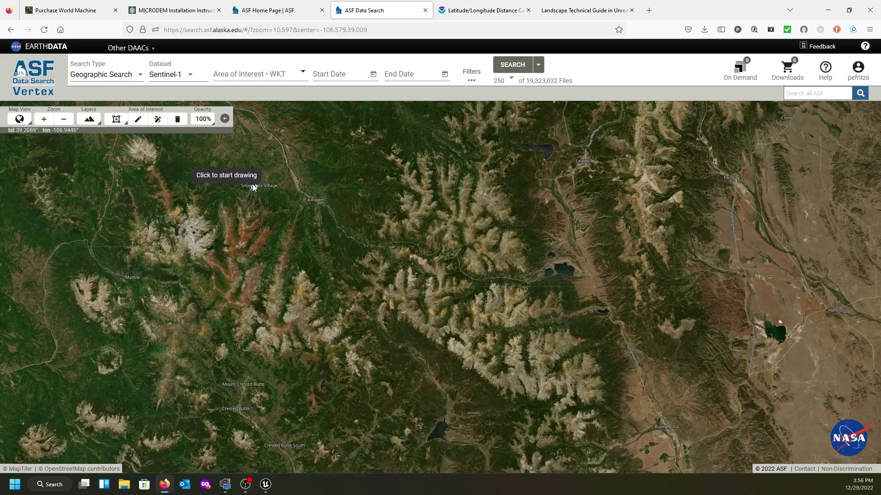
{"action": "left_click", "coordinate": [180, 199]}
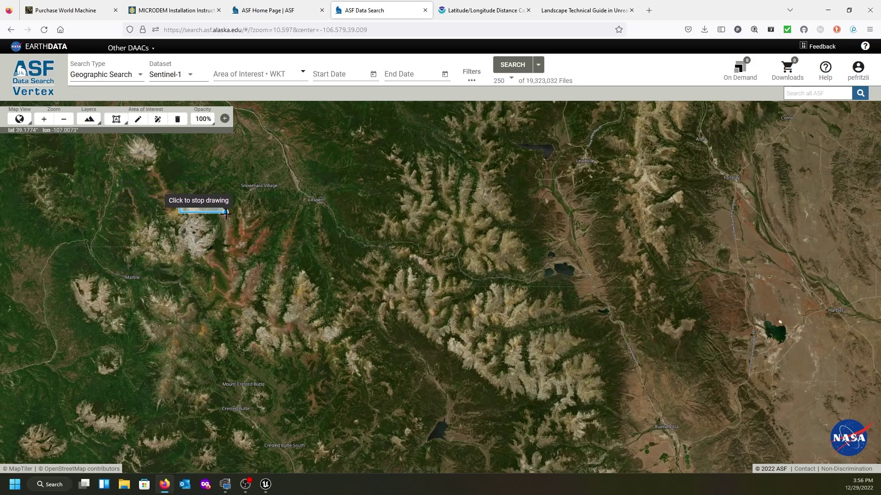
{"action": "left_click", "coordinate": [266, 279]}
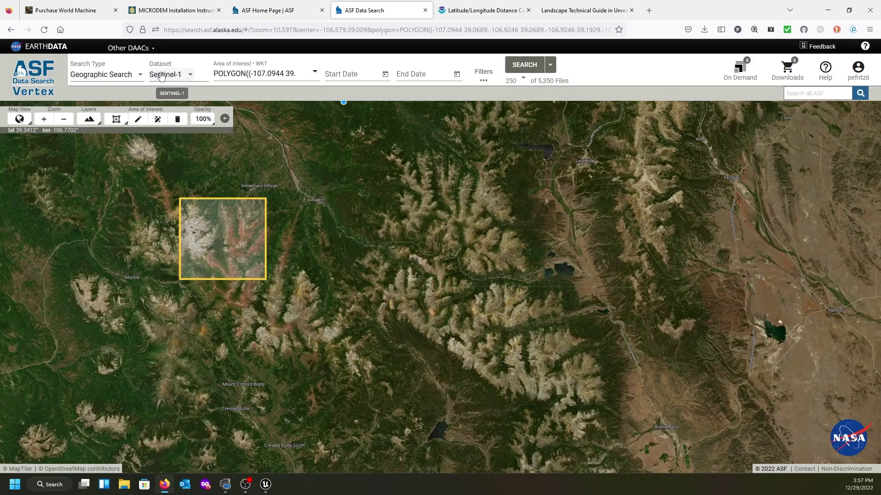
Review the available datasets, set the dataset to ALOS PALSAR and search the area of interest.
{"action": "left_click", "coordinate": [190, 77]}
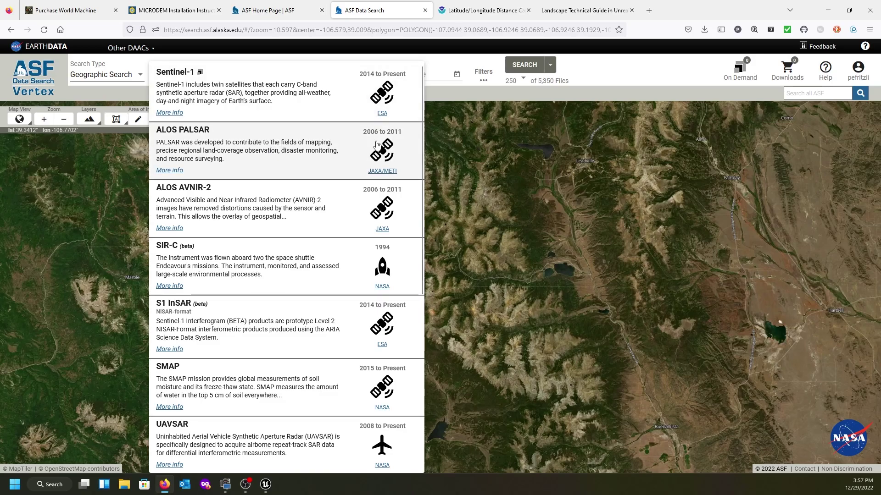
{"action": "scroll", "coordinate": [376, 183], "scroll_direction": "down", "scroll_amount": 2}
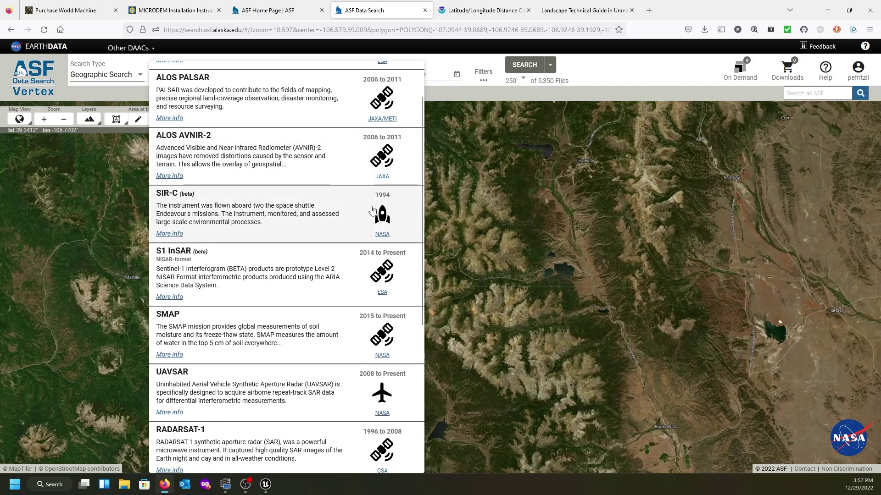
{"action": "scroll", "coordinate": [372, 211], "scroll_direction": "down", "scroll_amount": 2}
{"action": "scroll", "coordinate": [359, 215], "scroll_direction": "down", "scroll_amount": 2}
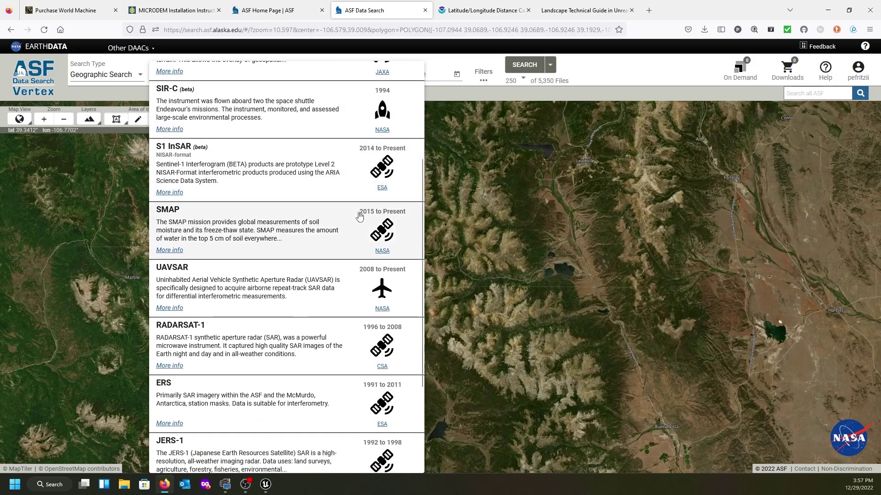
{"action": "scroll", "coordinate": [360, 294], "scroll_direction": "down", "scroll_amount": 2}
{"action": "scroll", "coordinate": [362, 296], "scroll_direction": "down", "scroll_amount": 2}
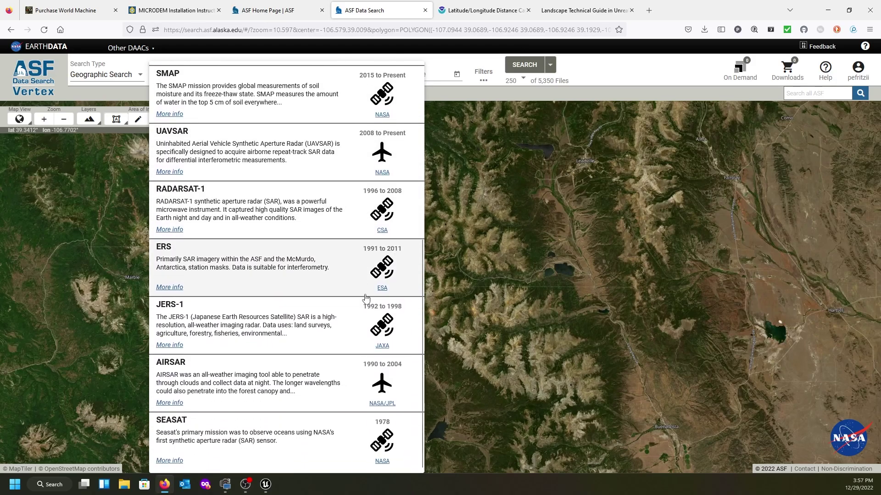
{"action": "scroll", "coordinate": [366, 298], "scroll_direction": "up", "scroll_amount": 7}
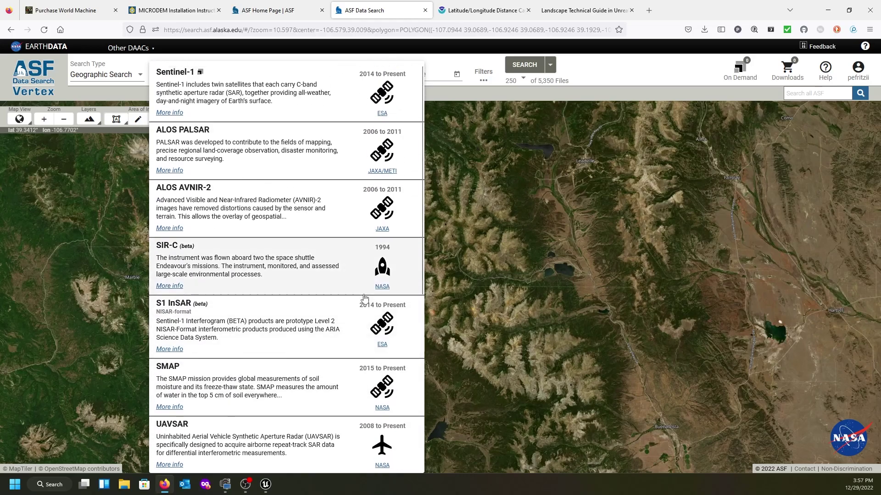
{"action": "left_click", "coordinate": [183, 131]}
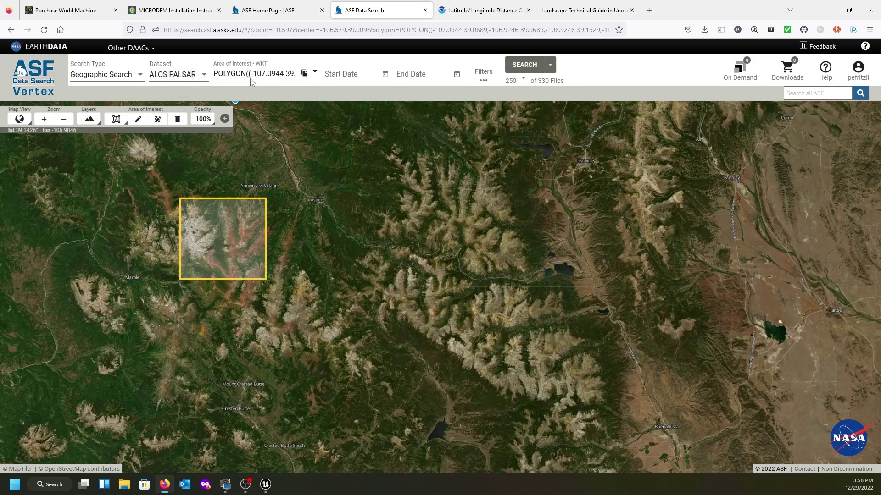
{"action": "left_click", "coordinate": [528, 65]}
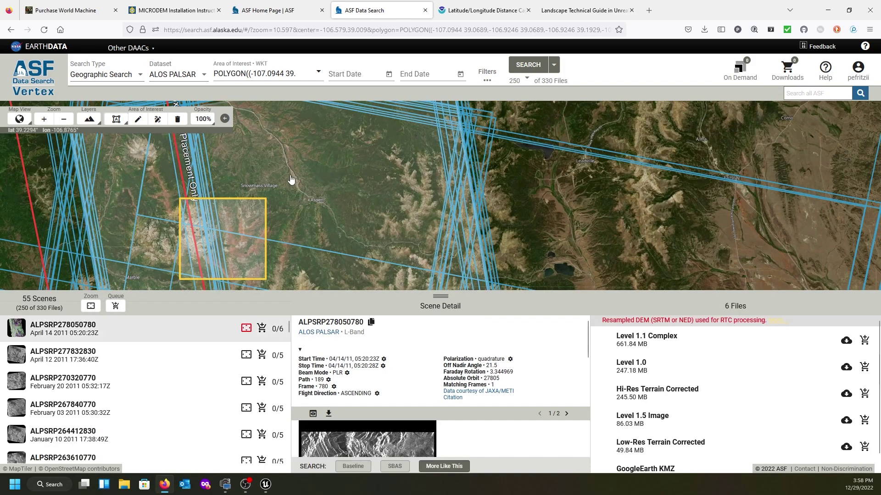
Select the December 11 2007 scene ALPSRP100090770, whose footprint covers the area of interest, and check its coverage on the map.
{"action": "scroll", "coordinate": [290, 177], "scroll_direction": "down", "scroll_amount": 3}
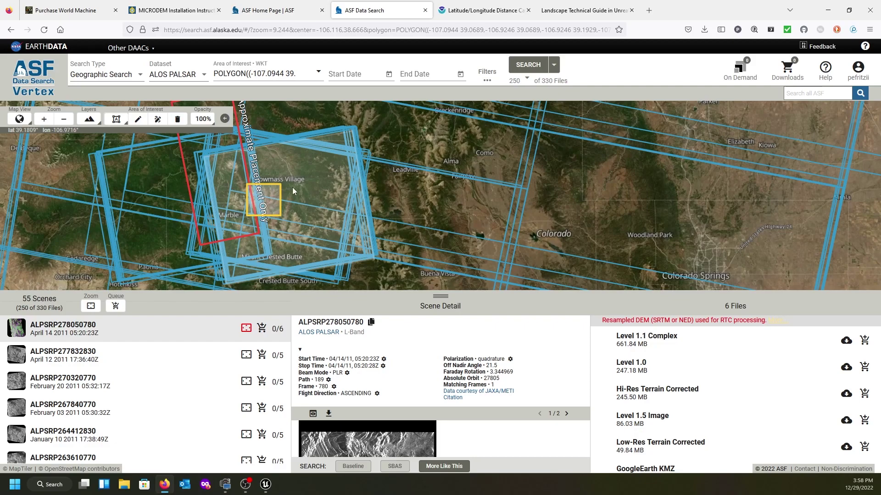
{"action": "left_click", "coordinate": [318, 167]}
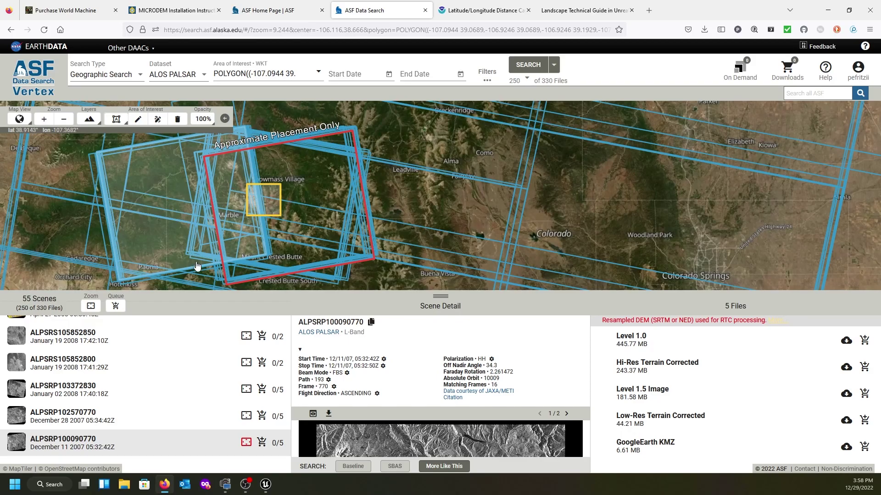
{"action": "scroll", "coordinate": [343, 222], "scroll_direction": "down", "scroll_amount": 2}
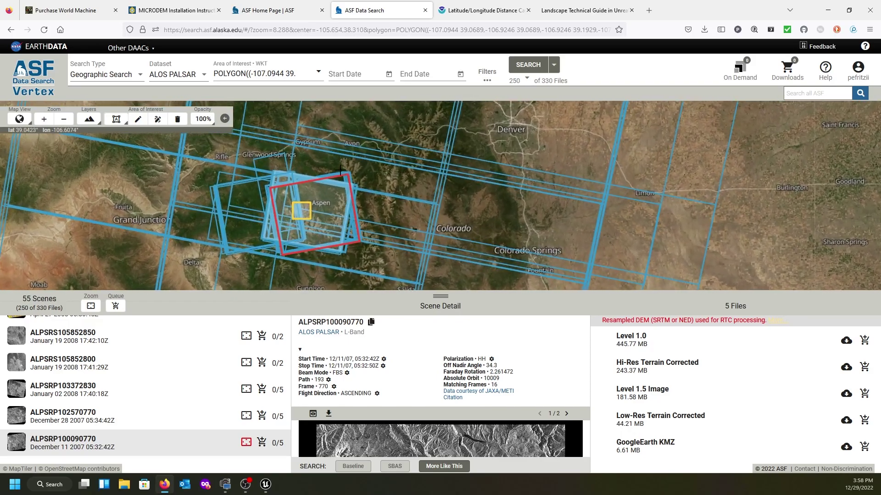
{"action": "scroll", "coordinate": [384, 163], "scroll_direction": "down", "scroll_amount": 1}
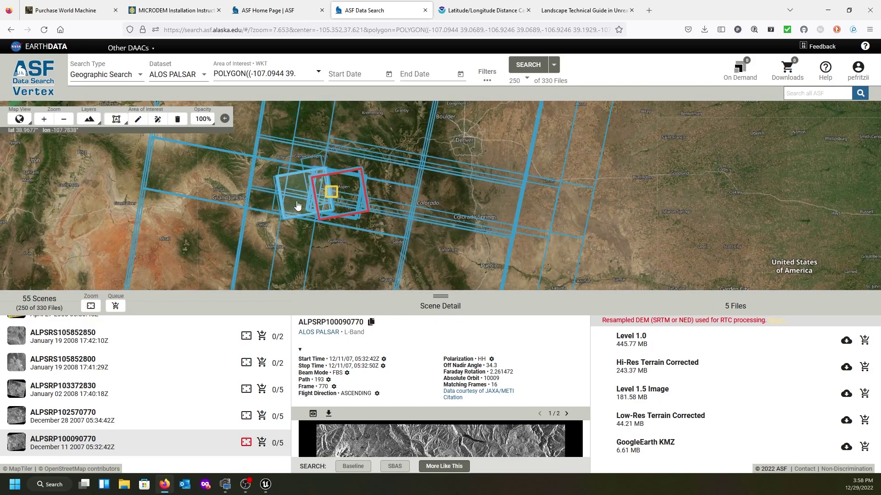
{"action": "scroll", "coordinate": [320, 190], "scroll_direction": "up", "scroll_amount": 2}
{"action": "scroll", "coordinate": [320, 189], "scroll_direction": "up", "scroll_amount": 3}
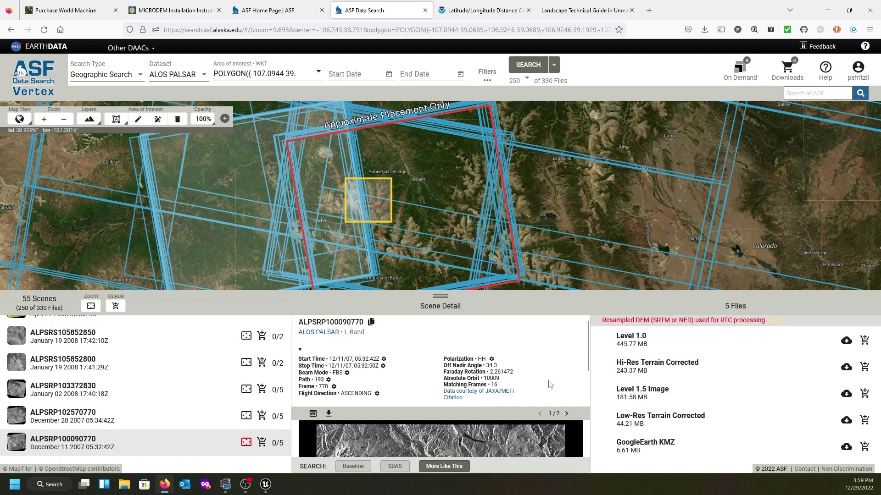
Examine both preview images of the selected scene and return to the first one.
{"action": "scroll", "coordinate": [568, 361], "scroll_direction": "down", "scroll_amount": 5}
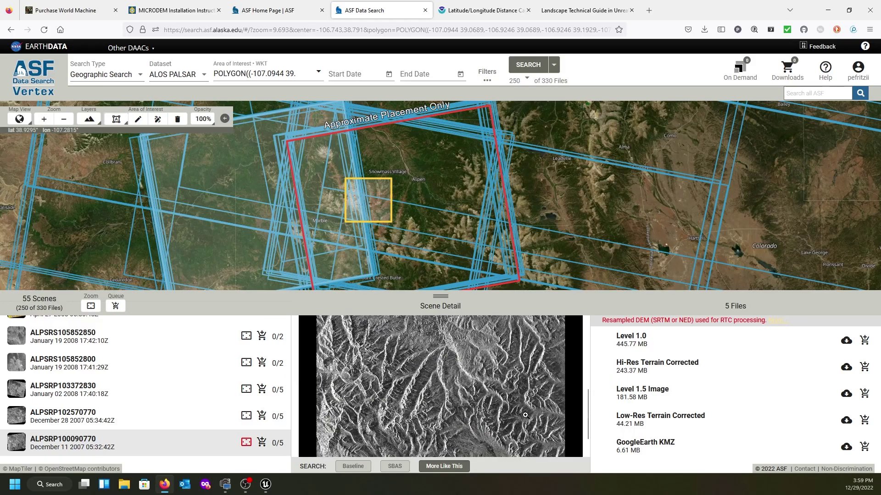
{"action": "scroll", "coordinate": [465, 415], "scroll_direction": "down", "scroll_amount": 1}
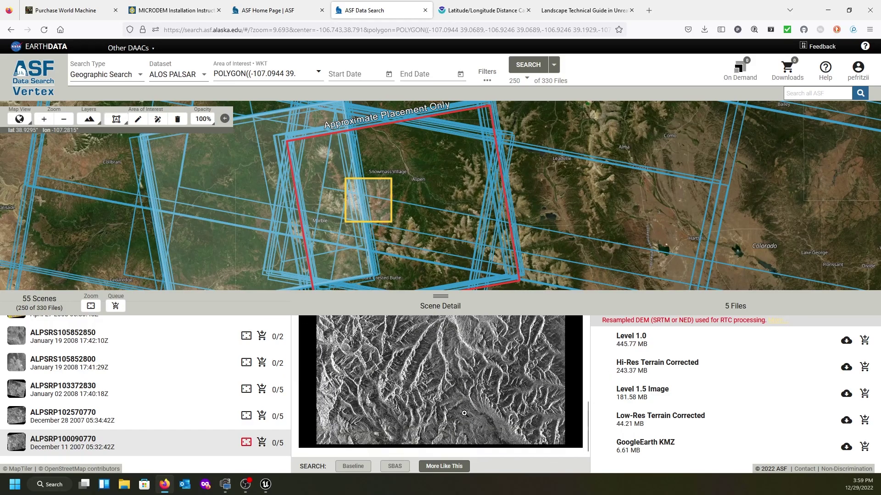
{"action": "scroll", "coordinate": [464, 413], "scroll_direction": "up", "scroll_amount": 4}
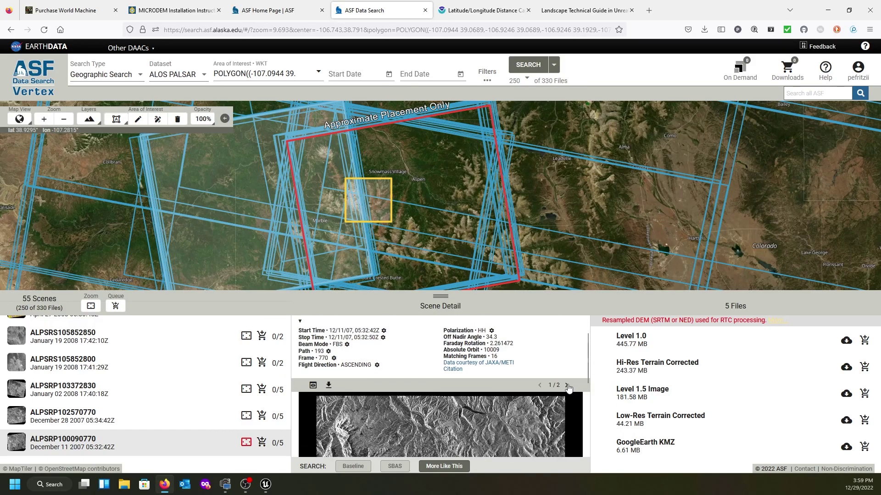
{"action": "scroll", "coordinate": [476, 422], "scroll_direction": "down", "scroll_amount": 3}
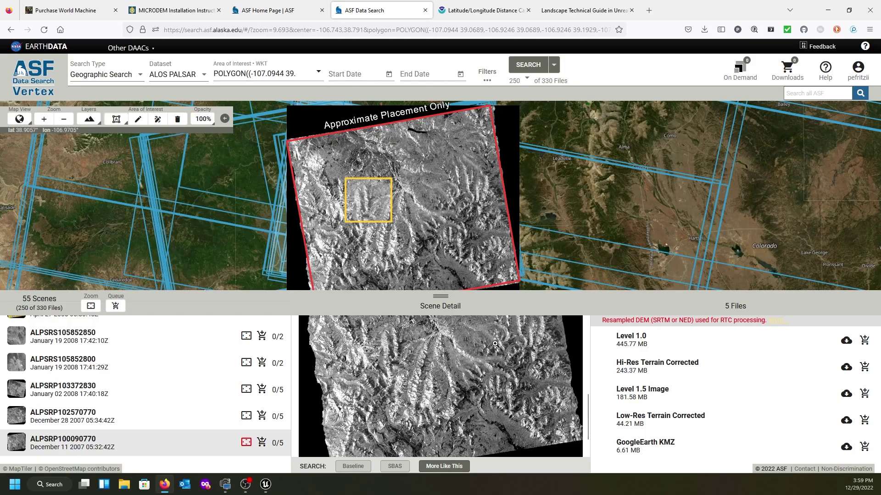
{"action": "scroll", "coordinate": [495, 344], "scroll_direction": "up", "scroll_amount": 5}
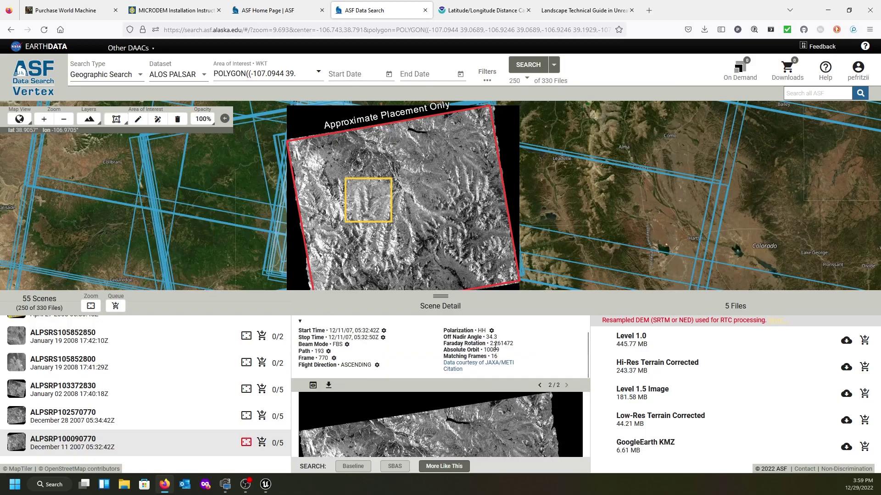
{"action": "left_click", "coordinate": [539, 386]}
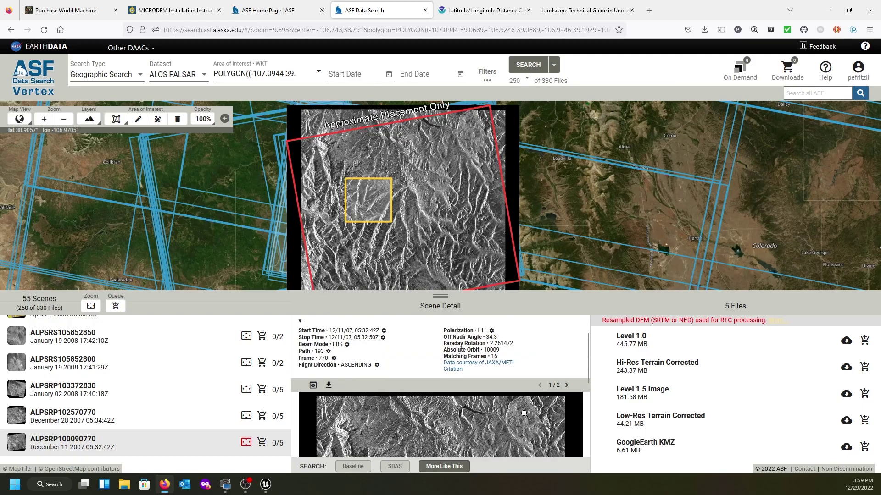
Download the Hi-Res Terrain Corrected file of the selected scene and show the zip in its download folder.
{"action": "mouse_move", "coordinate": [696, 362]}
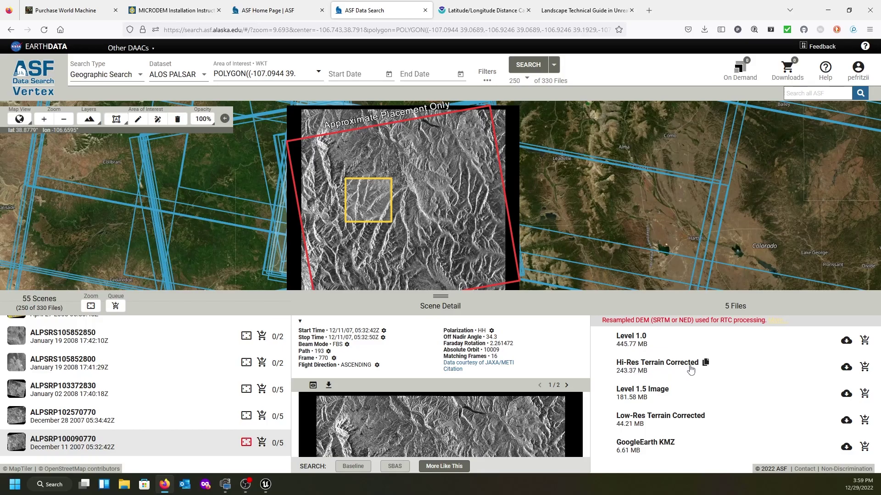
{"action": "left_click", "coordinate": [846, 368]}
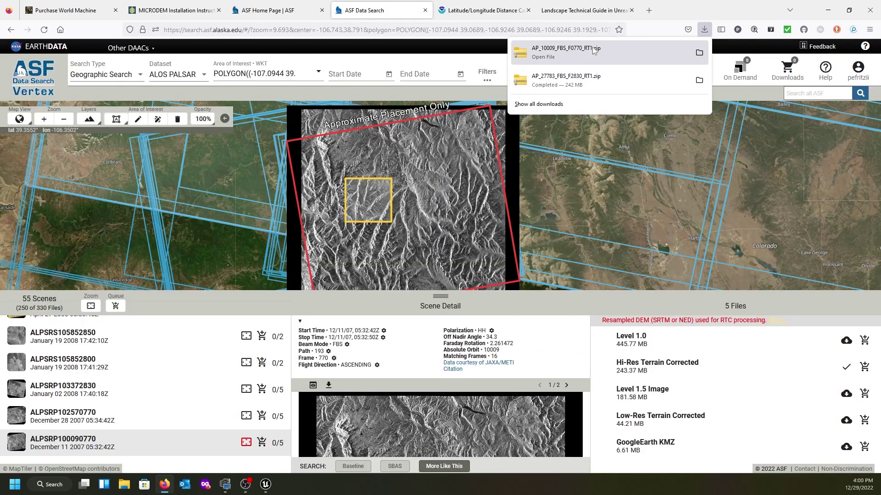
{"action": "left_click", "coordinate": [698, 54]}
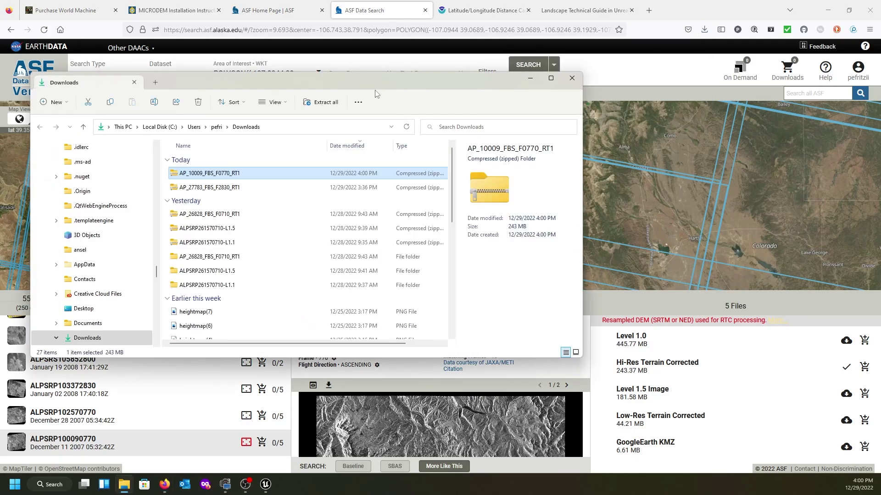
Extract the AP_10009_FBS_F0770_RT1 archive and select the dem TIF file inside the inner extracted folder.
{"action": "right_click", "coordinate": [174, 176]}
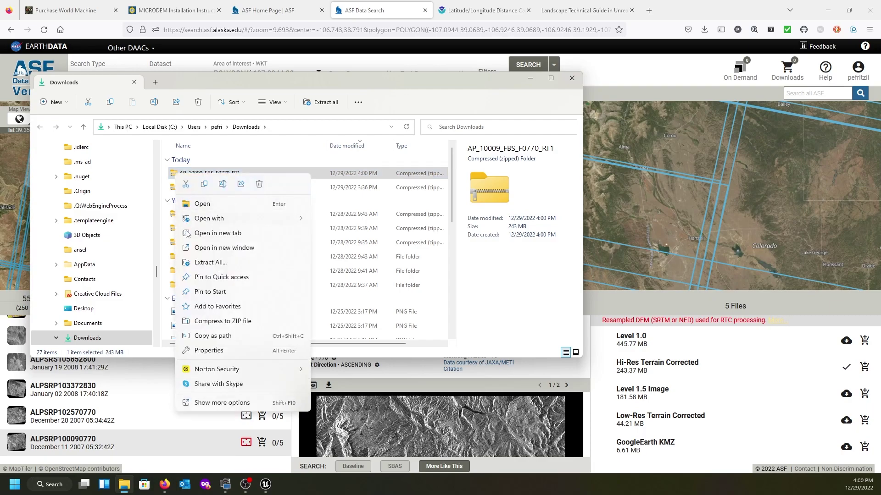
{"action": "left_click", "coordinate": [204, 262]}
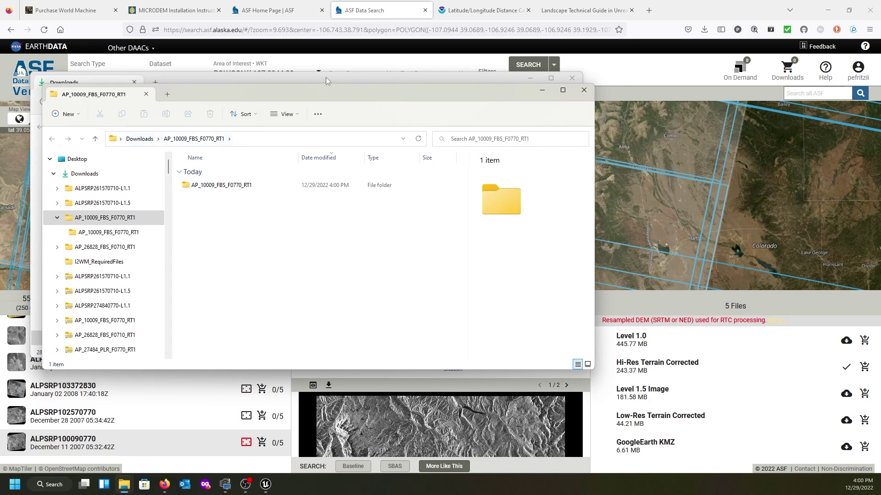
{"action": "double_click", "coordinate": [187, 185]}
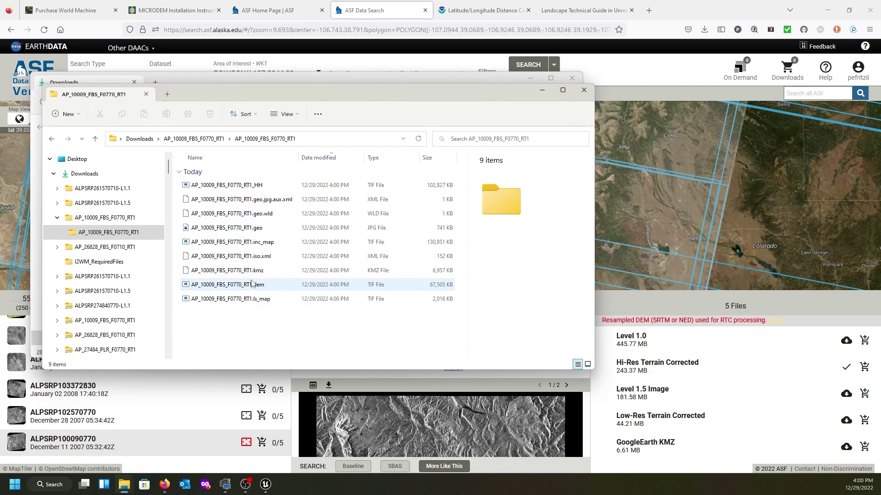
{"action": "left_click", "coordinate": [186, 287]}
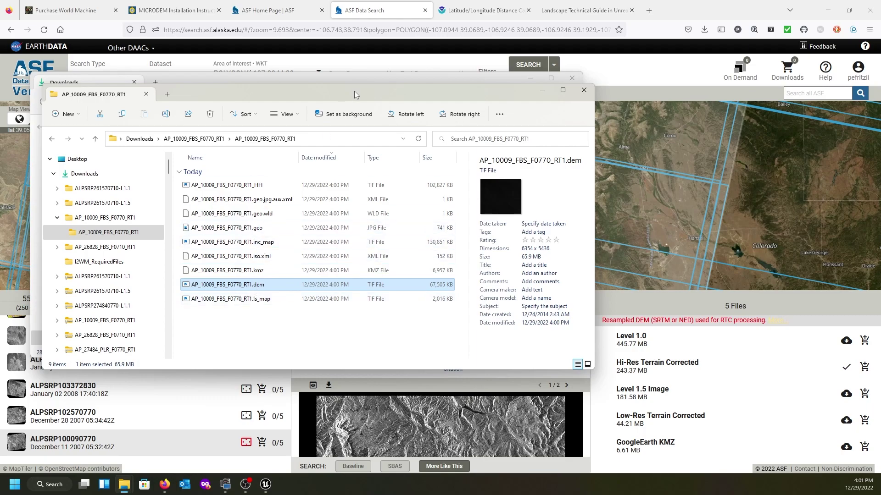
Keep the extracted files window open and browse the other file window to the Sat_Imagery folder on drive D.
{"action": "left_click_drag", "start_coordinate": [354, 91], "coordinate": [358, 156]}
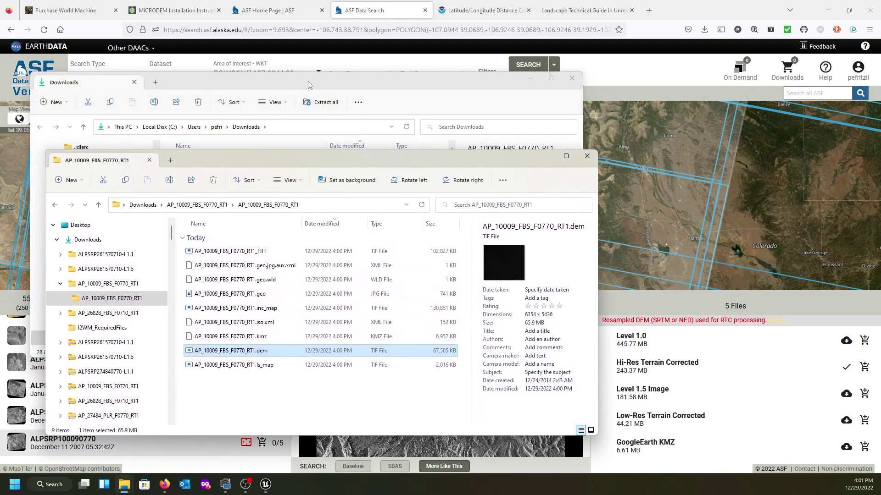
{"action": "left_click", "coordinate": [307, 81]}
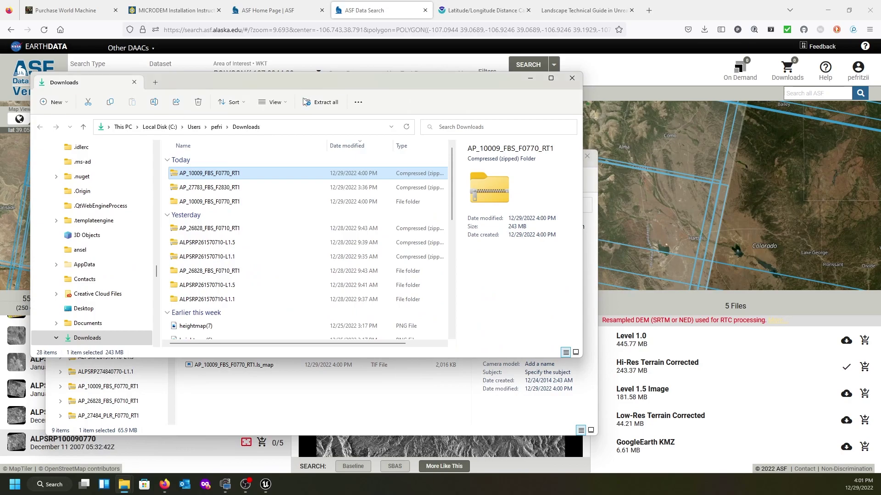
{"action": "left_click", "coordinate": [123, 126]}
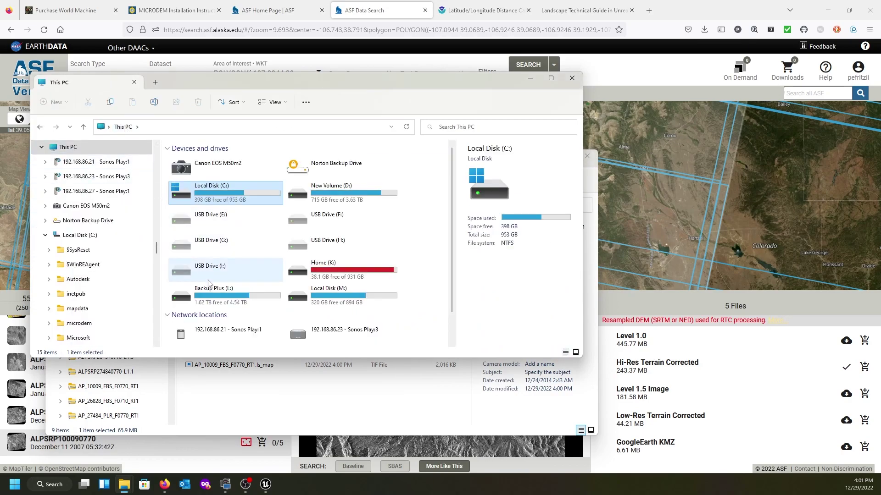
{"action": "left_click", "coordinate": [326, 195]}
{"action": "double_click", "coordinate": [326, 195]}
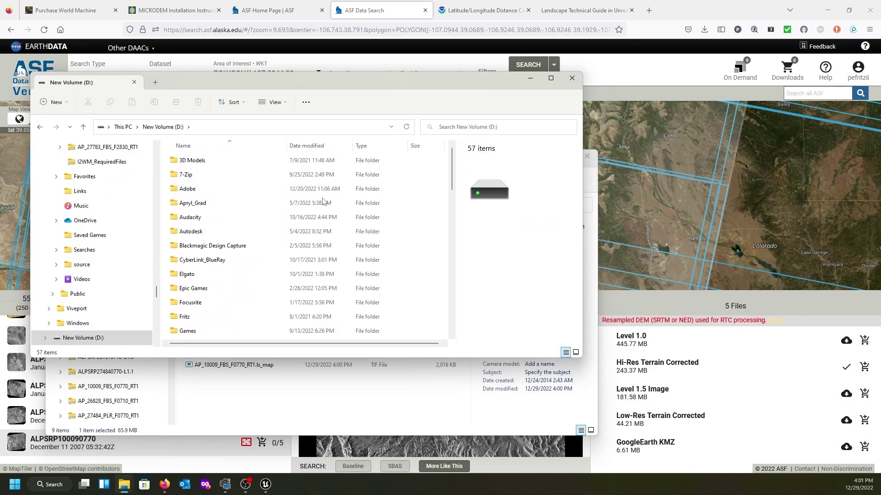
{"action": "scroll", "coordinate": [205, 269], "scroll_direction": "down", "scroll_amount": 10}
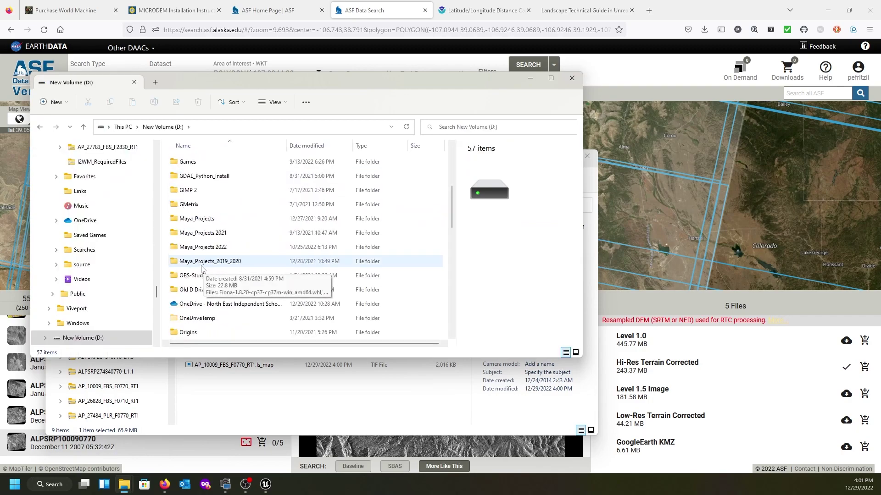
{"action": "scroll", "coordinate": [202, 273], "scroll_direction": "down", "scroll_amount": 7}
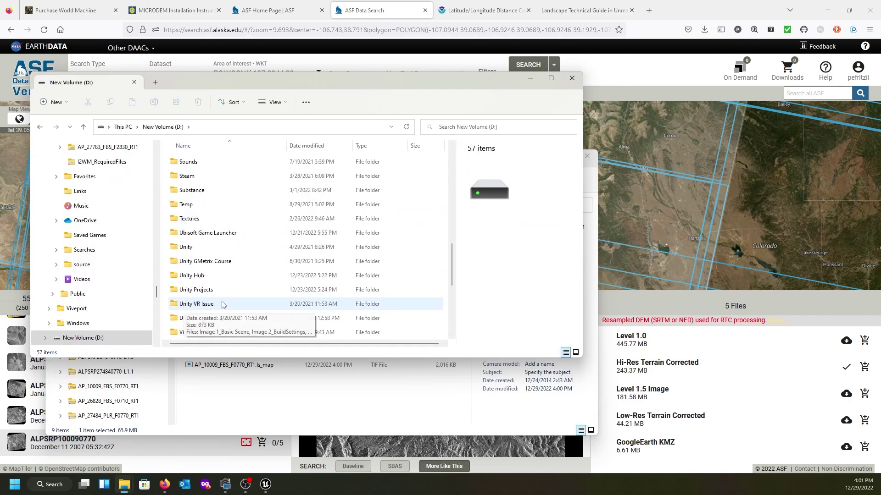
{"action": "scroll", "coordinate": [233, 295], "scroll_direction": "up", "scroll_amount": 3}
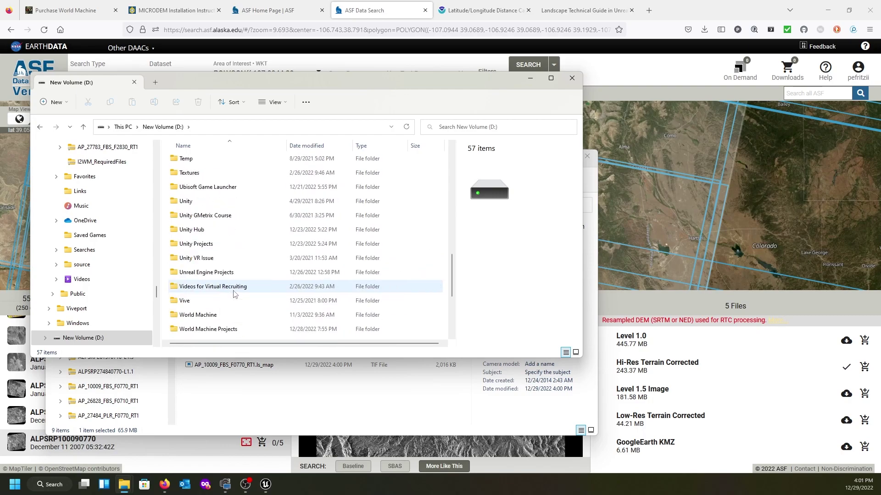
{"action": "scroll", "coordinate": [233, 294], "scroll_direction": "up", "scroll_amount": 2}
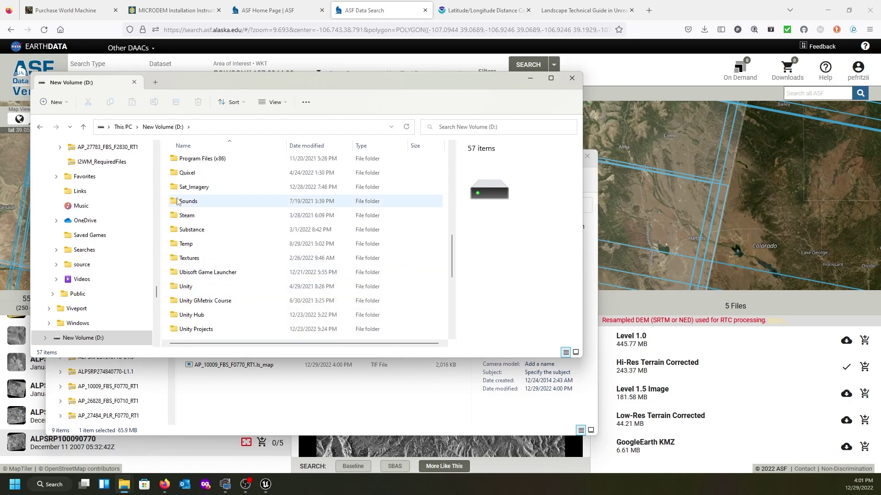
{"action": "double_click", "coordinate": [194, 187]}
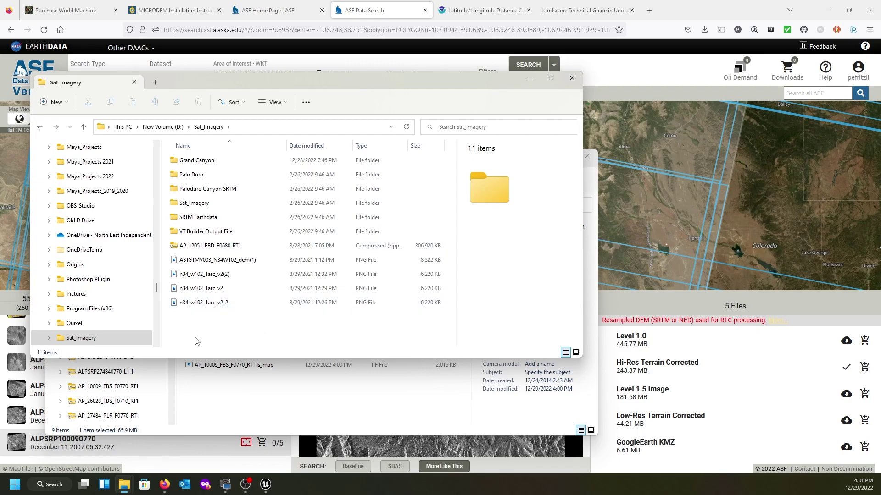
Create a new folder named AspenCO inside Sat_Imagery and open it.
{"action": "right_click", "coordinate": [211, 330]}
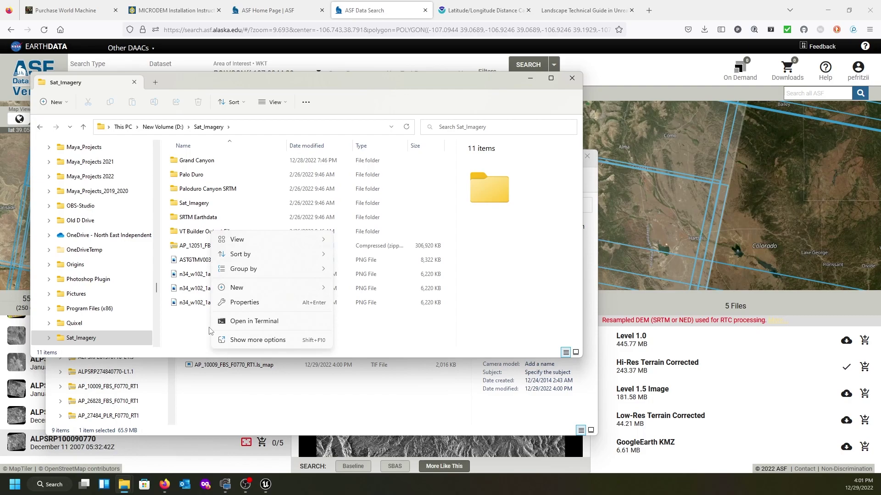
{"action": "mouse_move", "coordinate": [242, 289]}
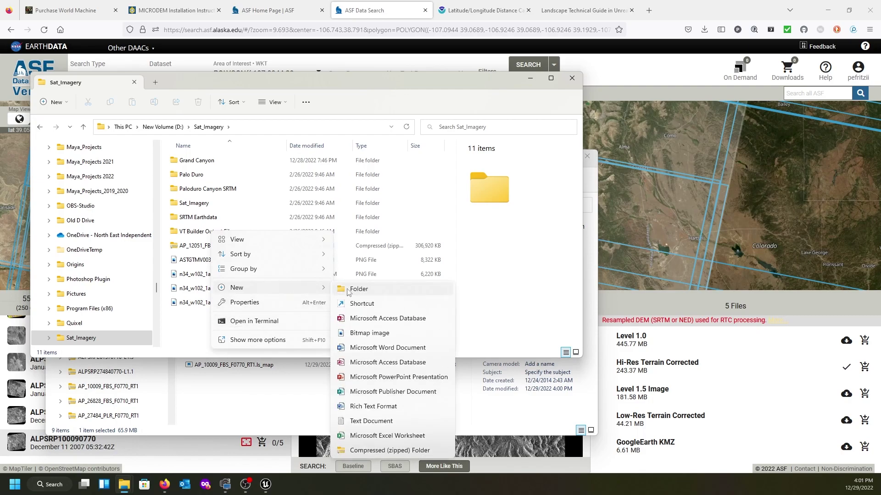
{"action": "left_click", "coordinate": [360, 288]}
{"action": "type", "text": "Aspen_C"}
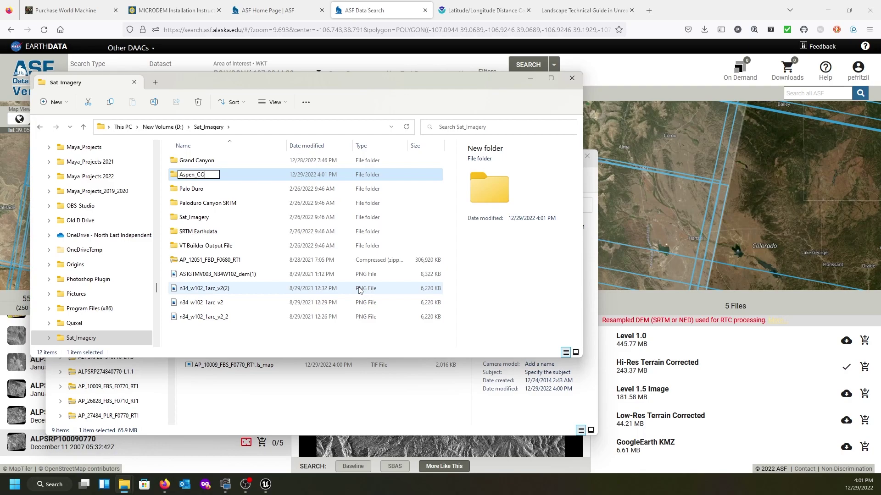
{"action": "key", "text": "BackSpace"}
{"action": "type", "text": "CO"}
{"action": "key", "text": "Return"}
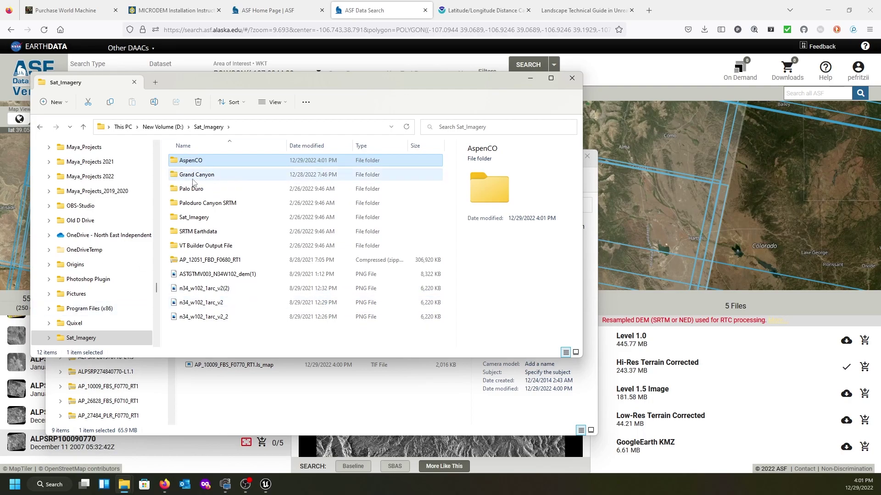
{"action": "double_click", "coordinate": [189, 161]}
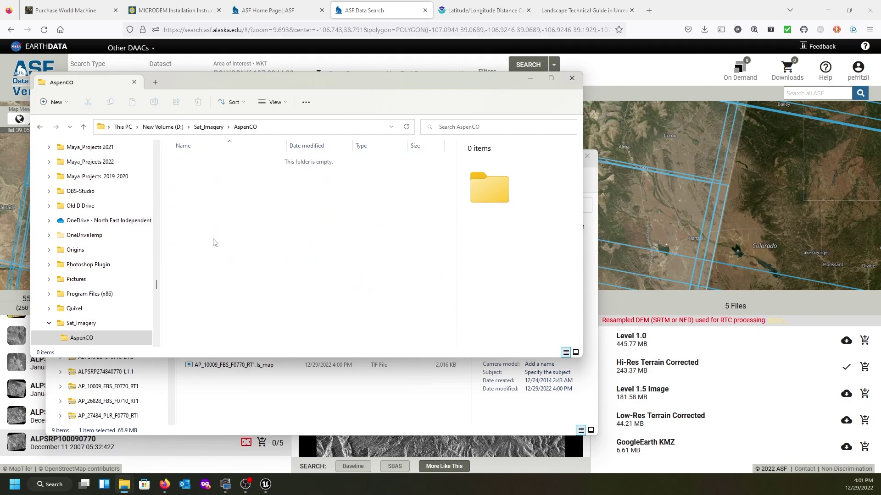
Copy the inner extracted AP_10009_FBS_F0770_RT1 folder from Downloads into AspenCO and put away the file windows.
{"action": "left_click", "coordinate": [255, 394]}
{"action": "left_click_drag", "start_coordinate": [275, 155], "coordinate": [405, 211]}
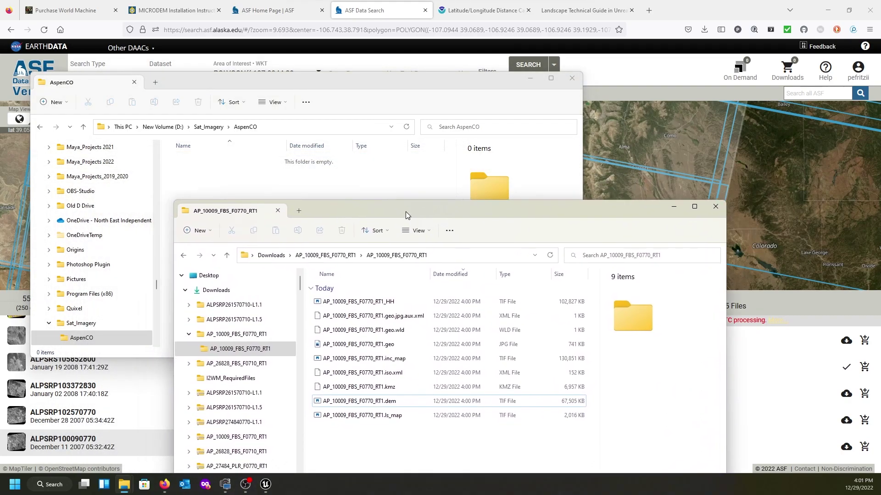
{"action": "left_click", "coordinate": [325, 255]}
{"action": "left_click_drag", "start_coordinate": [324, 302], "coordinate": [204, 178]}
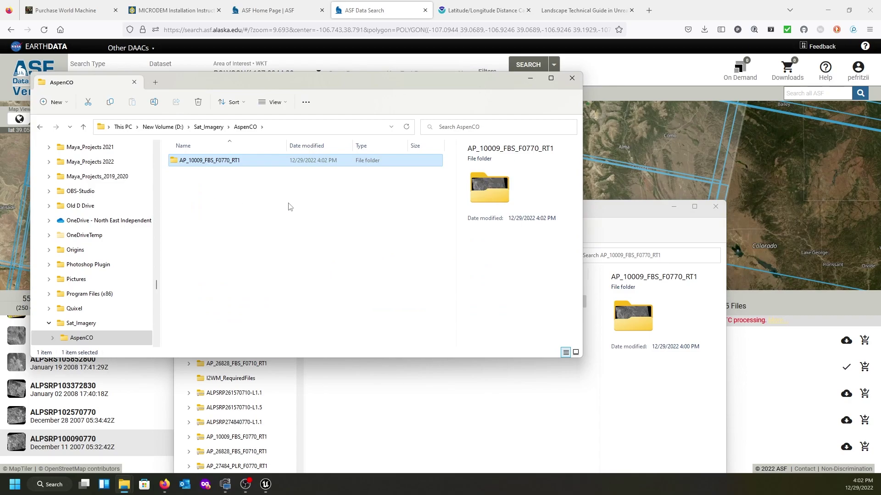
{"action": "left_click", "coordinate": [635, 217]}
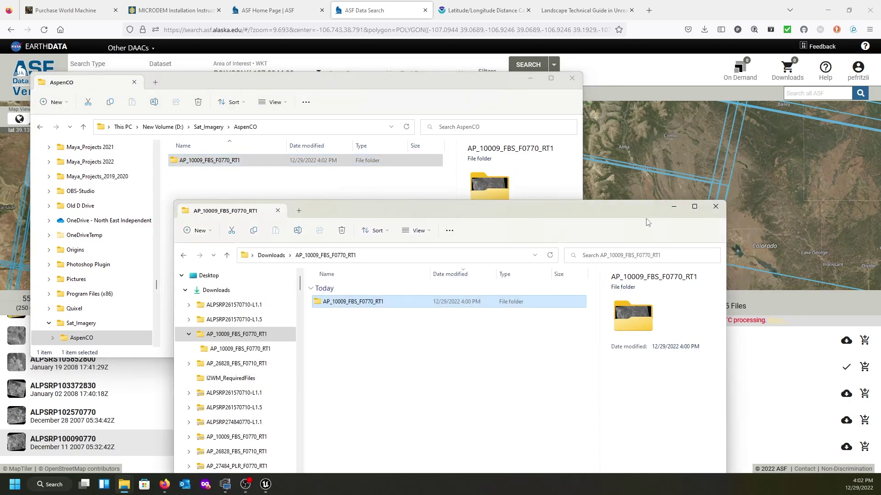
{"action": "left_click", "coordinate": [716, 207]}
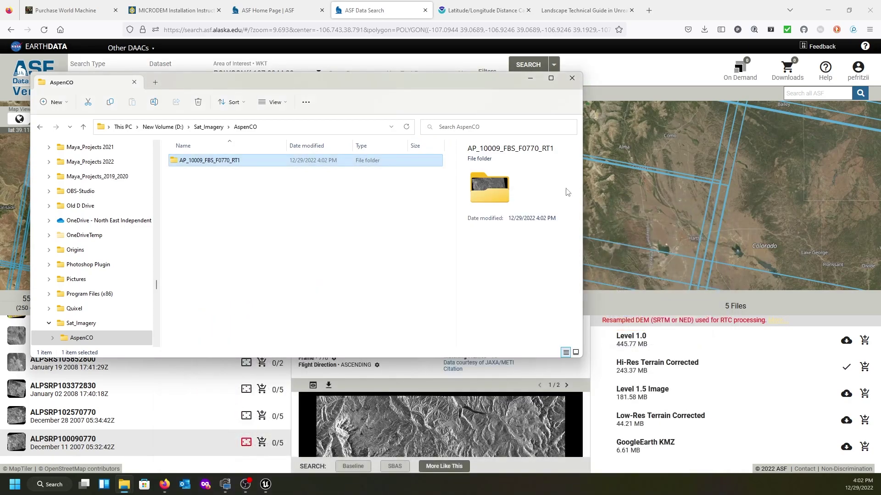
{"action": "left_click_drag", "start_coordinate": [370, 82], "coordinate": [565, 116]}
{"action": "left_click", "coordinate": [607, 118]}
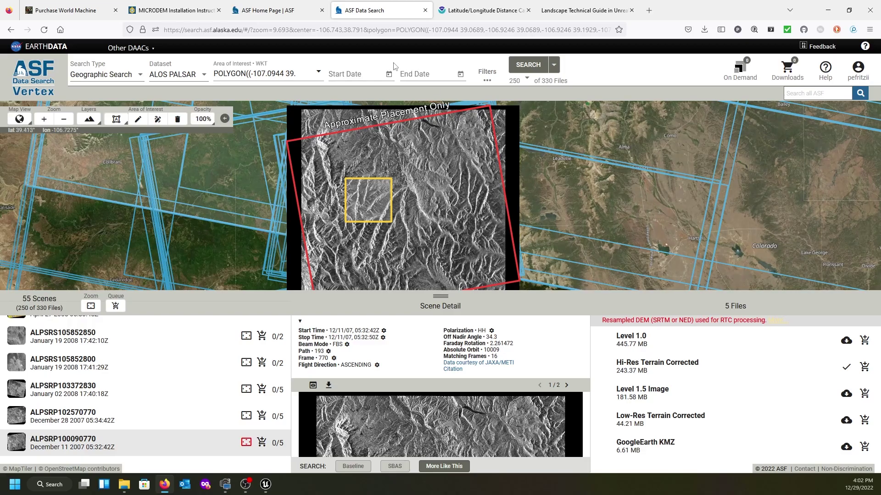
Switch to the Unreal Editor and close the 8km_Grand_test project without saving its changes.
{"action": "left_click", "coordinate": [266, 484]}
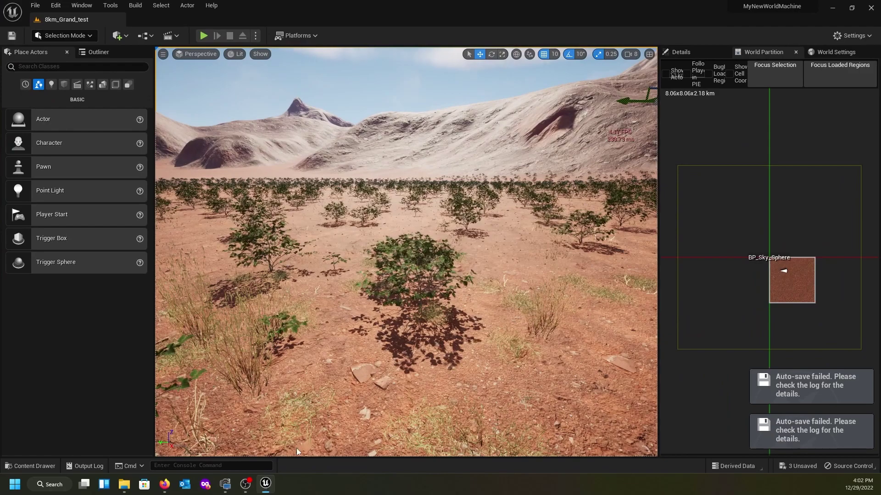
{"action": "left_click", "coordinate": [871, 7]}
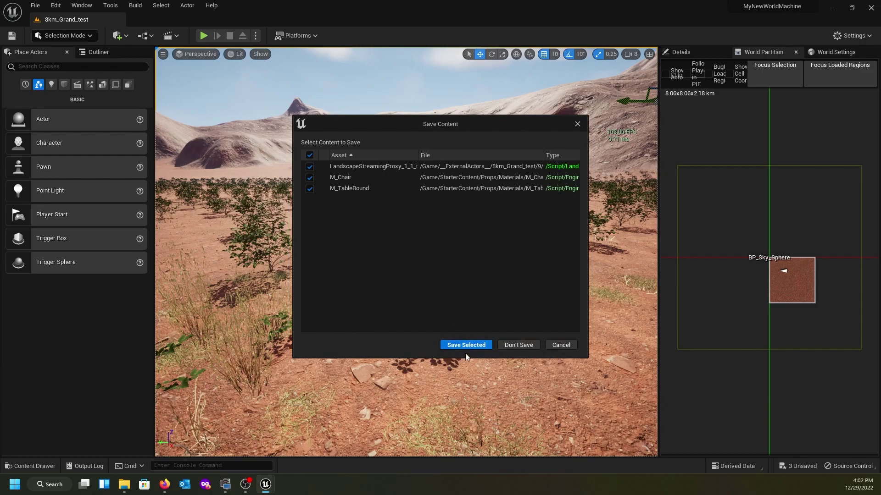
{"action": "left_click", "coordinate": [518, 345]}
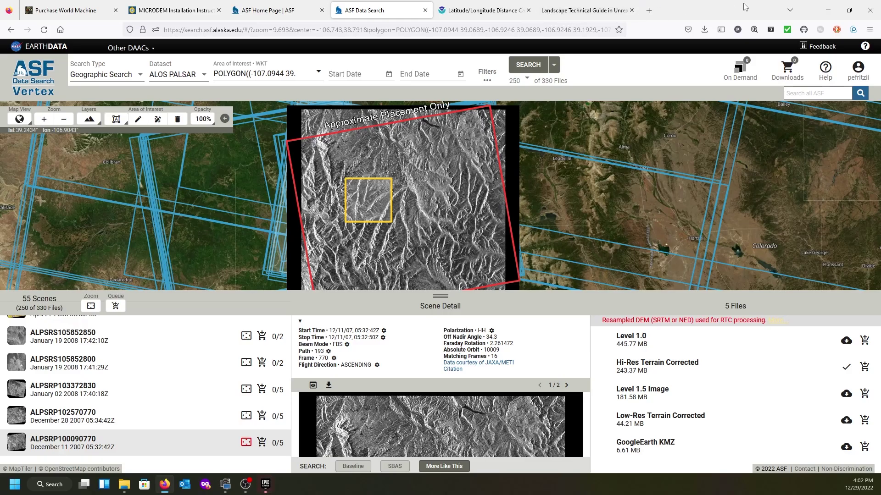
Go to the Latitude/Longitude Distance Calculator page and set its distance unit to km.
{"action": "left_click", "coordinate": [459, 12]}
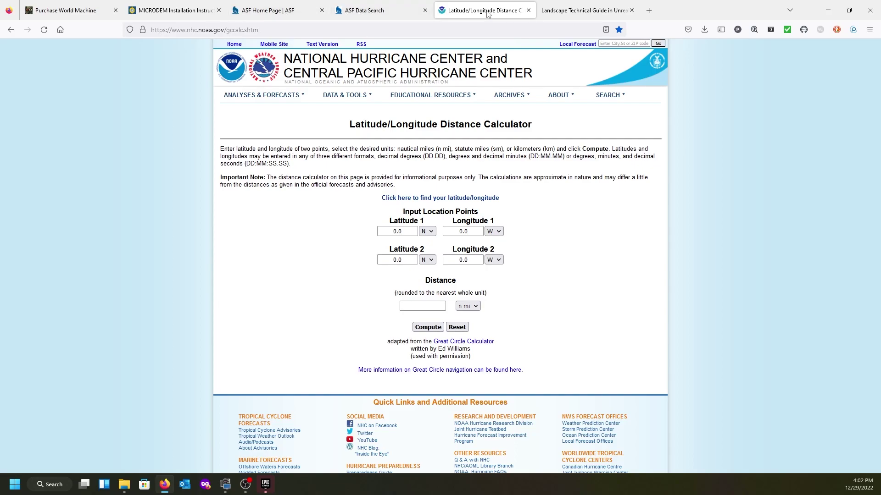
{"action": "left_click", "coordinate": [365, 11]}
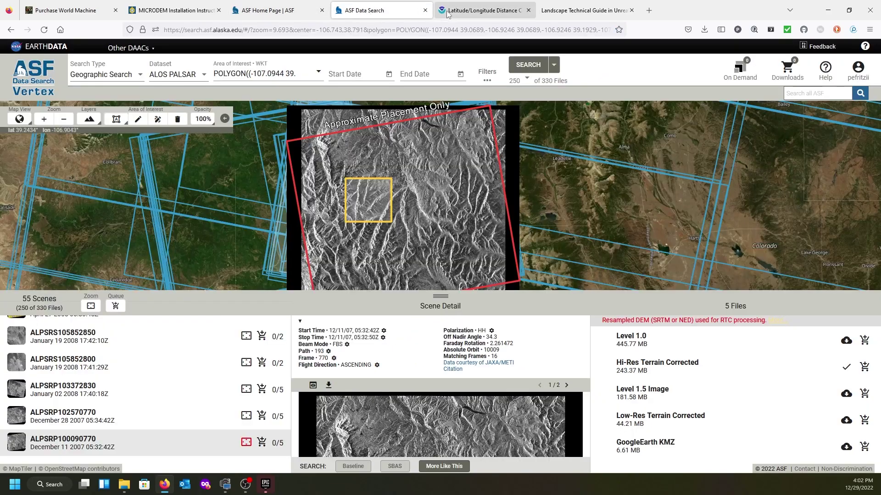
{"action": "left_click", "coordinate": [488, 11]}
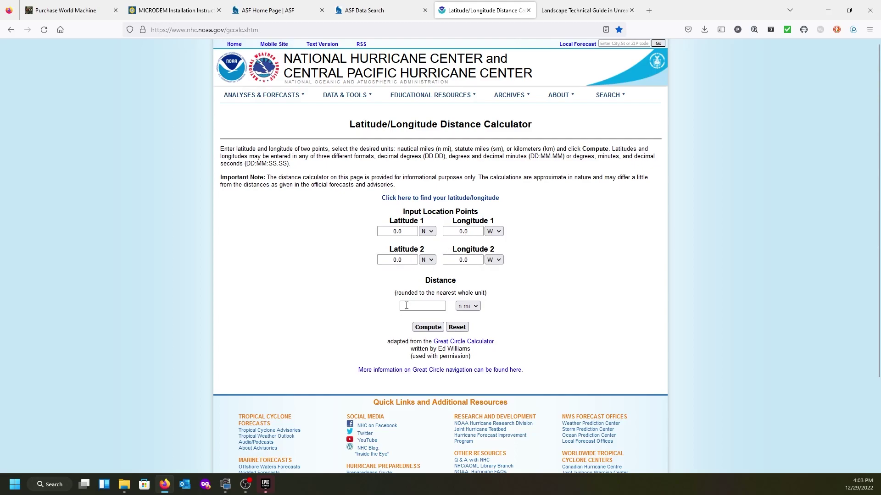
{"action": "left_click", "coordinate": [477, 308]}
{"action": "left_click", "coordinate": [468, 333]}
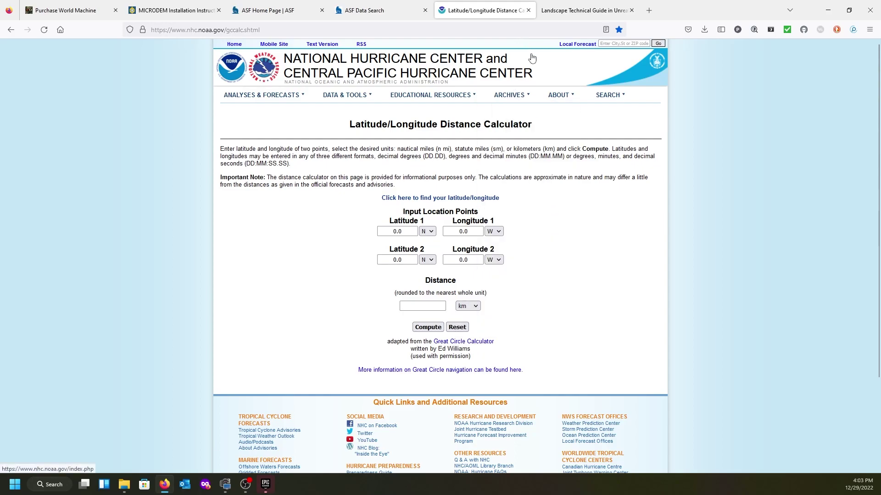
Look over the recommended landscape sizes in the Unreal Landscape Technical Guide and minimize the browser.
{"action": "left_click", "coordinate": [572, 17]}
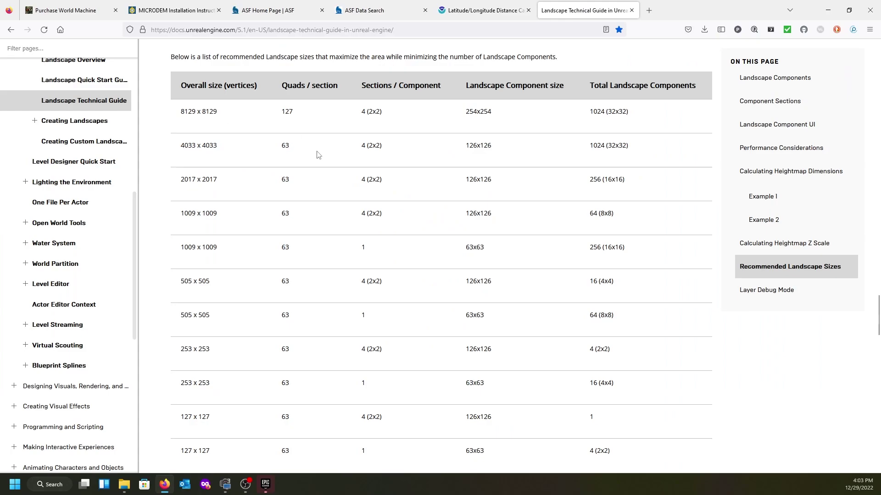
{"action": "scroll", "coordinate": [317, 153], "scroll_direction": "down", "scroll_amount": 2}
{"action": "scroll", "coordinate": [316, 153], "scroll_direction": "up", "scroll_amount": 2}
{"action": "left_click", "coordinate": [829, 11]}
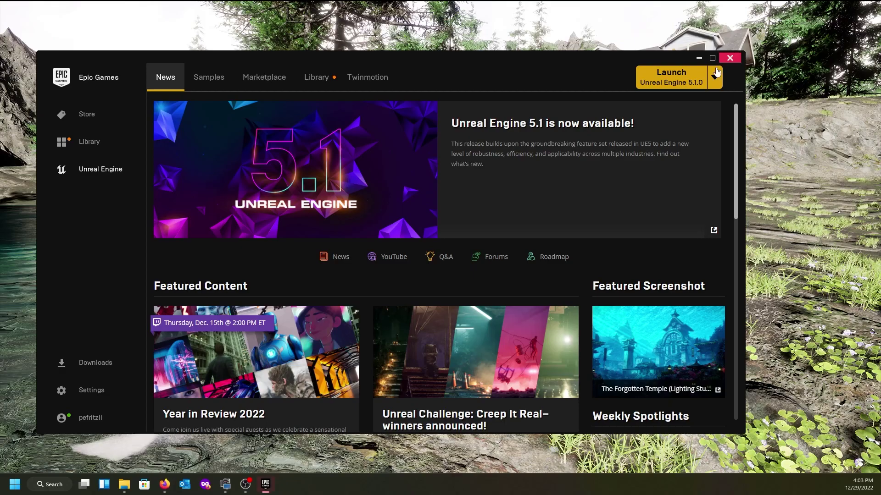
Close the Epic Games Launcher, search for microdem, launch MICRODEM and maximize its window.
{"action": "left_click", "coordinate": [729, 58]}
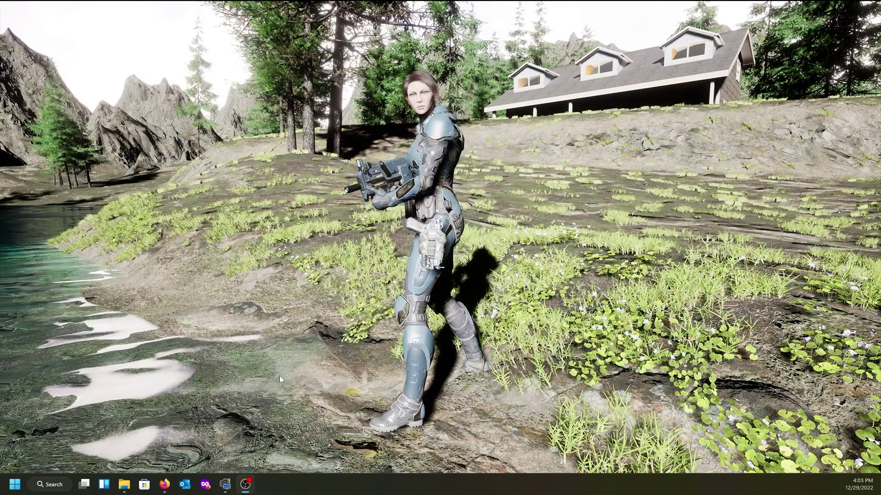
{"action": "left_click", "coordinate": [50, 483]}
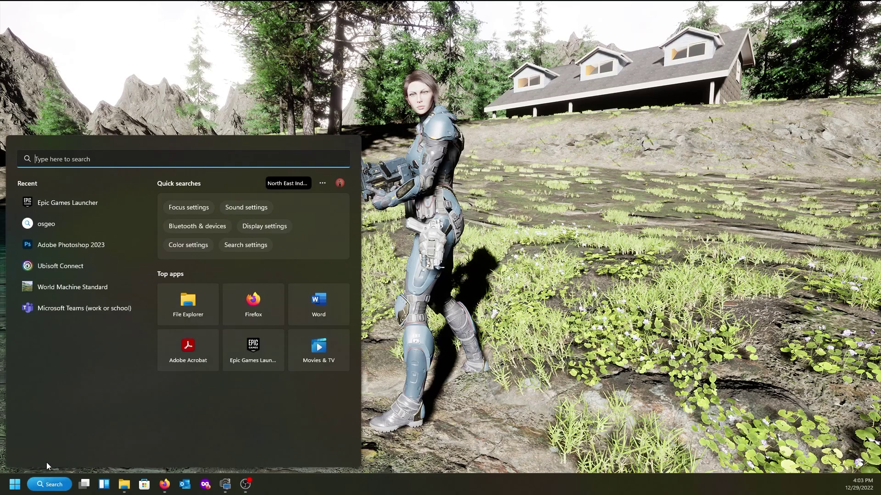
{"action": "type", "text": "mic"}
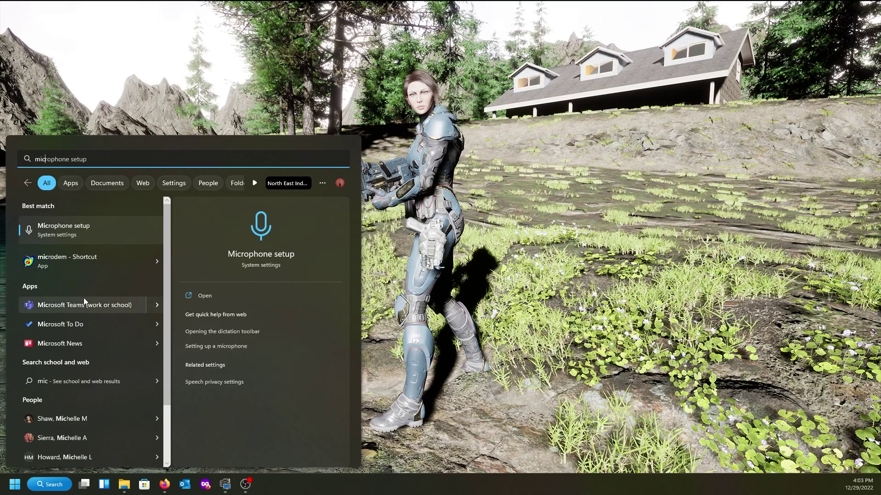
{"action": "left_click", "coordinate": [103, 272]}
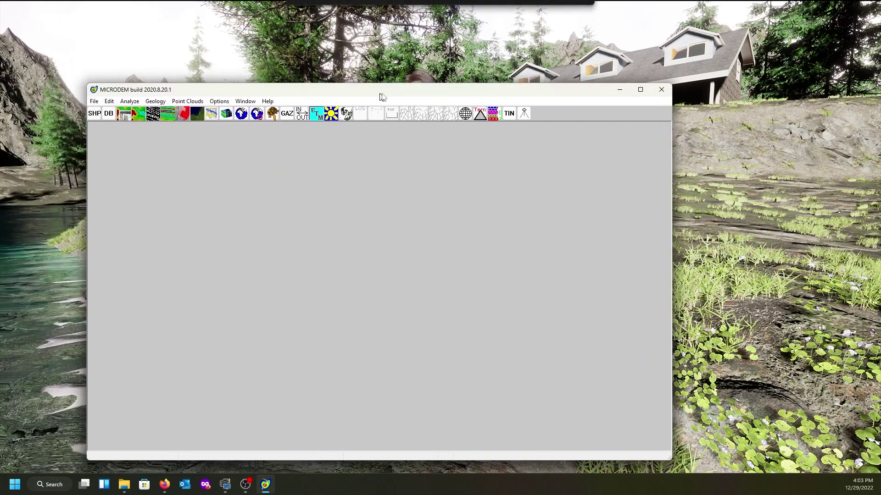
{"action": "left_click_drag", "start_coordinate": [381, 93], "coordinate": [373, 2]}
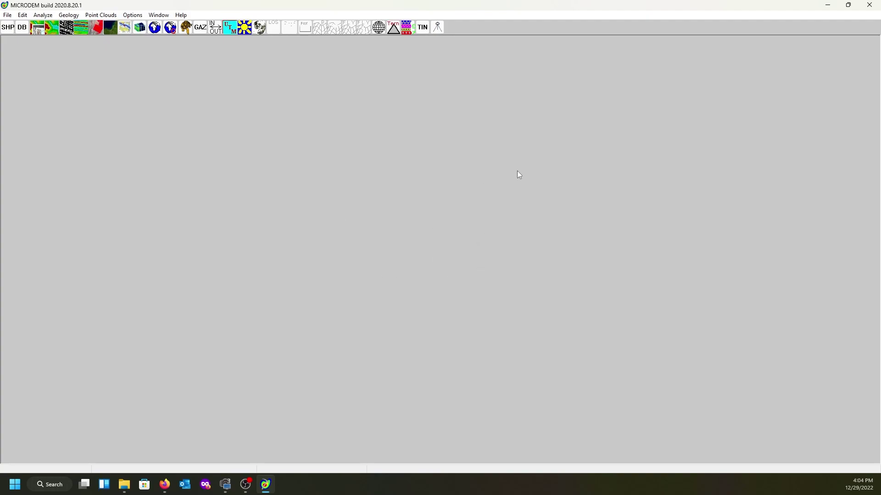
Open the DEM AP_10009_FBS_F0770_RT1.dem from the AP_10009_FBS_F0770_RT1 folder in Sat_Imagery\AspenCO.
{"action": "left_click", "coordinate": [6, 17]}
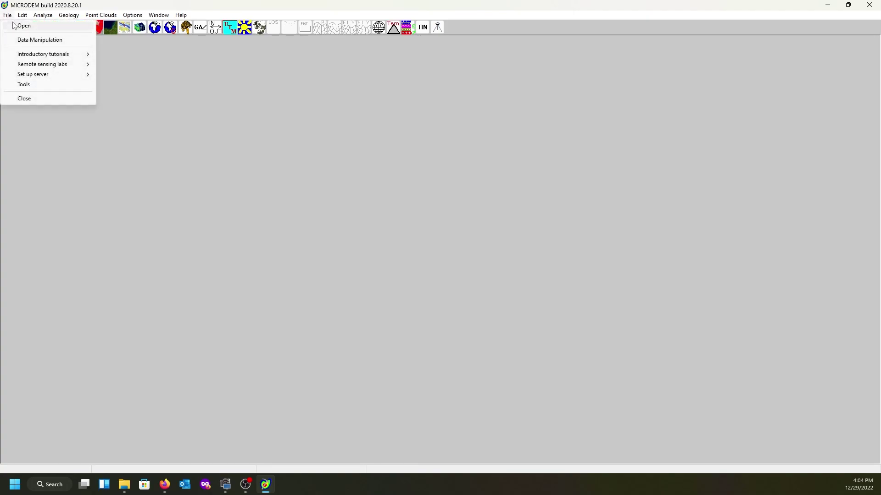
{"action": "left_click", "coordinate": [23, 25]}
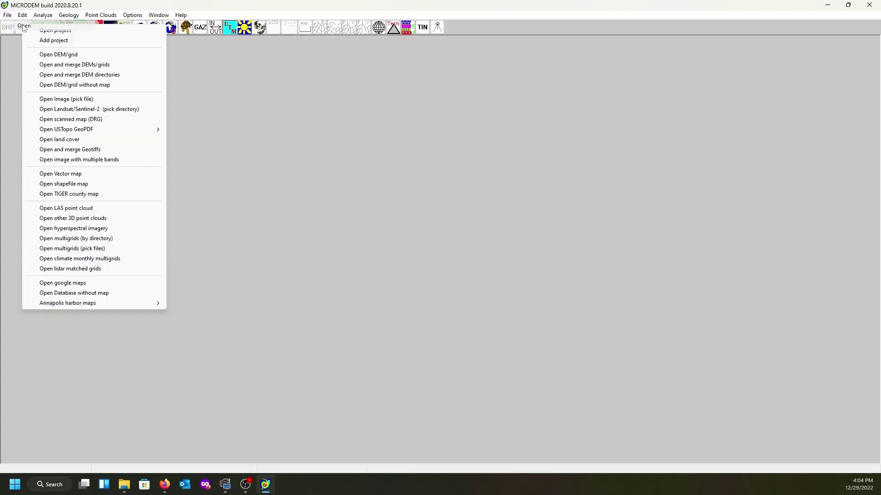
{"action": "left_click", "coordinate": [61, 55]}
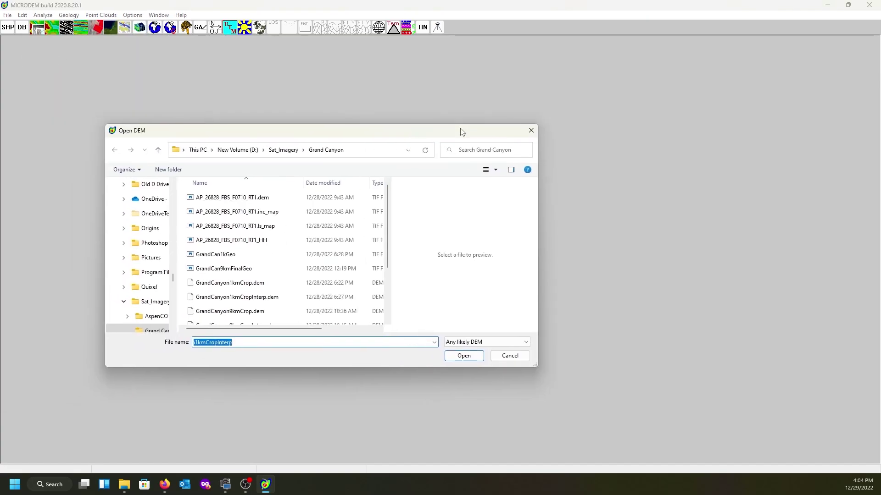
{"action": "left_click", "coordinate": [294, 151]}
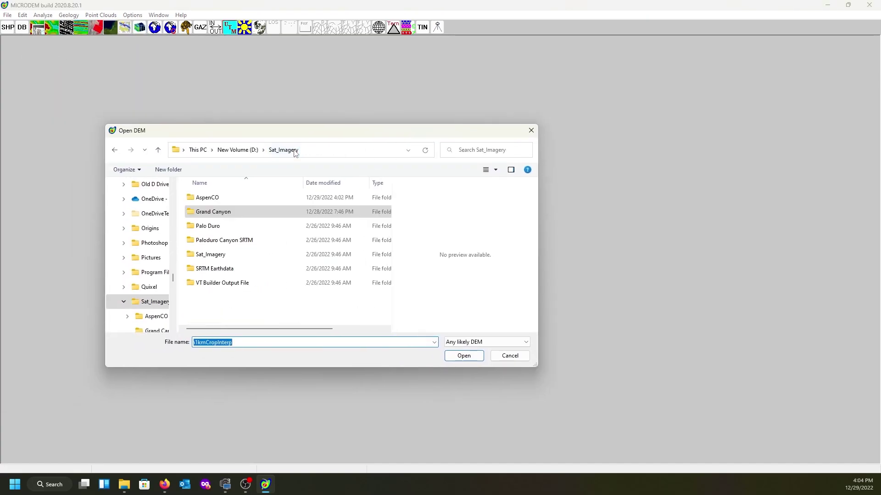
{"action": "double_click", "coordinate": [199, 200]}
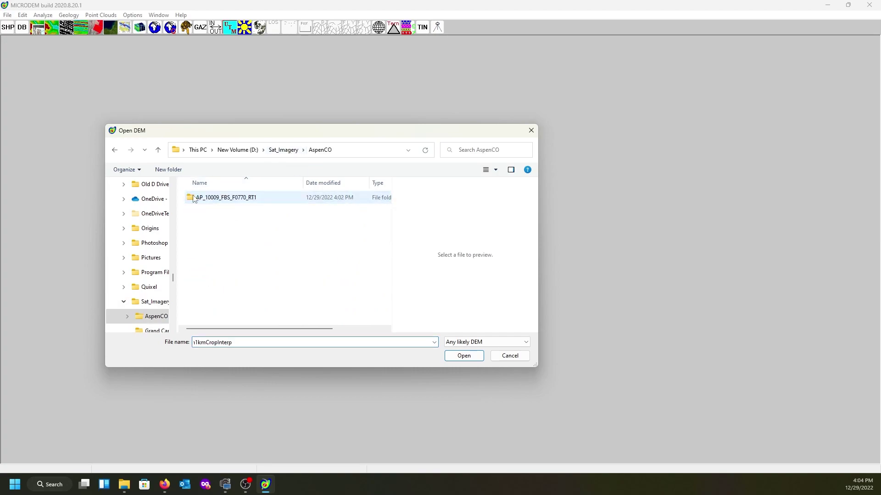
{"action": "double_click", "coordinate": [200, 200]}
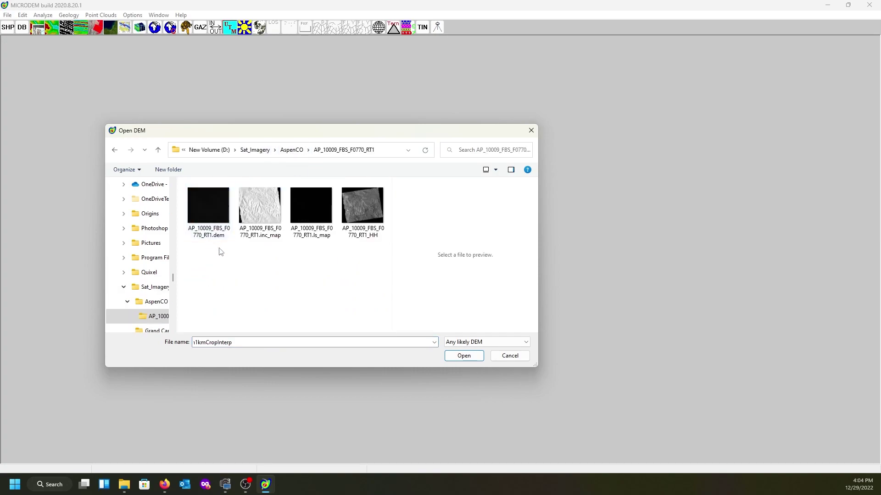
{"action": "left_click", "coordinate": [201, 202]}
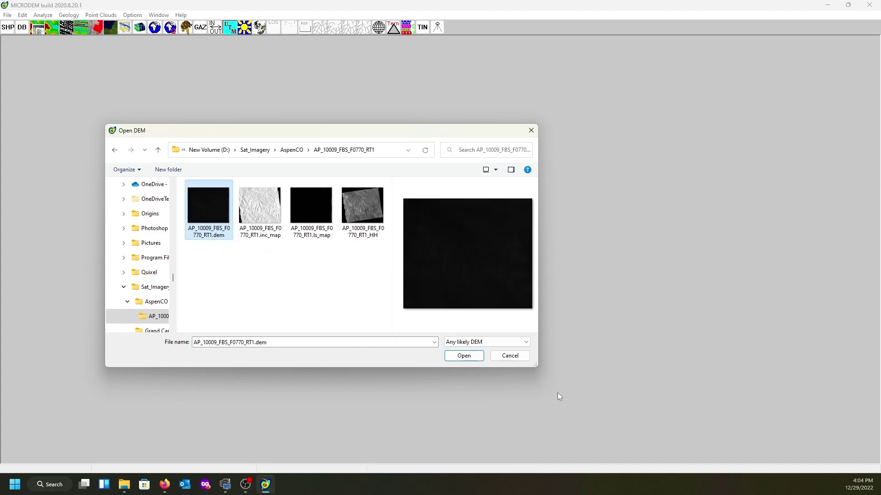
{"action": "left_click", "coordinate": [474, 357]}
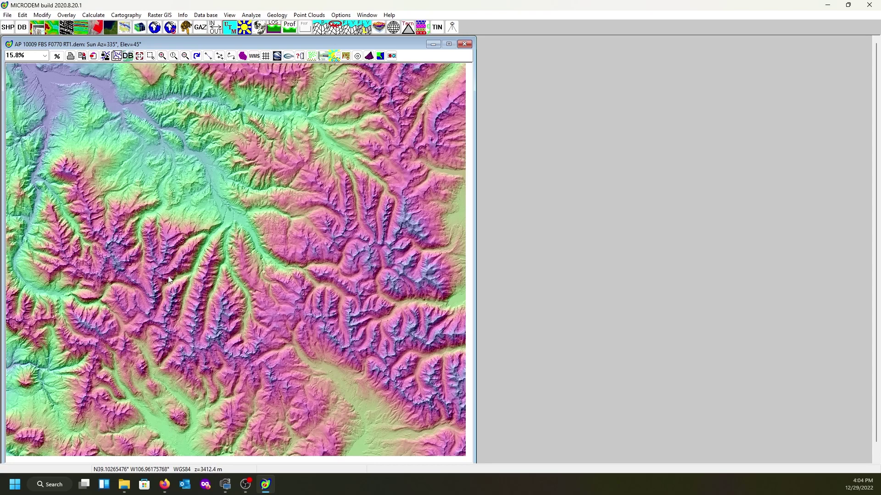
Display the map info beside the elevation map and examine the DEM size, z range, horizontal resolution and corner coordinates.
{"action": "left_click", "coordinate": [186, 16]}
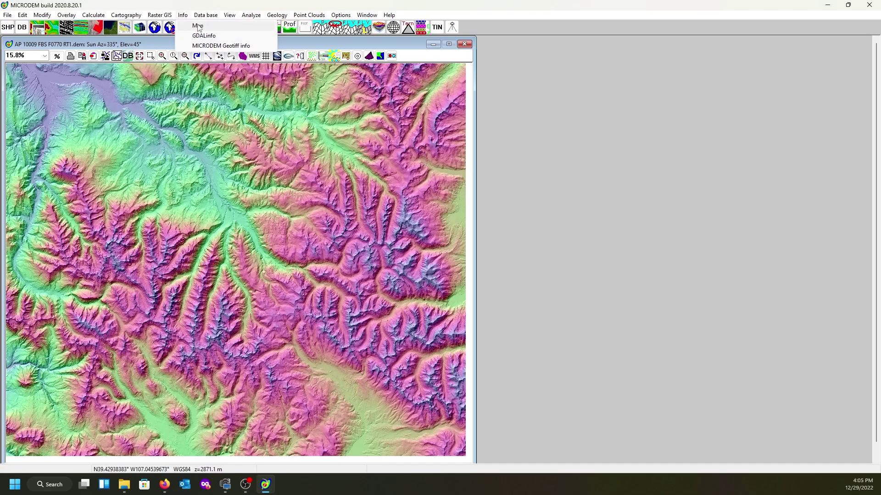
{"action": "left_click", "coordinate": [198, 26]}
{"action": "left_click_drag", "start_coordinate": [184, 53], "coordinate": [632, 83]}
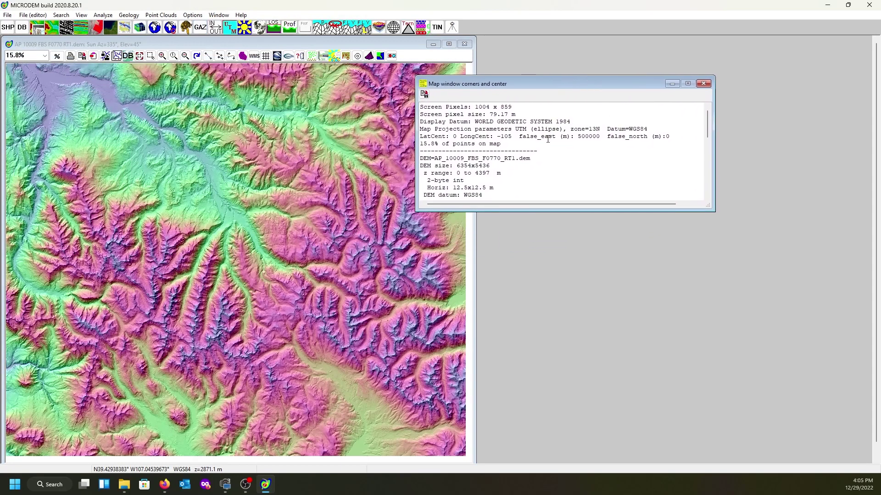
{"action": "scroll", "coordinate": [548, 139], "scroll_direction": "down", "scroll_amount": 1}
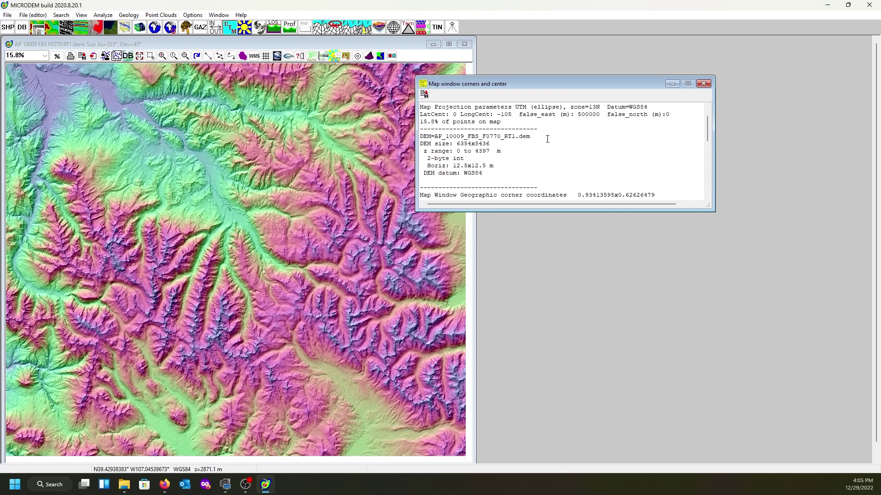
{"action": "scroll", "coordinate": [546, 139], "scroll_direction": "up", "scroll_amount": 1}
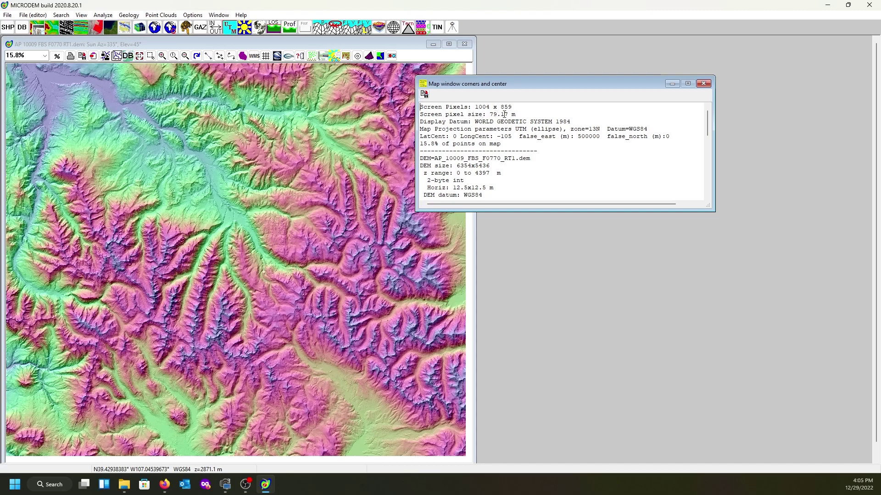
{"action": "scroll", "coordinate": [522, 149], "scroll_direction": "down", "scroll_amount": 2}
{"action": "scroll", "coordinate": [522, 148], "scroll_direction": "down", "scroll_amount": 2}
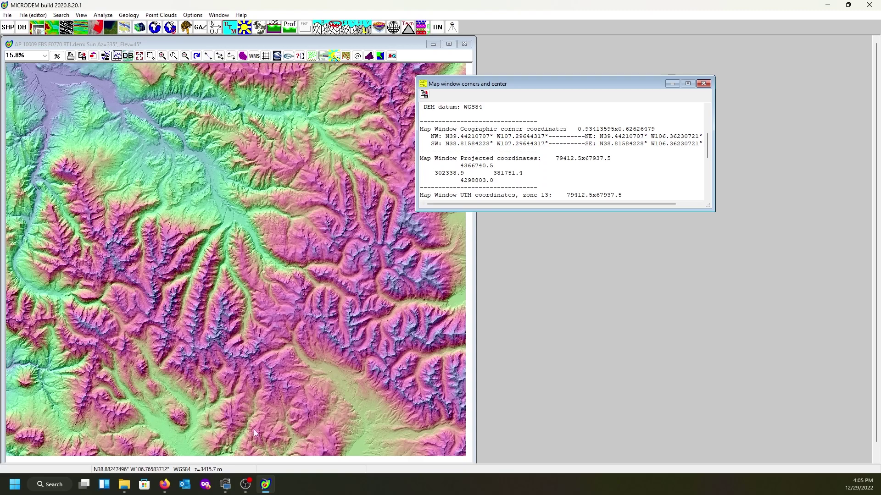
Switch to the Latitude/Longitude Distance Calculator in Firefox and place its window beside the map corner coordinates.
{"action": "left_click", "coordinate": [164, 484]}
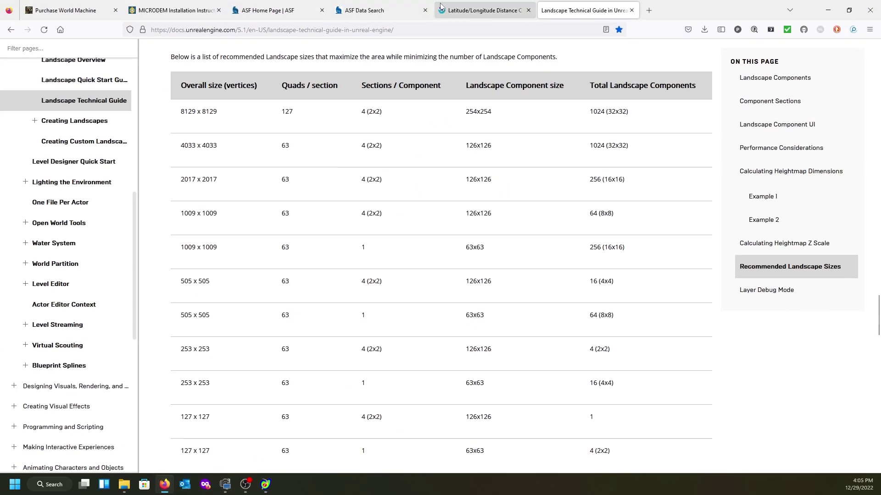
{"action": "left_click", "coordinate": [480, 11]}
{"action": "left_click_drag", "start_coordinate": [683, 12], "coordinate": [213, 40]}
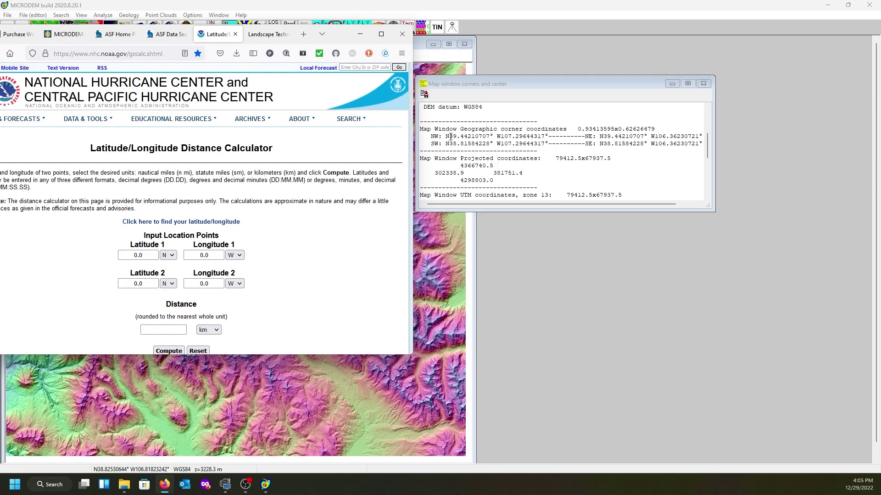
Copy 39.44 from the northwest corner's latitude in the map info into the calculator's Latitude 1.
{"action": "left_click", "coordinate": [451, 136]}
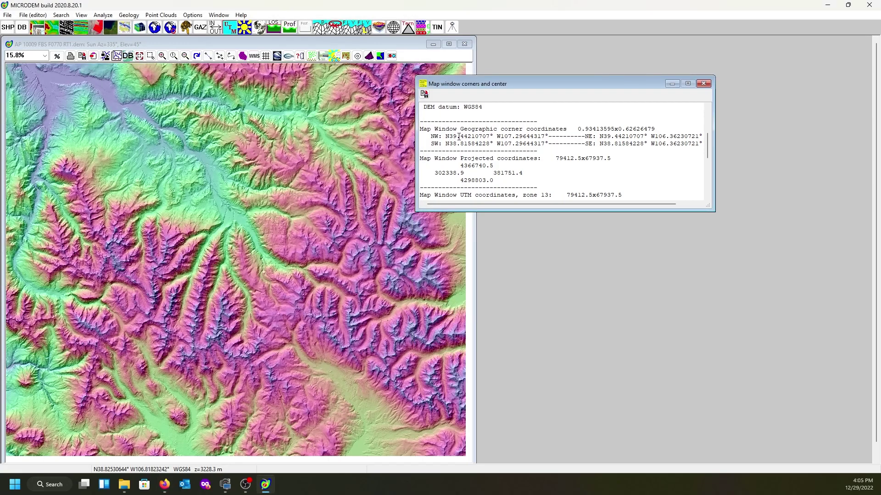
{"action": "left_click_drag", "start_coordinate": [449, 136], "coordinate": [468, 137]}
{"action": "key", "text": "ctrl+c"}
{"action": "key", "text": "alt+Tab"}
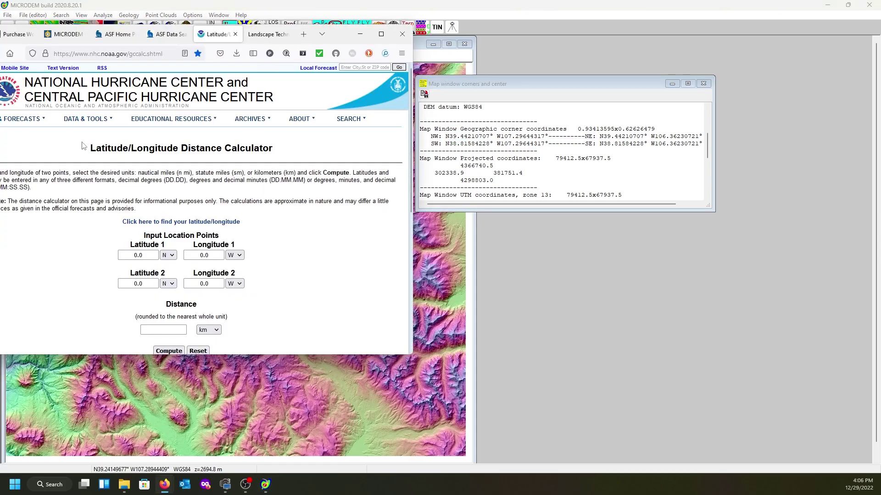
{"action": "double_click", "coordinate": [120, 257]}
{"action": "key", "text": "ctrl+v"}
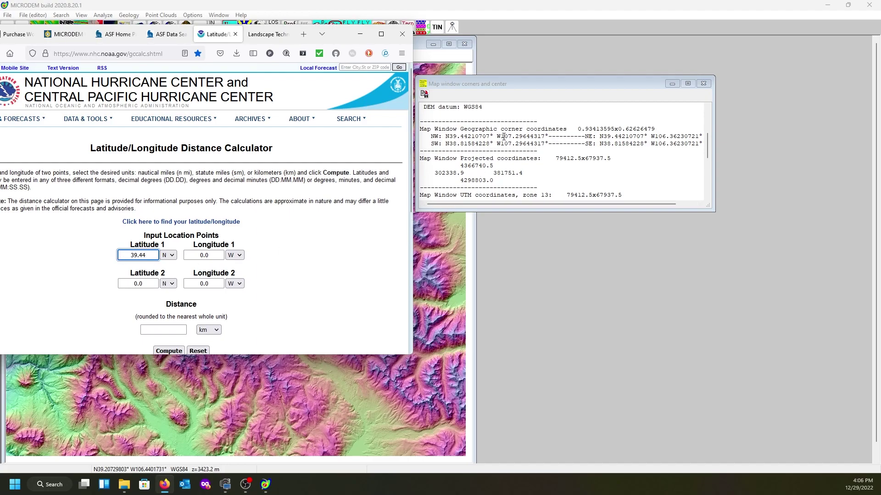
Set the calculator's Longitude 1 to the northwest corner's longitude, rounded to 107.30.
{"action": "key", "text": "alt+Tab"}
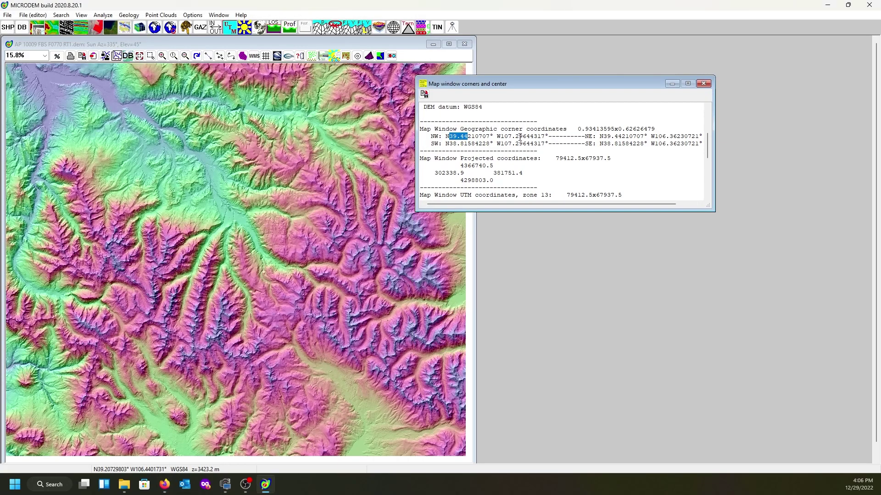
{"action": "left_click_drag", "start_coordinate": [501, 136], "coordinate": [525, 136]}
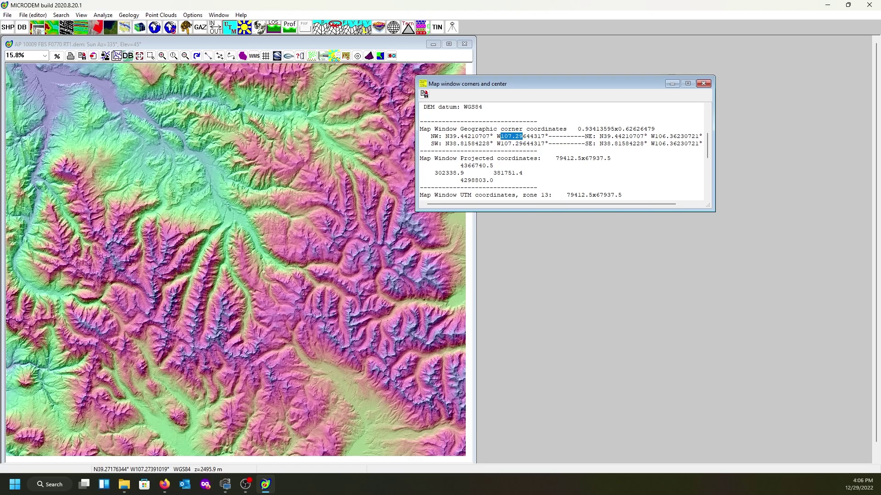
{"action": "key", "text": "alt+Tab"}
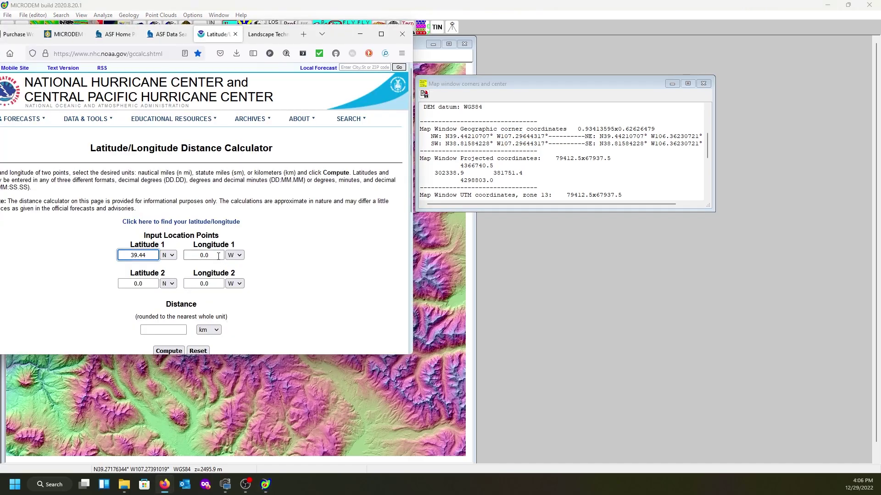
{"action": "left_click_drag", "start_coordinate": [218, 255], "coordinate": [195, 253]}
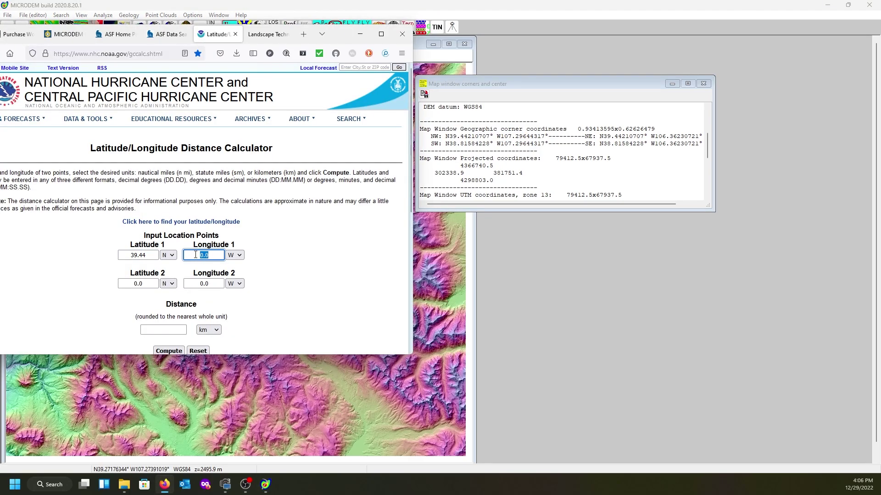
{"action": "key", "text": "ctrl+v"}
{"action": "left_click", "coordinate": [219, 259]}
{"action": "key", "text": "BackSpace"}
{"action": "key", "text": "BackSpace"}
{"action": "key", "text": "BackSpace"}
{"action": "key", "text": "BackSpace"}
{"action": "key", "text": "BackSpace"}
{"action": "type", "text": "107.30"}
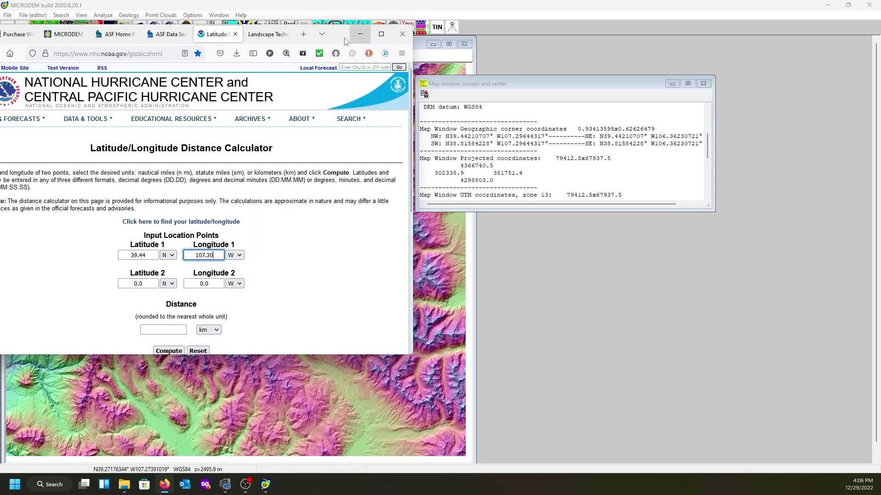
Enter the northeast corner as the calculator's second point, with Latitude 2 at 39.44 and Longitude 2 at 106.36.
{"action": "left_click_drag", "start_coordinate": [337, 35], "coordinate": [328, 190]}
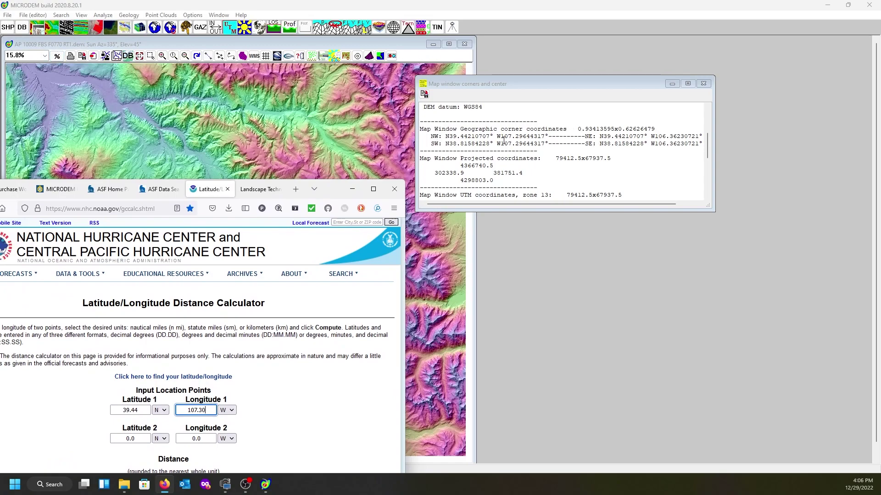
{"action": "left_click_drag", "start_coordinate": [341, 188], "coordinate": [345, 69]}
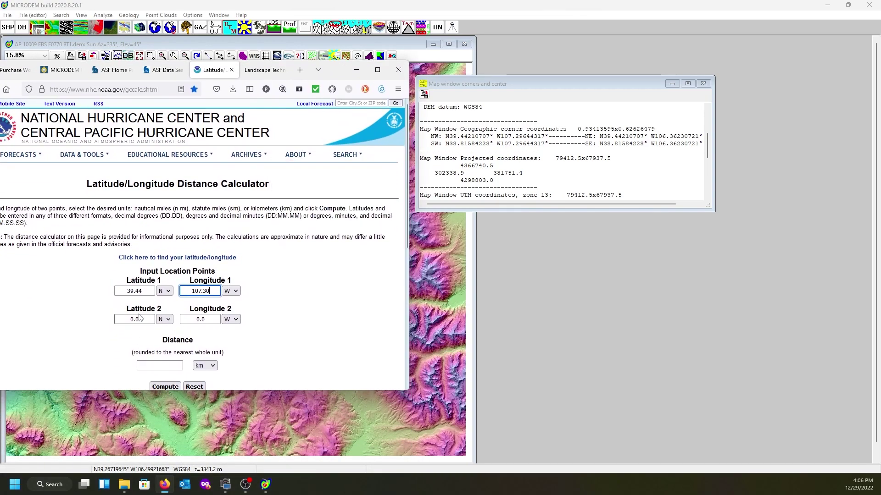
{"action": "left_click_drag", "start_coordinate": [137, 320], "coordinate": [115, 320]}
{"action": "type", "text": "39"}
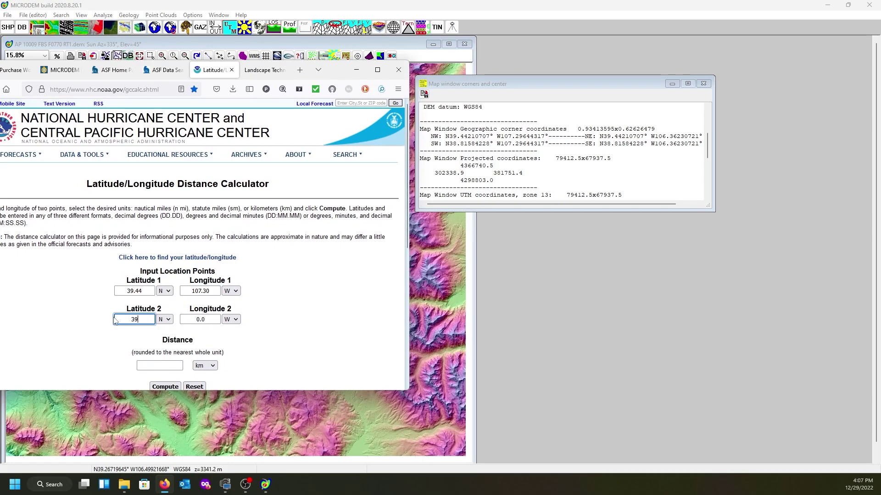
{"action": "type", "text": ".44"}
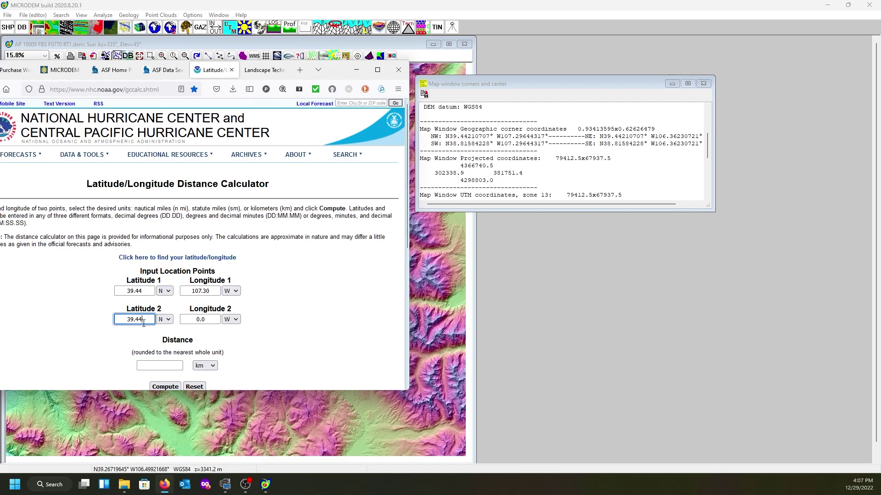
{"action": "left_click", "coordinate": [207, 320]}
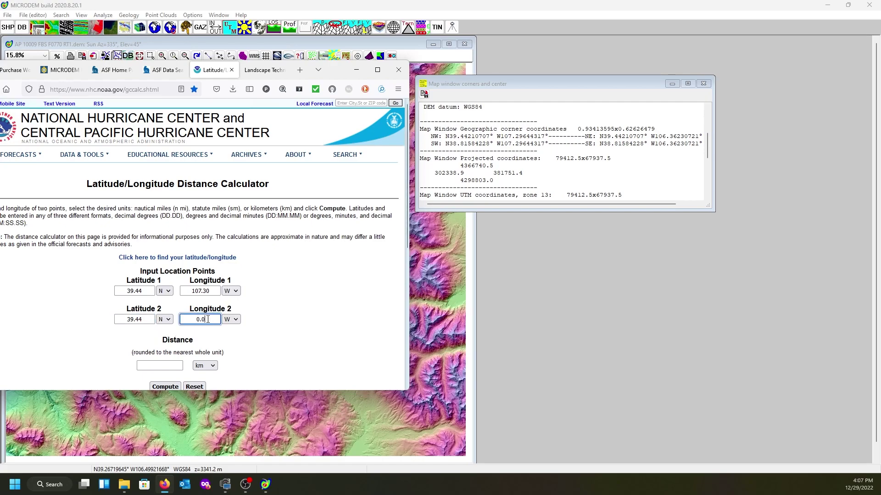
{"action": "left_click_drag", "start_coordinate": [207, 320], "coordinate": [173, 324]}
{"action": "type", "text": "106."}
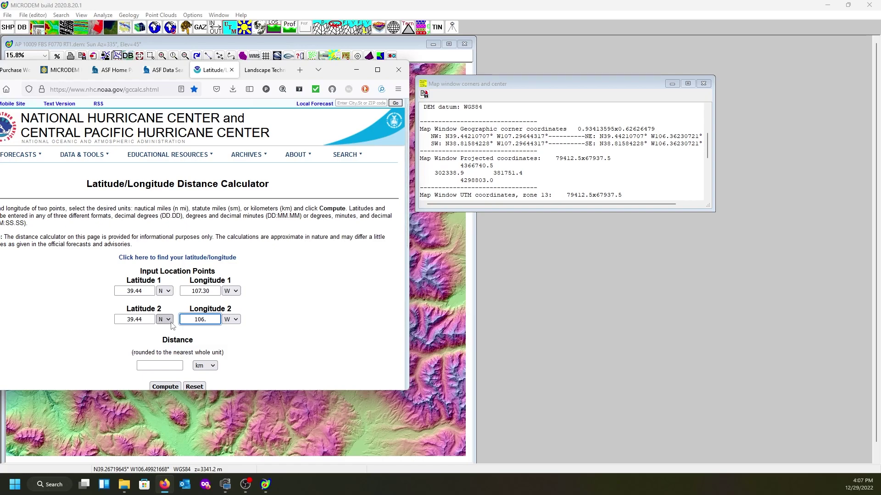
{"action": "type", "text": "36"}
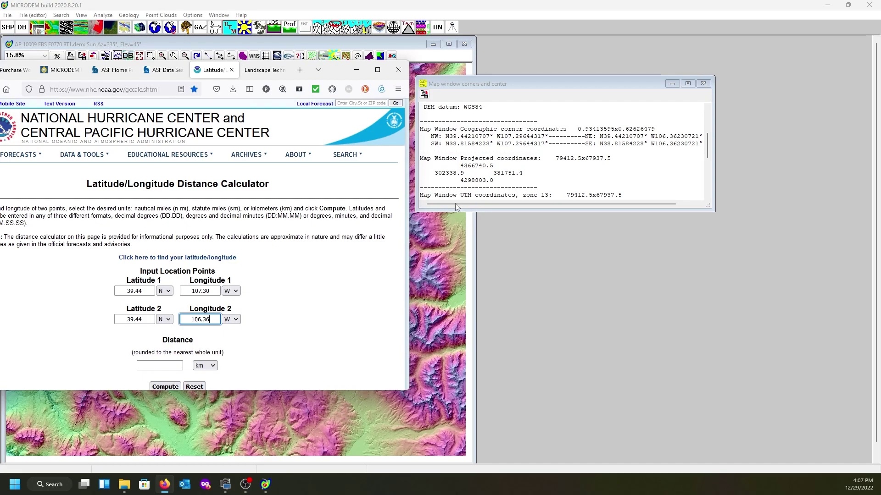
Compute the distance in kilometres between the map's northwest and northeast corners.
{"action": "scroll", "coordinate": [265, 311], "scroll_direction": "down", "scroll_amount": 3}
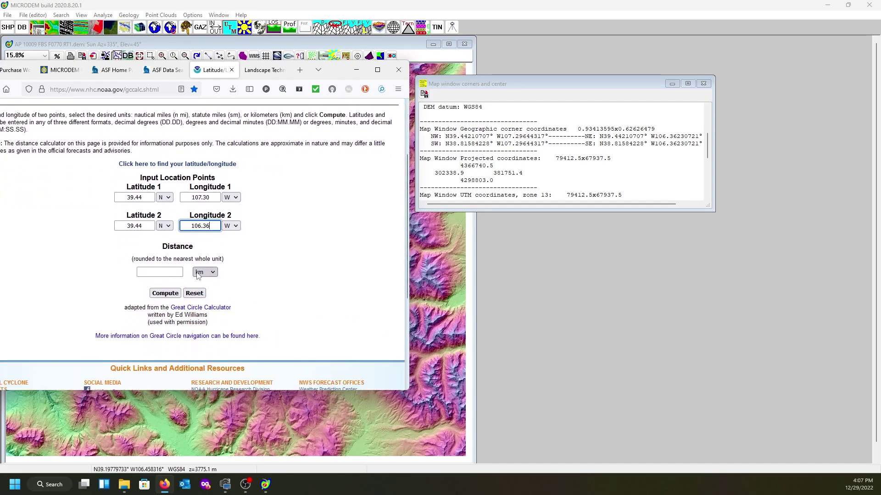
{"action": "left_click", "coordinate": [166, 293]}
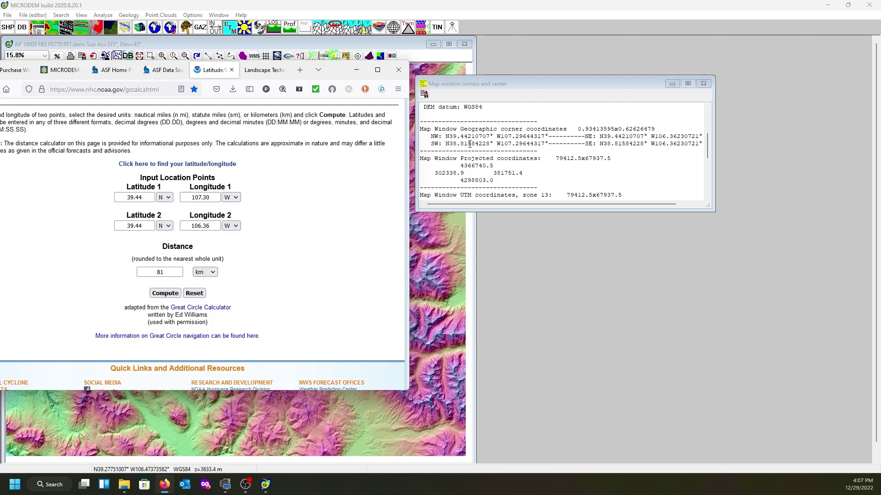
Change the second point to the southwest corner, Latitude 2 at 38.82 and Longitude 2 at 107.30, and compute the distance.
{"action": "left_click_drag", "start_coordinate": [145, 227], "coordinate": [112, 227]}
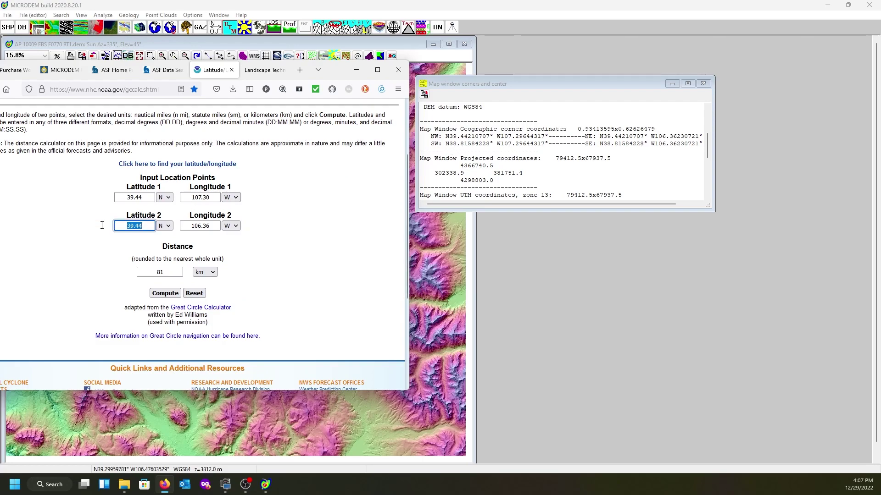
{"action": "type", "text": "38"}
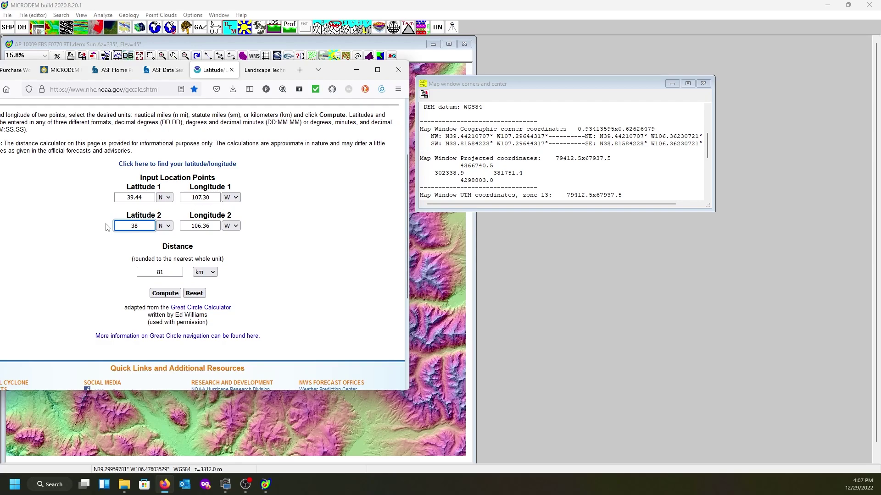
{"action": "type", "text": ".82"}
{"action": "key", "text": "Tab"}
{"action": "key", "text": "Tab"}
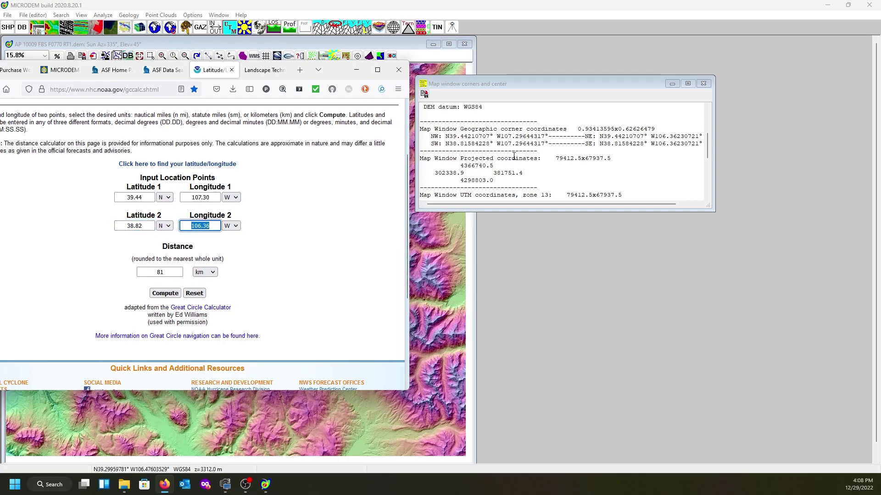
{"action": "type", "text": "107"}
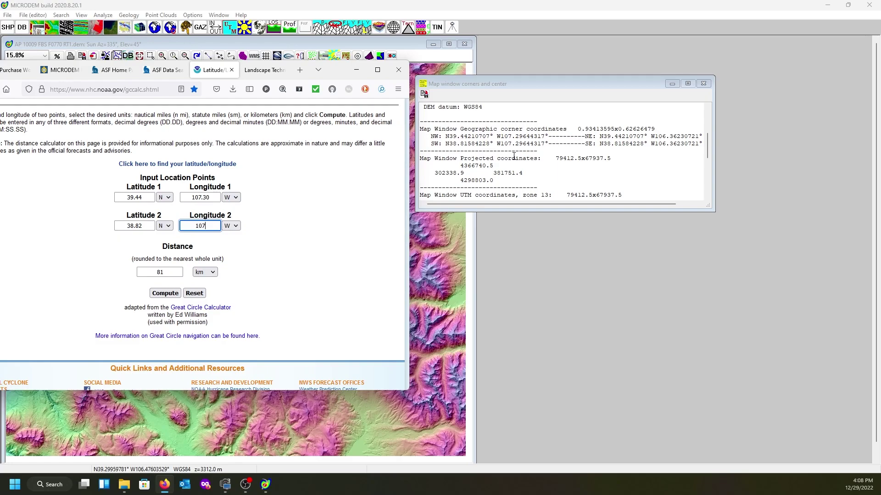
{"action": "type", "text": ".30"}
{"action": "left_click", "coordinate": [166, 295]}
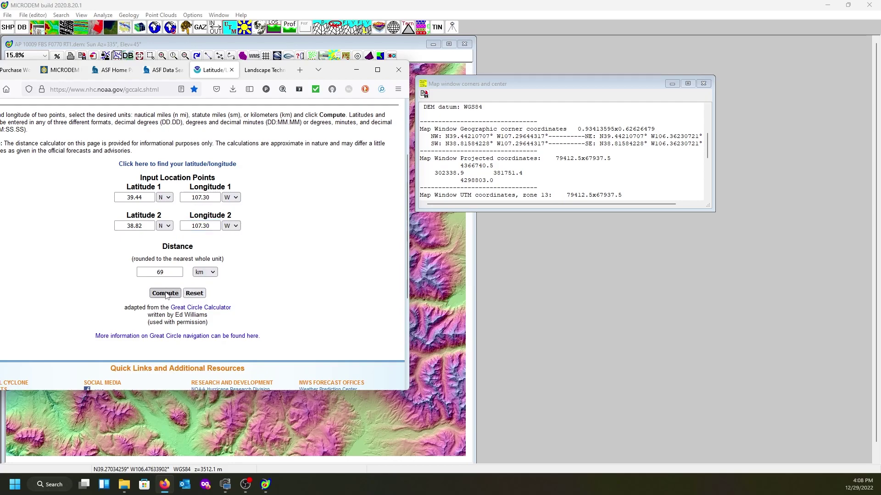
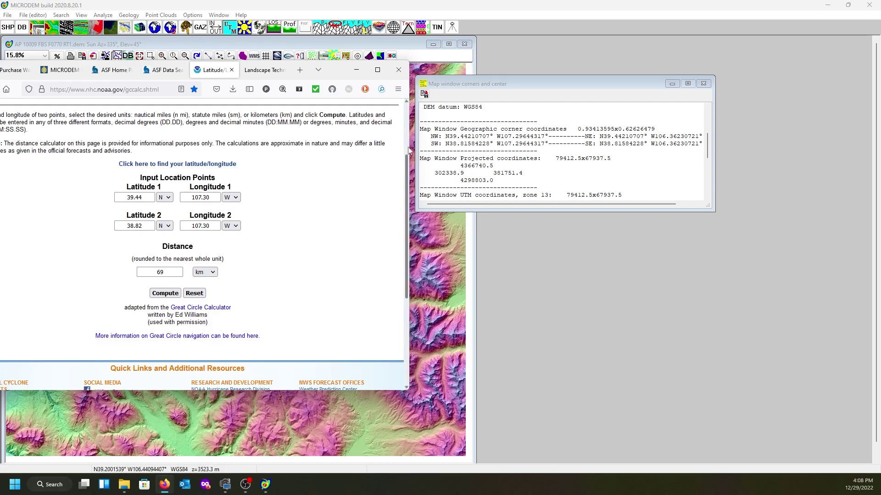
Put the Firefox window away and move the map corner coordinates window clear of the MICRODEM map.
{"action": "left_click", "coordinate": [356, 70]}
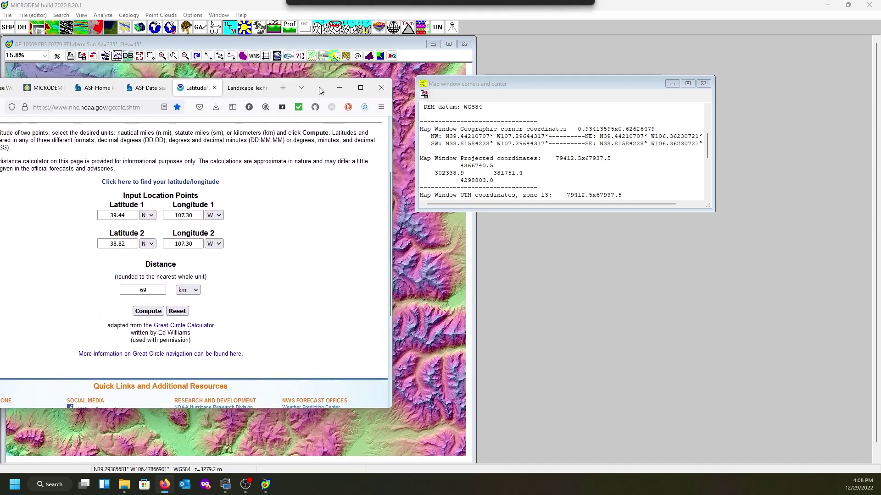
{"action": "key", "text": "alt+Tab"}
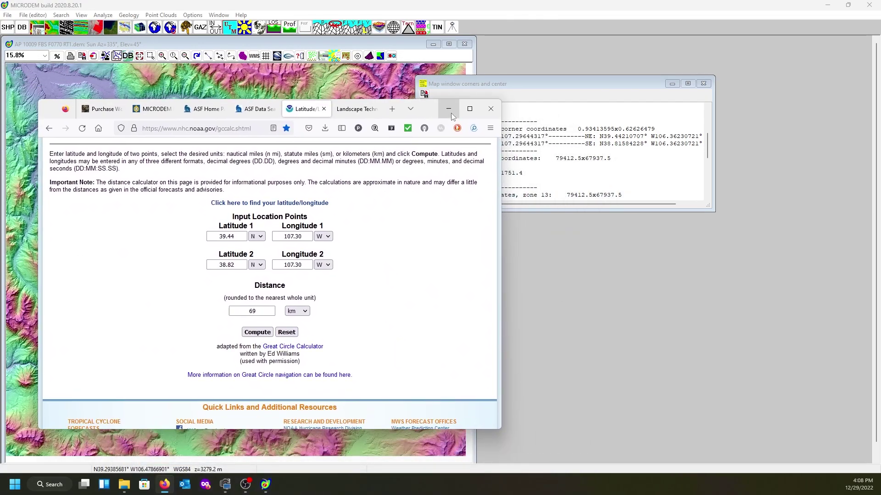
{"action": "left_click", "coordinate": [456, 122]}
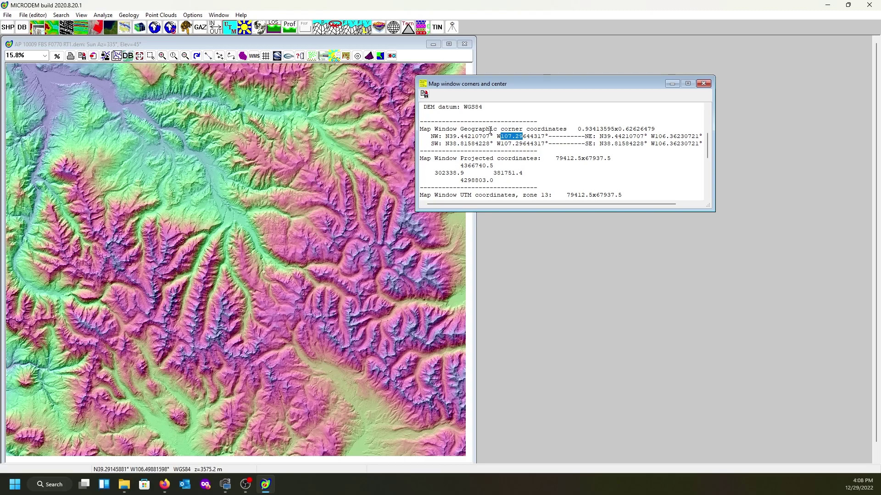
{"action": "left_click_drag", "start_coordinate": [533, 84], "coordinate": [623, 84]}
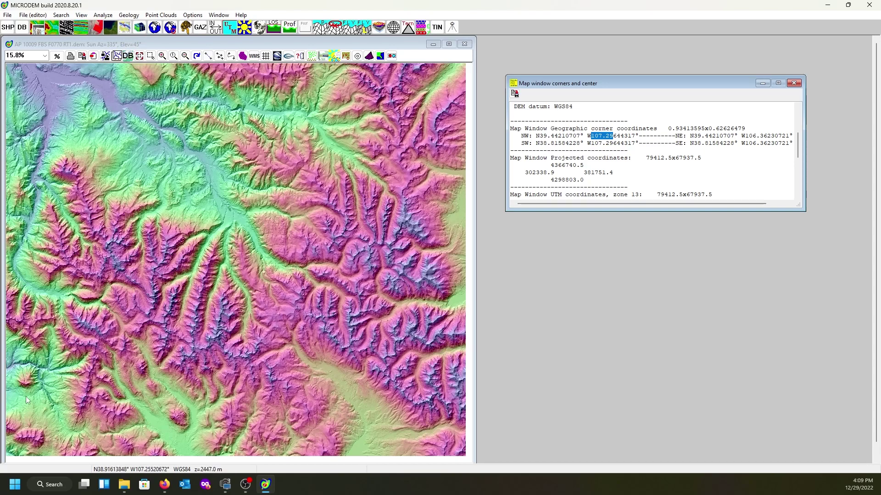
Switch to Firefox, review Unreal Engine's recommended landscape sizes table, and return to MICRODEM.
{"action": "left_click", "coordinate": [163, 487]}
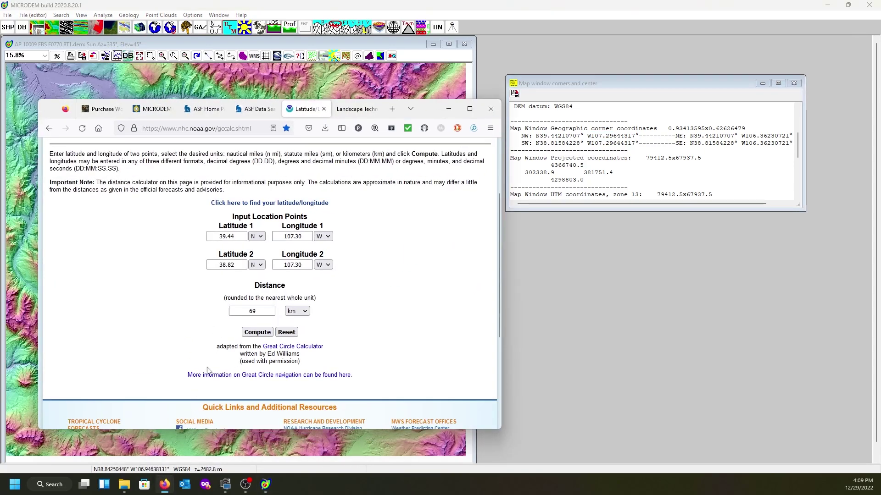
{"action": "left_click", "coordinate": [353, 109]}
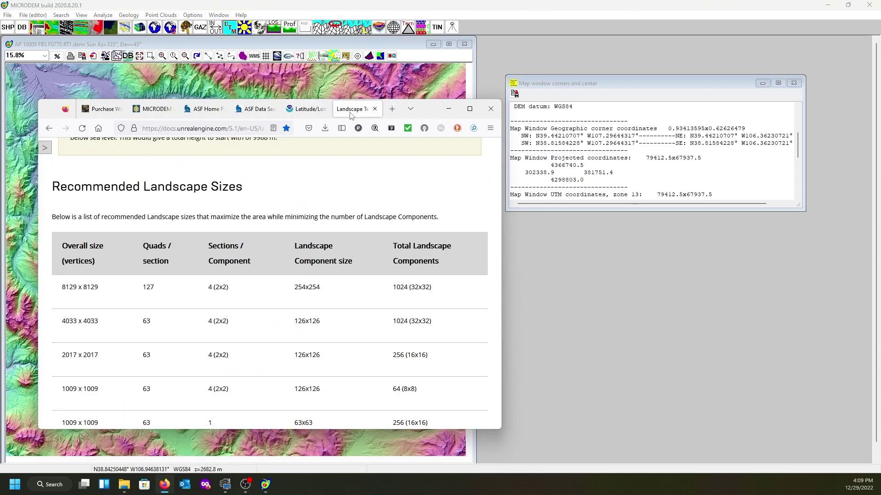
{"action": "scroll", "coordinate": [155, 270], "scroll_direction": "down", "scroll_amount": 2}
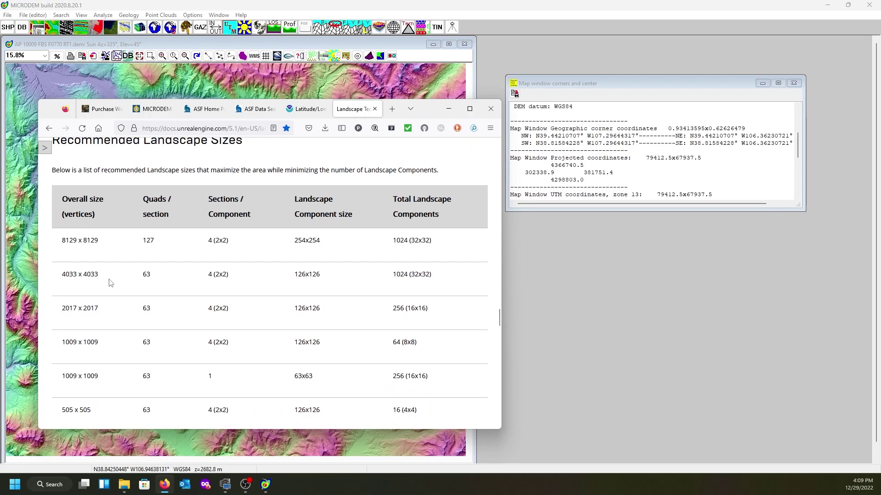
{"action": "left_click", "coordinate": [448, 110]}
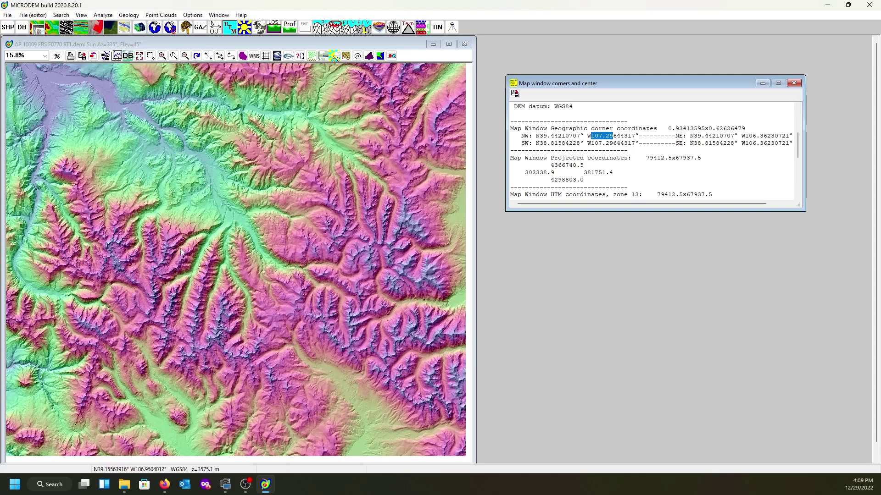
Add a scale bar to the elevation map through its legends and marginalia settings.
{"action": "right_click", "coordinate": [282, 192]}
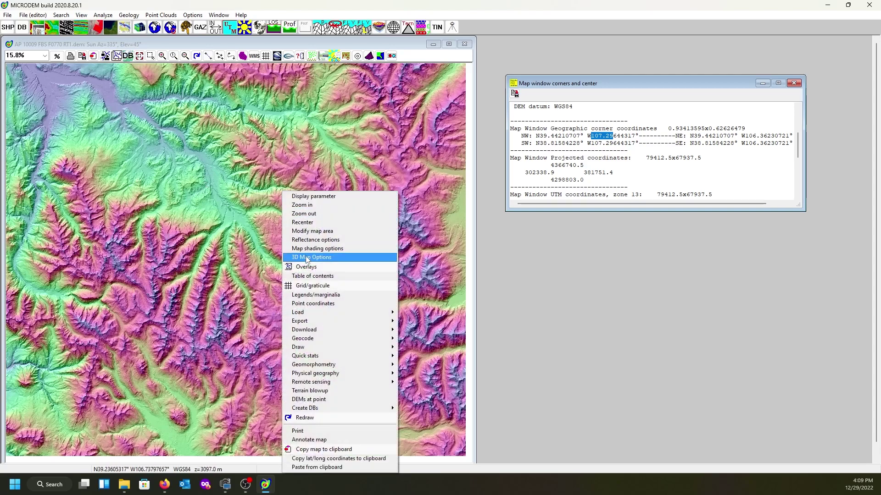
{"action": "left_click", "coordinate": [315, 296]}
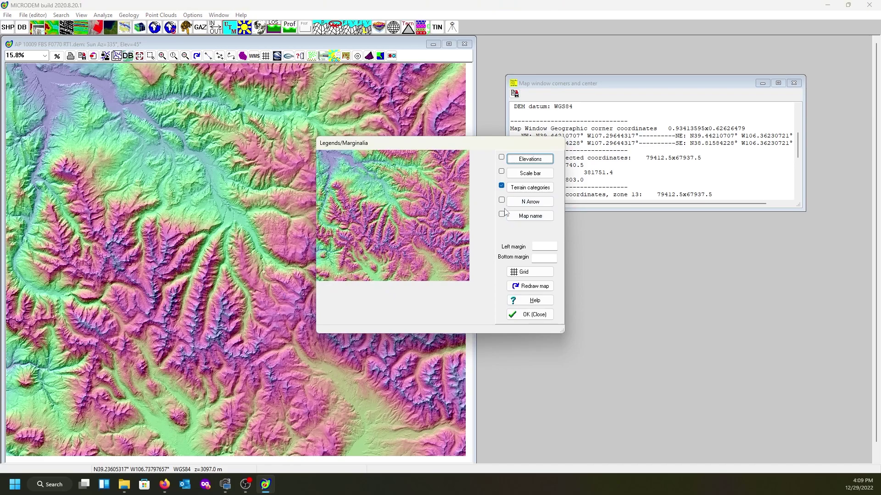
{"action": "left_click", "coordinate": [501, 172]}
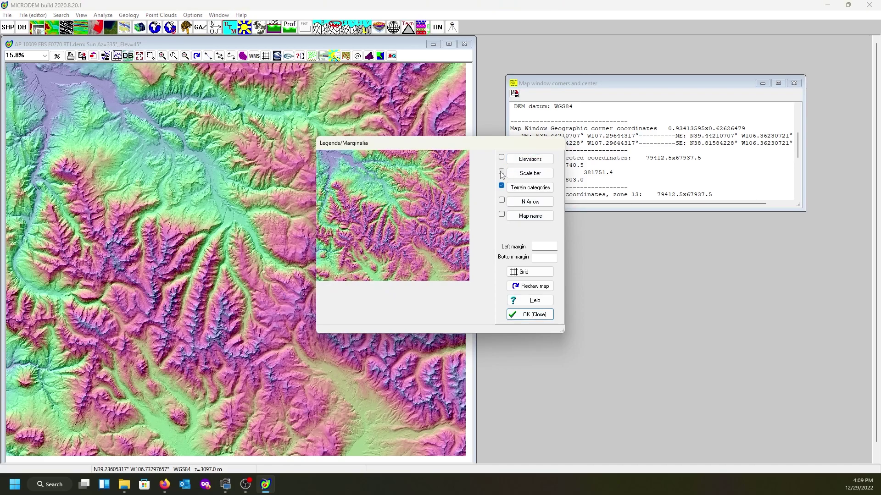
{"action": "left_click", "coordinate": [526, 316]}
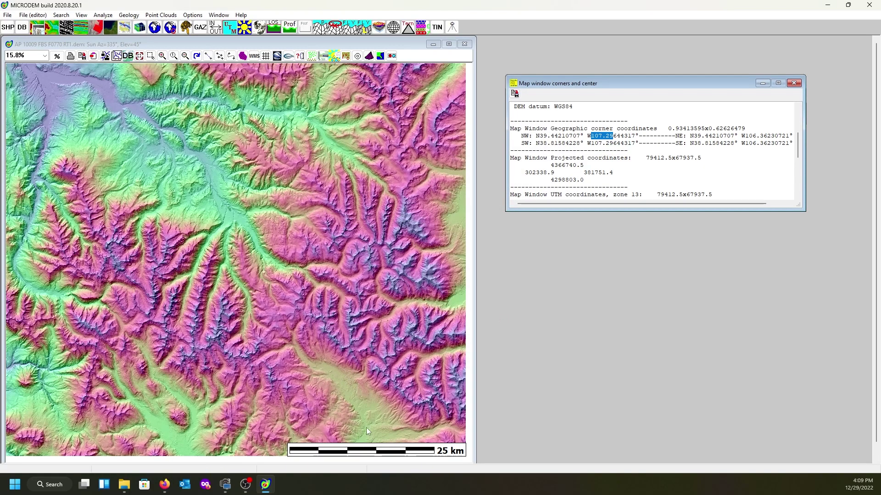
Zoom the map in to 126.3% on the main river valley, shifting the view west to keep the valley in frame.
{"action": "right_click", "coordinate": [263, 191]}
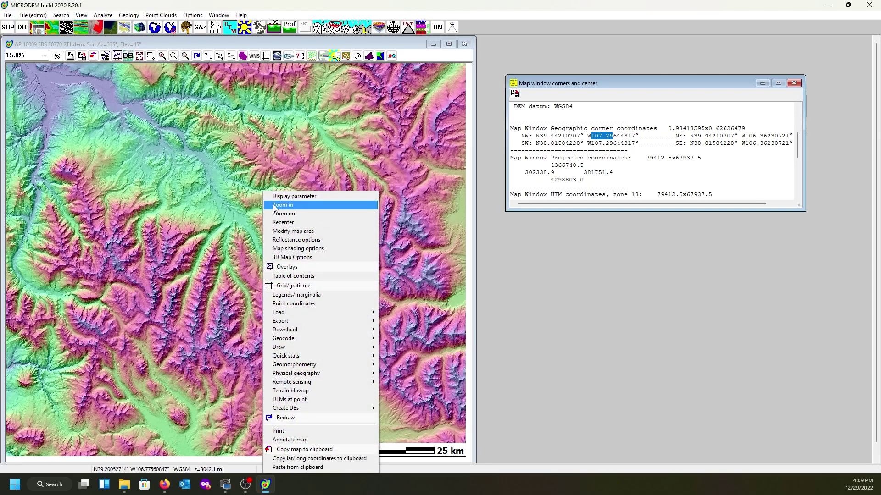
{"action": "left_click", "coordinate": [274, 206]}
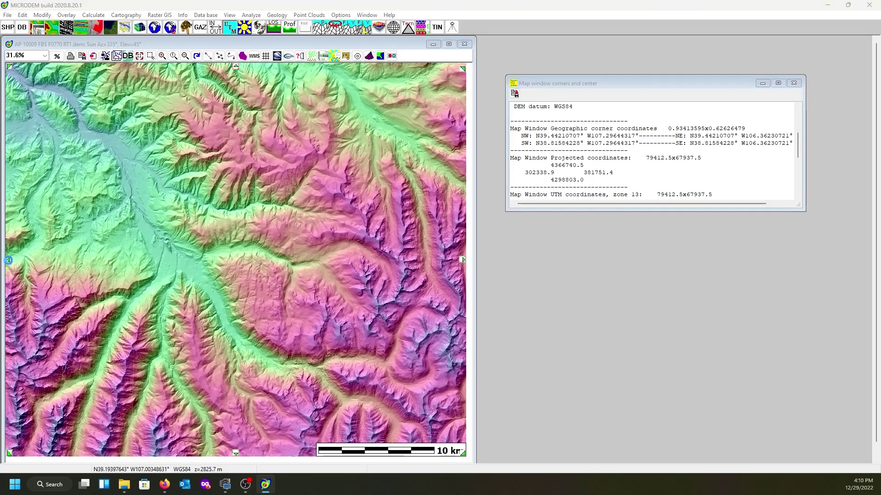
{"action": "left_click", "coordinate": [9, 260]}
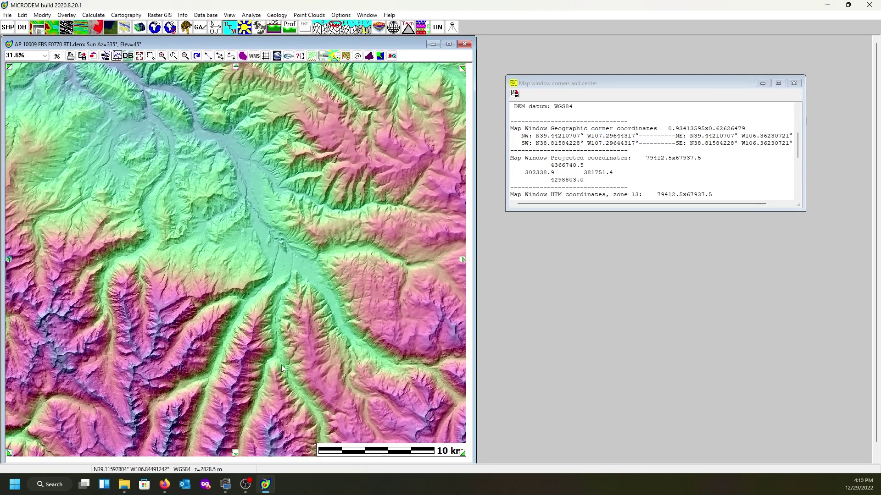
{"action": "right_click", "coordinate": [303, 247]}
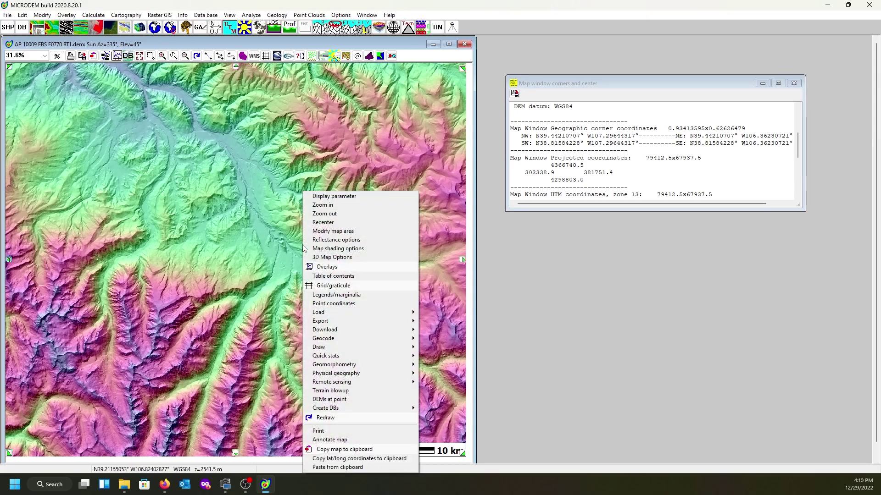
{"action": "left_click", "coordinate": [326, 207]}
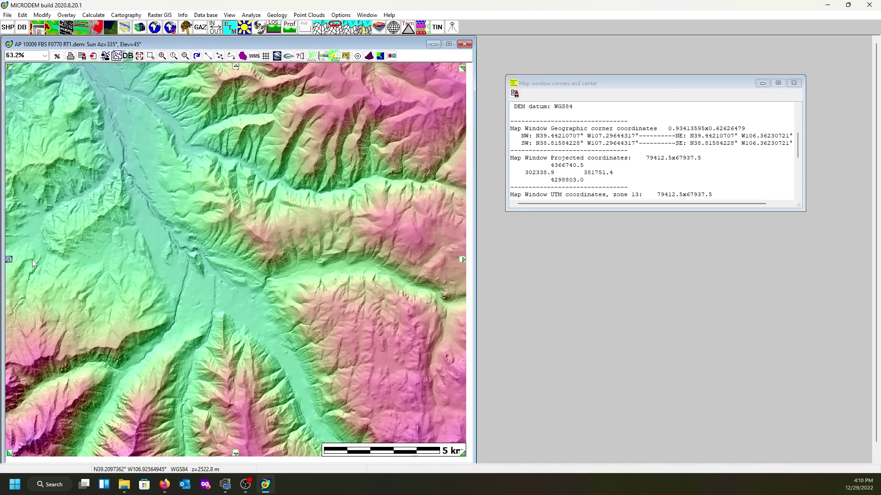
{"action": "left_click", "coordinate": [10, 260]}
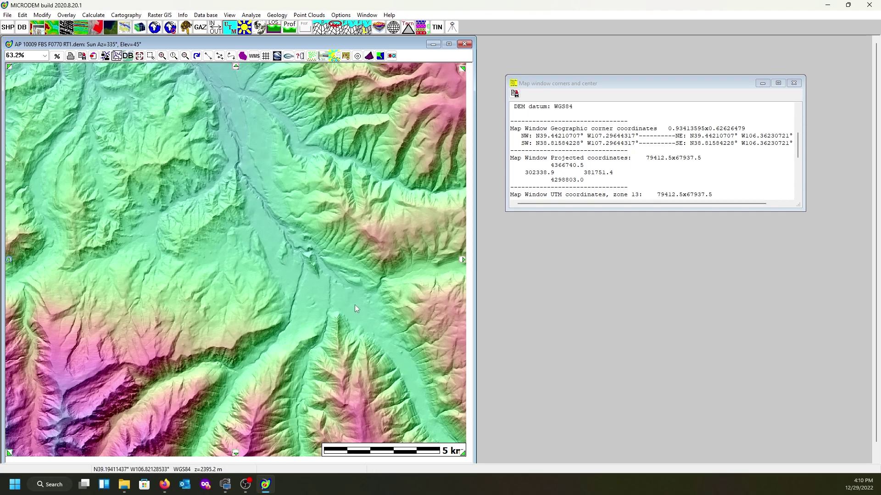
{"action": "right_click", "coordinate": [316, 277]}
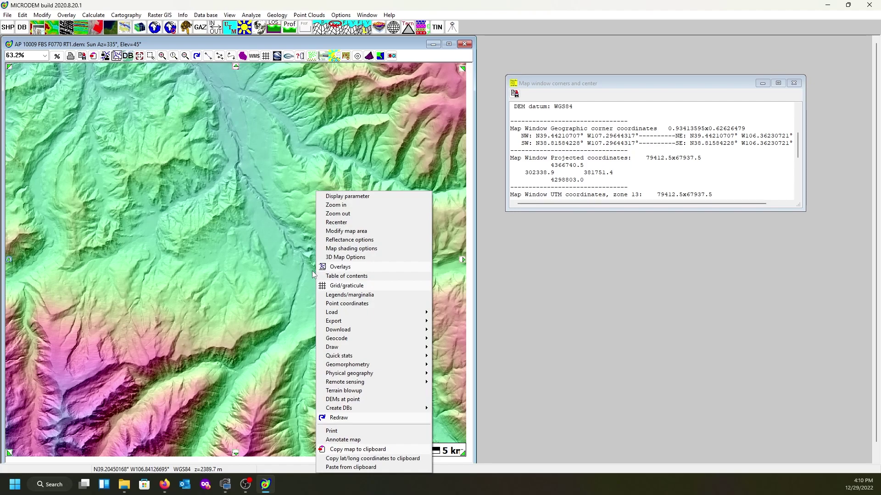
{"action": "left_click", "coordinate": [330, 205]}
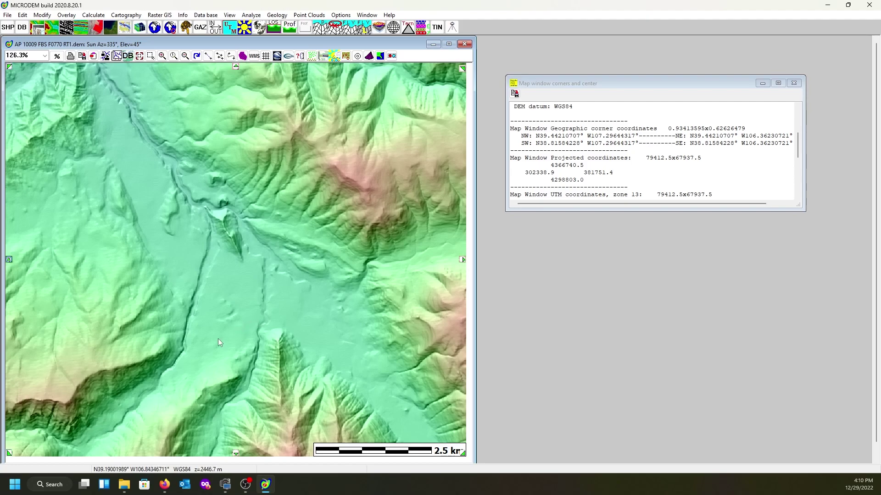
Examine the narrow ridge and small hills beside the river at closer zoom, until the scale bar reads 1000 m.
{"action": "right_click", "coordinate": [202, 284]}
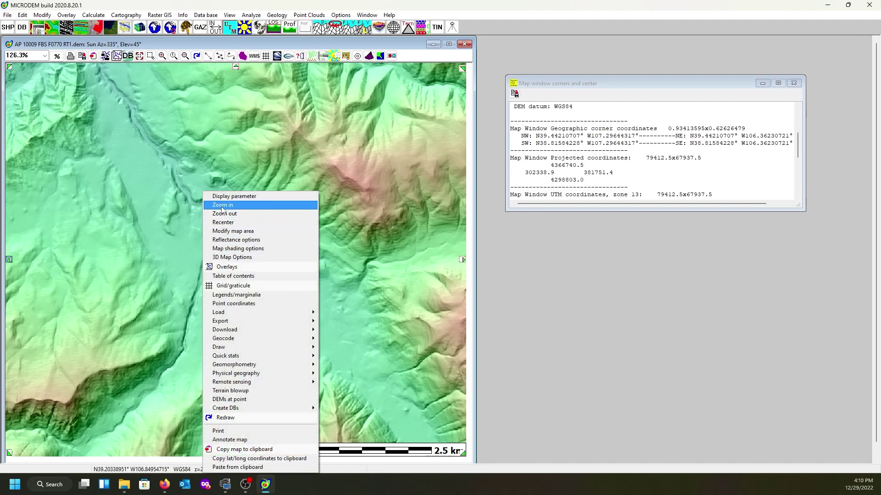
{"action": "left_click", "coordinate": [221, 205]}
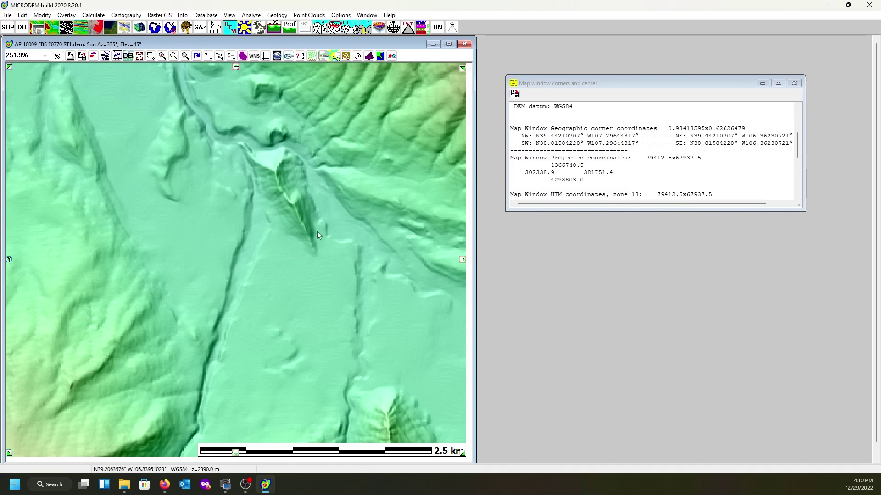
{"action": "left_click", "coordinate": [462, 260]}
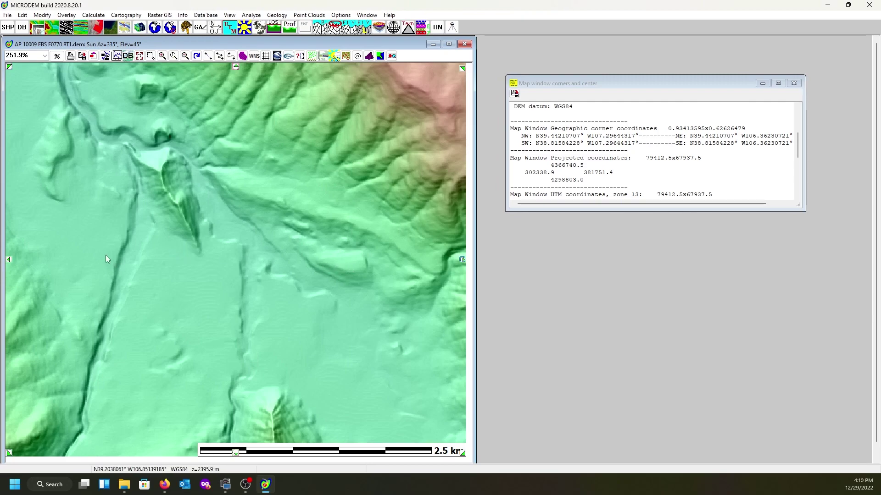
{"action": "left_click", "coordinate": [236, 66]}
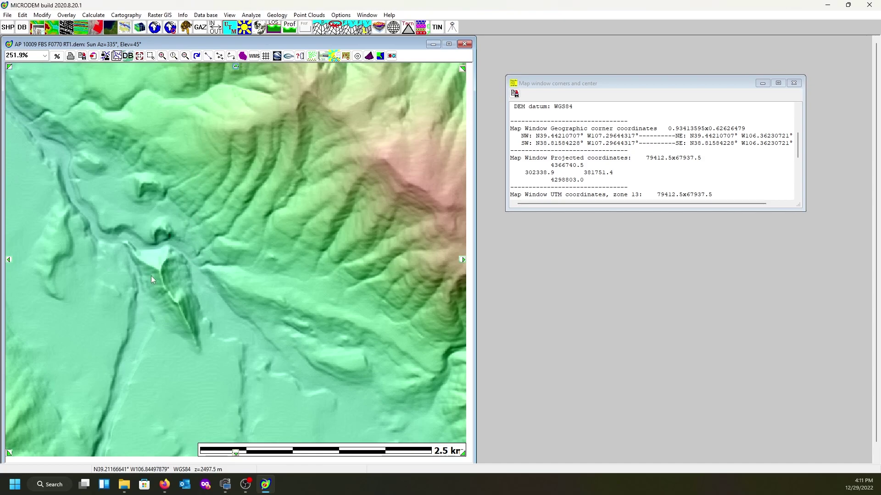
{"action": "left_click", "coordinate": [8, 259]}
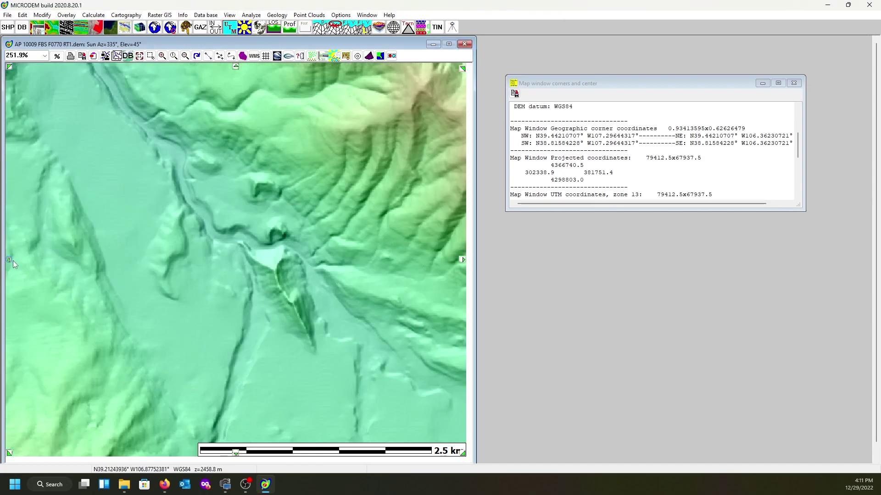
{"action": "right_click", "coordinate": [277, 192]}
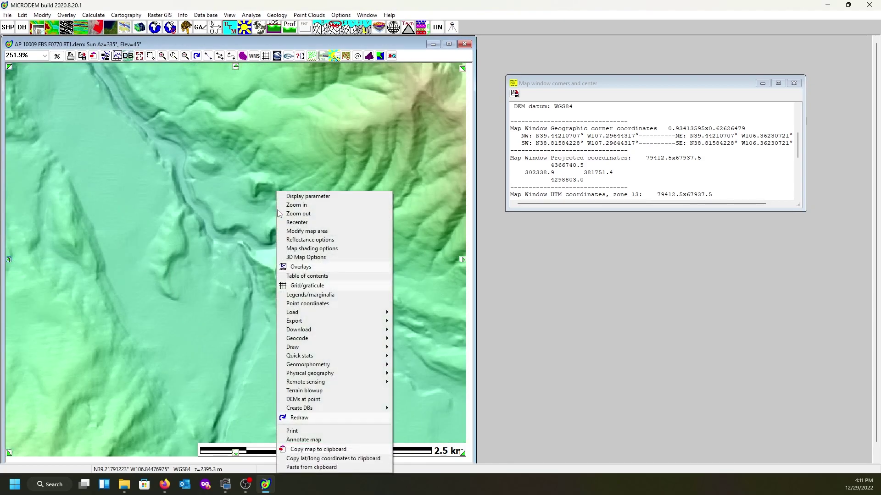
{"action": "left_click", "coordinate": [295, 207]}
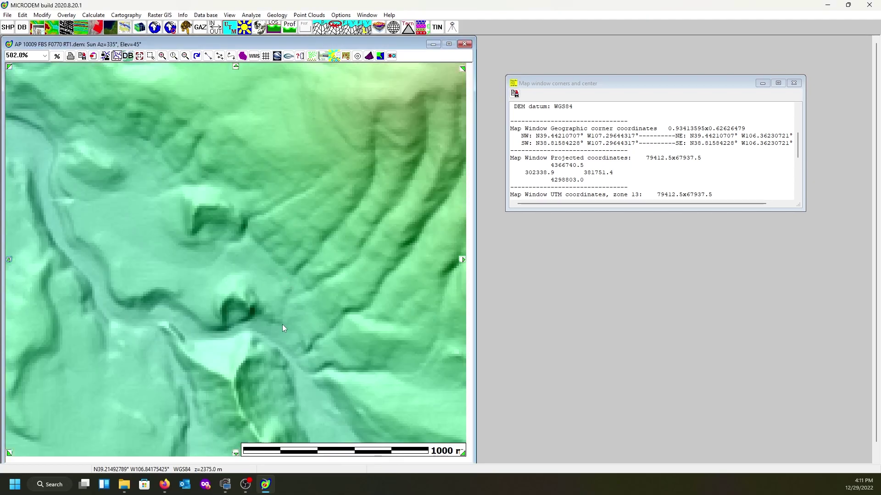
Frame the narrow ridge, small hills and river valley on the elevation map at 251.9% zoom.
{"action": "left_click", "coordinate": [235, 454]}
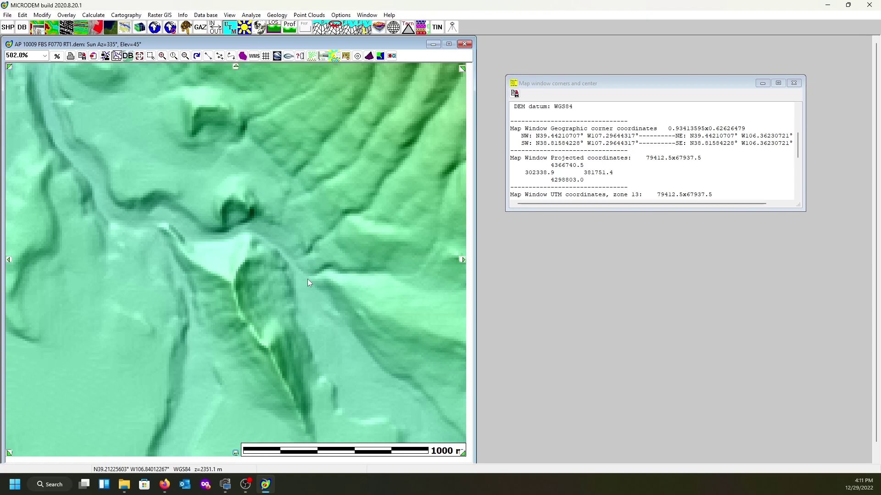
{"action": "right_click", "coordinate": [255, 209]}
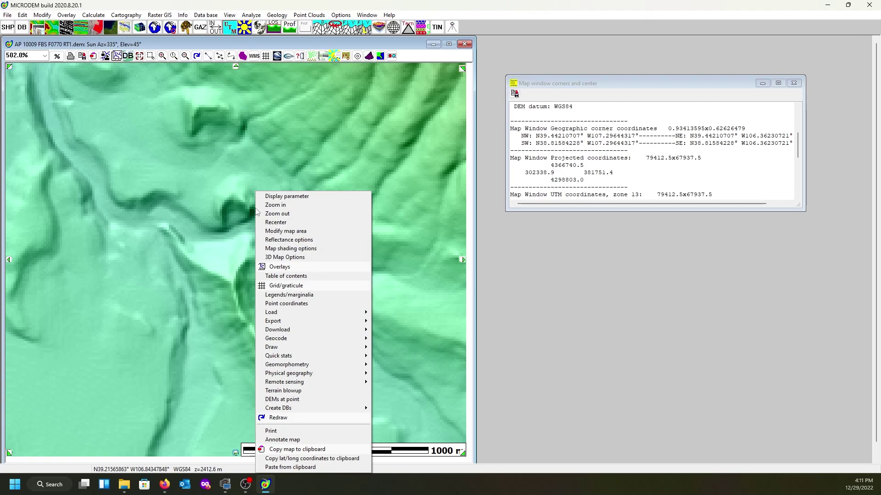
{"action": "left_click", "coordinate": [271, 214]}
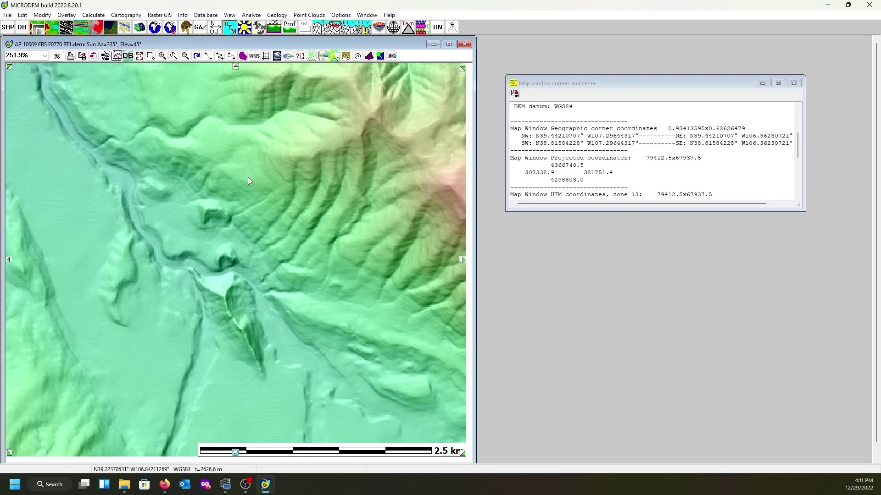
{"action": "left_click", "coordinate": [9, 260]}
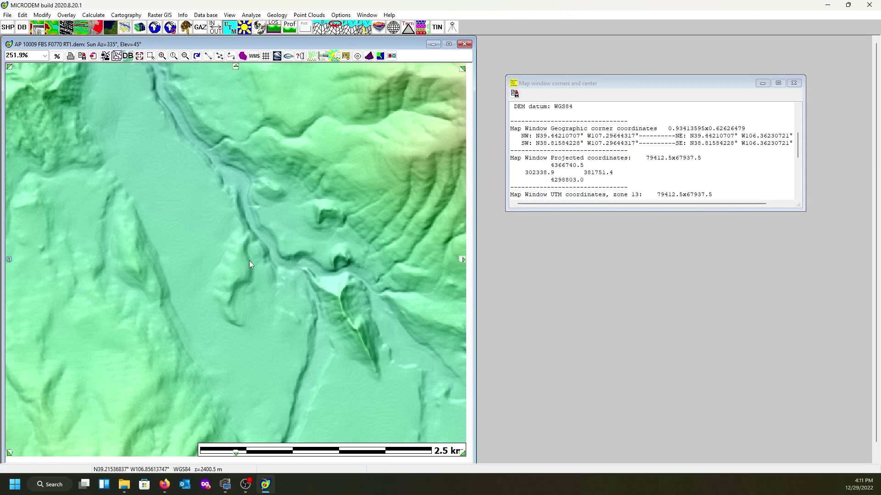
{"action": "left_click", "coordinate": [462, 260]}
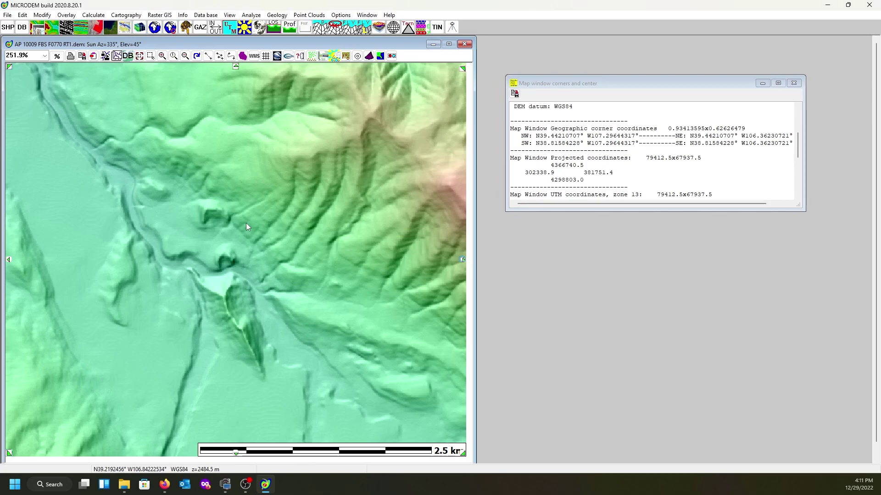
Save the current map subset as an MD DEM named Aspen_IntCrop in the AspenCO folder.
{"action": "left_click", "coordinate": [9, 15]}
{"action": "mouse_move", "coordinate": [30, 81]}
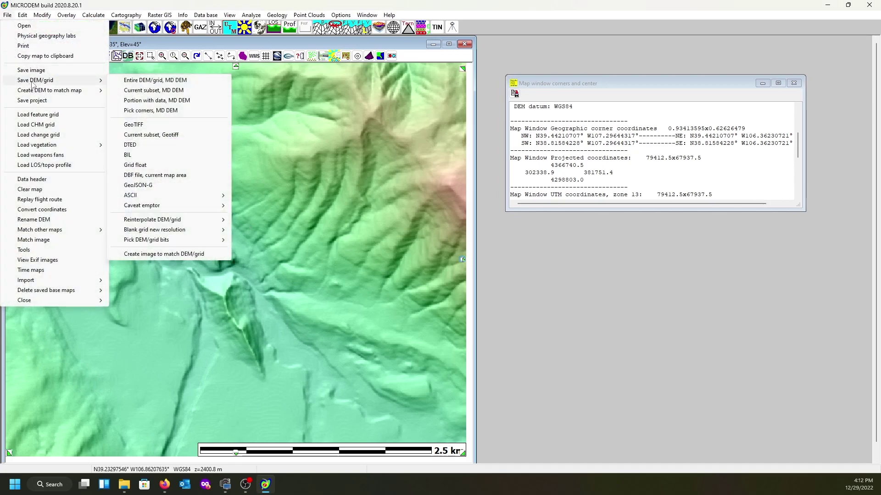
{"action": "left_click", "coordinate": [146, 90]}
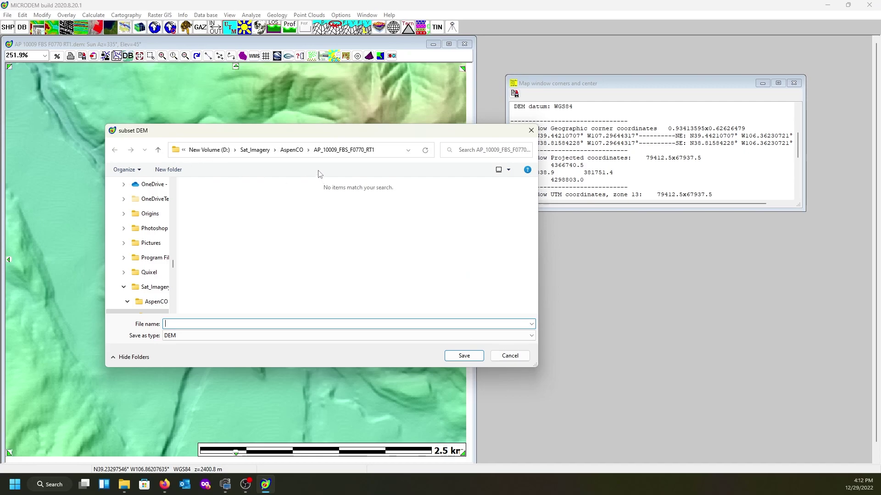
{"action": "left_click", "coordinate": [293, 151]}
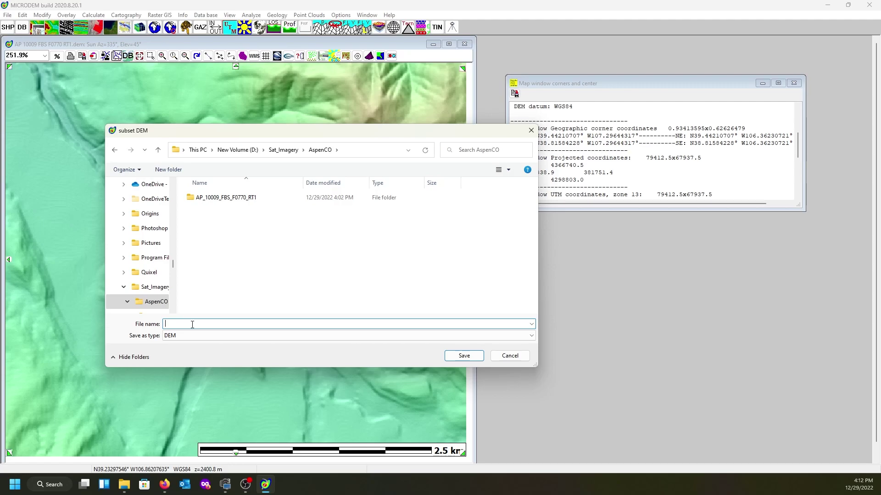
{"action": "type", "text": "Asp"}
{"action": "left_click", "coordinate": [460, 358]}
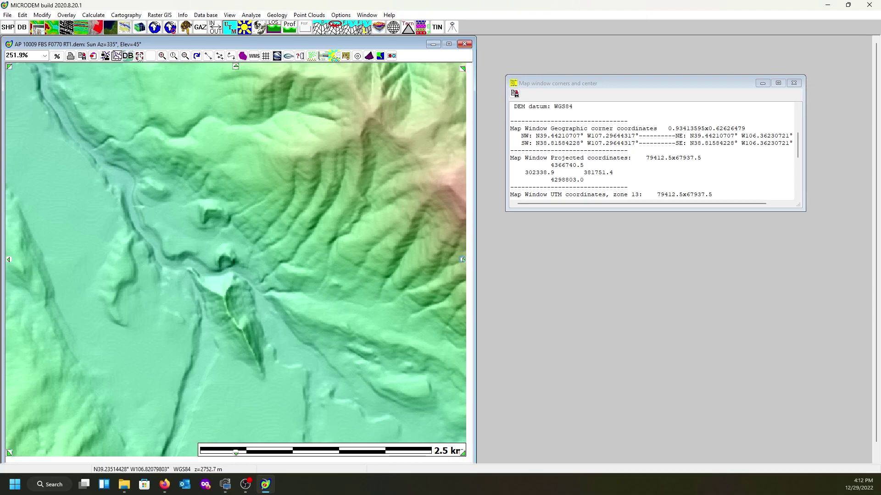
Open the cropped DEM Aspen_IntCrop.dem from the AspenCO folder.
{"action": "left_click", "coordinate": [8, 16]}
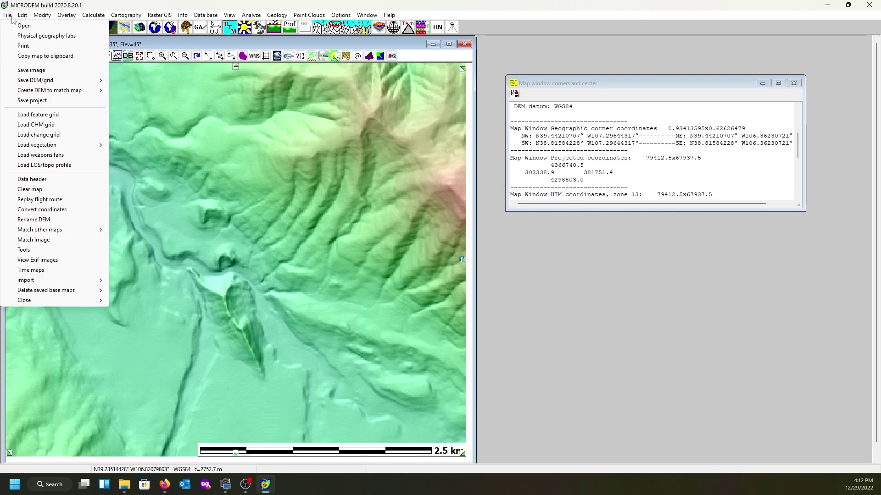
{"action": "left_click", "coordinate": [18, 27]}
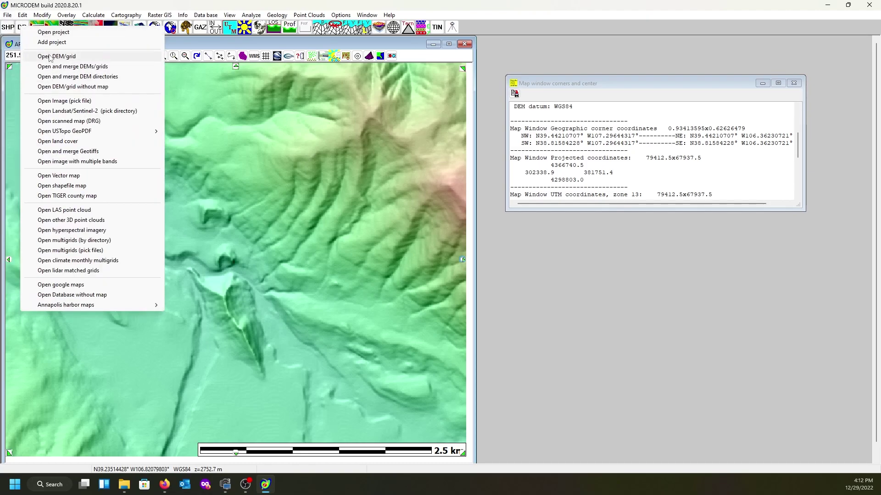
{"action": "left_click", "coordinate": [67, 57]}
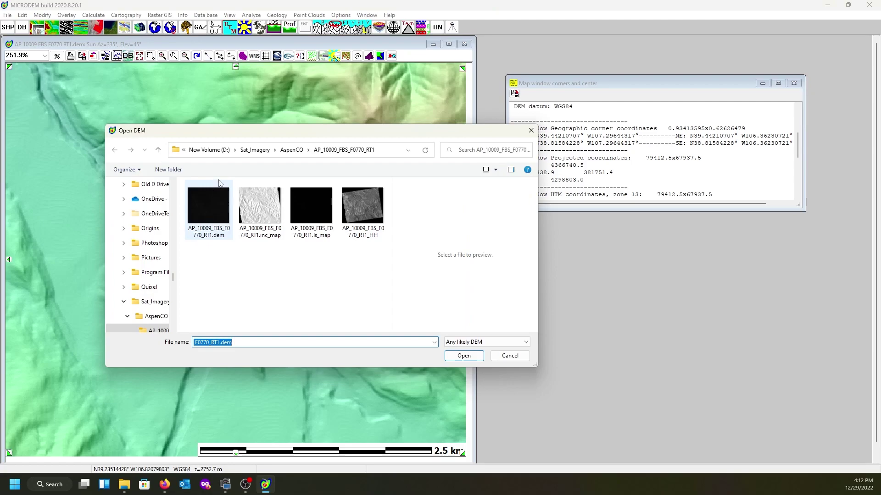
{"action": "left_click", "coordinate": [291, 150]}
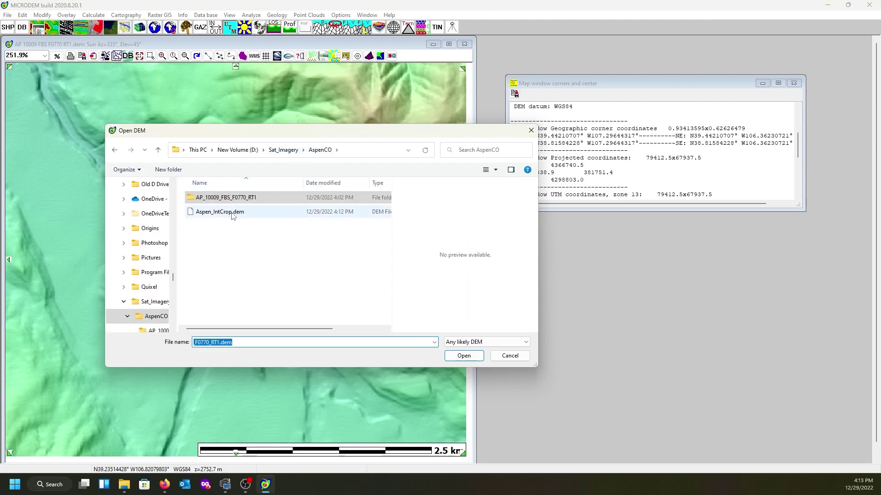
{"action": "left_click", "coordinate": [232, 213]}
{"action": "left_click", "coordinate": [461, 357]}
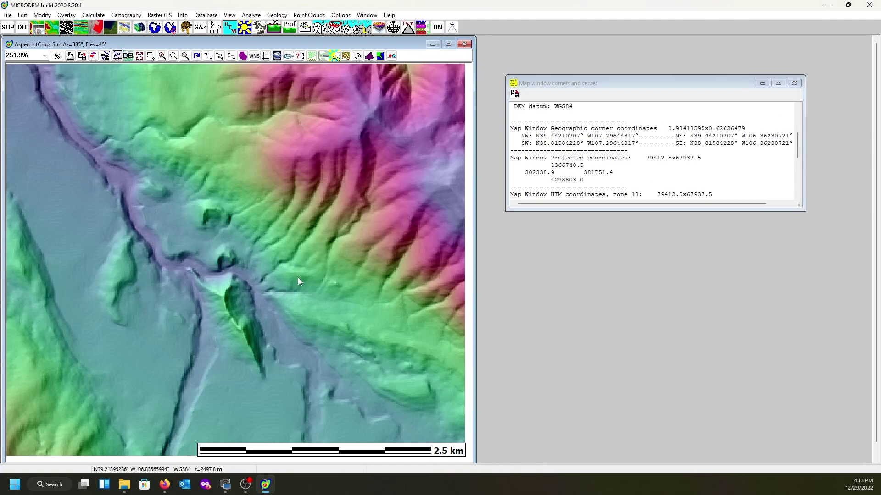
Display the cropped map's window corners and center report beneath the existing report, and examine its pixel and DEM sizes.
{"action": "left_click", "coordinate": [183, 15]}
{"action": "left_click", "coordinate": [198, 25]}
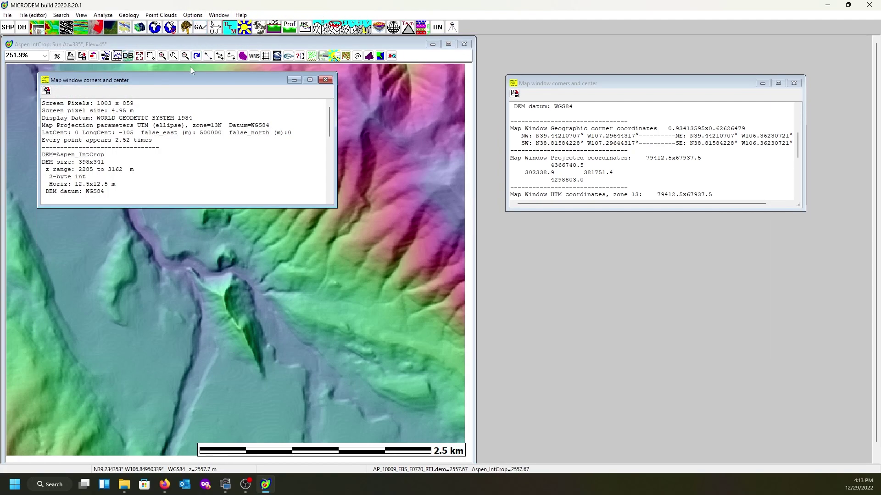
{"action": "left_click_drag", "start_coordinate": [188, 79], "coordinate": [660, 222]}
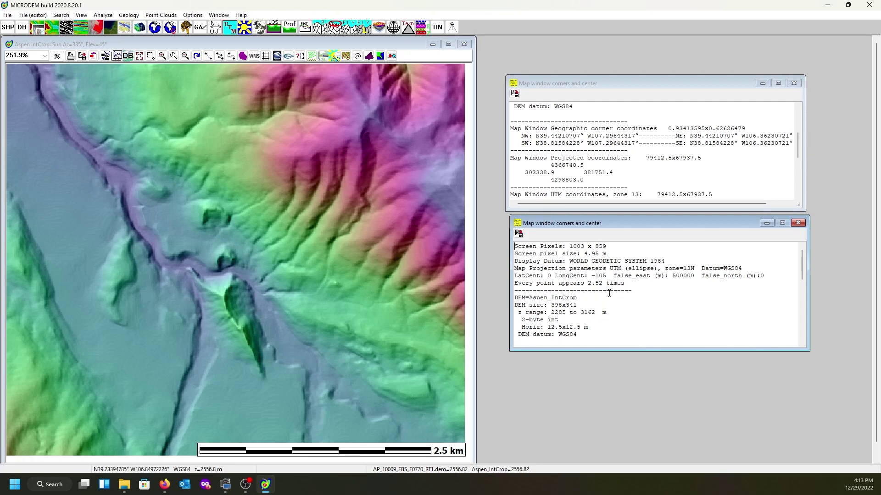
{"action": "scroll", "coordinate": [604, 268], "scroll_direction": "down", "scroll_amount": 3}
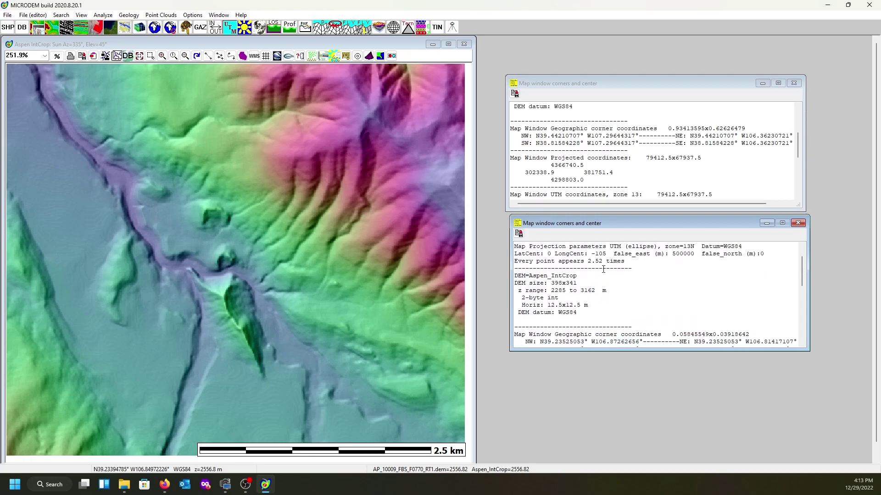
{"action": "scroll", "coordinate": [604, 270], "scroll_direction": "up", "scroll_amount": 3}
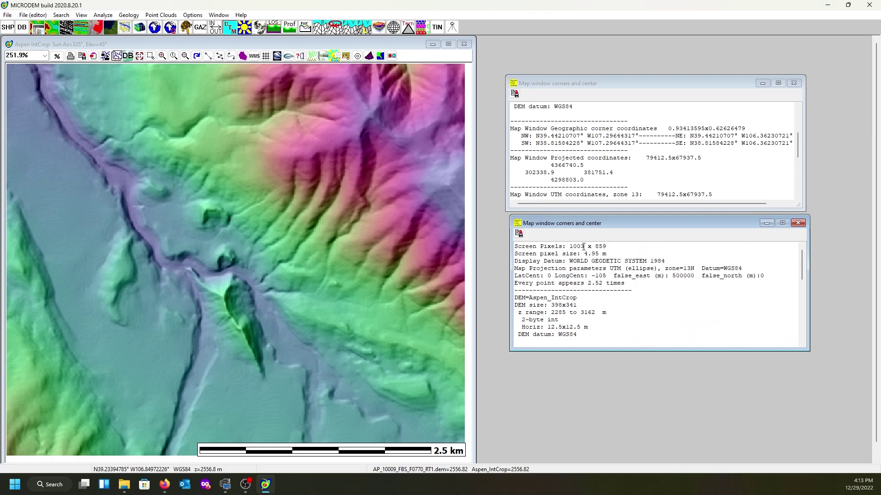
Compare the full and cropped DEM reports, close the full DEM's report, and move the cropped map's report into its place.
{"action": "scroll", "coordinate": [604, 163], "scroll_direction": "up", "scroll_amount": 1}
{"action": "scroll", "coordinate": [605, 163], "scroll_direction": "up", "scroll_amount": 3}
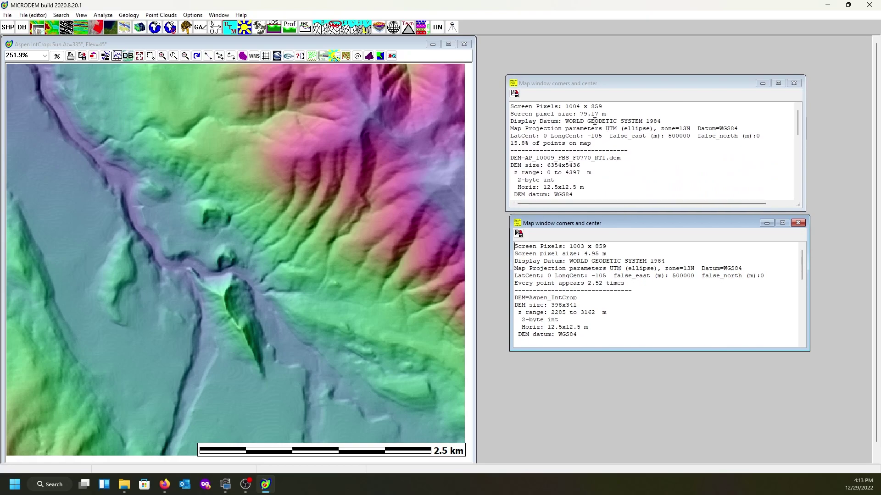
{"action": "scroll", "coordinate": [601, 282], "scroll_direction": "down", "scroll_amount": 1}
{"action": "scroll", "coordinate": [601, 282], "scroll_direction": "down", "scroll_amount": 3}
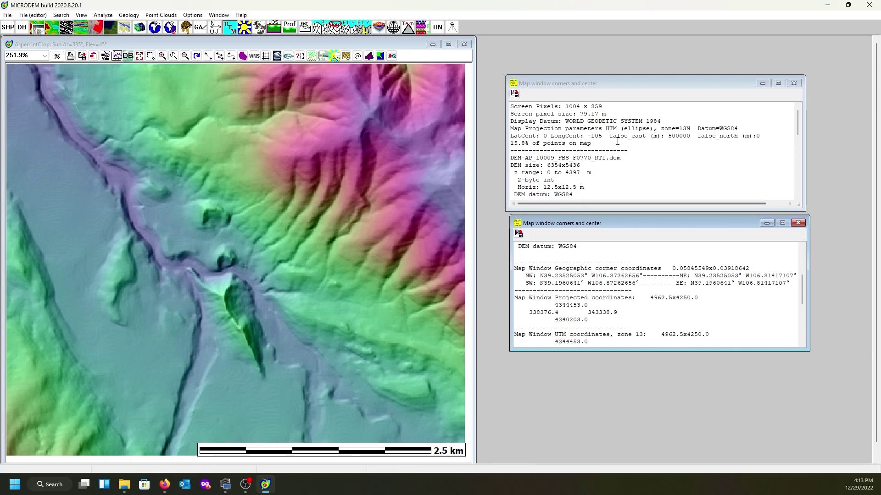
{"action": "left_click", "coordinate": [790, 85]}
{"action": "left_click_drag", "start_coordinate": [656, 224], "coordinate": [652, 74]}
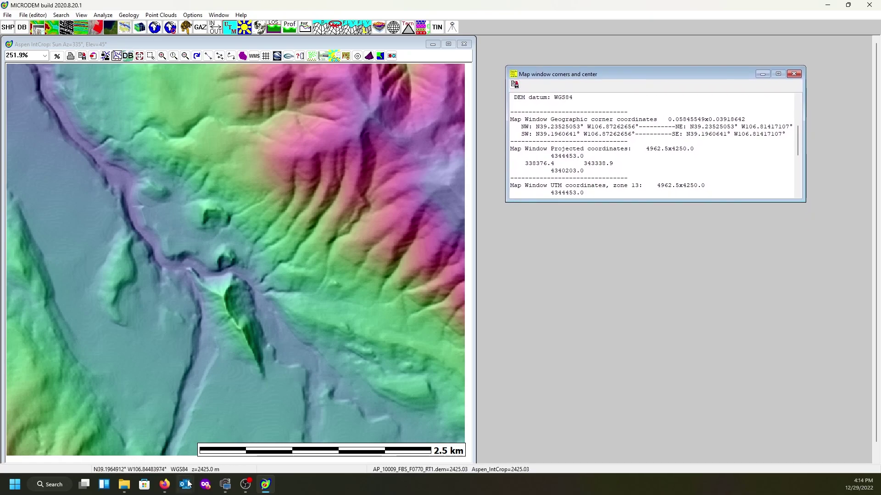
Switch to the latitude/longitude distance calculator in Firefox and set the first point to 39.24 N, 106.87 W.
{"action": "left_click", "coordinate": [164, 484]}
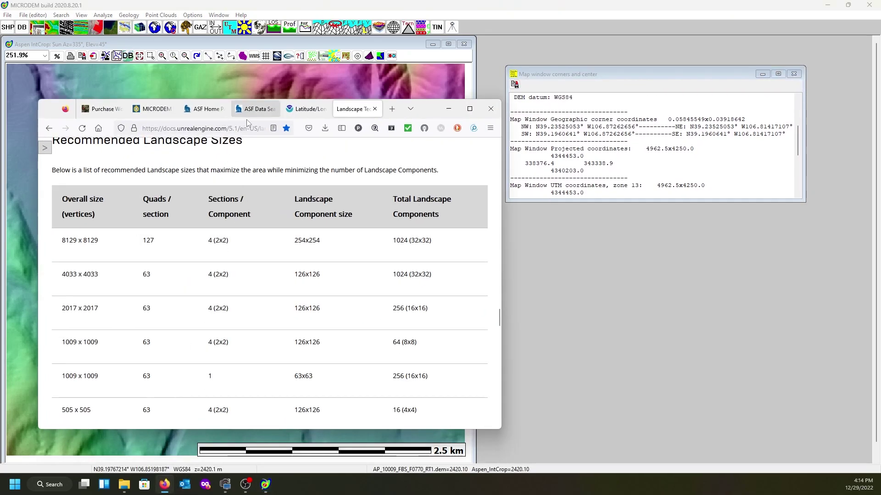
{"action": "left_click", "coordinate": [307, 109]}
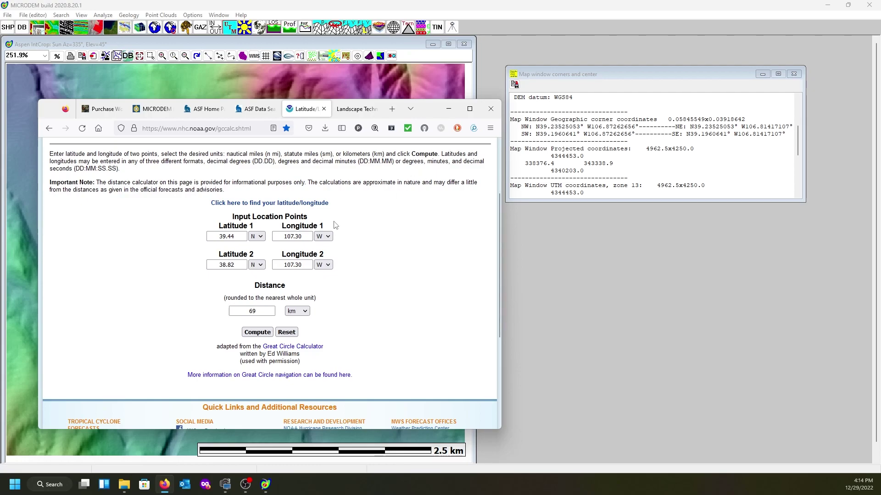
{"action": "left_click", "coordinate": [237, 236]}
{"action": "key", "text": "BackSpace"}
{"action": "key", "text": "BackSpace"}
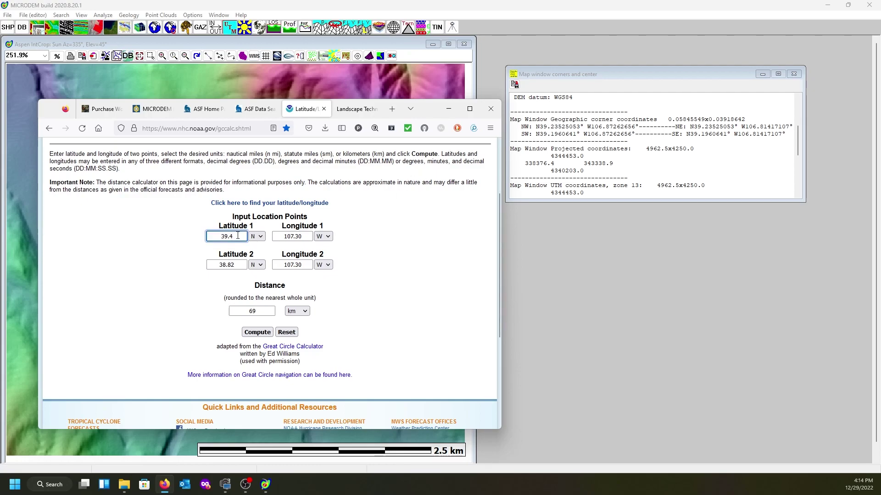
{"action": "type", "text": "24"}
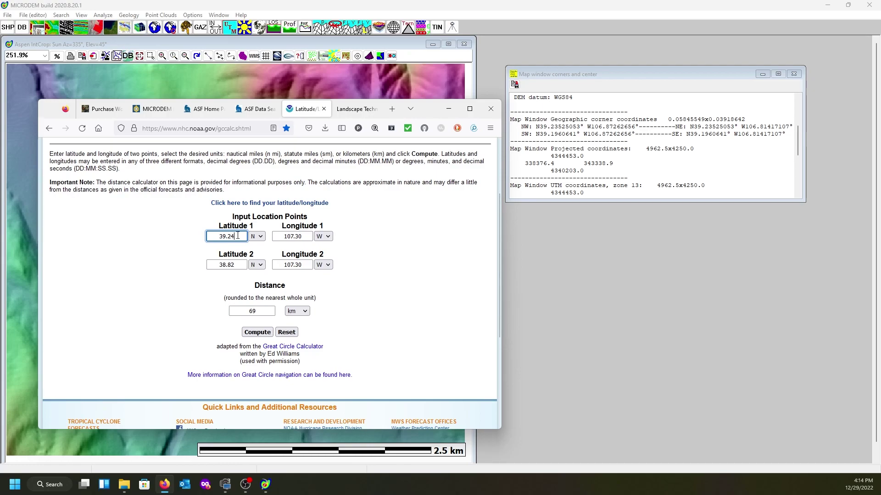
{"action": "left_click", "coordinate": [294, 237]}
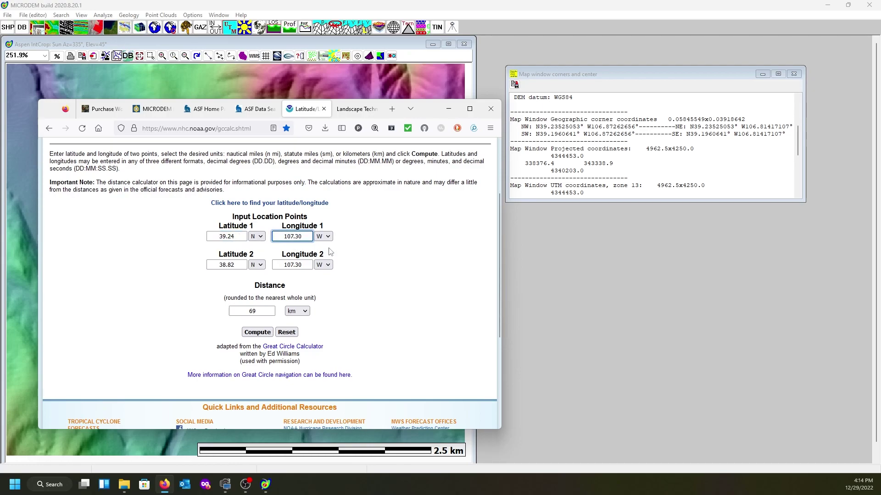
{"action": "key", "text": "BackSpace"}
{"action": "type", "text": "6"}
{"action": "key", "text": "Delete"}
{"action": "key", "text": "Delete"}
{"action": "key", "text": "Delete"}
{"action": "type", "text": ".87"}
Set the second point to 39.24 N, 106.81 W and compute the cropped area's east-west distance in kilometres.
{"action": "double_click", "coordinate": [240, 264]}
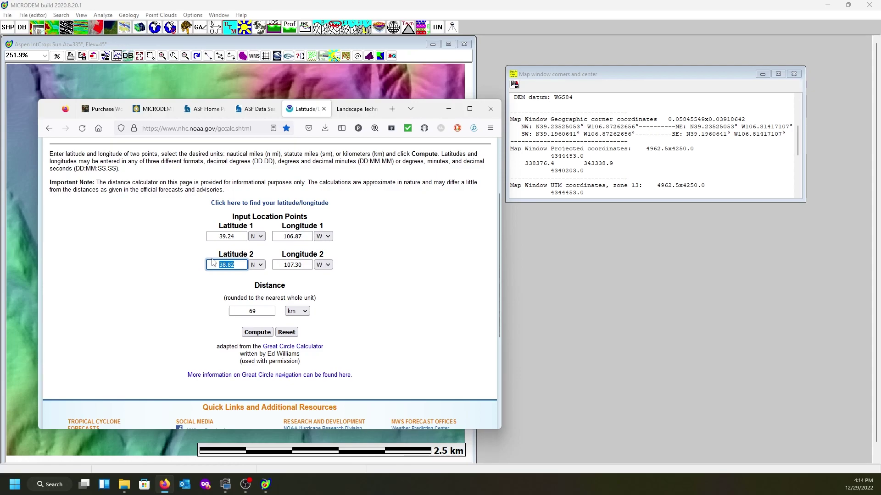
{"action": "type", "text": "39.2"}
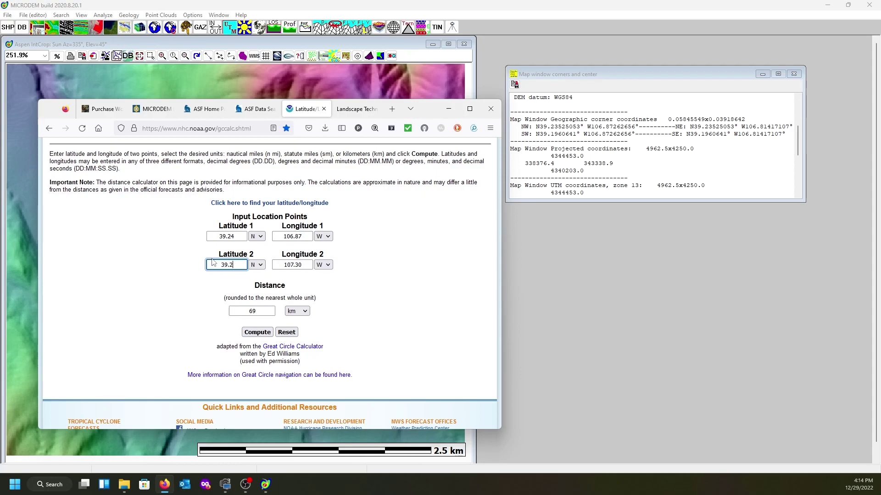
{"action": "type", "text": "4"}
{"action": "left_click", "coordinate": [302, 265]}
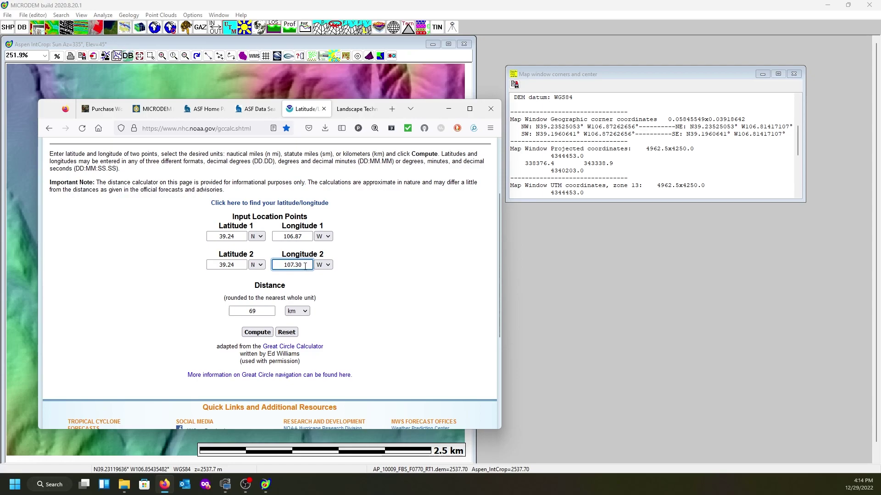
{"action": "left_click_drag", "start_coordinate": [303, 265], "coordinate": [290, 265]}
{"action": "key", "text": "BackSpace"}
{"action": "type", "text": "6.81"}
{"action": "key", "text": "Return"}
{"action": "left_click", "coordinate": [254, 333]}
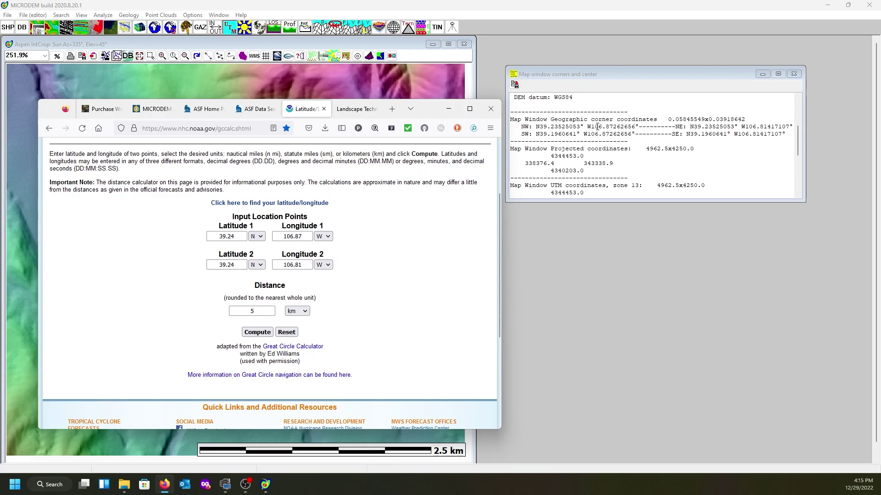
Change the second point to 39.20 N, 106.87 W and compute the cropped area's north-south distance in kilometres.
{"action": "mouse_move", "coordinate": [236, 264]}
{"action": "left_mouse_down"}
{"action": "mouse_move", "coordinate": [220, 265]}
{"action": "mouse_move", "coordinate": [235, 265]}
{"action": "left_mouse_up"}
{"action": "key", "text": "BackSpace"}
{"action": "type", "text": "0"}
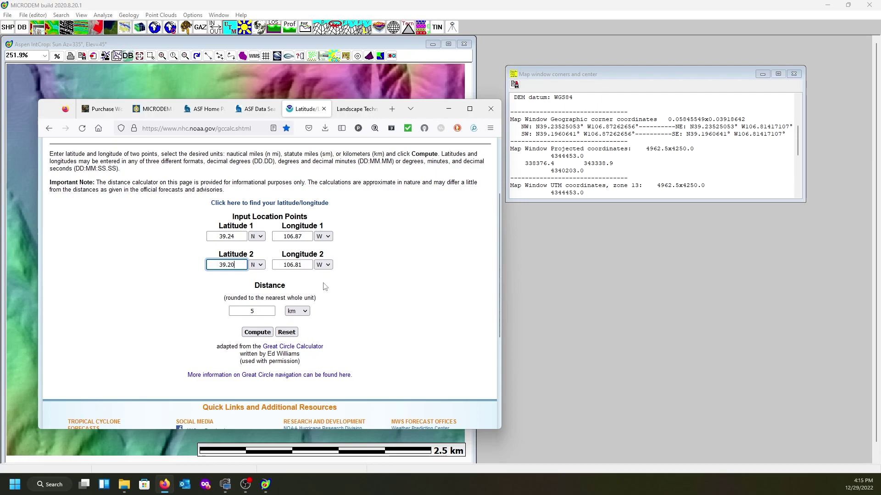
{"action": "left_click", "coordinate": [306, 265]}
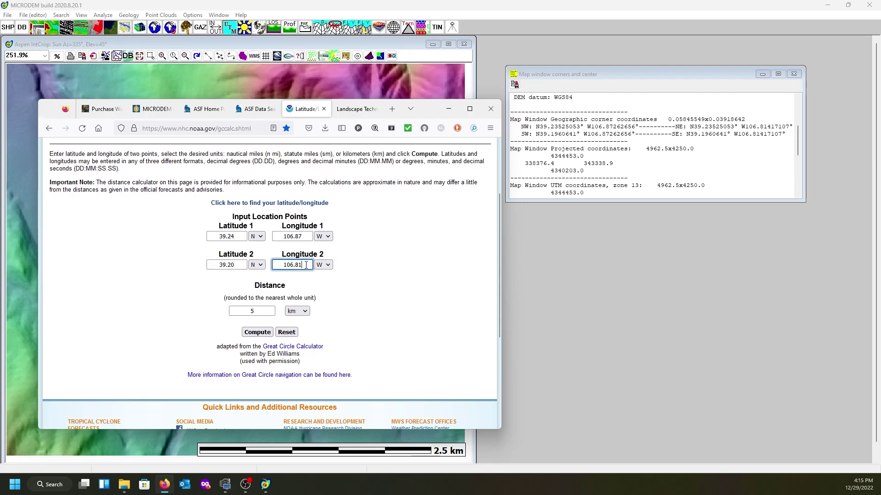
{"action": "key", "text": "BackSpace"}
{"action": "type", "text": "7"}
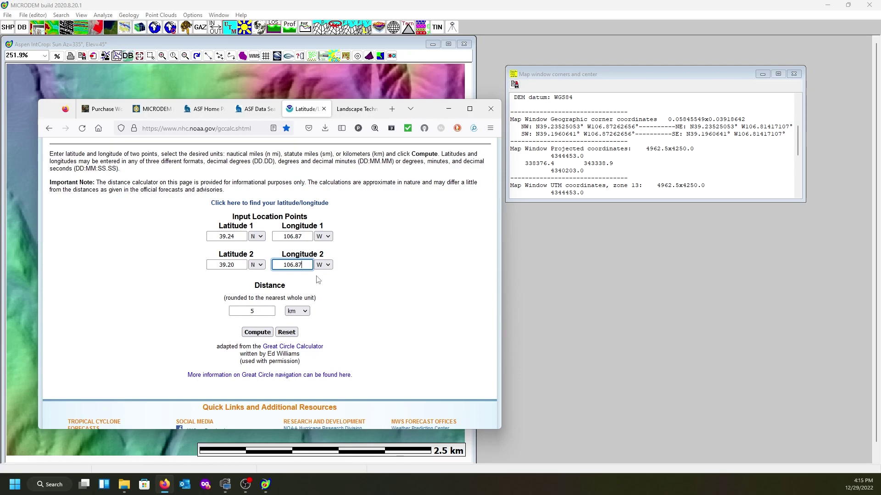
{"action": "left_click", "coordinate": [252, 332]}
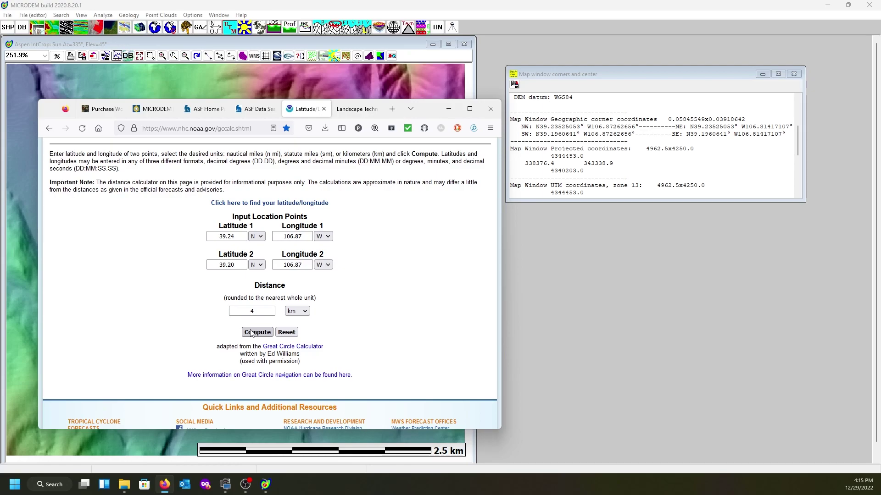
{"action": "left_click", "coordinate": [251, 332]}
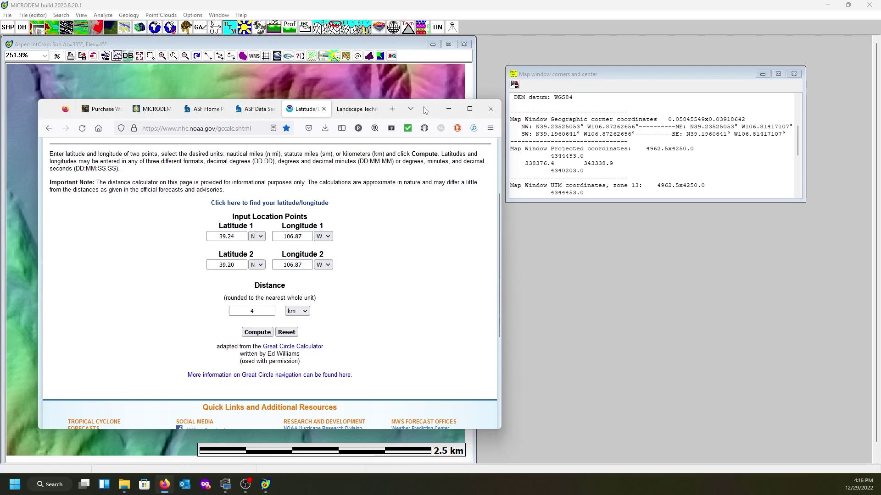
Limit the Aspen_IntCrop map area by keyboard corners, setting the right column limit to 340 for a square extent.
{"action": "left_click_drag", "start_coordinate": [430, 104], "coordinate": [0, 110]}
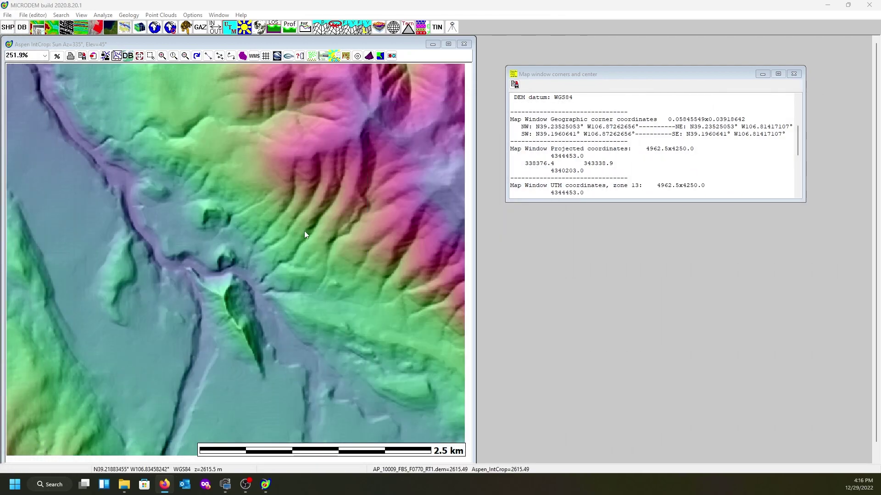
{"action": "right_click", "coordinate": [283, 232]}
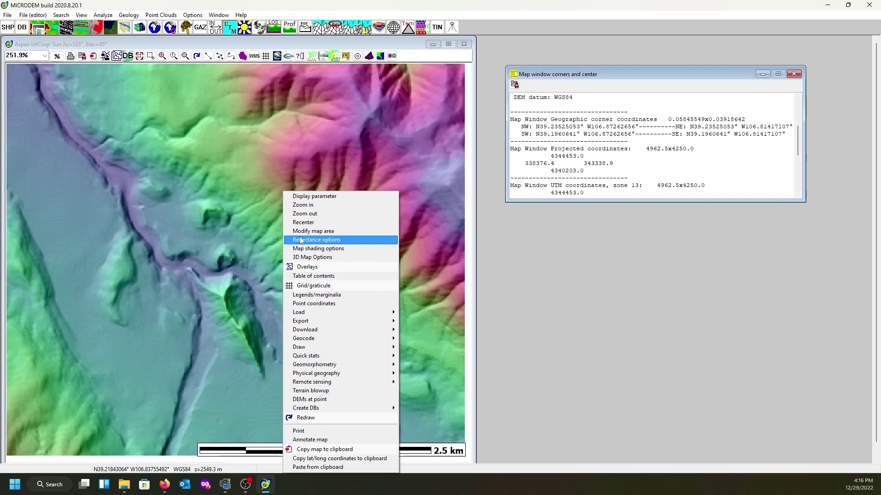
{"action": "left_click", "coordinate": [305, 231]}
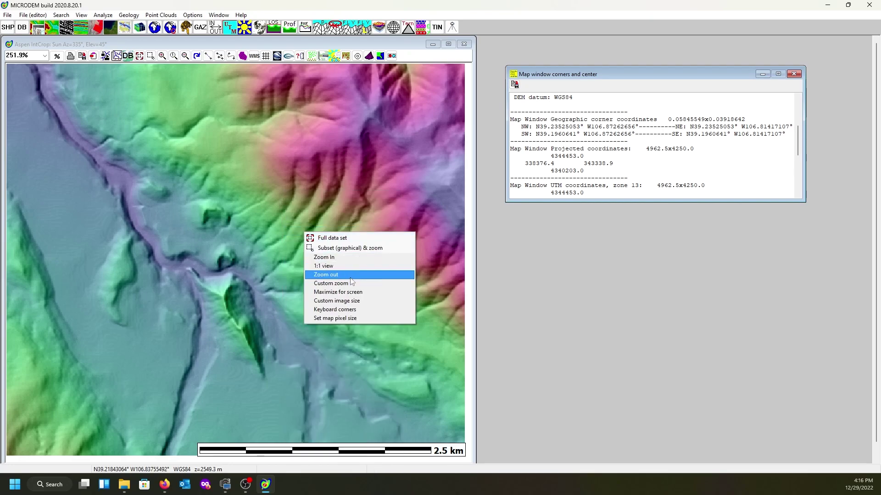
{"action": "left_click", "coordinate": [338, 310]}
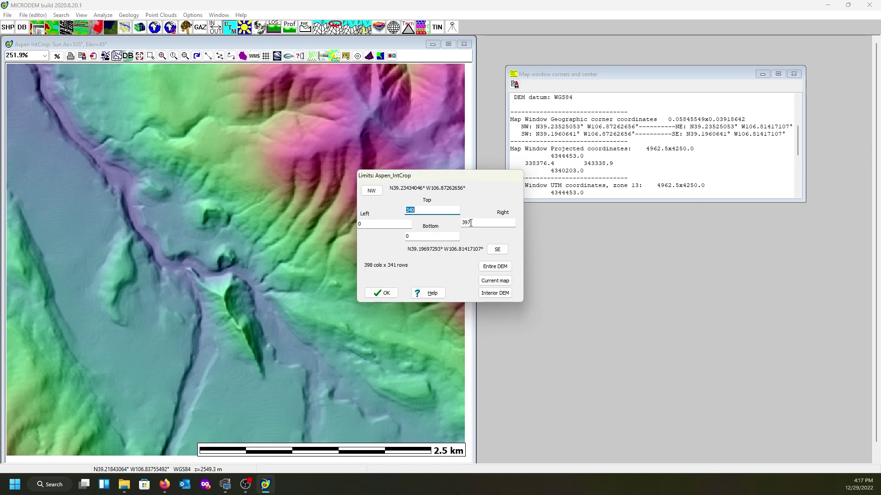
{"action": "left_click", "coordinate": [470, 223]}
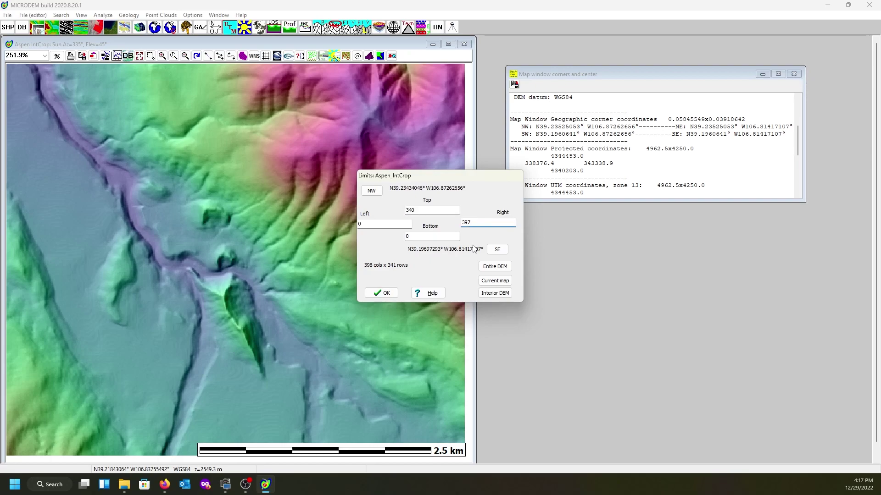
{"action": "key", "text": "BackSpace"}
{"action": "key", "text": "BackSpace"}
{"action": "type", "text": "40"}
{"action": "left_click", "coordinate": [380, 293]}
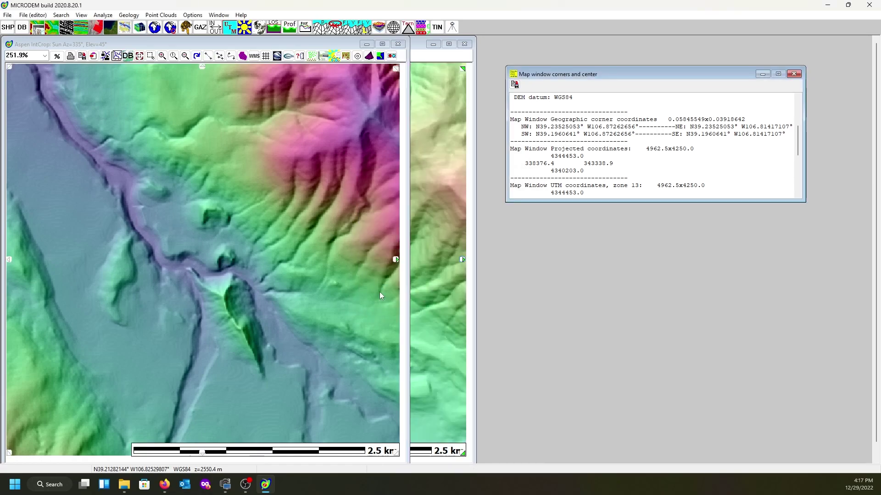
Save the square map's current subset as a MICRODEM DEM named Aspen_4km.dem in the AspenCO folder.
{"action": "left_click", "coordinate": [8, 15]}
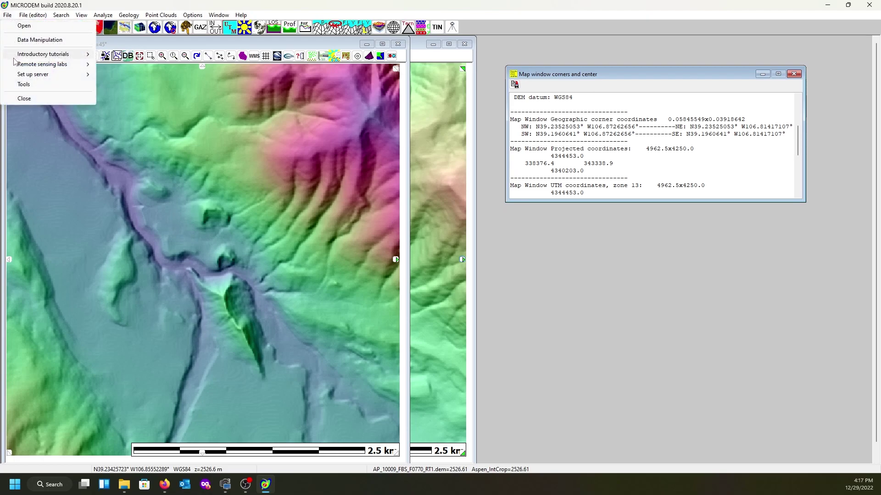
{"action": "left_click", "coordinate": [164, 7]}
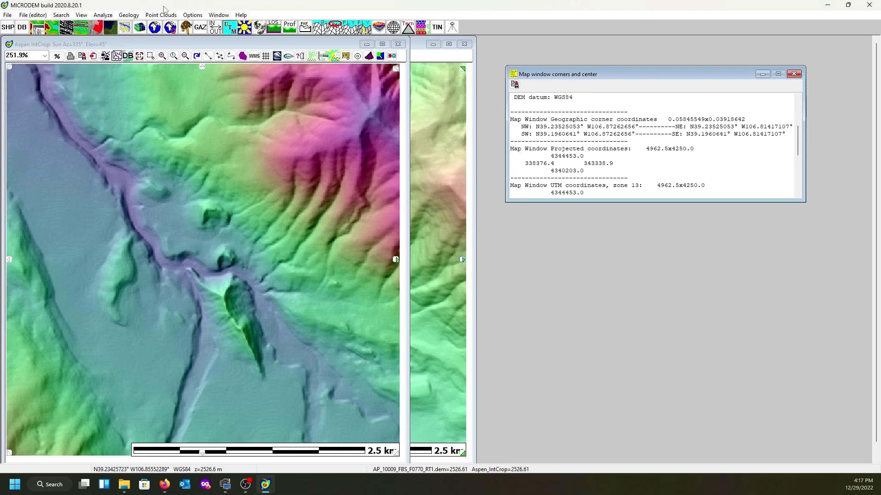
{"action": "left_click", "coordinate": [166, 44]}
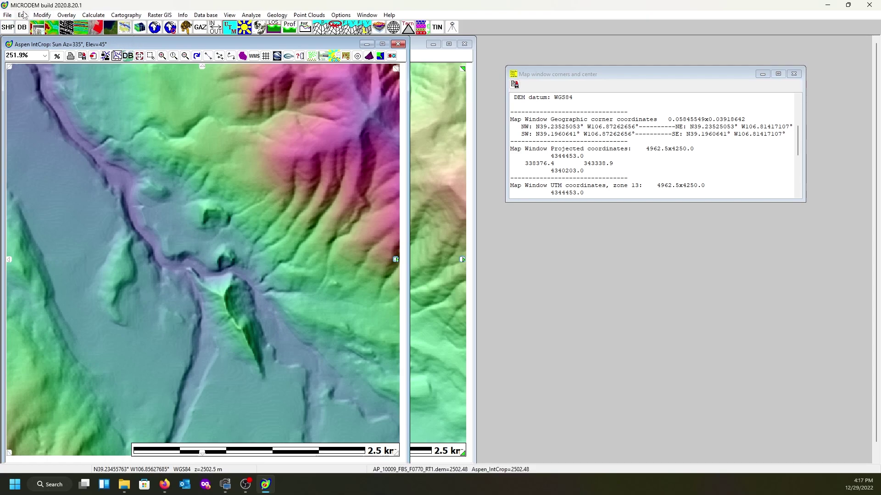
{"action": "left_click", "coordinate": [7, 15]}
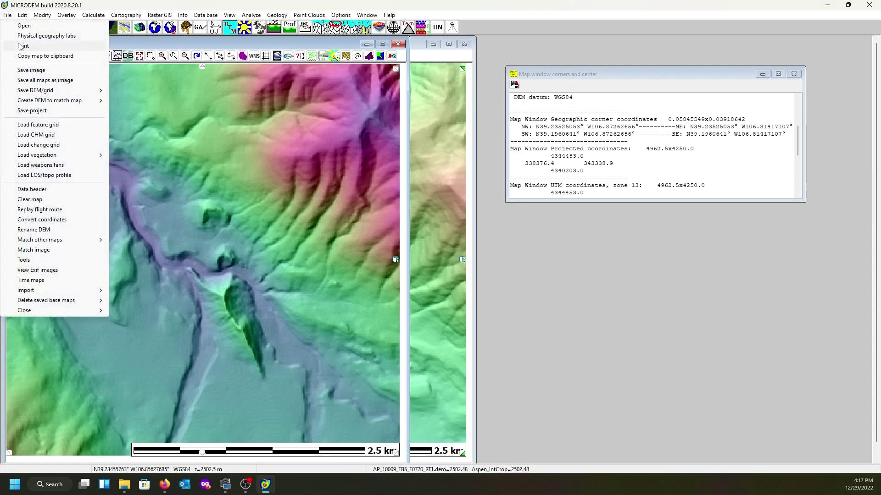
{"action": "mouse_move", "coordinate": [43, 91]}
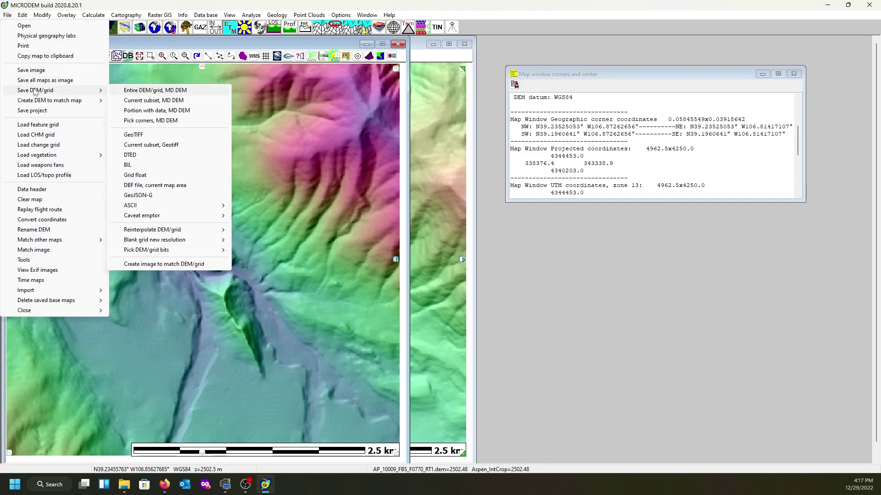
{"action": "left_click", "coordinate": [148, 101]}
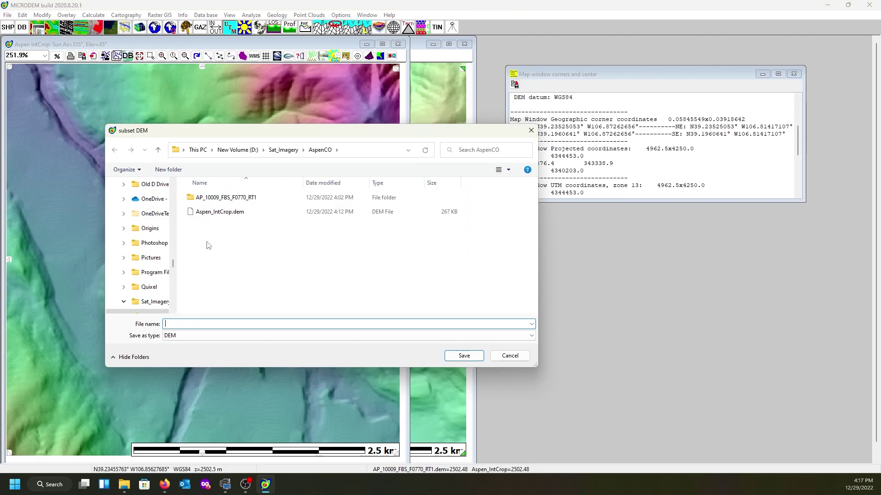
{"action": "left_click", "coordinate": [208, 214]}
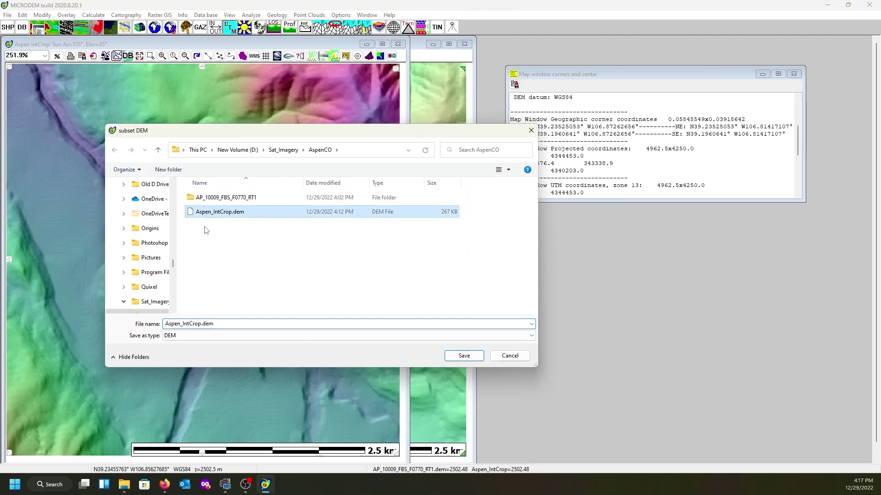
{"action": "left_click", "coordinate": [206, 324]}
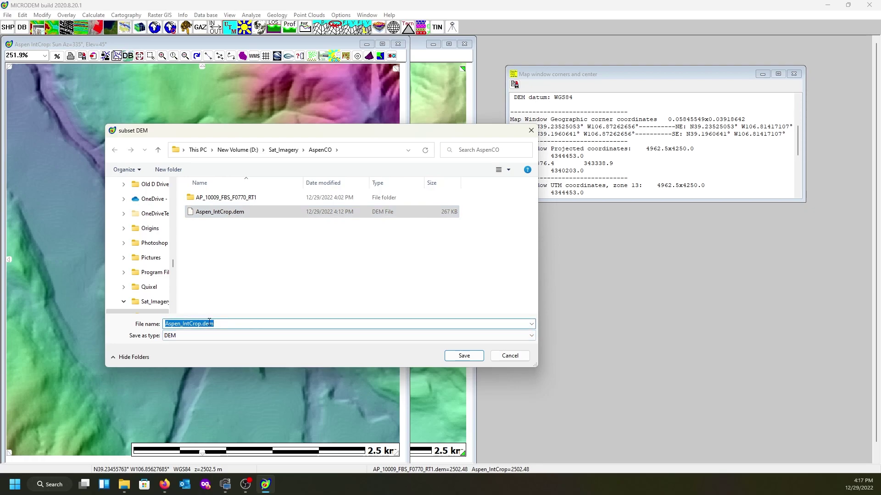
{"action": "left_click", "coordinate": [190, 324]}
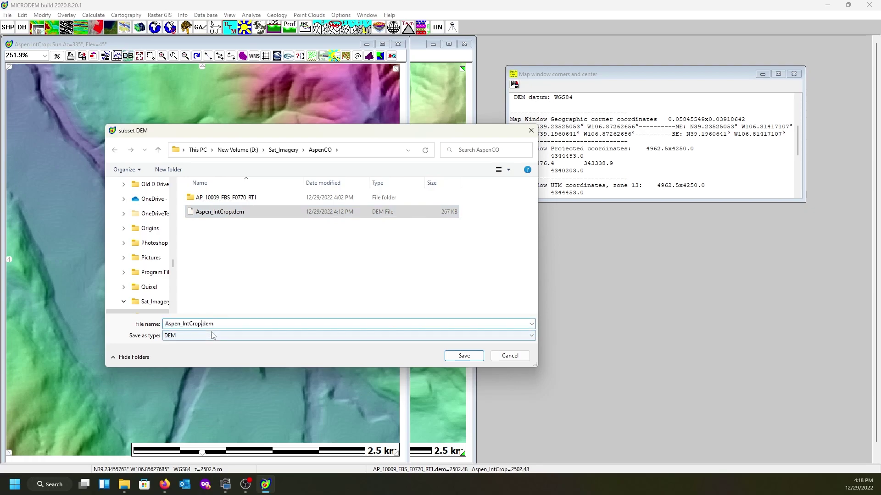
{"action": "key", "text": "BackSpace"}
{"action": "key", "text": "BackSpace"}
{"action": "key", "text": "BackSpace"}
{"action": "key", "text": "BackSpace"}
{"action": "key", "text": "BackSpace"}
{"action": "key", "text": "BackSpace"}
{"action": "key", "text": "BackSpace"}
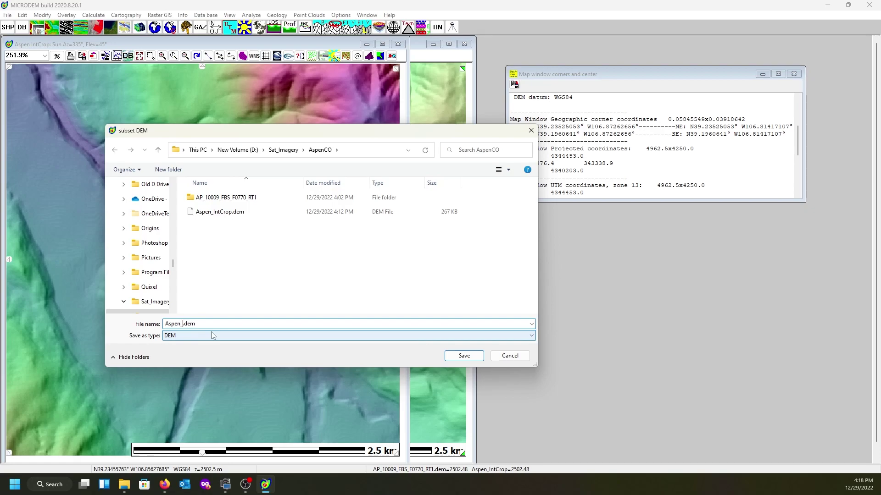
{"action": "type", "text": "4km"}
{"action": "key", "text": "Return"}
Open the Aspen_4km.dem file from the AspenCO folder as a DEM map.
{"action": "left_click", "coordinate": [7, 14]}
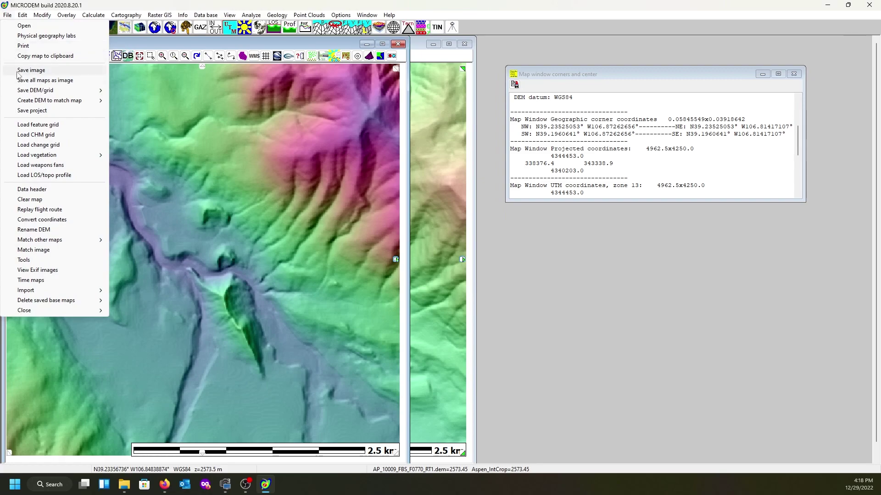
{"action": "left_click", "coordinate": [24, 26]}
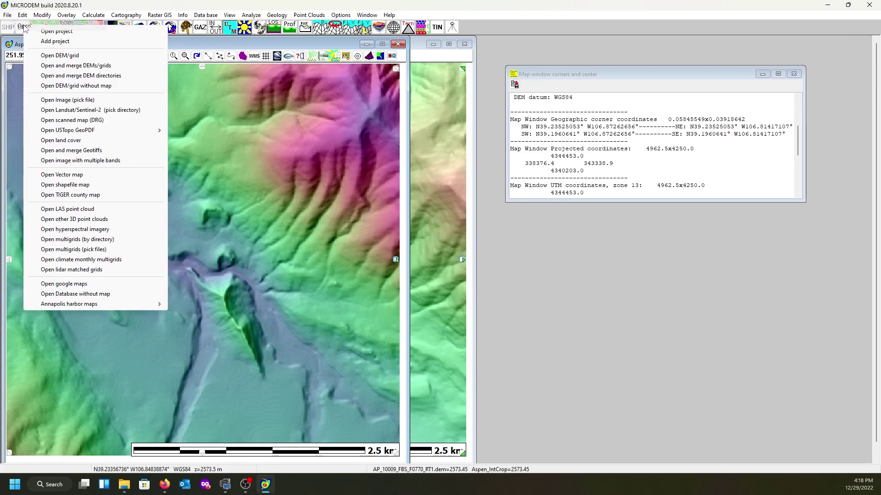
{"action": "left_click", "coordinate": [51, 55]}
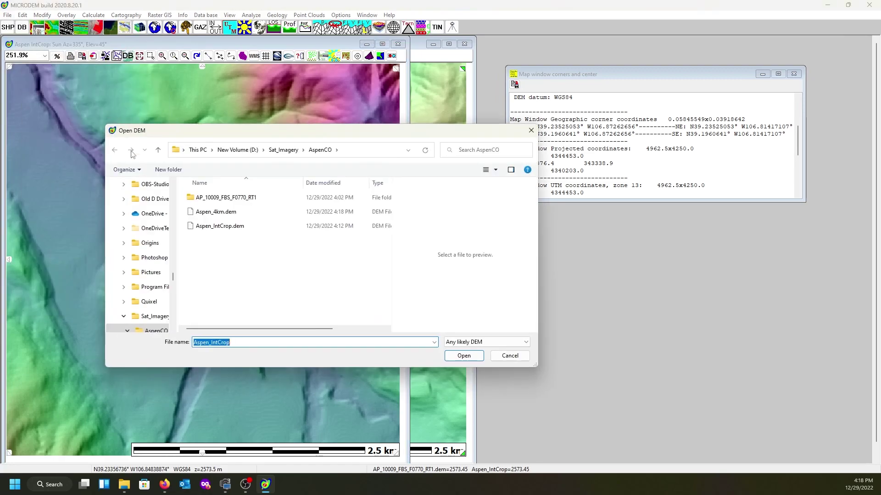
{"action": "left_click", "coordinate": [213, 217]}
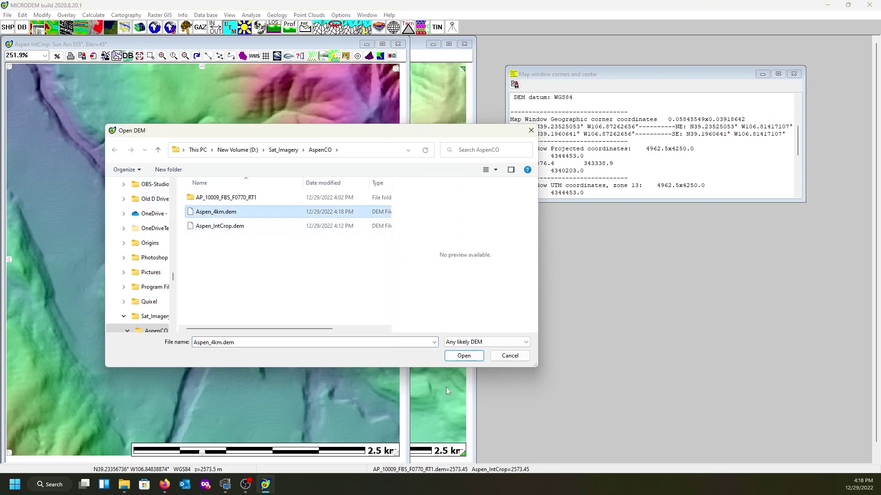
{"action": "left_click", "coordinate": [463, 356]}
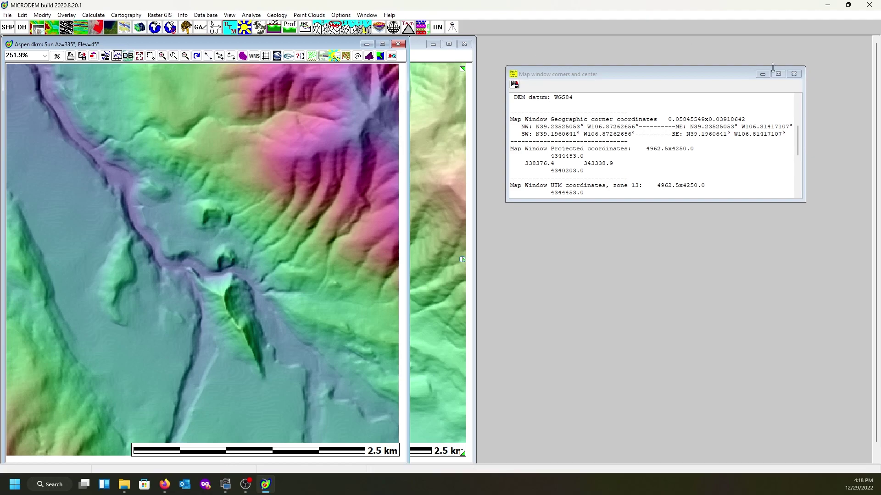
Close the old corner coordinates report, bring up the map information for Aspen 4km, and move that report clear of the maps.
{"action": "left_click", "coordinate": [793, 75]}
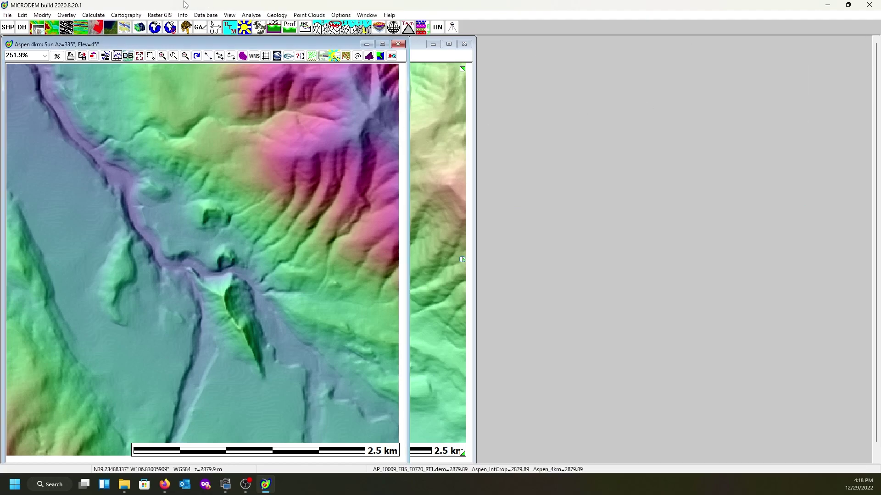
{"action": "left_click", "coordinate": [183, 15]}
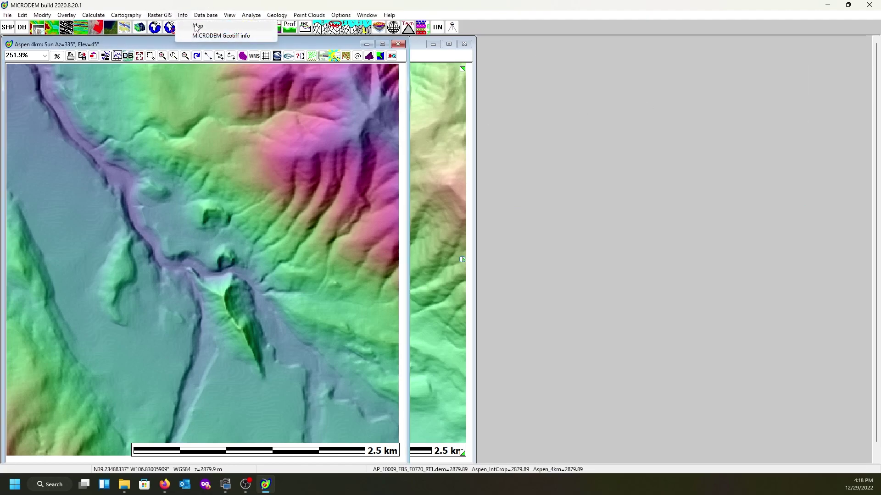
{"action": "left_click", "coordinate": [197, 27]}
{"action": "left_click_drag", "start_coordinate": [202, 107], "coordinate": [697, 115]}
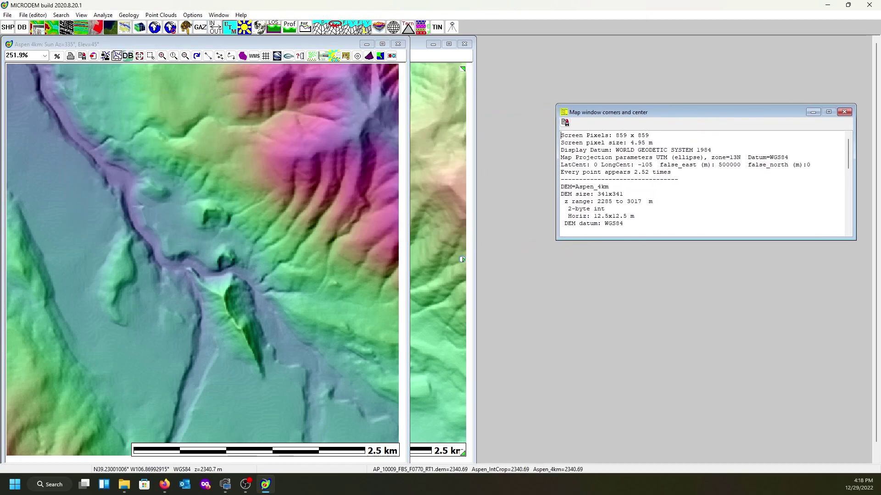
Switch to the distance calculator in Firefox, set the second point to 39.24 N, 106.82 W, and compute the new east-west distance in kilometres.
{"action": "left_click", "coordinate": [165, 484]}
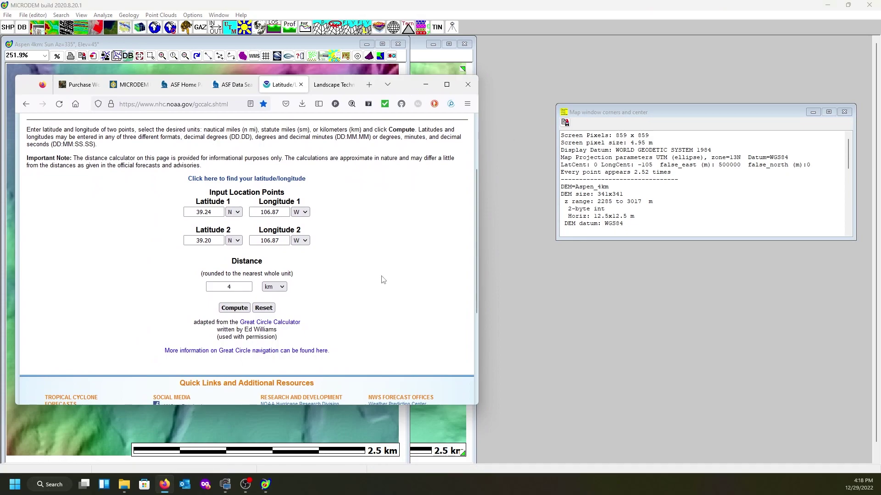
{"action": "scroll", "coordinate": [592, 205], "scroll_direction": "down", "scroll_amount": 3}
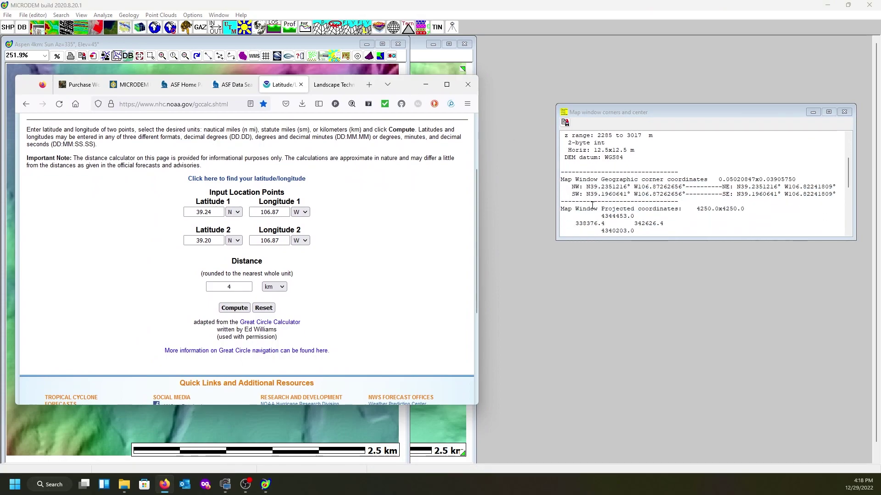
{"action": "scroll", "coordinate": [592, 204], "scroll_direction": "down", "scroll_amount": 1}
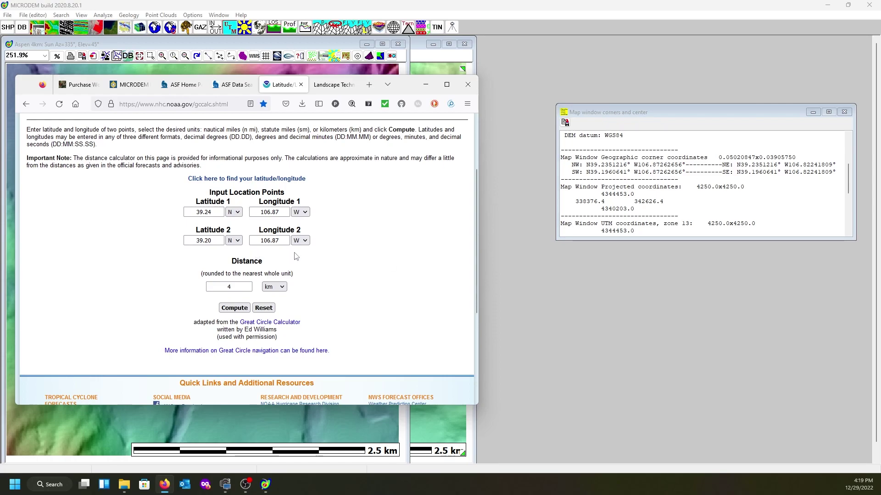
{"action": "left_click", "coordinate": [216, 239]}
{"action": "key", "text": "ctrl+a"}
{"action": "key", "text": "BackSpace"}
{"action": "type", "text": "39.24"}
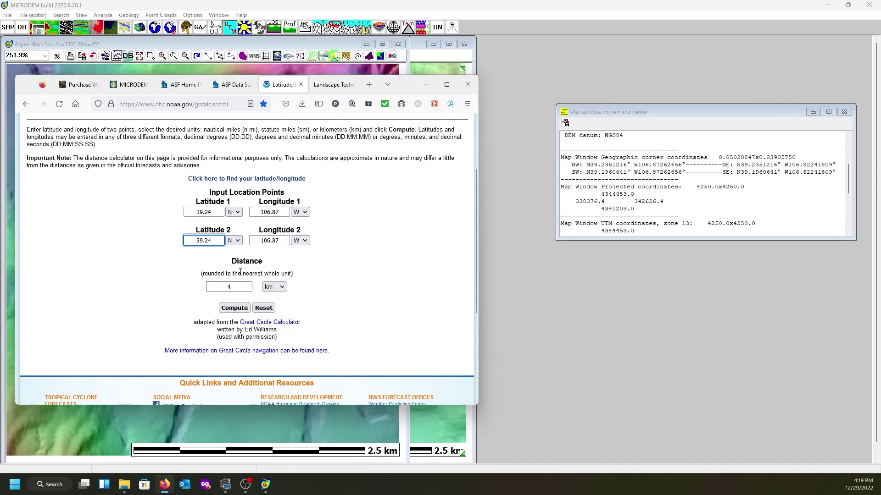
{"action": "left_click", "coordinate": [282, 242]}
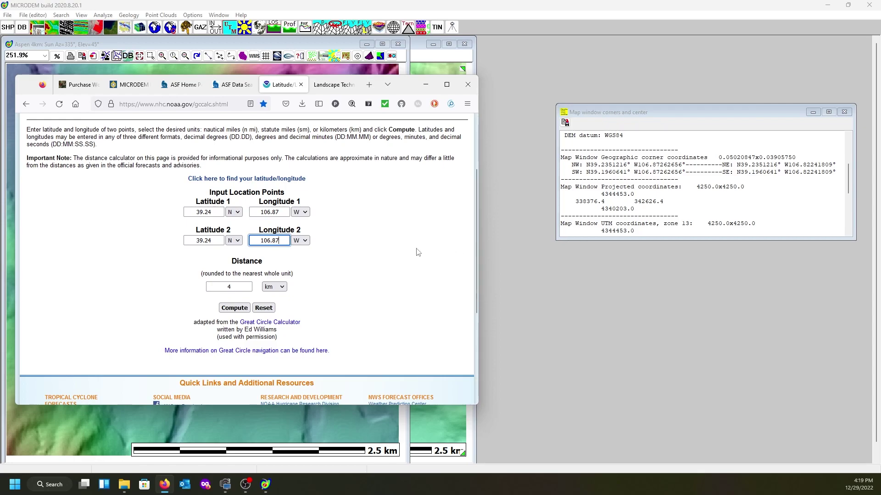
{"action": "key", "text": "BackSpace"}
{"action": "type", "text": "2"}
{"action": "left_click", "coordinate": [234, 309]}
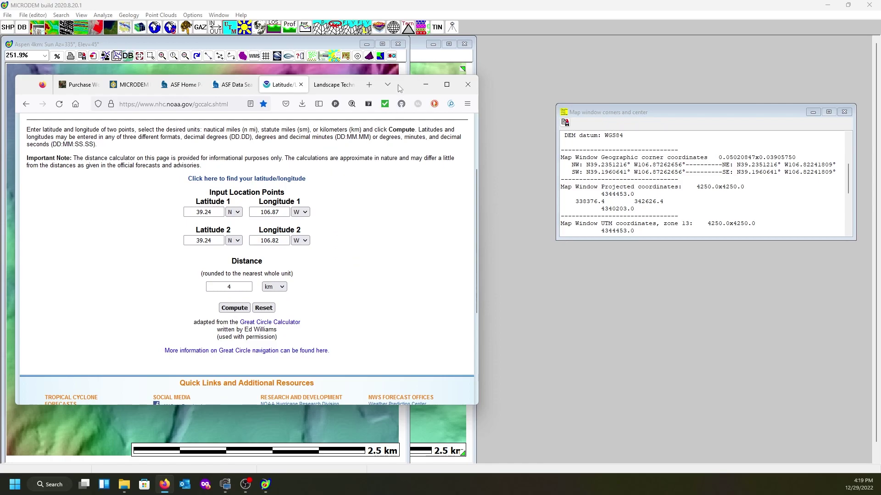
Minimize the browser and review the Aspen_4km report's DEM size, elevation range, and geographic, projected and data grid coordinates.
{"action": "left_click_drag", "start_coordinate": [403, 82], "coordinate": [457, 97]}
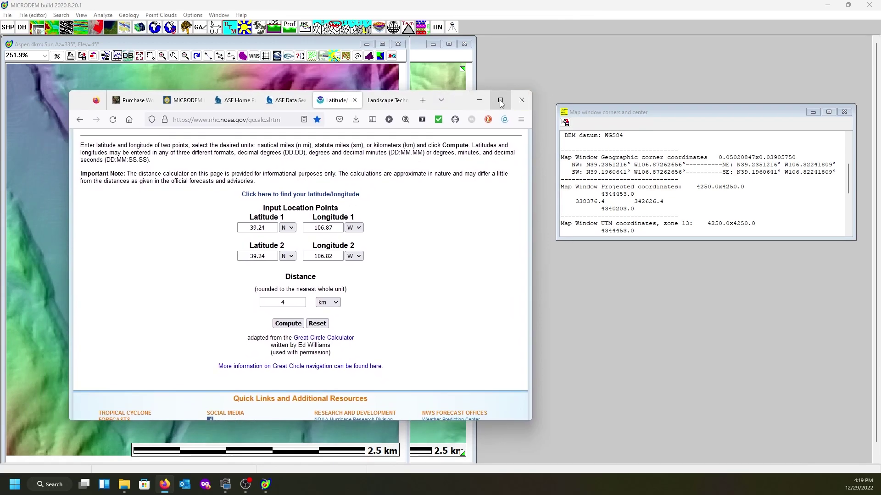
{"action": "left_click", "coordinate": [480, 102]}
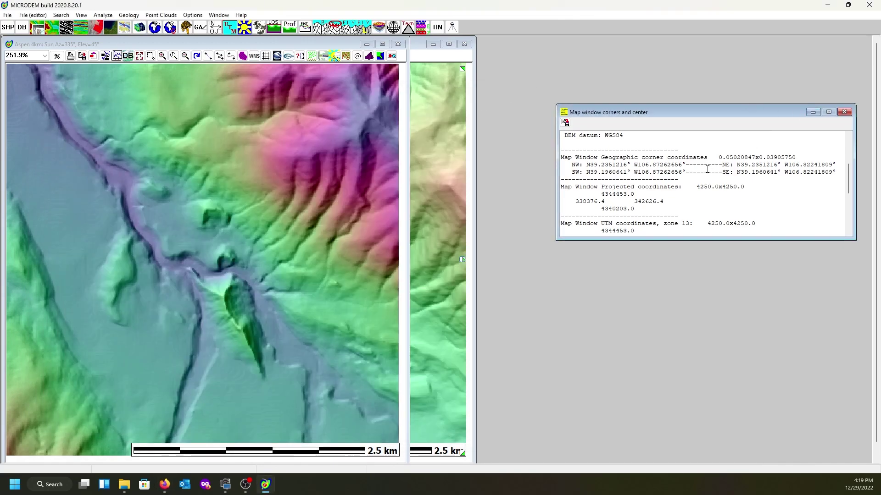
{"action": "scroll", "coordinate": [692, 183], "scroll_direction": "up", "scroll_amount": 2}
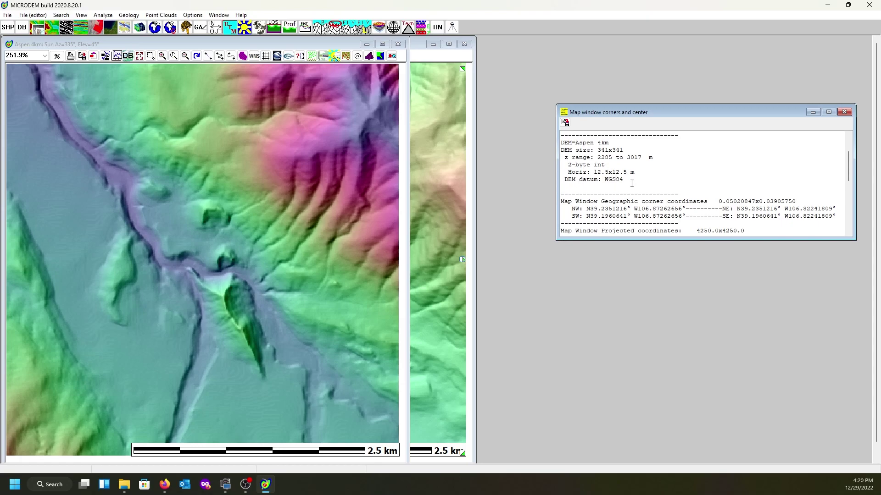
{"action": "scroll", "coordinate": [695, 178], "scroll_direction": "down", "scroll_amount": 3}
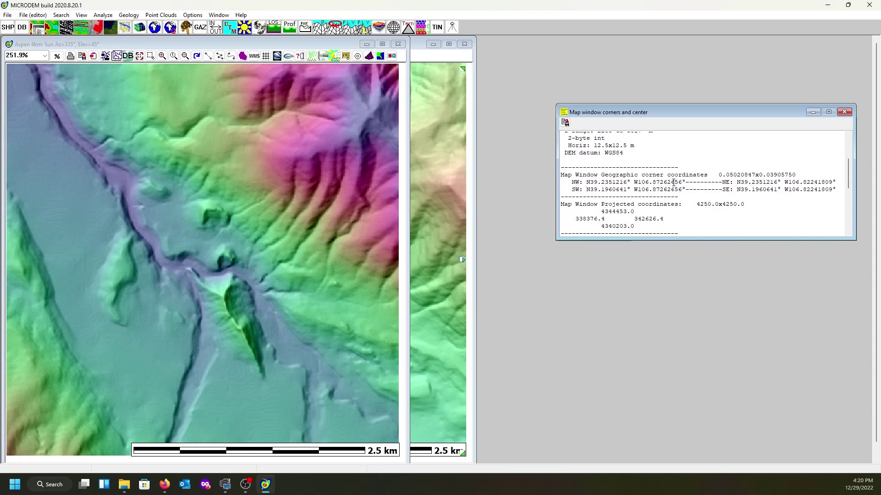
{"action": "scroll", "coordinate": [673, 182], "scroll_direction": "down", "scroll_amount": 4}
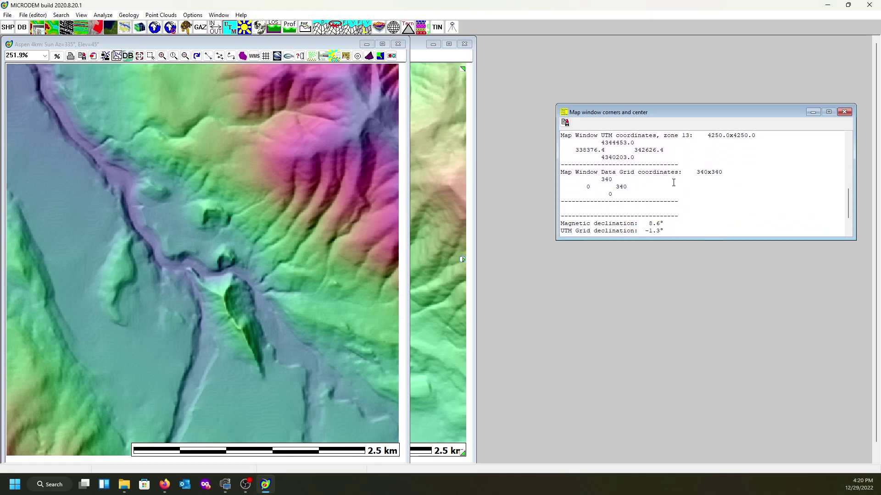
Close the corner coordinates report plus the Aspen IntCrop and AP 10009 maps, leaving the Aspen 4km map realigned in the workspace's upper corner.
{"action": "scroll", "coordinate": [673, 182], "scroll_direction": "up", "scroll_amount": 5}
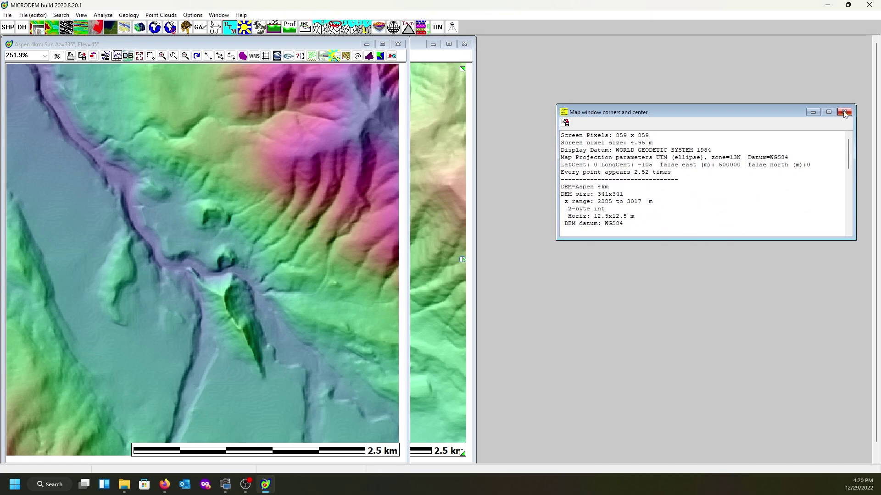
{"action": "left_click", "coordinate": [845, 113]}
{"action": "left_click_drag", "start_coordinate": [265, 47], "coordinate": [332, 156]}
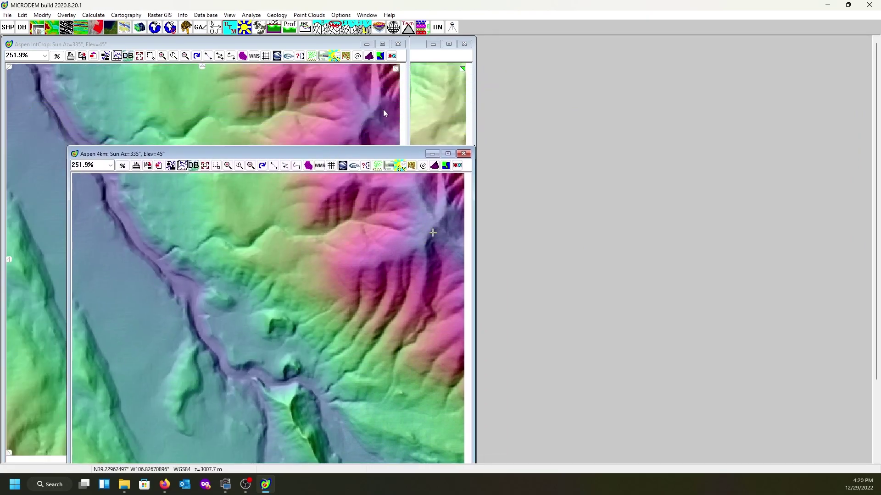
{"action": "left_click", "coordinate": [397, 44]}
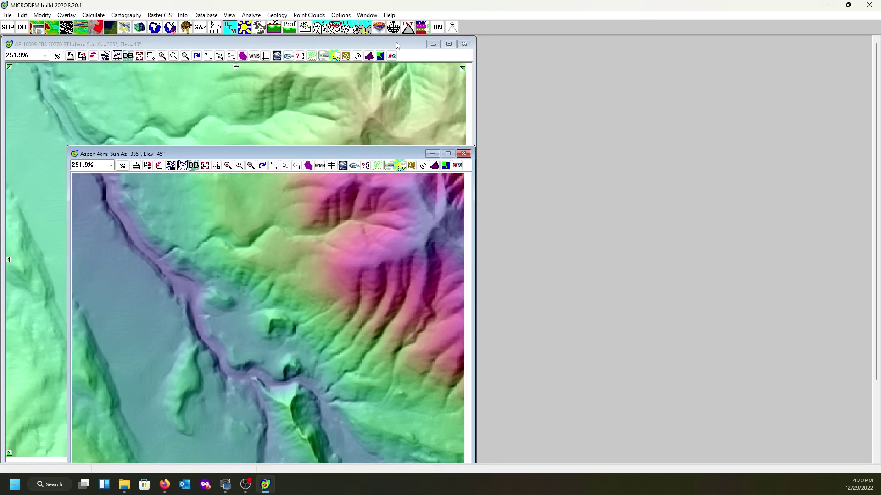
{"action": "left_click", "coordinate": [465, 45]}
{"action": "left_click_drag", "start_coordinate": [301, 152], "coordinate": [232, 36]}
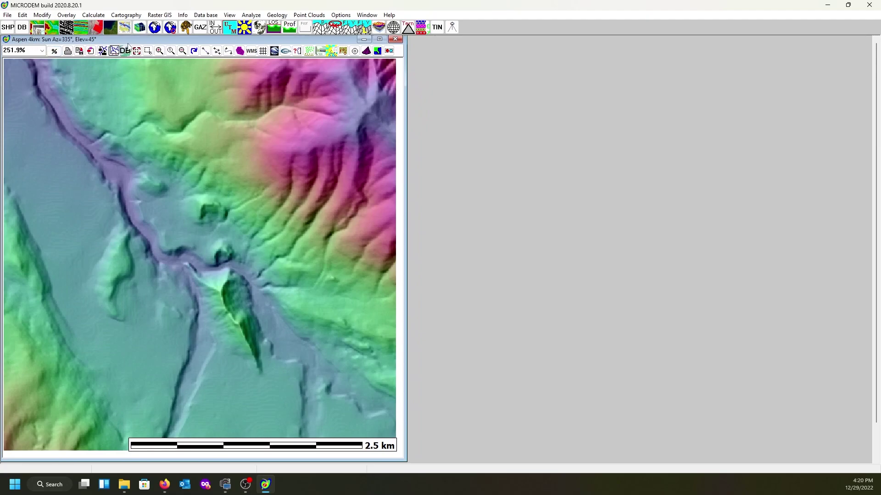
{"action": "left_click_drag", "start_coordinate": [133, 42], "coordinate": [133, 48]}
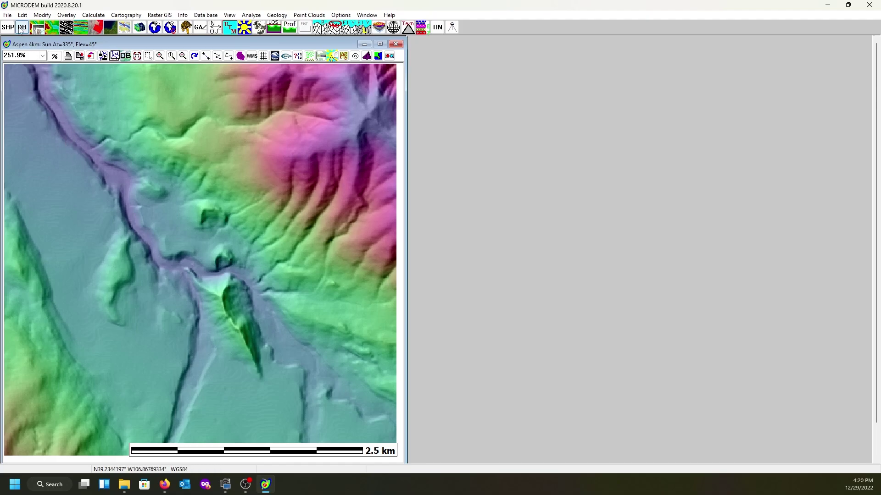
{"action": "left_click", "coordinate": [7, 16]}
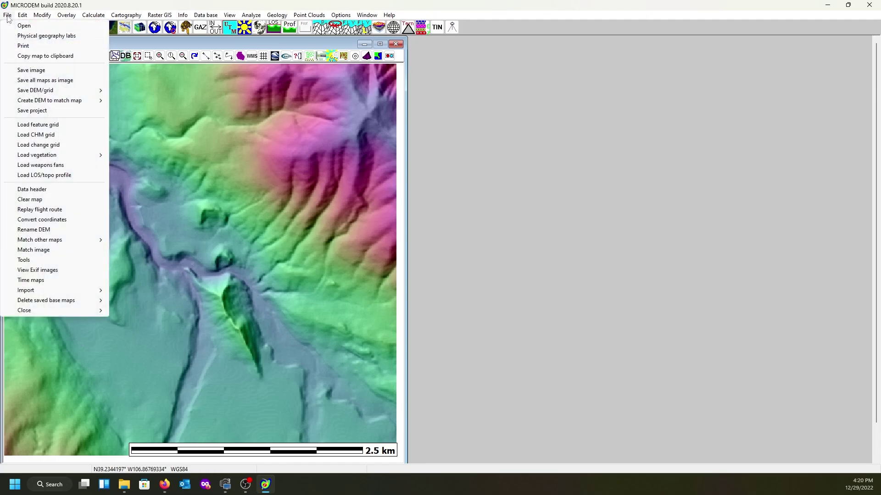
{"action": "mouse_move", "coordinate": [58, 91]}
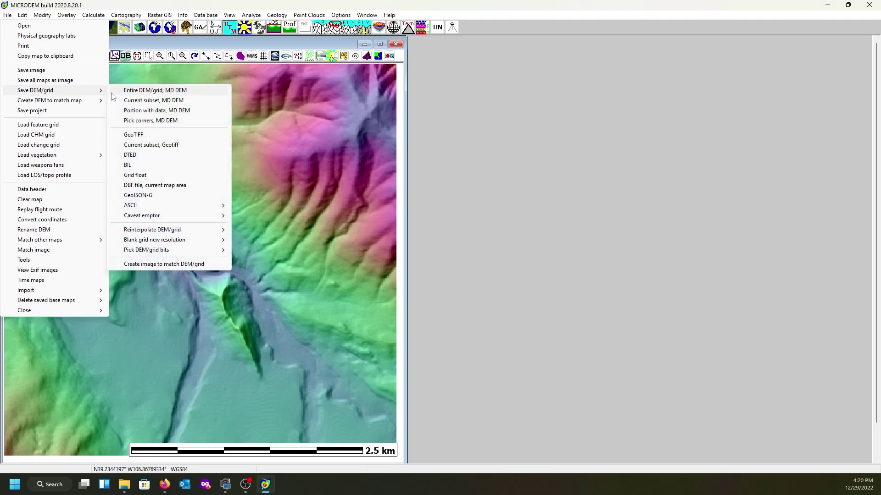
{"action": "left_click", "coordinate": [136, 110]}
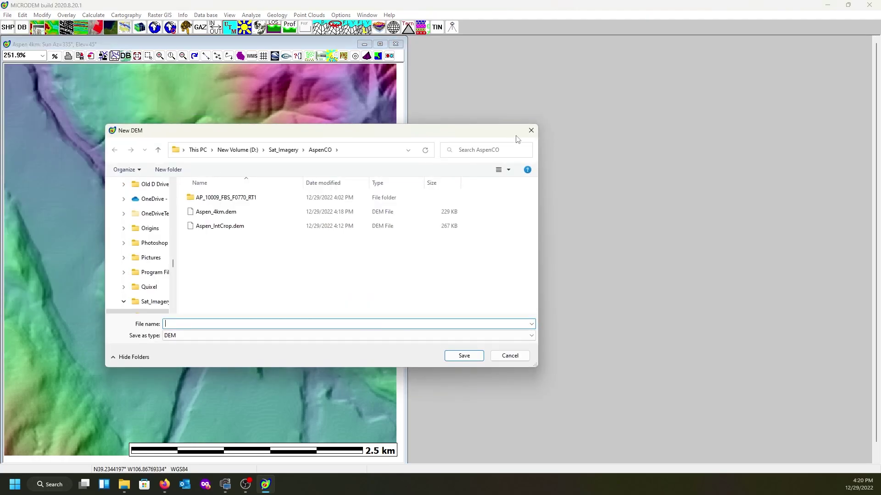
{"action": "left_click", "coordinate": [530, 130]}
Reinterpolate the Aspen 4km DEM in UTM with a new spacing of 1 m.
{"action": "left_click", "coordinate": [7, 14]}
{"action": "mouse_move", "coordinate": [84, 81]}
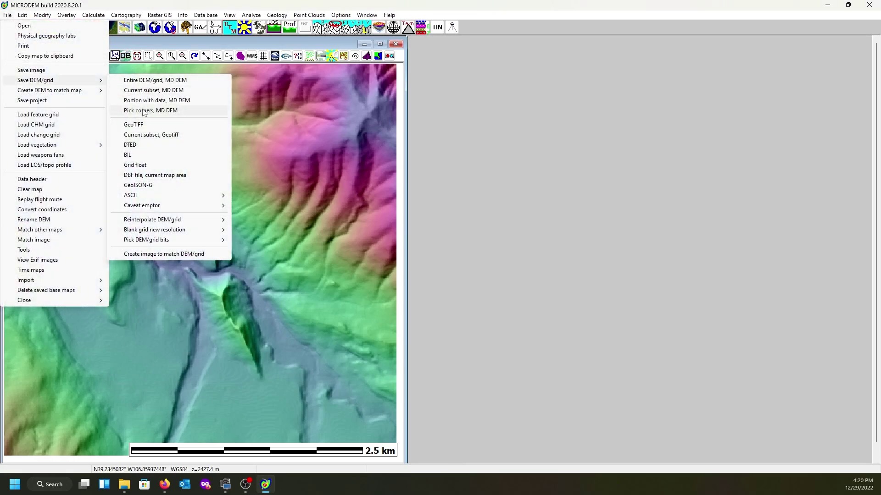
{"action": "mouse_move", "coordinate": [135, 223]}
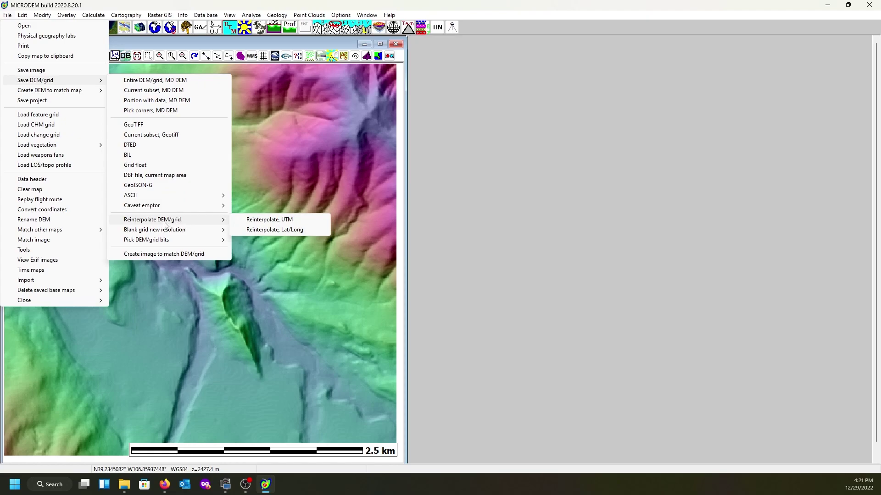
{"action": "left_click", "coordinate": [270, 221]}
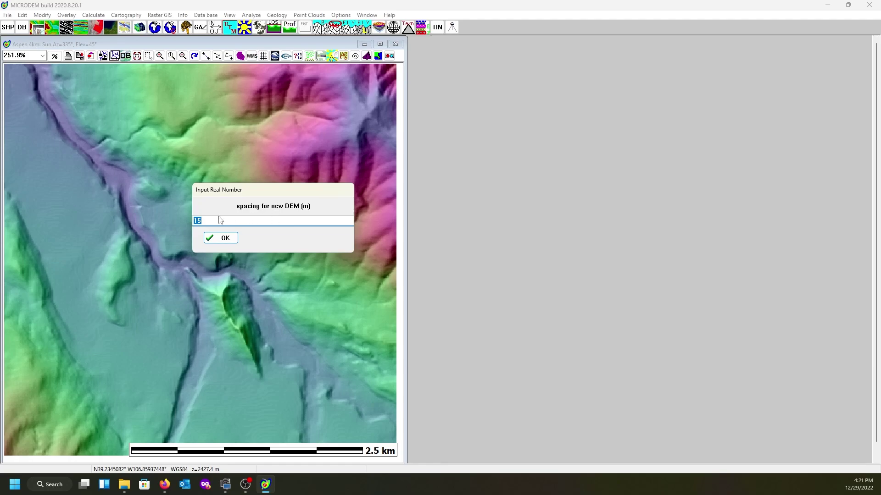
{"action": "key", "text": "BackSpace"}
{"action": "left_click", "coordinate": [220, 238]}
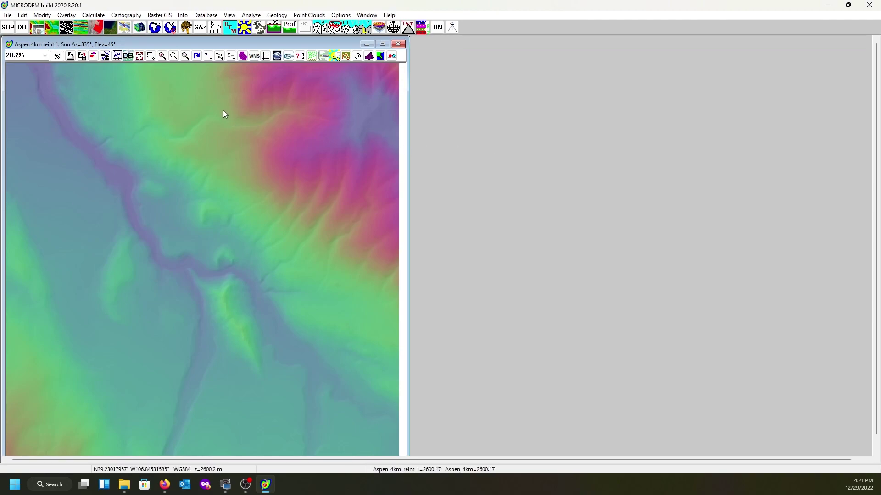
Save the current subset of the reinterpolated map as the MD DEM file Aspen_4kmInterp.dem in the AspenCO folder.
{"action": "mouse_move", "coordinate": [161, 43]}
{"action": "left_mouse_down"}
{"action": "mouse_move", "coordinate": [155, 71]}
{"action": "mouse_move", "coordinate": [172, 58]}
{"action": "mouse_move", "coordinate": [164, 45]}
{"action": "left_mouse_up"}
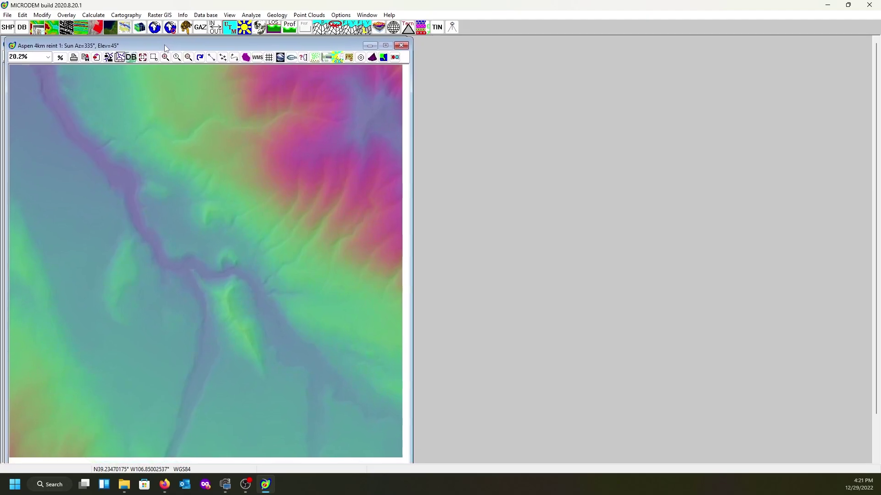
{"action": "left_click", "coordinate": [7, 15]}
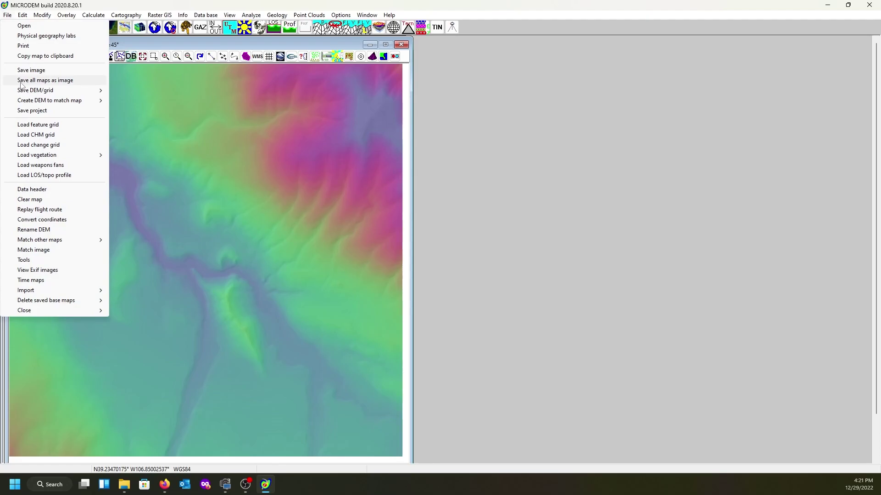
{"action": "mouse_move", "coordinate": [28, 90]}
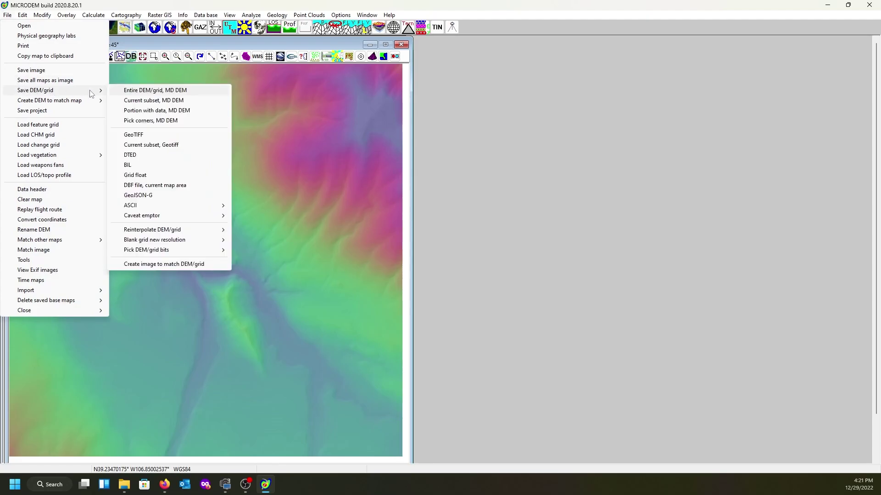
{"action": "left_click", "coordinate": [140, 100]}
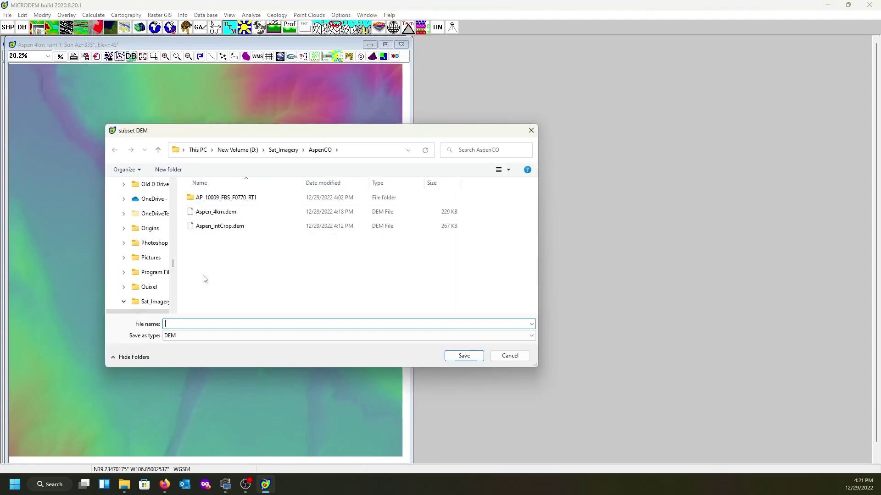
{"action": "left_click", "coordinate": [210, 213]}
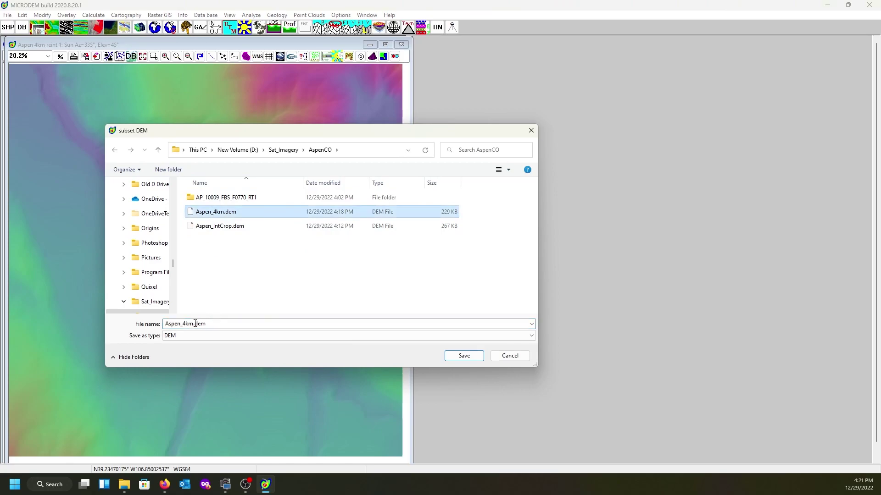
{"action": "double_click", "coordinate": [192, 324]}
{"action": "left_click", "coordinate": [192, 324]}
{"action": "type", "text": "Inter"}
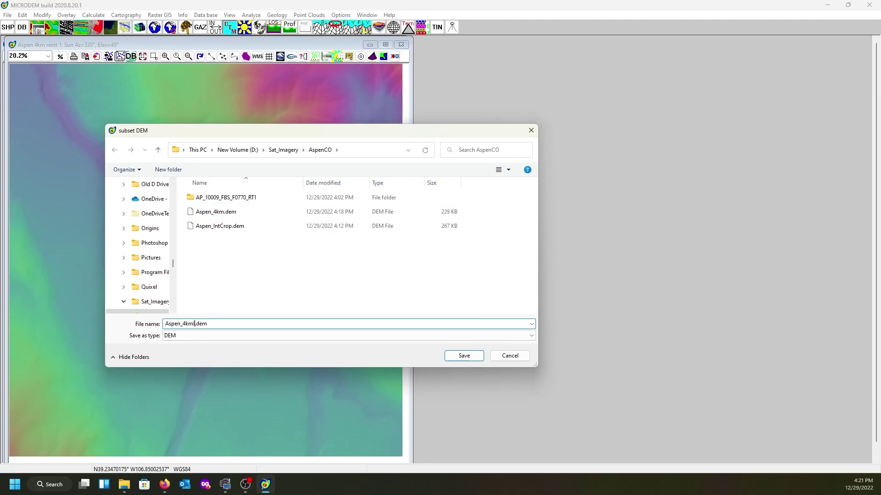
{"action": "type", "text": "p"}
{"action": "left_click", "coordinate": [465, 356]}
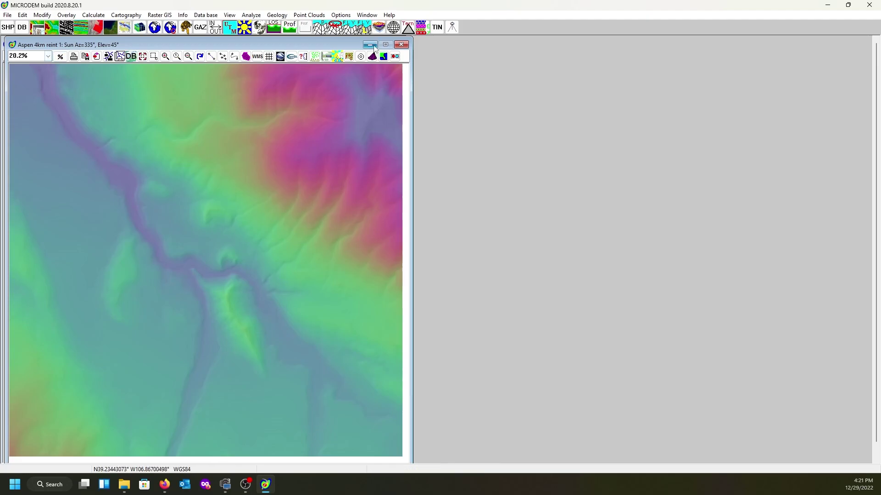
Replace the unsaved reinterpolated map with the Aspen_4kmInterp.dem file and check its DEM size and spacing in the map information.
{"action": "left_click", "coordinate": [401, 45]}
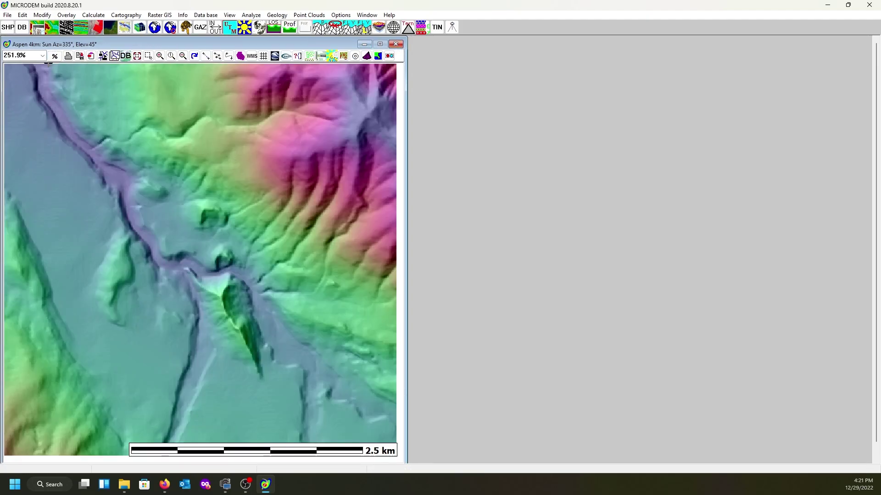
{"action": "left_click", "coordinate": [8, 16]}
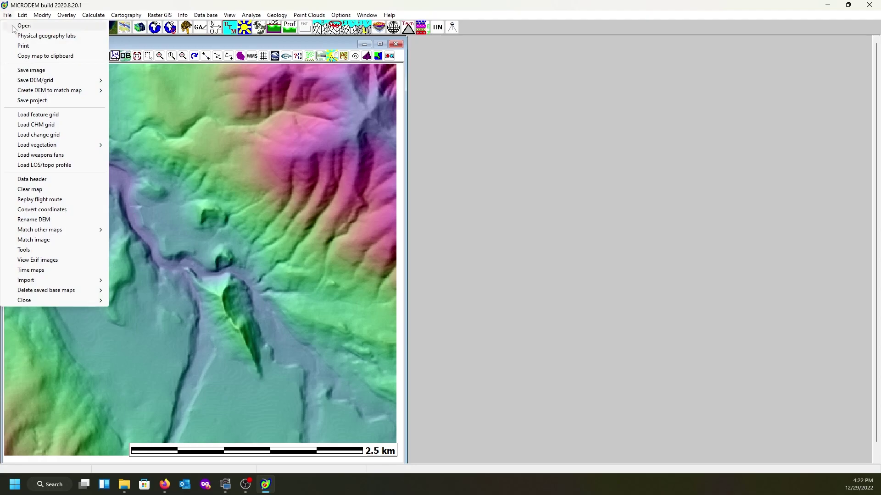
{"action": "left_click", "coordinate": [18, 26]}
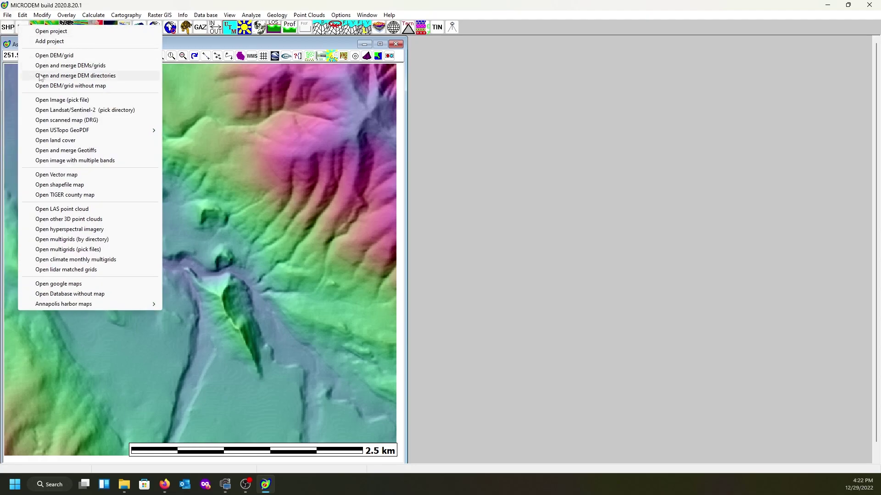
{"action": "left_click", "coordinate": [51, 55]}
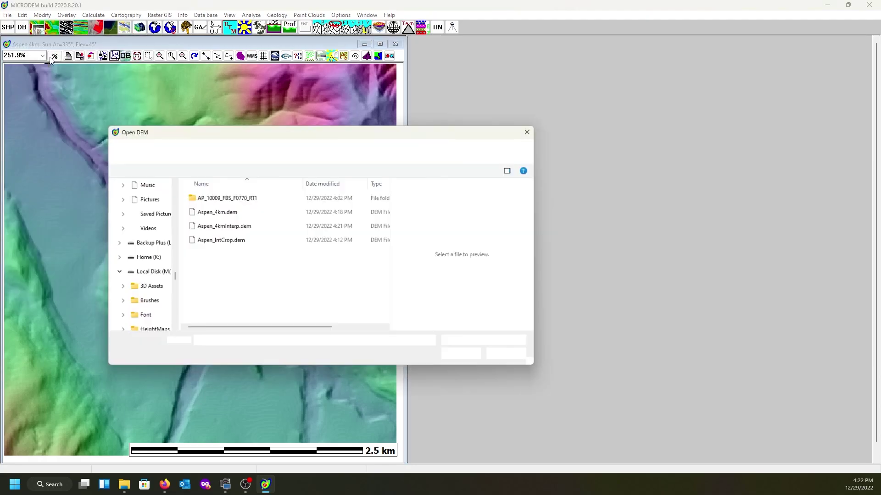
{"action": "left_click", "coordinate": [225, 226]}
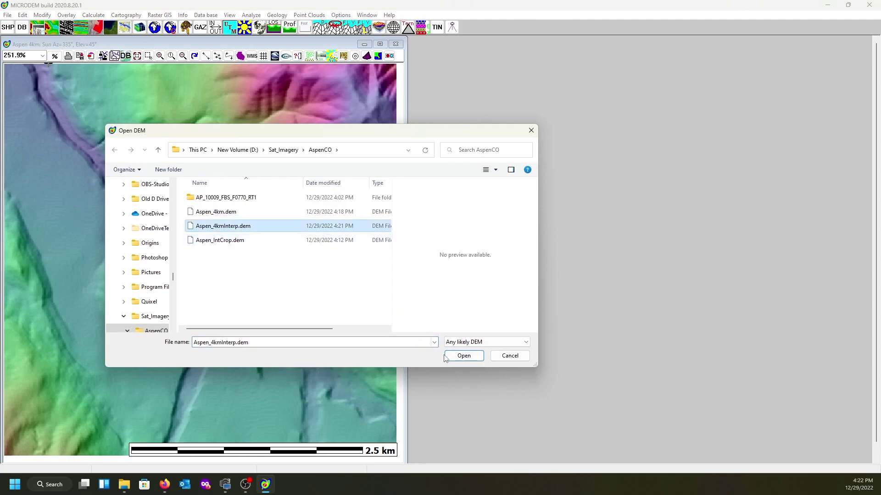
{"action": "left_click", "coordinate": [463, 356]}
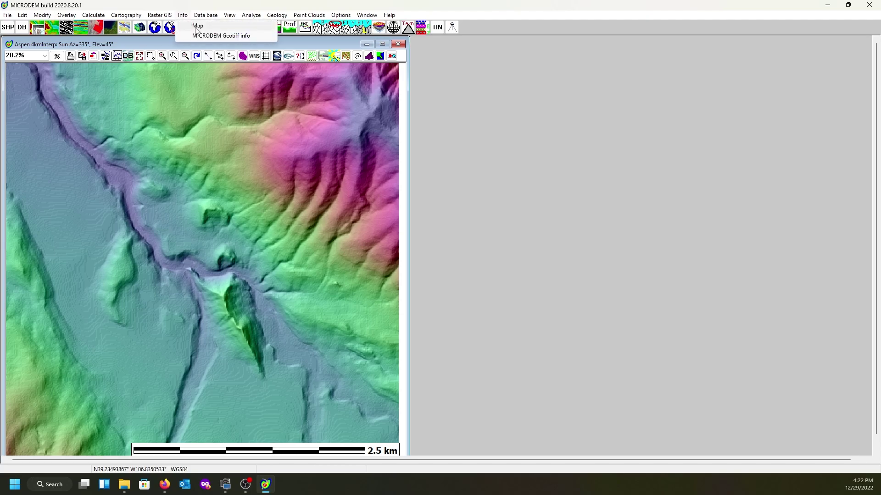
{"action": "left_click", "coordinate": [186, 26]}
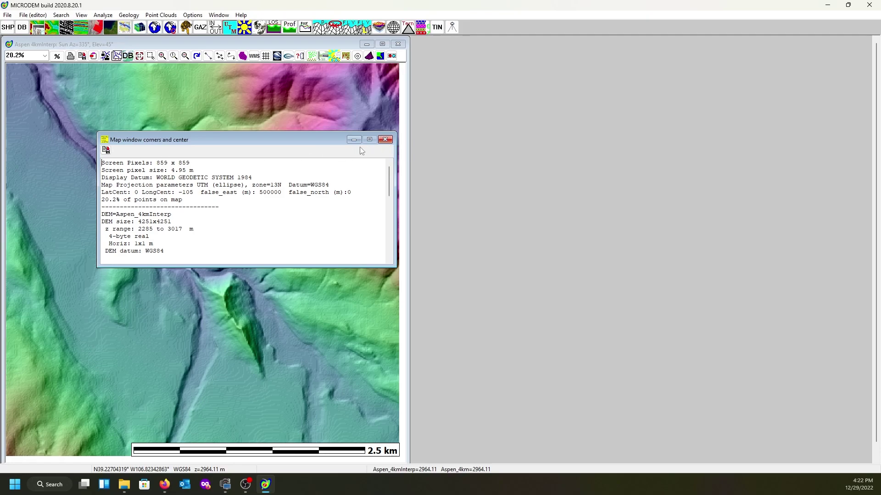
{"action": "left_click", "coordinate": [385, 140]}
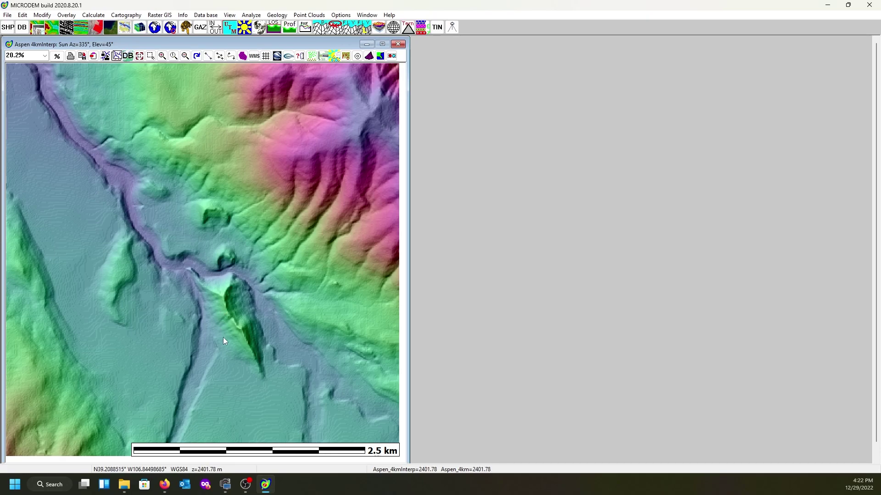
Turn off the scale bar in the Aspen 4kmInterp map's legends and marginalia.
{"action": "right_click", "coordinate": [273, 269]}
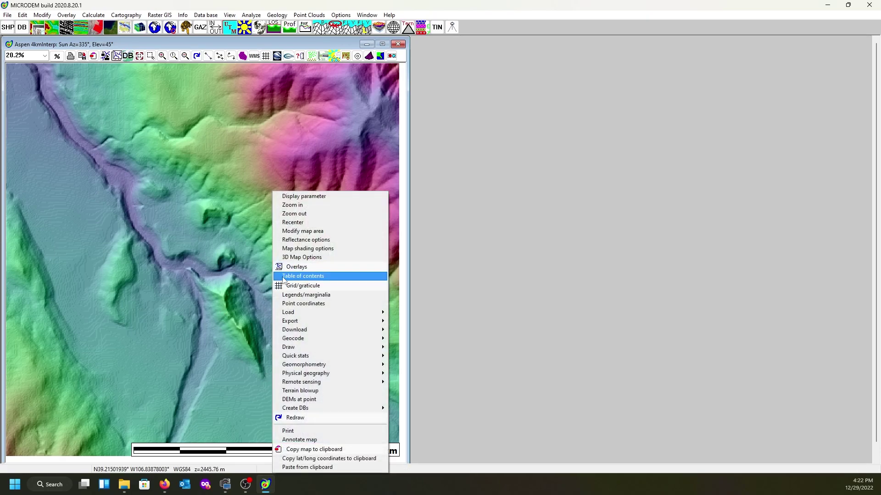
{"action": "left_click", "coordinate": [294, 295]}
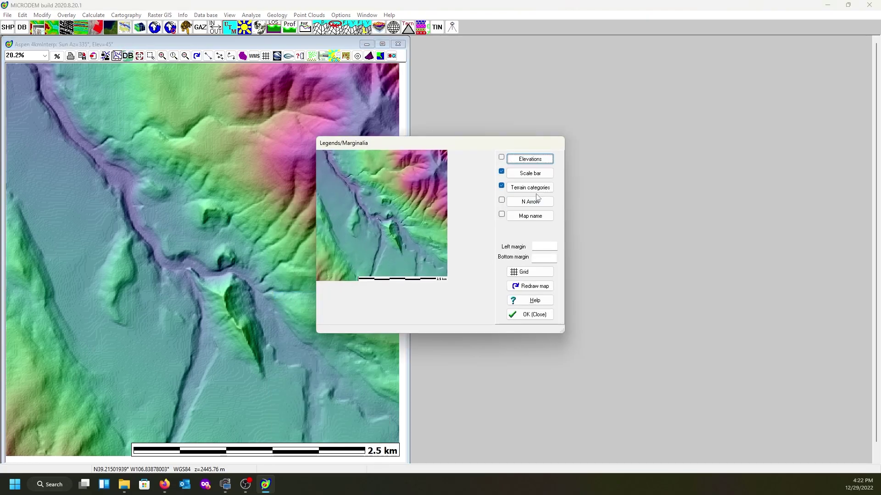
{"action": "left_click", "coordinate": [502, 172]}
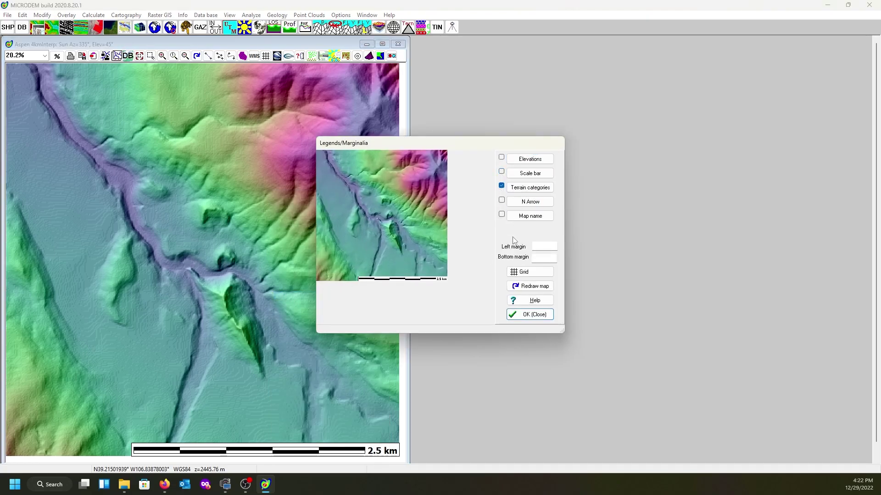
{"action": "left_click", "coordinate": [514, 314]}
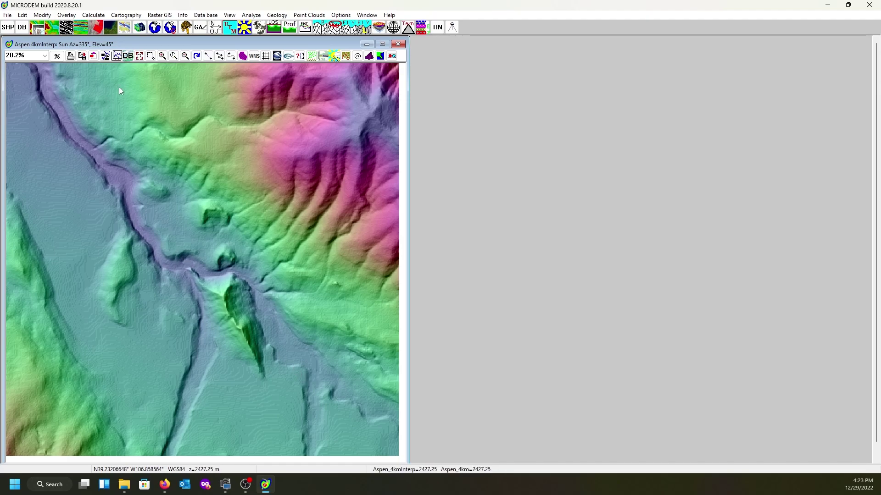
Apply a median filter to the Aspen 4kmInterp DEM with a box size of 12 postings each side of the grid point.
{"action": "left_click", "coordinate": [159, 15]}
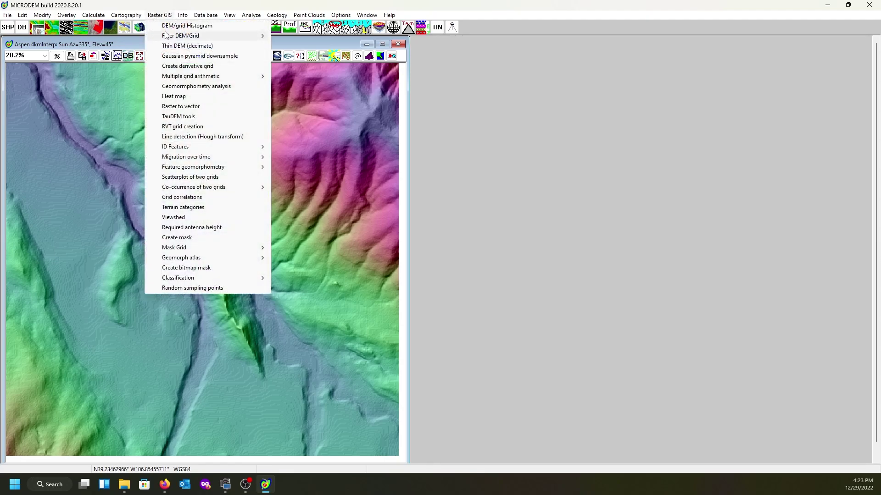
{"action": "mouse_move", "coordinate": [167, 36]}
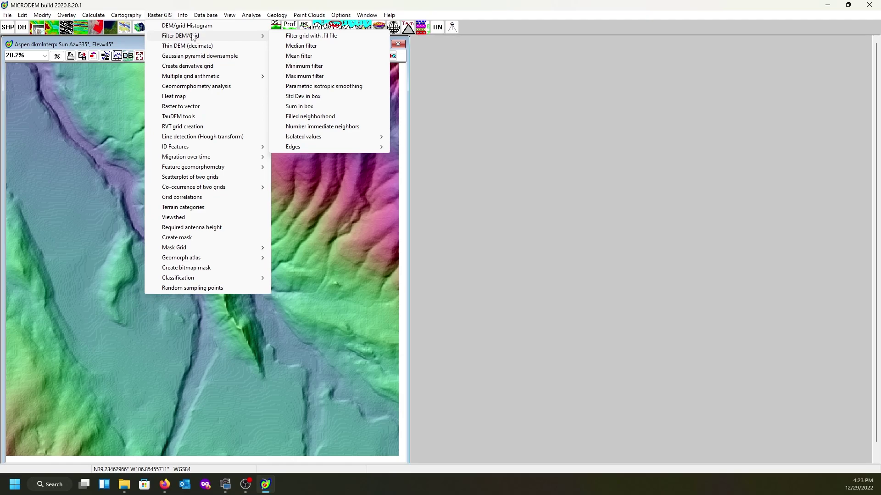
{"action": "left_click", "coordinate": [301, 46]}
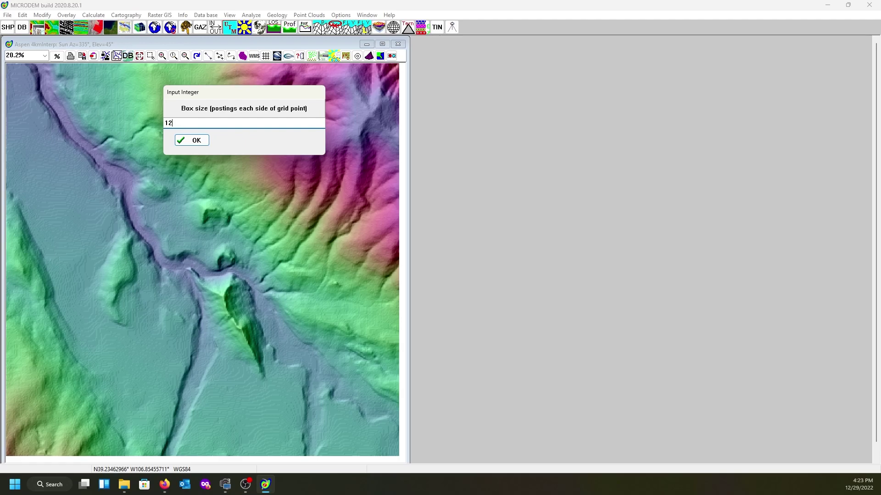
{"action": "left_click", "coordinate": [196, 141]}
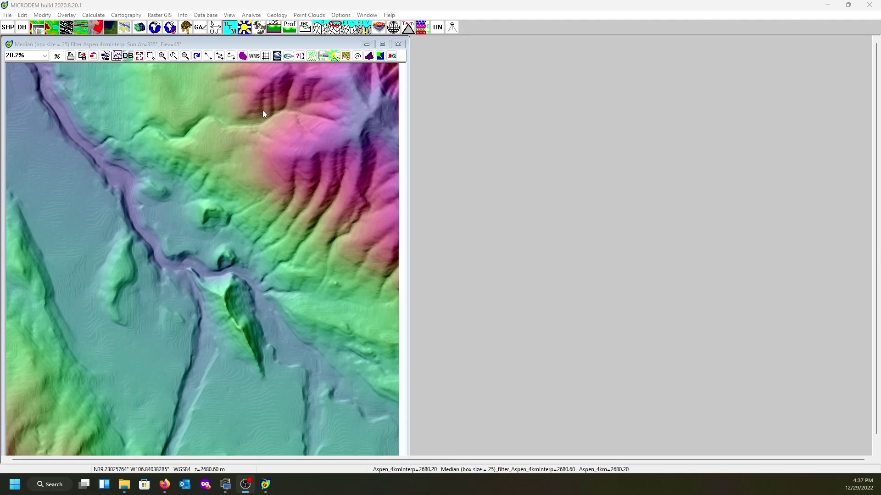
Apply a mean filter to the median-filtered DEM with a box size of 3 postings each side of the grid point.
{"action": "left_click", "coordinate": [165, 15]}
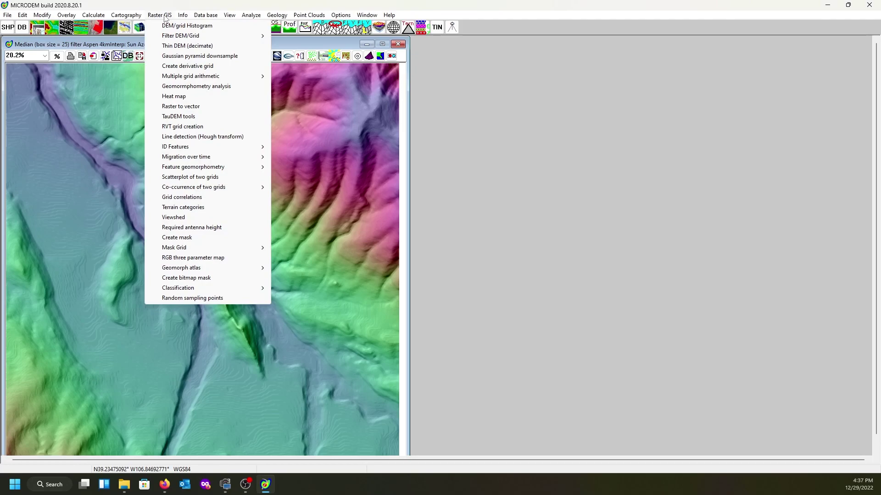
{"action": "mouse_move", "coordinate": [170, 37]}
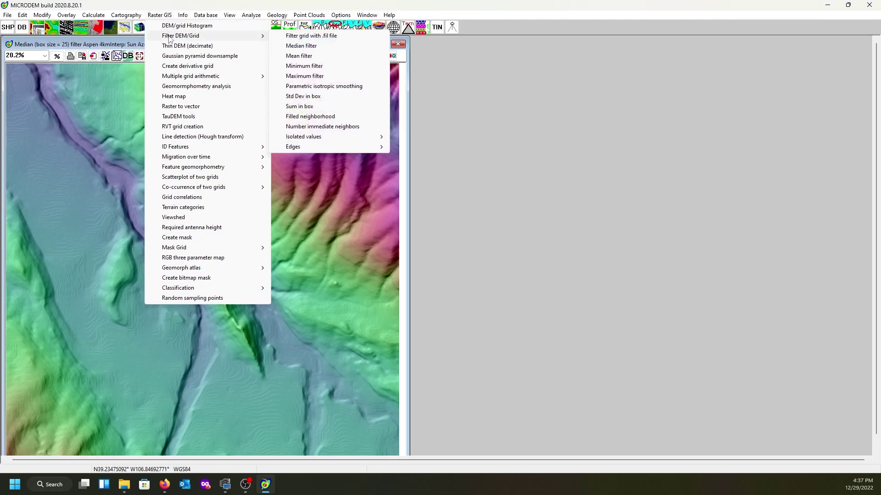
{"action": "left_click", "coordinate": [299, 56]}
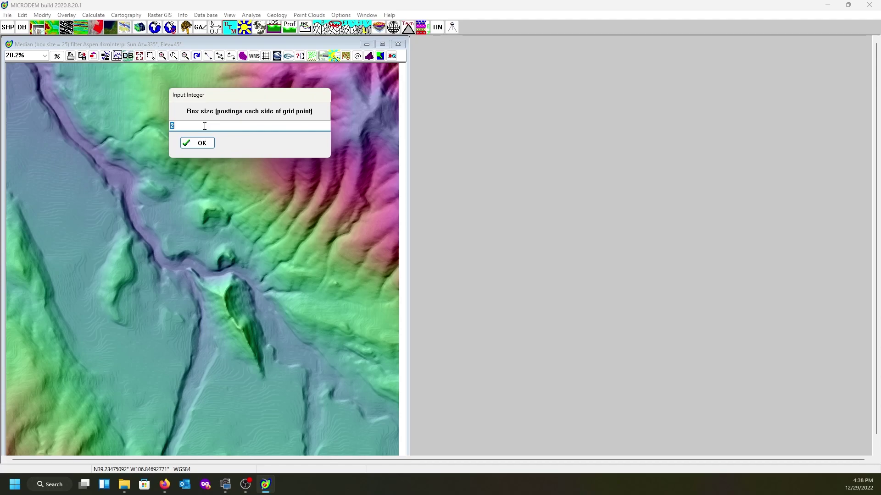
{"action": "left_click_drag", "start_coordinate": [182, 126], "coordinate": [163, 125]}
{"action": "type", "text": "3"}
{"action": "left_click", "coordinate": [198, 144]}
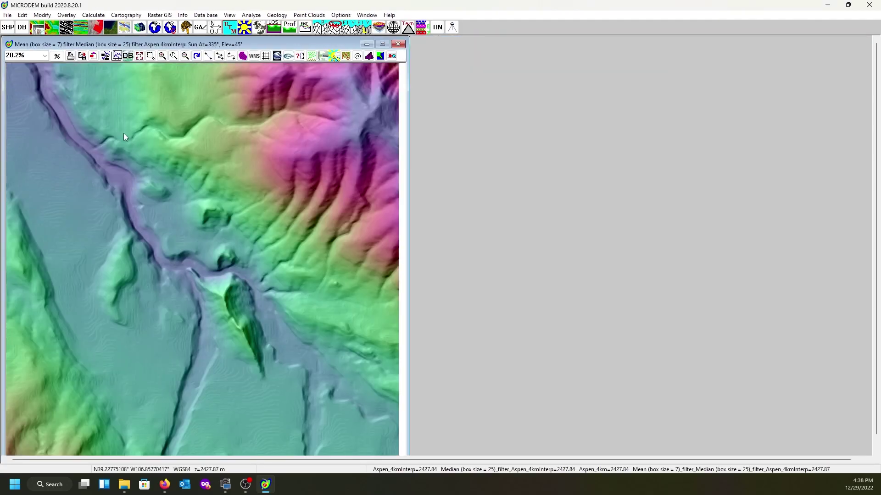
Save the current subset of the mean-filtered map as the MD DEM file Aspen_4kmFinal.dem in the AspenCO folder.
{"action": "left_click", "coordinate": [7, 15]}
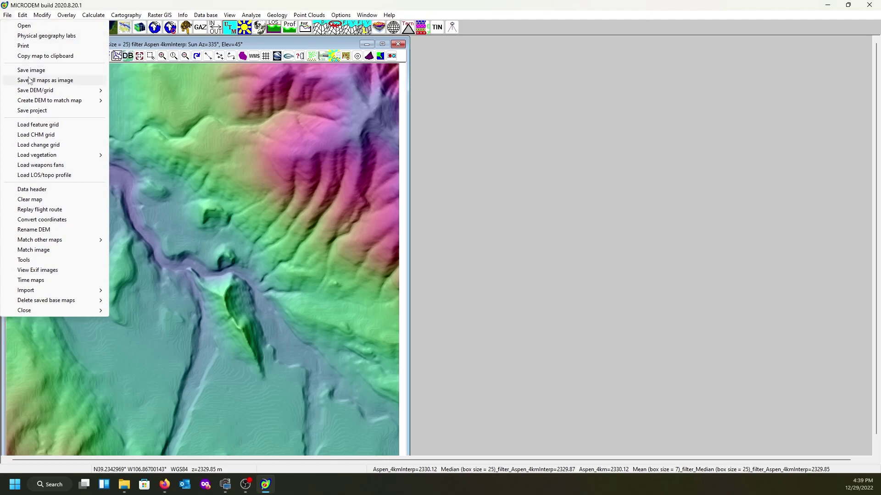
{"action": "mouse_move", "coordinate": [35, 92]}
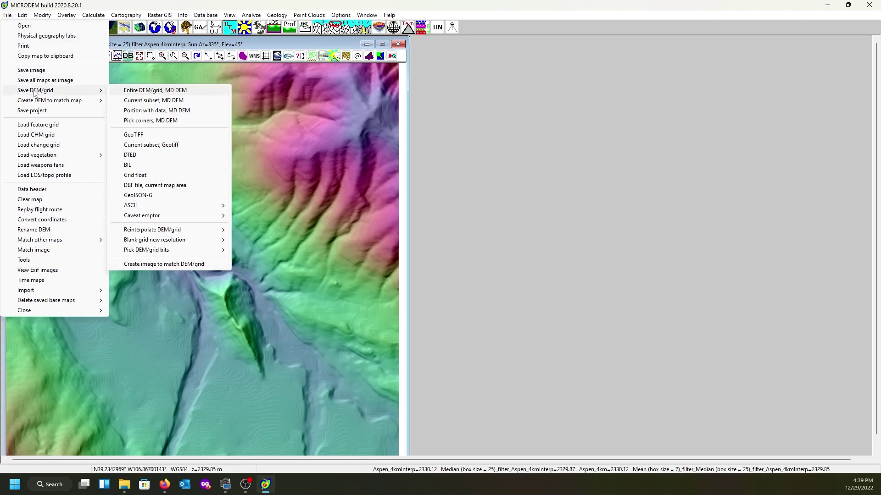
{"action": "left_click", "coordinate": [138, 101]}
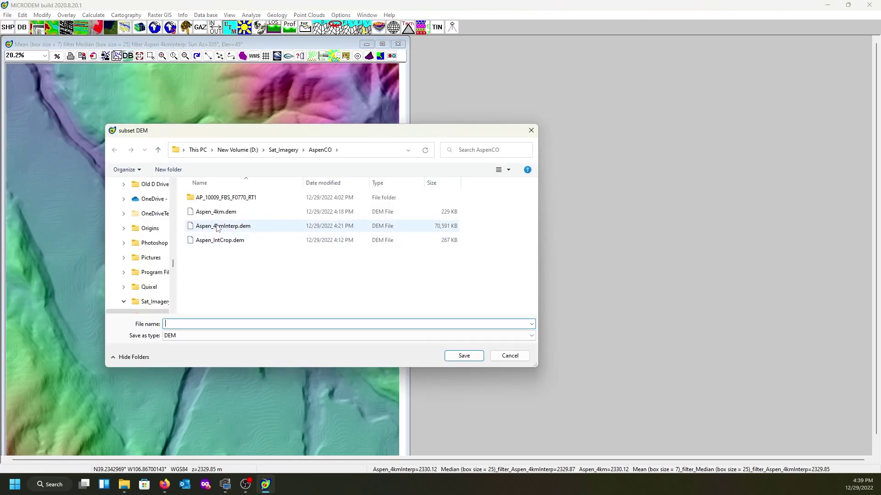
{"action": "left_click", "coordinate": [217, 228]}
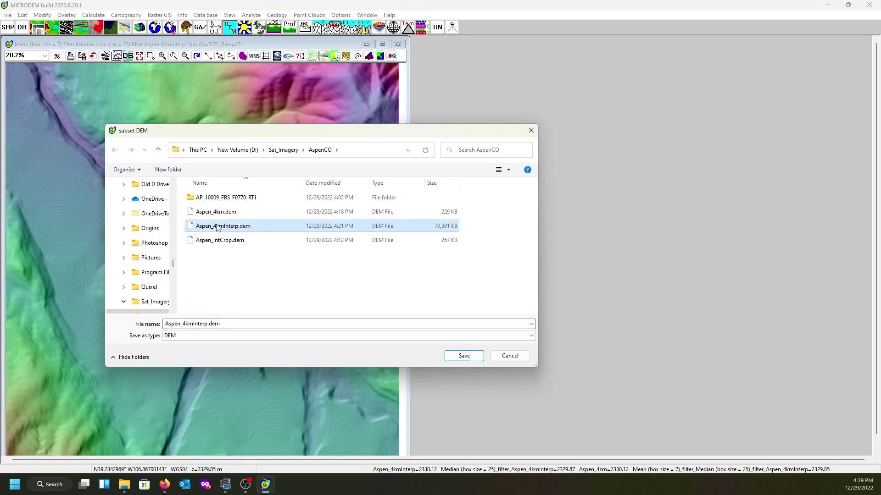
{"action": "left_click", "coordinate": [207, 324]}
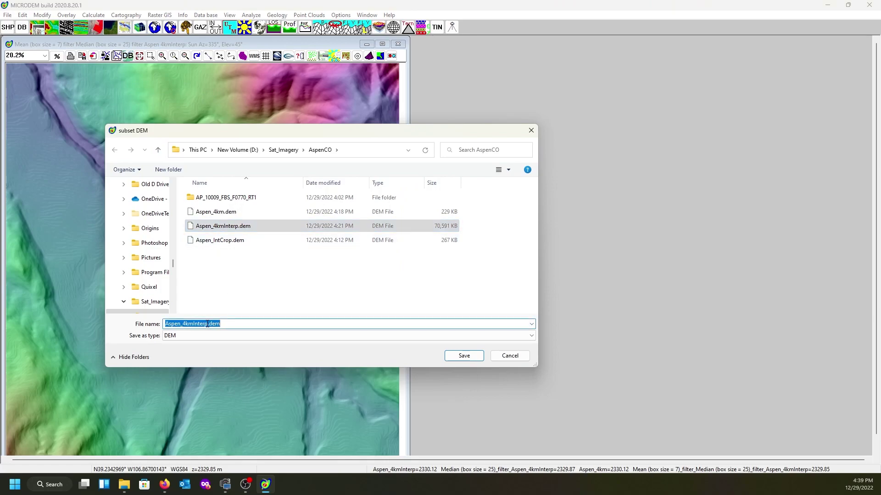
{"action": "left_click", "coordinate": [207, 324]}
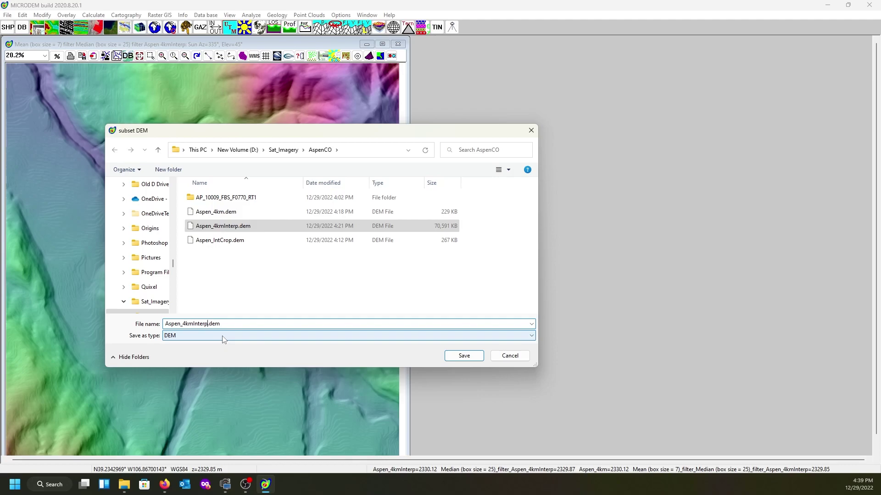
{"action": "key", "text": "BackSpace"}
{"action": "key", "text": "BackSpace"}
{"action": "key", "text": "BackSpace"}
{"action": "key", "text": "BackSpace"}
{"action": "key", "text": "BackSpace"}
{"action": "key", "text": "BackSpace"}
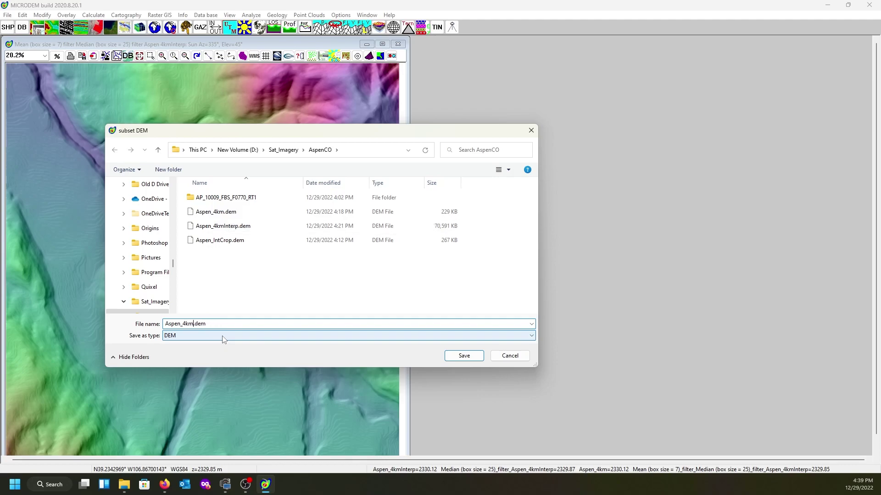
{"action": "type", "text": "Final"}
{"action": "left_click", "coordinate": [463, 356]}
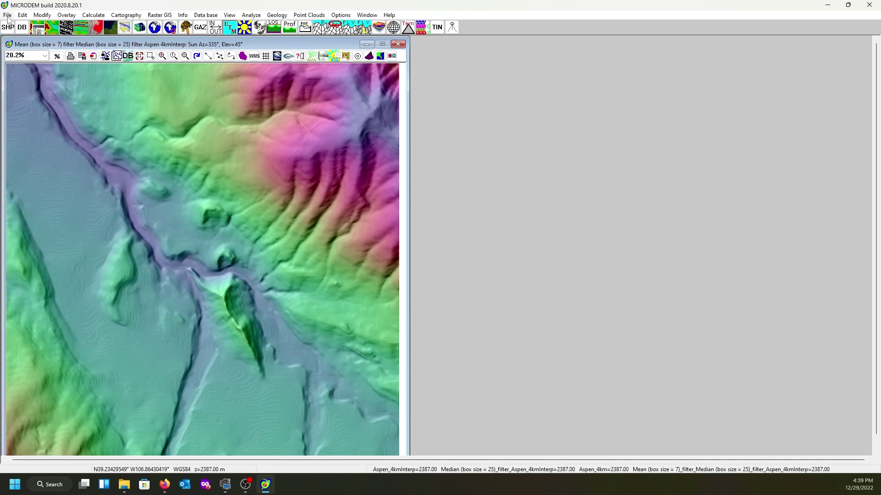
Close all open map windows and bring up the file selection for opening a DEM.
{"action": "left_click", "coordinate": [398, 45]}
{"action": "left_click", "coordinate": [398, 45]}
{"action": "left_click", "coordinate": [398, 44]}
{"action": "left_click", "coordinate": [398, 45]}
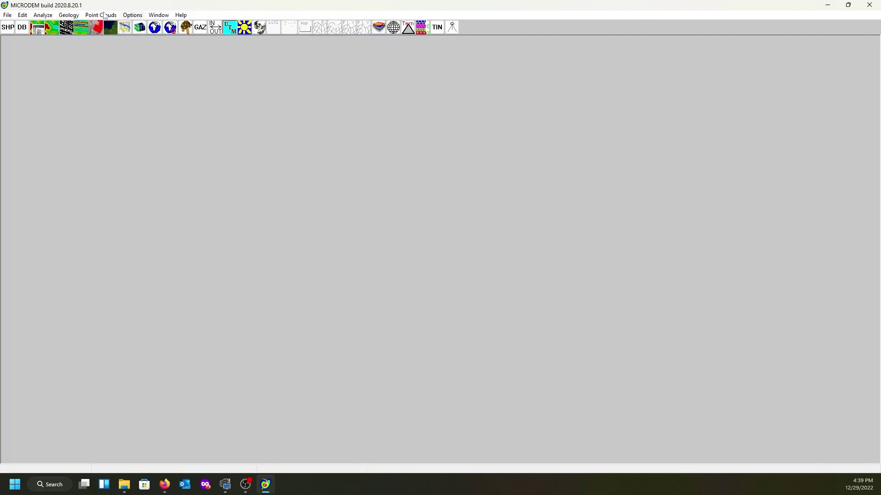
{"action": "left_click", "coordinate": [11, 18]}
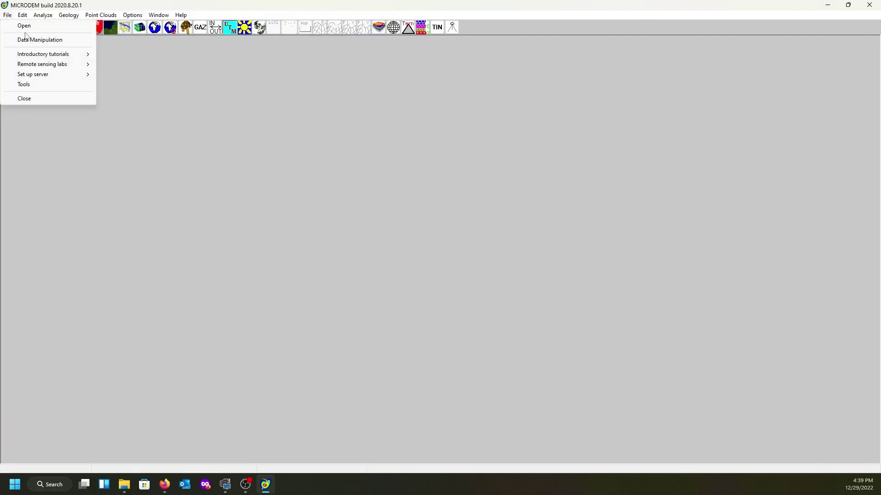
{"action": "left_click", "coordinate": [26, 27]}
{"action": "left_click", "coordinate": [60, 57]}
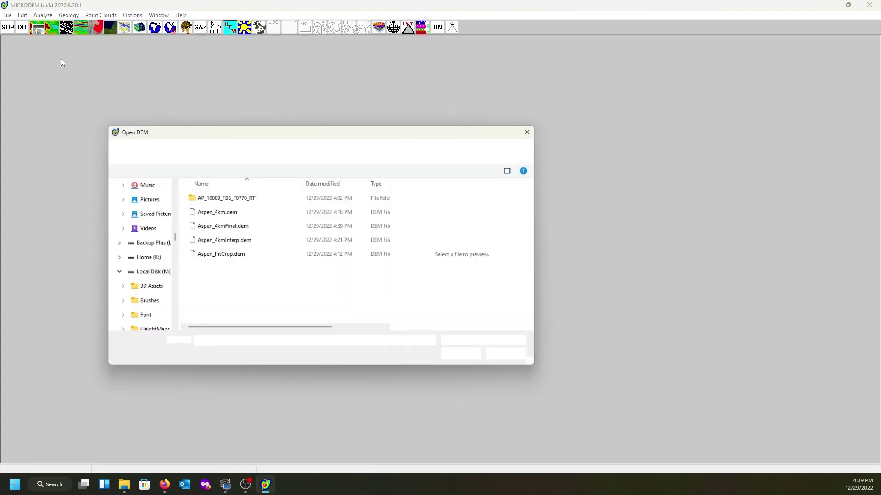
Open Aspen_4kmFinal.dem and save it as a GeoTIFF named Aspen_4kmFinal in the AspenCO folder.
{"action": "left_click", "coordinate": [209, 227]}
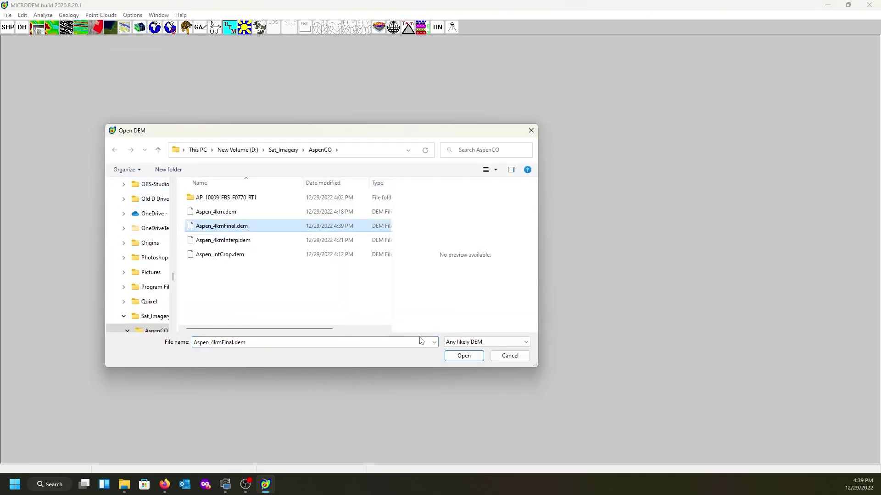
{"action": "left_click", "coordinate": [464, 356]}
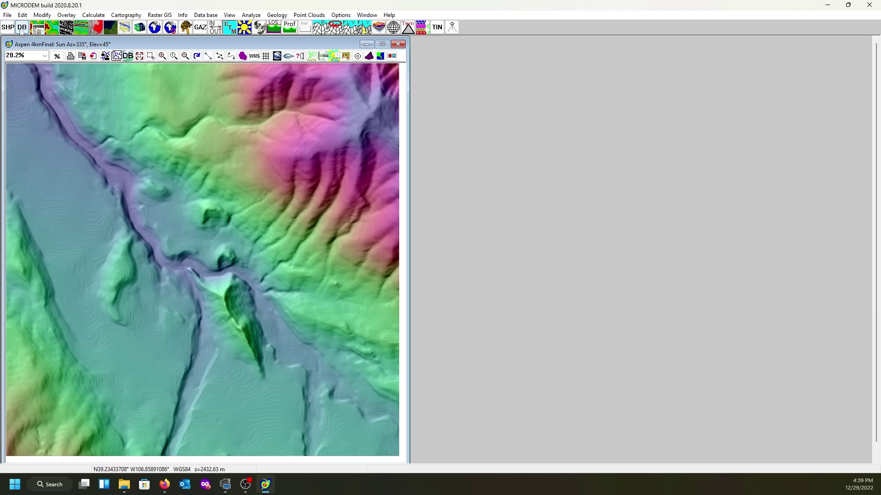
{"action": "left_click", "coordinate": [8, 16]}
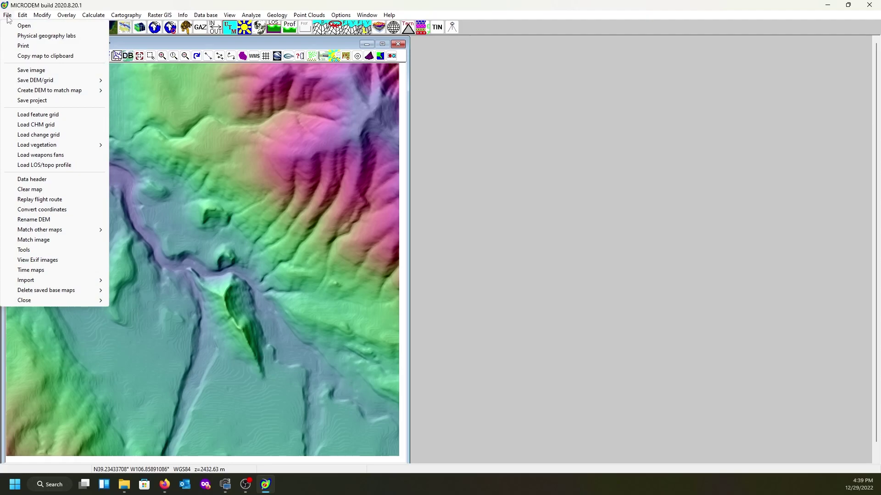
{"action": "mouse_move", "coordinate": [50, 83]}
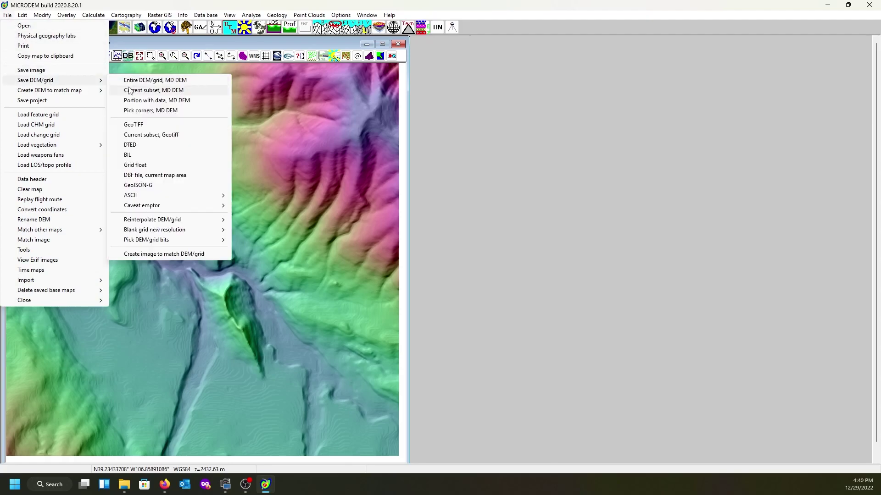
{"action": "left_click", "coordinate": [138, 124]}
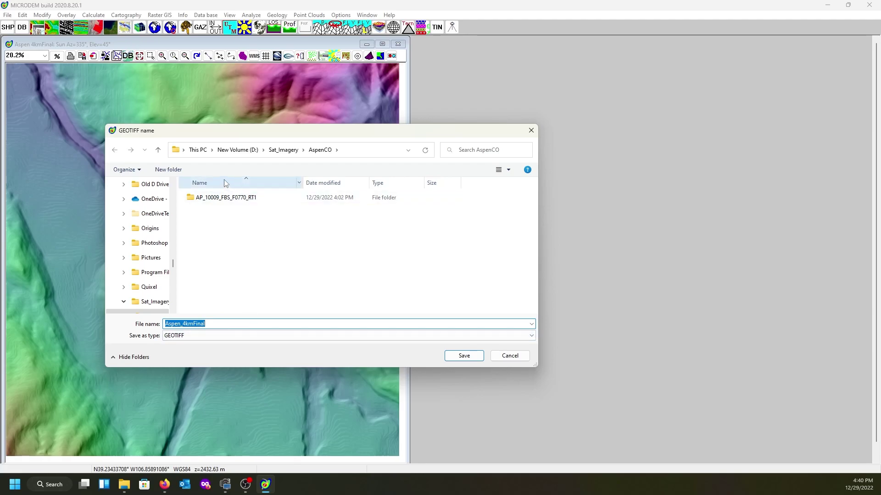
{"action": "left_click", "coordinate": [219, 324]}
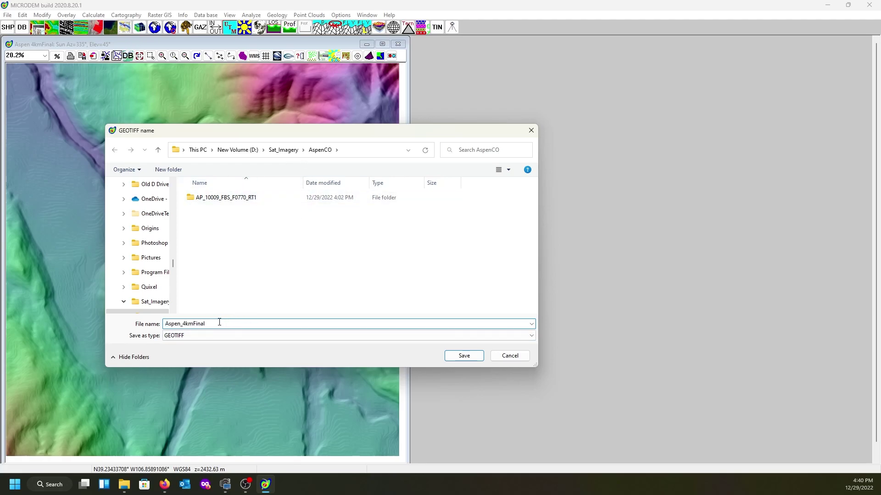
{"action": "left_click", "coordinate": [463, 356]}
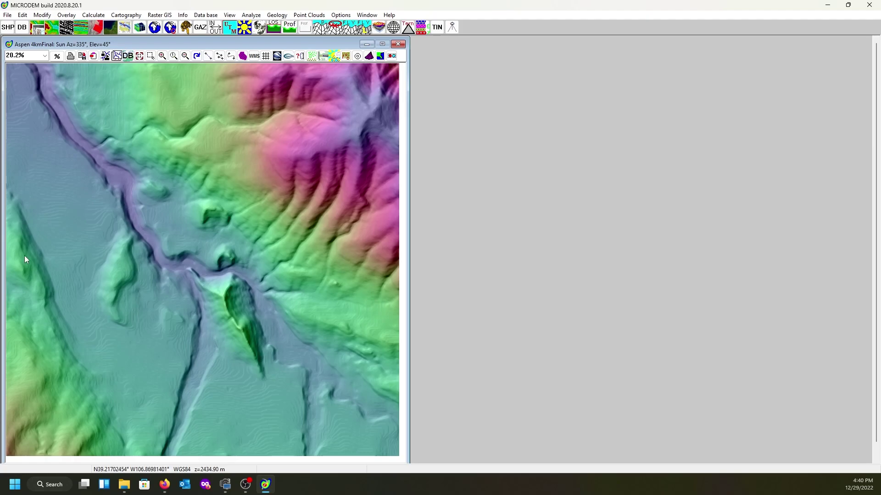
In File Explorer, view the details of the exported Aspen_4kmFinal TIF in AspenCO and of temp_dem in the C: drive's mapdata\temp folder.
{"action": "left_click", "coordinate": [125, 485]}
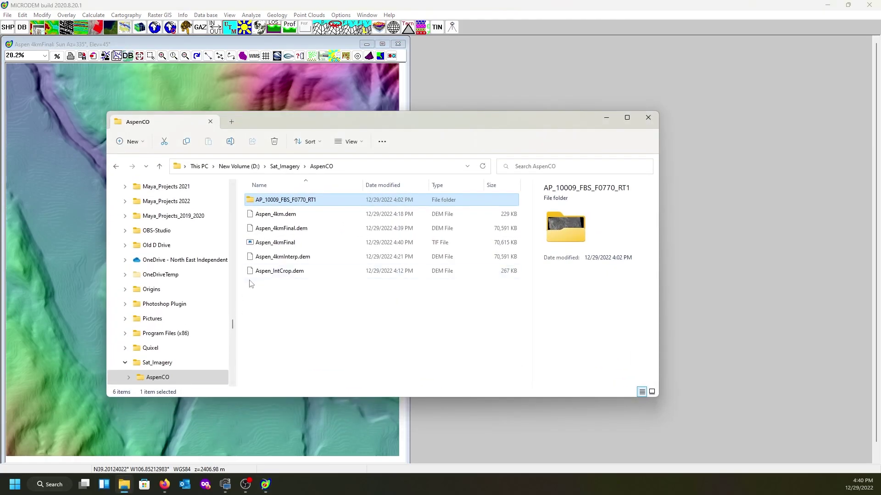
{"action": "left_click", "coordinate": [291, 246]}
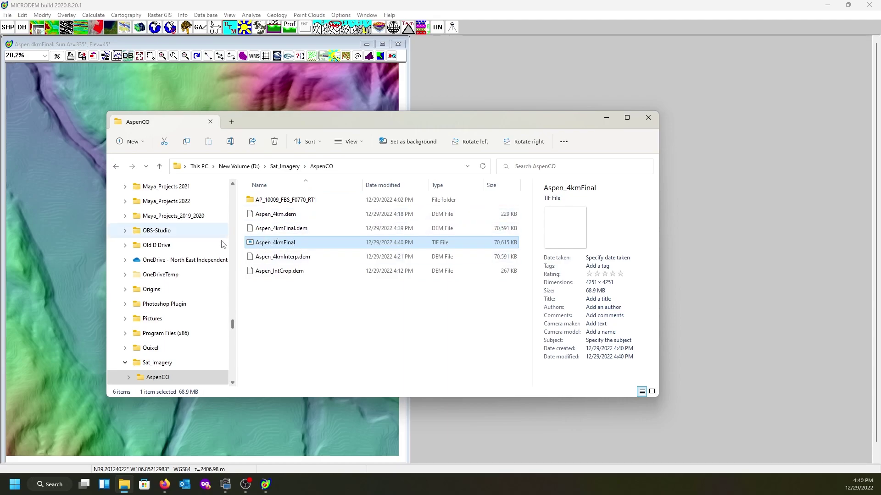
{"action": "left_click", "coordinate": [199, 166]}
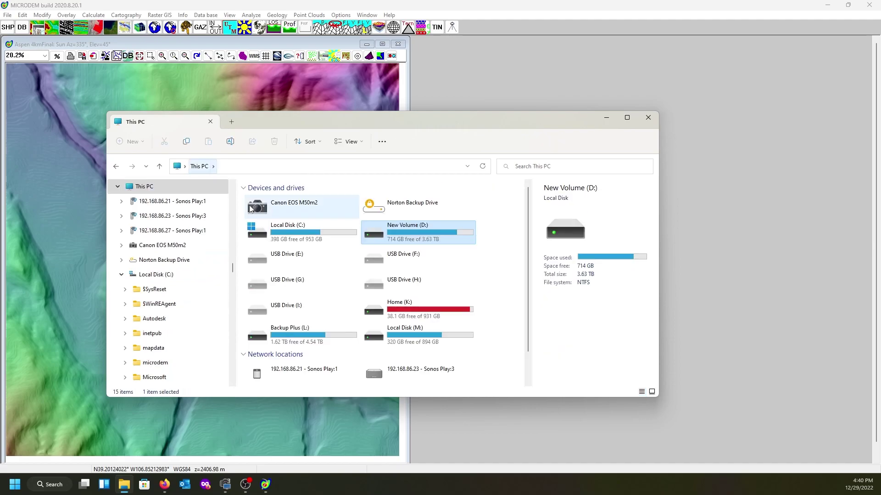
{"action": "double_click", "coordinate": [293, 232]}
{"action": "scroll", "coordinate": [291, 271], "scroll_direction": "down", "scroll_amount": 3}
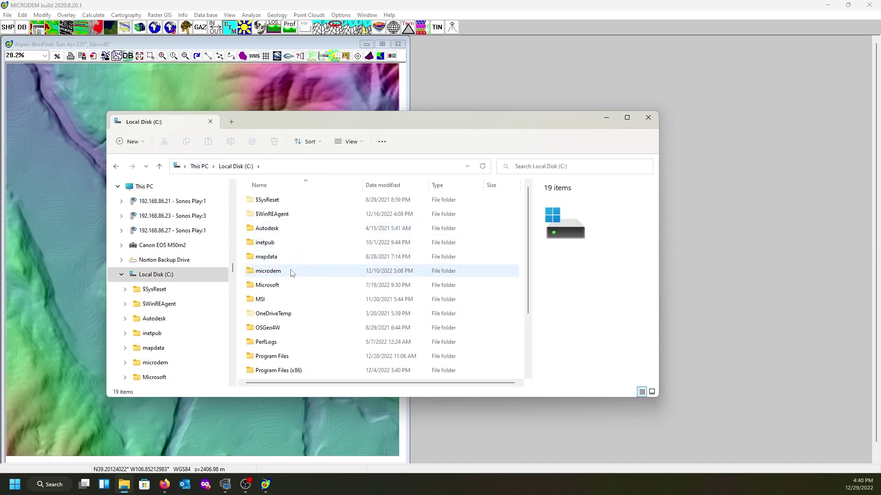
{"action": "scroll", "coordinate": [280, 264], "scroll_direction": "up", "scroll_amount": 1}
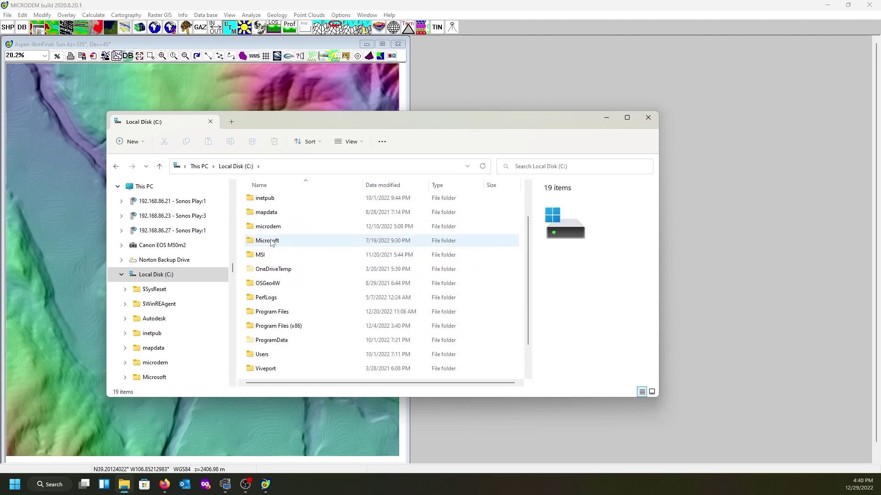
{"action": "double_click", "coordinate": [257, 213]}
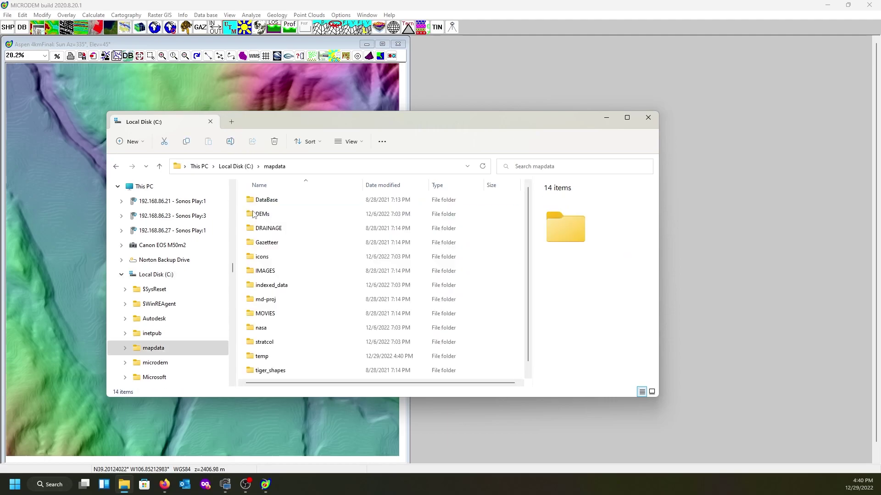
{"action": "scroll", "coordinate": [308, 261], "scroll_direction": "down", "scroll_amount": 1}
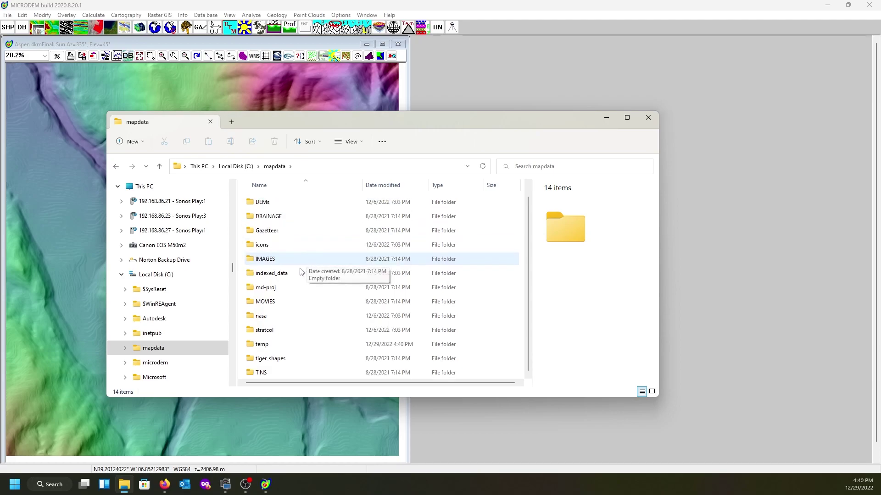
{"action": "double_click", "coordinate": [257, 345]}
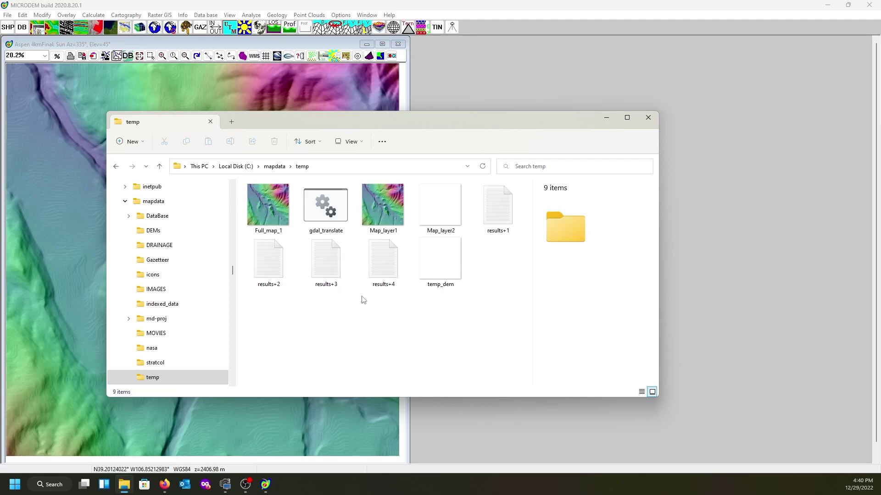
{"action": "left_click", "coordinate": [444, 275]}
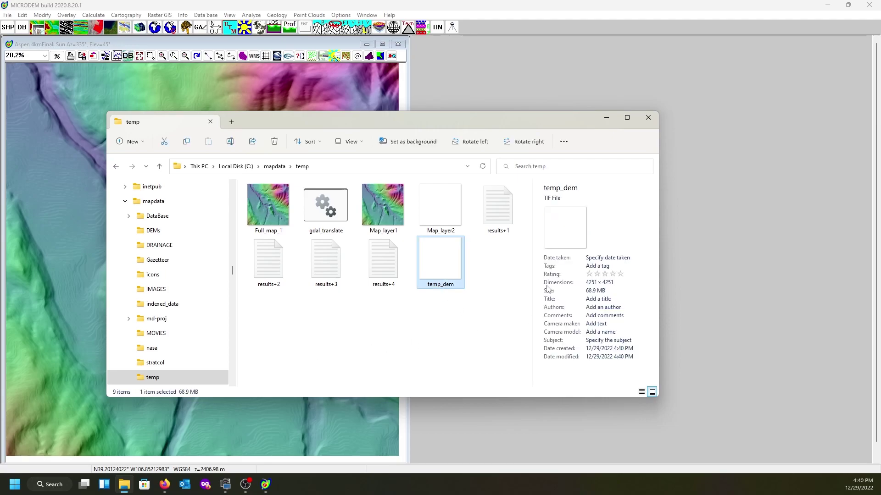
Open the AspenCO folder in a second File Explorer window and compare its Aspen_4kmFinal TIF with temp_dem side by side.
{"action": "left_click_drag", "start_coordinate": [431, 119], "coordinate": [469, 108]}
{"action": "right_click", "coordinate": [122, 489]}
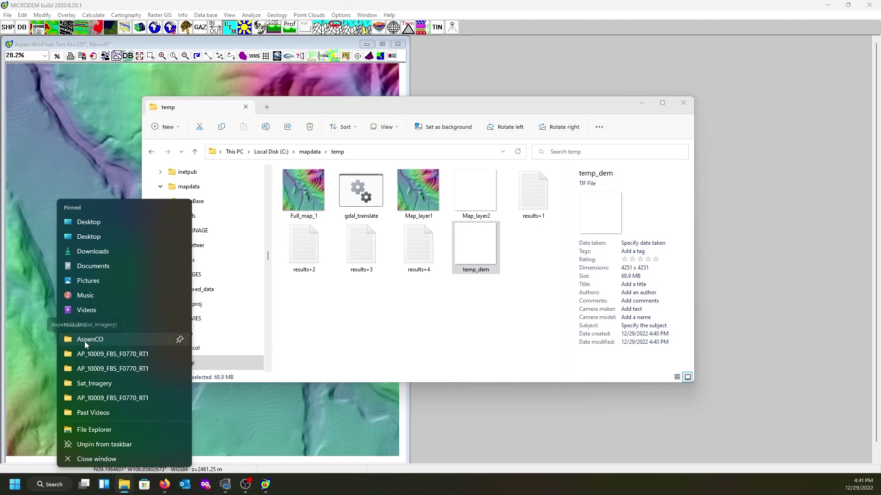
{"action": "left_click", "coordinate": [84, 341]}
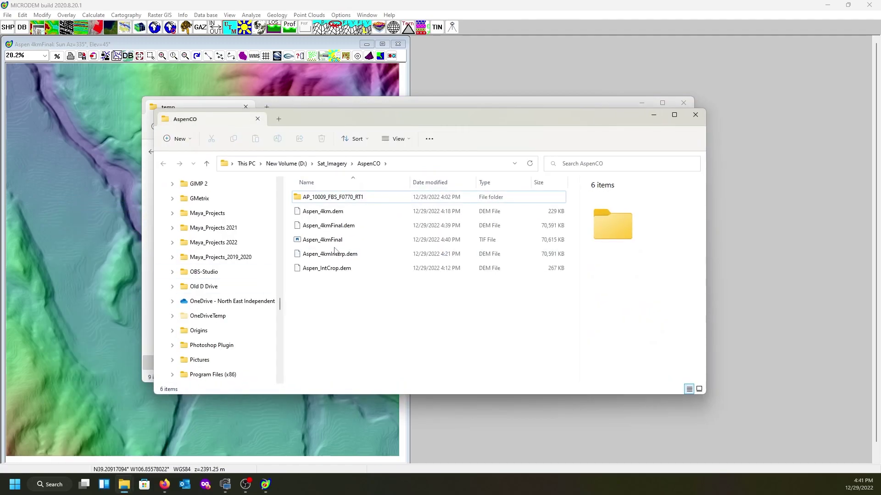
{"action": "left_click", "coordinate": [332, 242]}
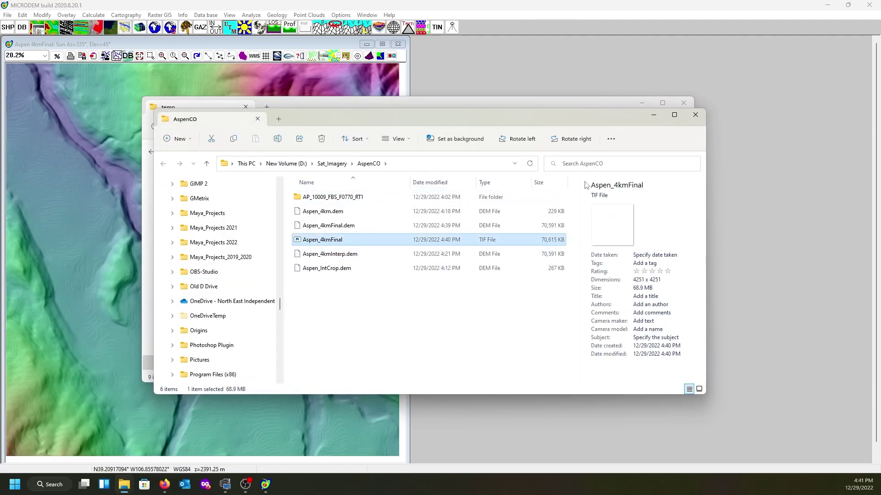
{"action": "left_click_drag", "start_coordinate": [549, 116], "coordinate": [539, 176]}
{"action": "left_click_drag", "start_coordinate": [545, 263], "coordinate": [218, 123]}
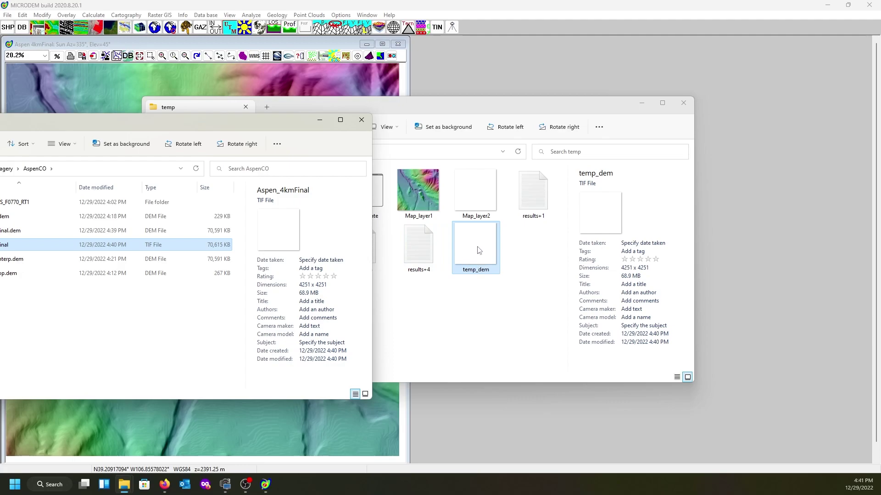
{"action": "left_click_drag", "start_coordinate": [178, 120], "coordinate": [464, 124]}
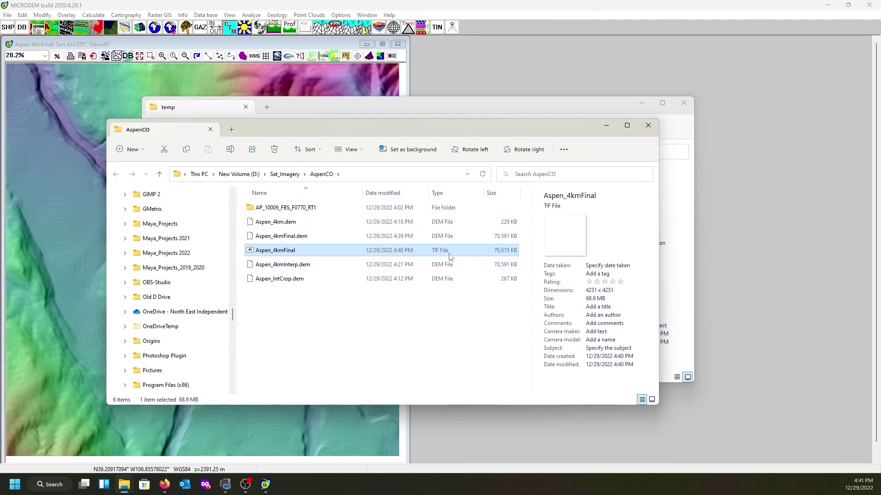
{"action": "left_click_drag", "start_coordinate": [464, 130], "coordinate": [169, 212]}
{"action": "left_click", "coordinate": [443, 106]}
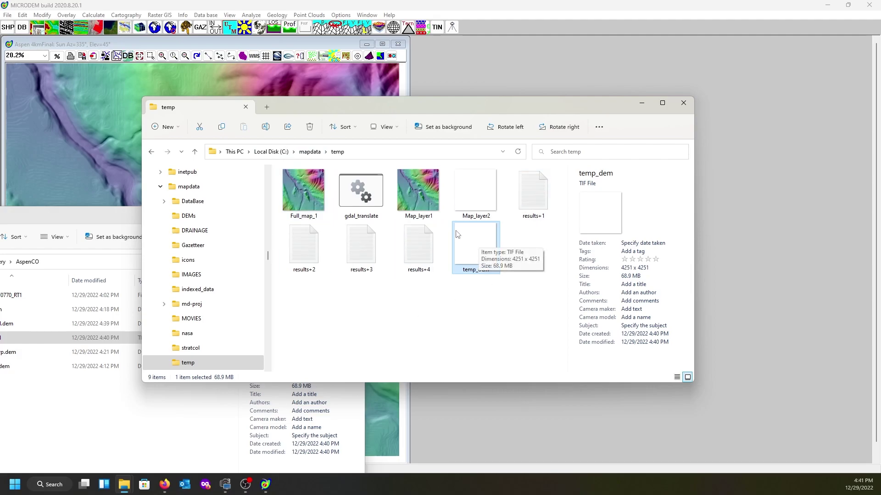
{"action": "left_click_drag", "start_coordinate": [482, 106], "coordinate": [519, 94]}
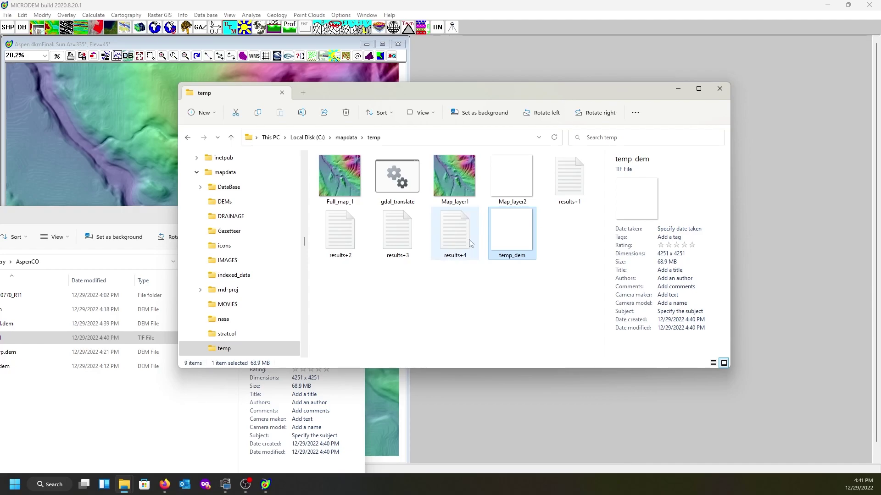
Close the temp folder window and move the AspenCO window out of the way of the MICRODEM map.
{"action": "left_click", "coordinate": [719, 89]}
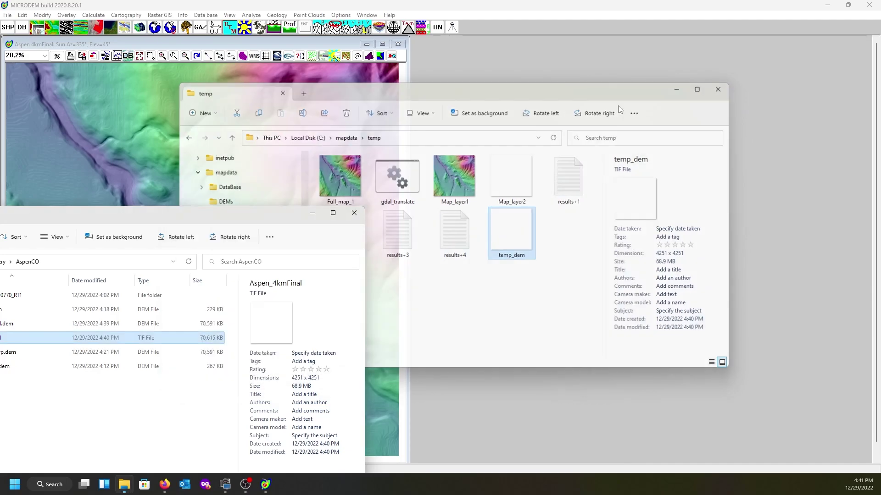
{"action": "left_click_drag", "start_coordinate": [242, 211], "coordinate": [495, 117]}
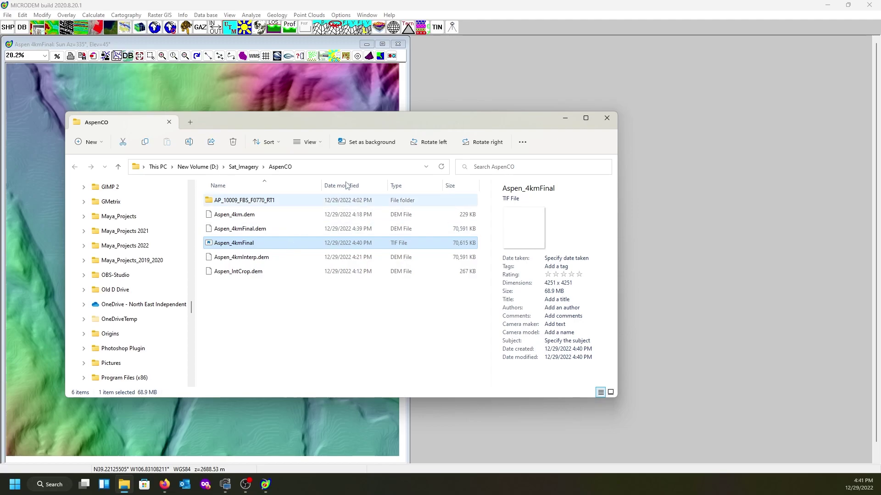
{"action": "left_click_drag", "start_coordinate": [373, 115], "coordinate": [0, 92]}
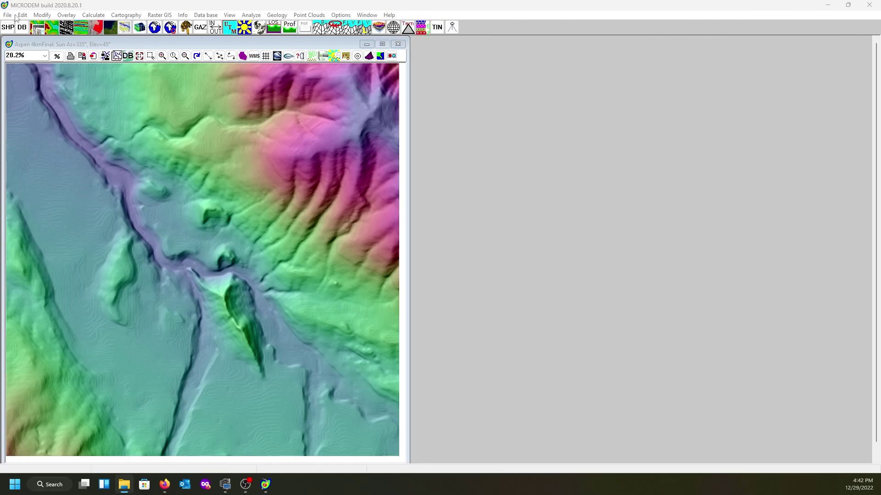
Close the Aspen 4kmFinal map and MICRODEM, and start World Machine Standard.
{"action": "left_click", "coordinate": [397, 44]}
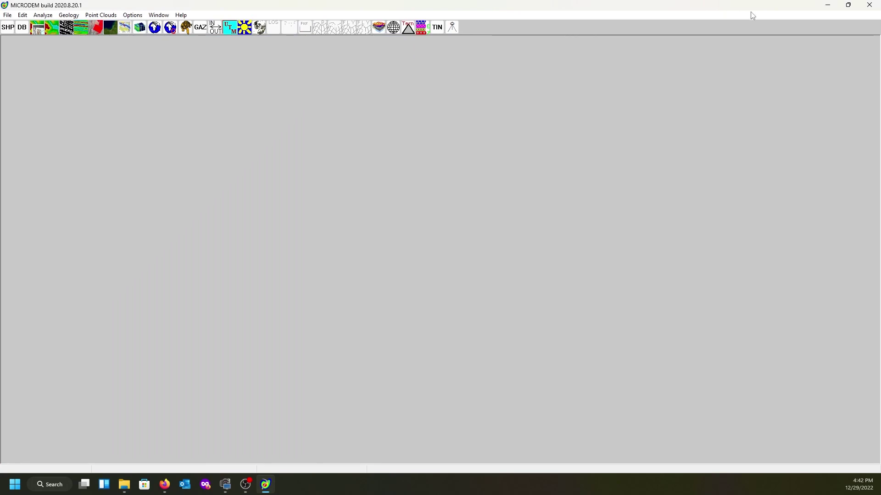
{"action": "left_click", "coordinate": [870, 5]}
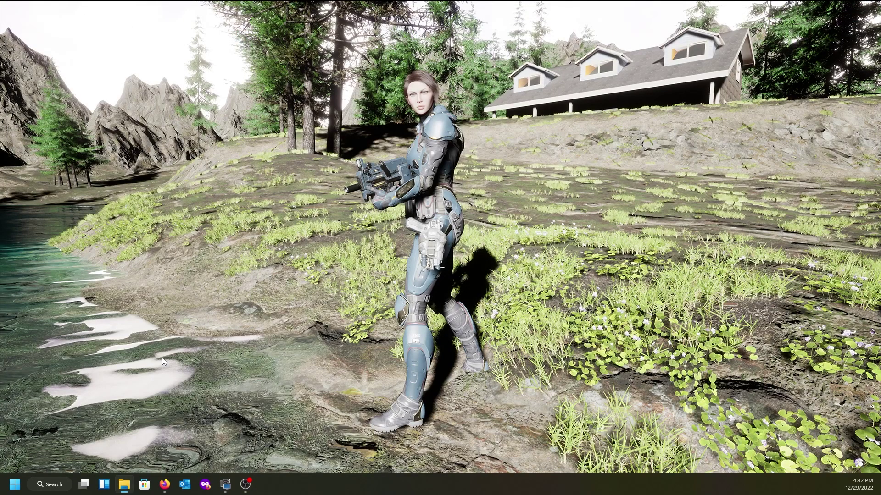
{"action": "left_click", "coordinate": [52, 489]}
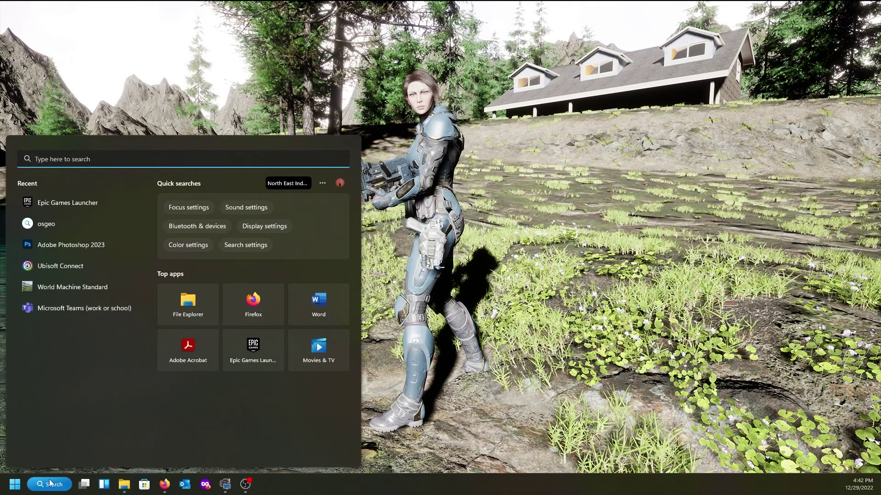
{"action": "left_click", "coordinate": [53, 287]}
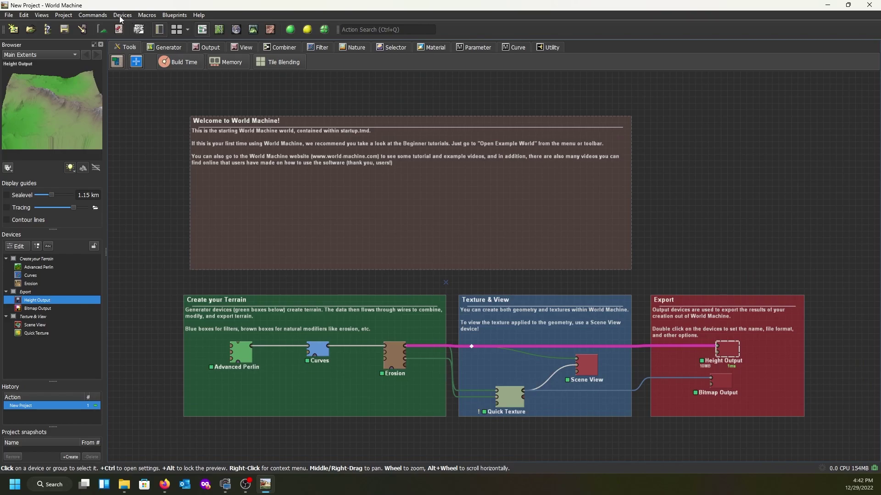
Preview the starter project's Advanced Perlin, Curves and Erosion devices, and delete all of the project's device groups.
{"action": "left_click", "coordinate": [281, 169]}
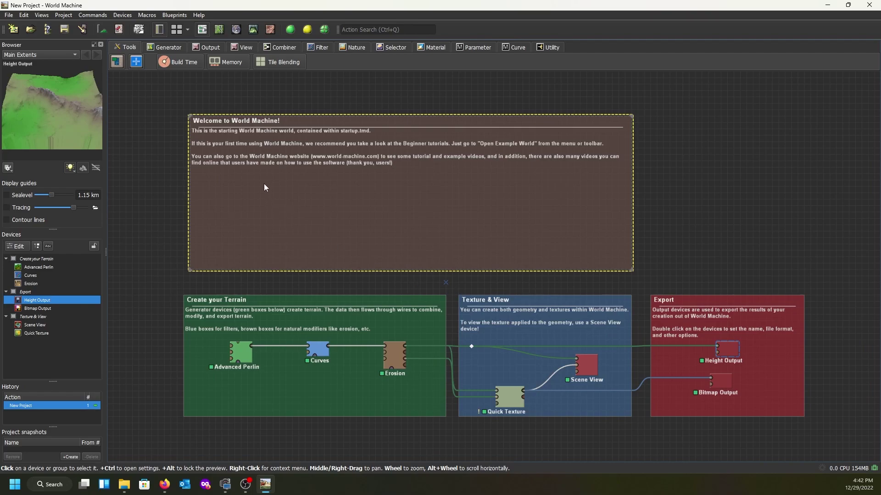
{"action": "left_click", "coordinate": [238, 348]}
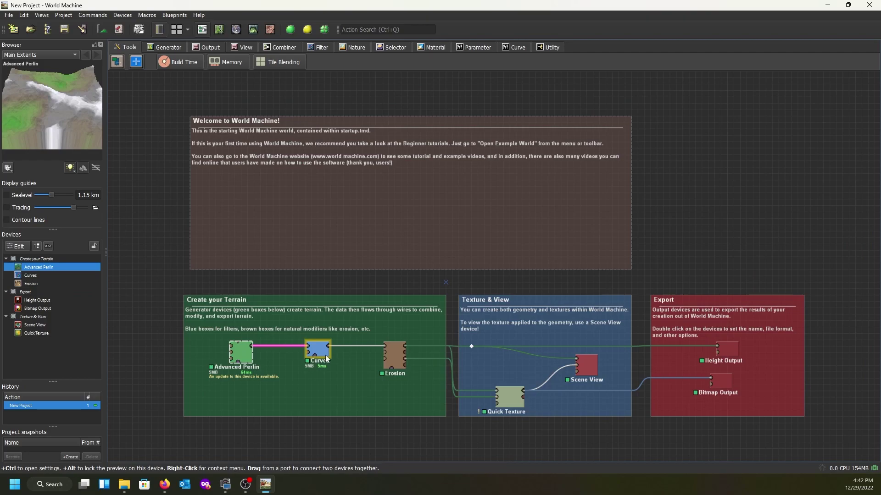
{"action": "left_click", "coordinate": [317, 349]}
{"action": "left_click", "coordinate": [394, 356]}
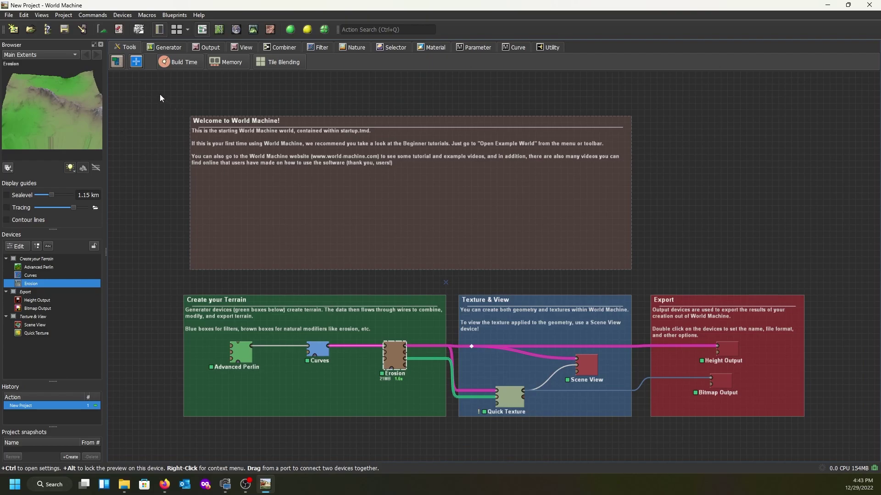
{"action": "left_click_drag", "start_coordinate": [147, 90], "coordinate": [826, 429]}
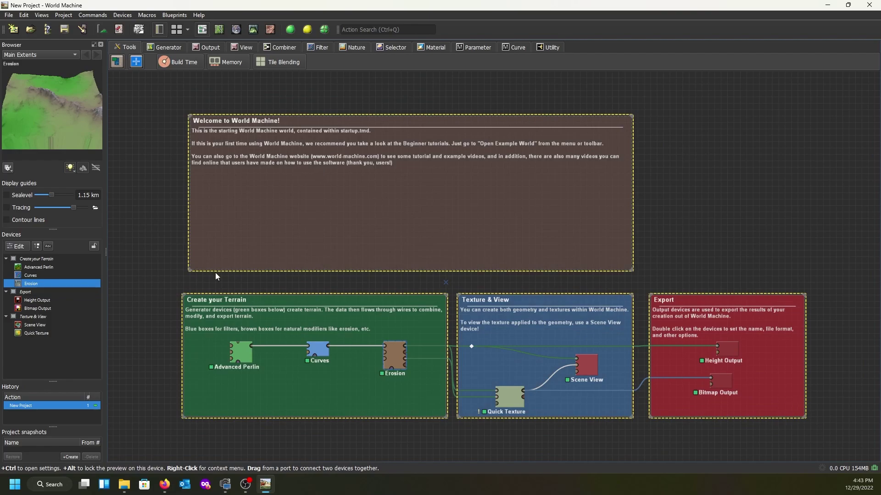
{"action": "key", "text": "Delete"}
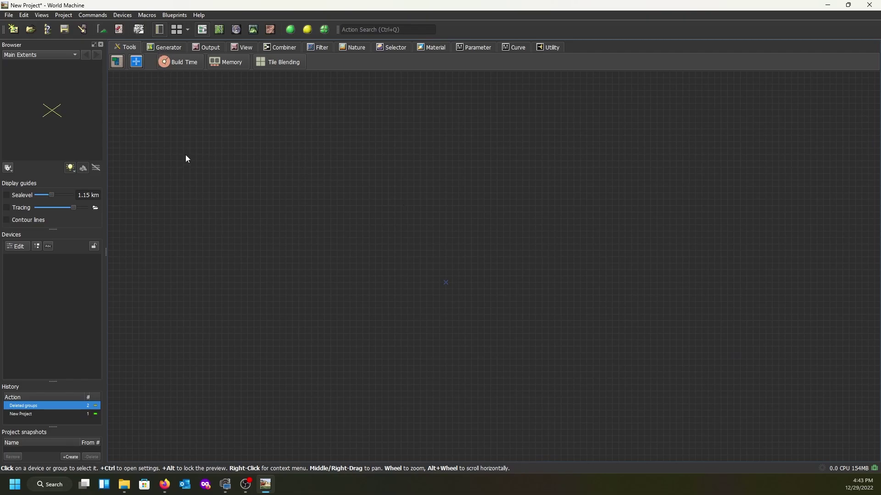
Check the build resolution types in the project settings, keep Power of two plus one, and estimate the build time.
{"action": "left_click", "coordinate": [162, 48]}
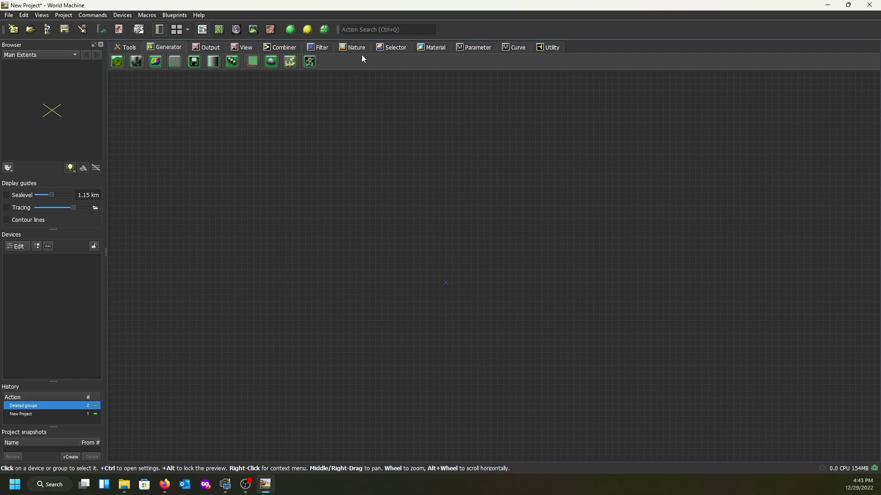
{"action": "left_click", "coordinate": [102, 29]}
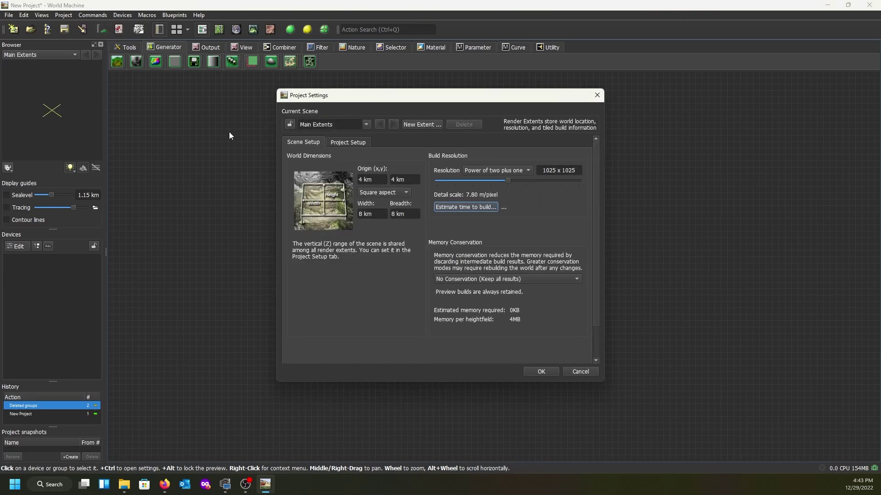
{"action": "left_click", "coordinate": [527, 171]}
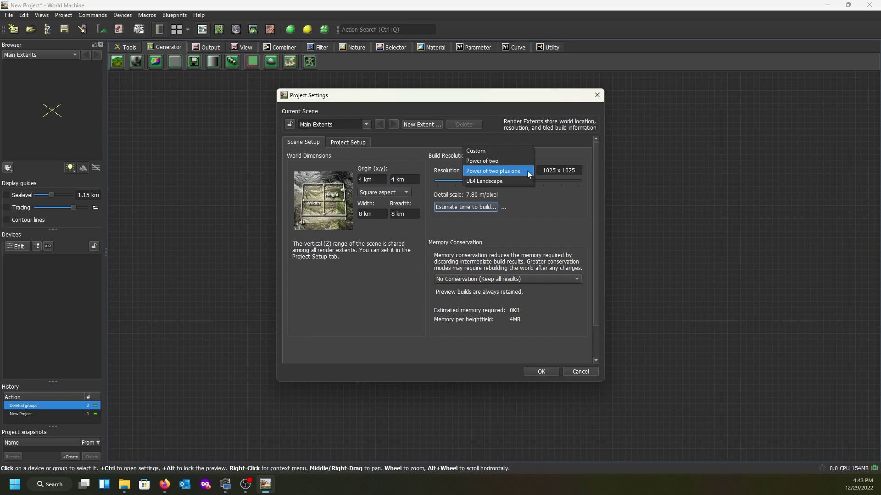
{"action": "left_click", "coordinate": [482, 171]}
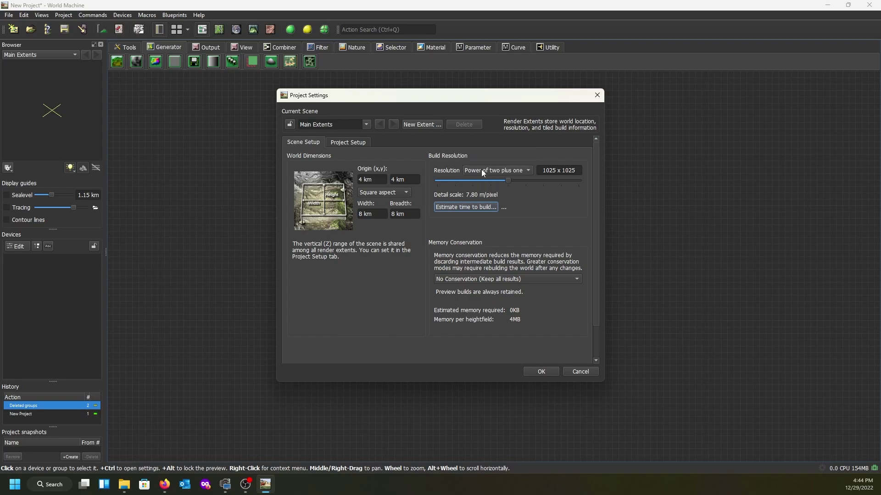
{"action": "left_click", "coordinate": [482, 206]}
Review the project-wide details, colors and dimension preferences, return to the scene setup, and accept the project settings.
{"action": "left_click", "coordinate": [348, 143]}
{"action": "scroll", "coordinate": [449, 249], "scroll_direction": "down", "scroll_amount": 2}
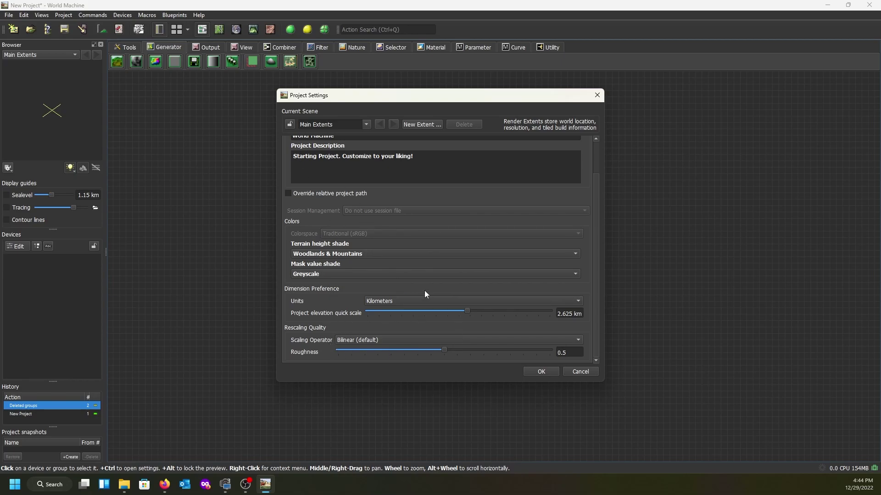
{"action": "scroll", "coordinate": [408, 295], "scroll_direction": "up", "scroll_amount": 5}
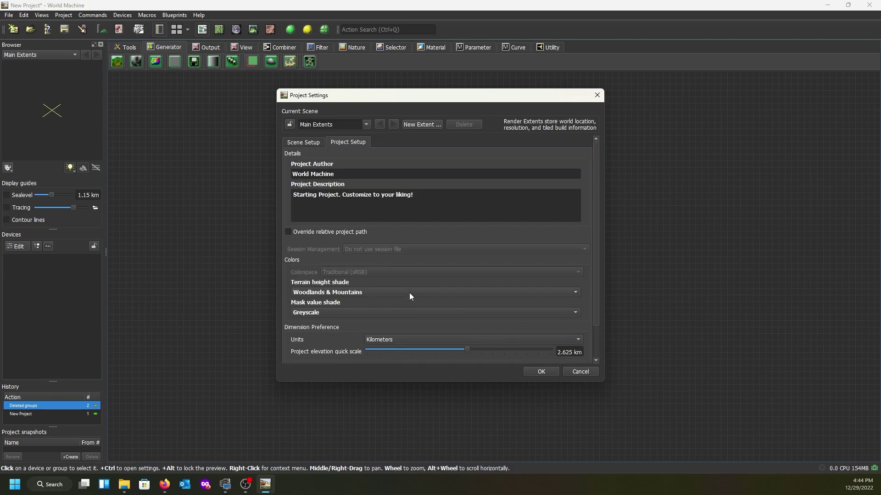
{"action": "left_click", "coordinate": [297, 141]}
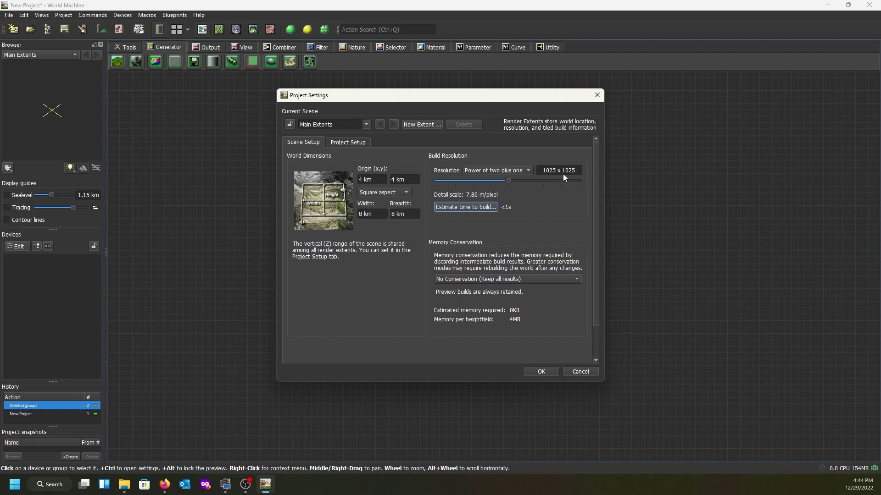
{"action": "left_click", "coordinate": [541, 372]}
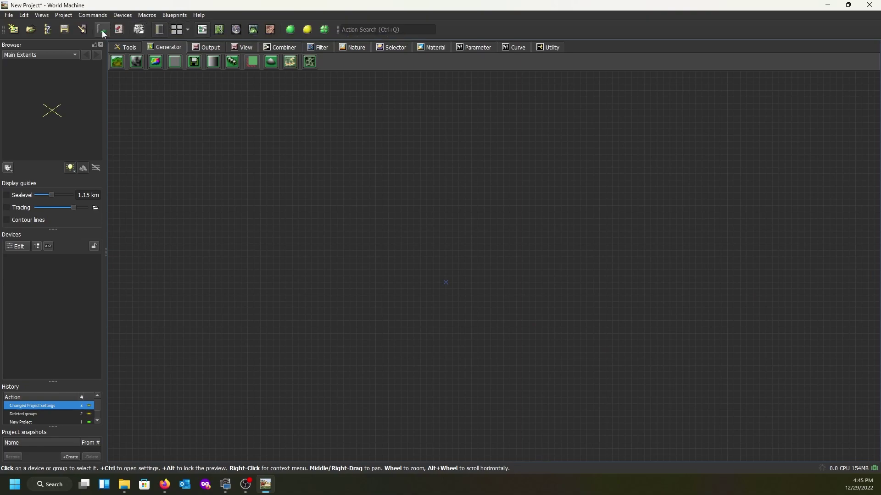
Show the device workspace side by side with the 3D view and place a File Input device in the workspace.
{"action": "left_click", "coordinate": [176, 32]}
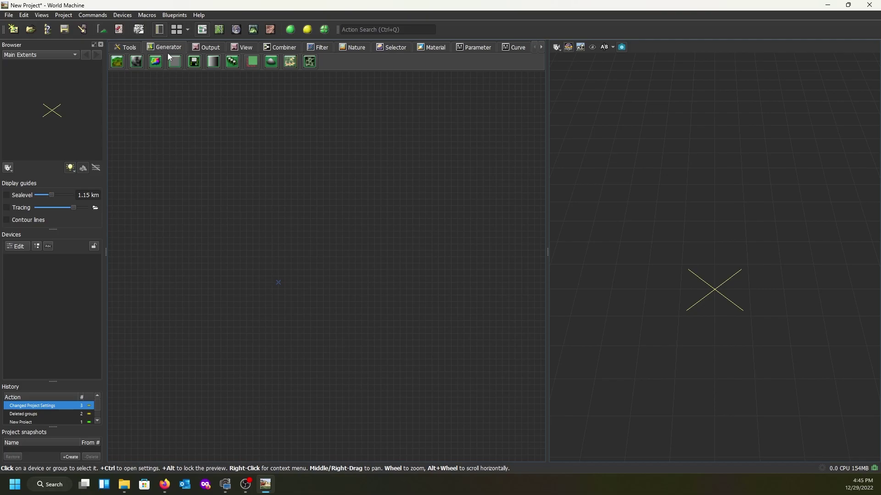
{"action": "left_click", "coordinate": [194, 65]}
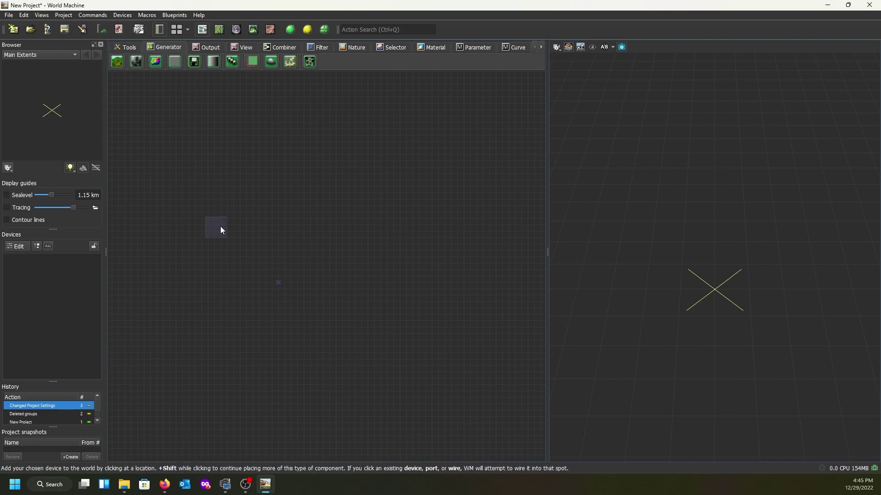
{"action": "left_click", "coordinate": [172, 206]}
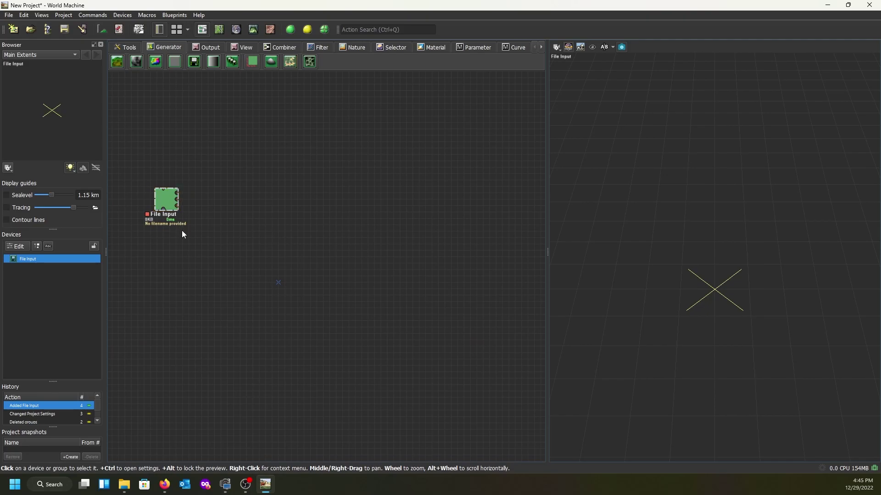
Load the Aspen_4kmFinal TIF from the Sat_Imagery/AspenCO folder on drive D into the File Input device as a heightfield.
{"action": "double_click", "coordinate": [164, 200]}
{"action": "left_click_drag", "start_coordinate": [475, 219], "coordinate": [336, 105]}
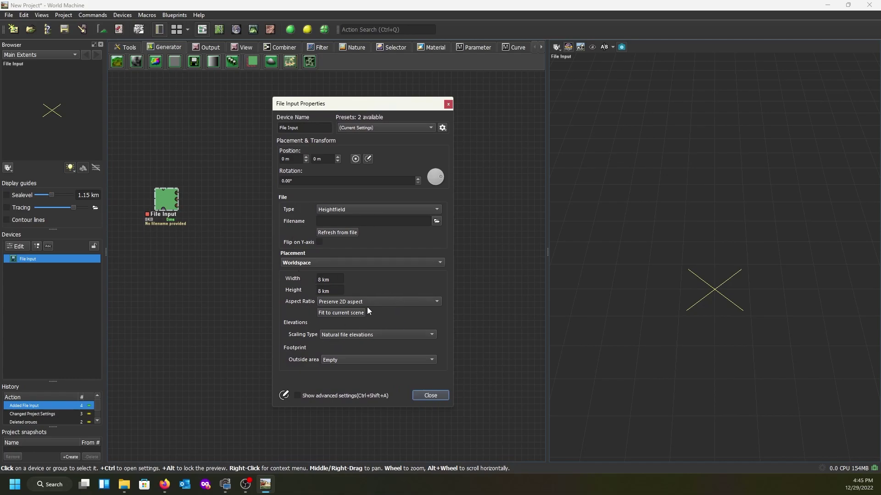
{"action": "left_click", "coordinate": [436, 221]}
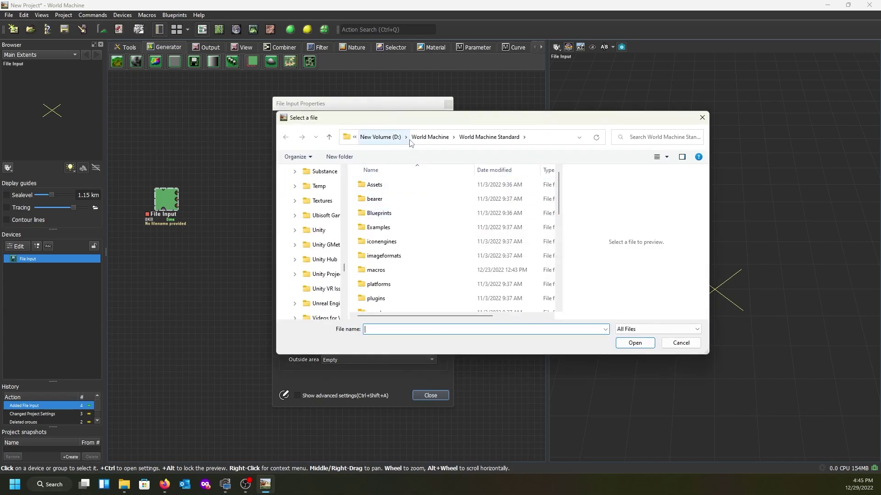
{"action": "left_click", "coordinate": [396, 137]}
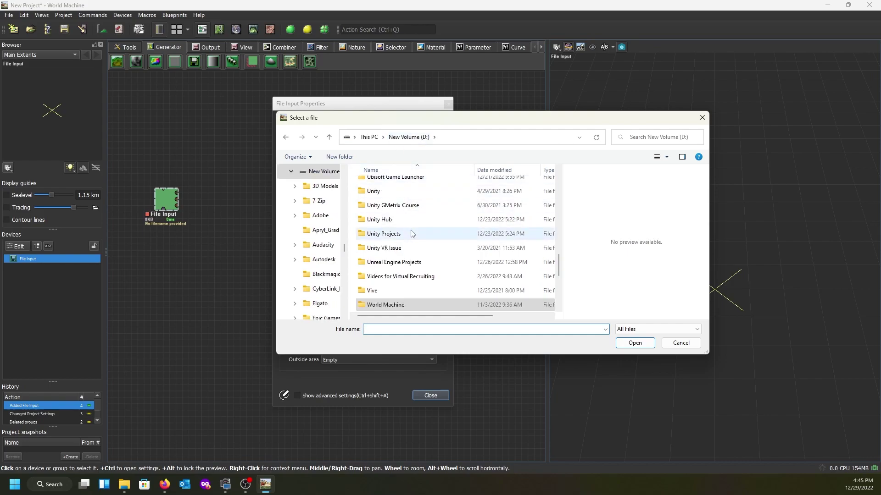
{"action": "scroll", "coordinate": [412, 234], "scroll_direction": "up", "scroll_amount": 3}
{"action": "left_click", "coordinate": [389, 212]}
{"action": "double_click", "coordinate": [389, 212]}
{"action": "double_click", "coordinate": [378, 183]}
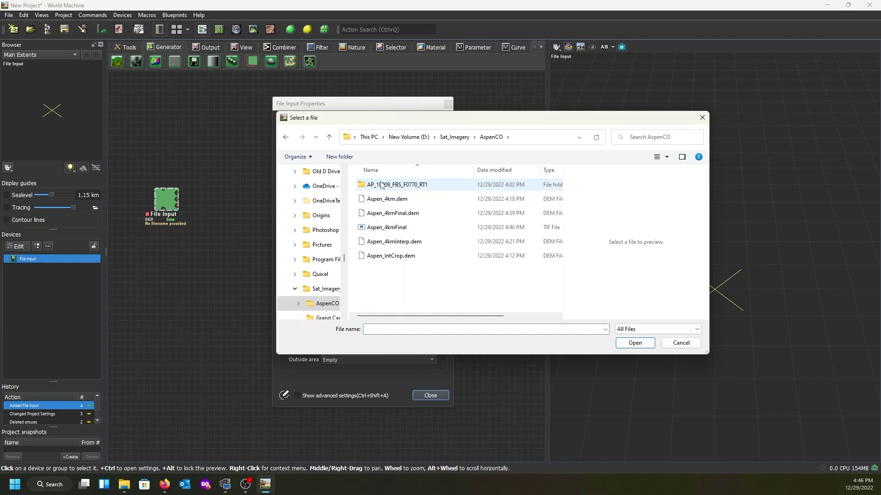
{"action": "left_click", "coordinate": [385, 228]}
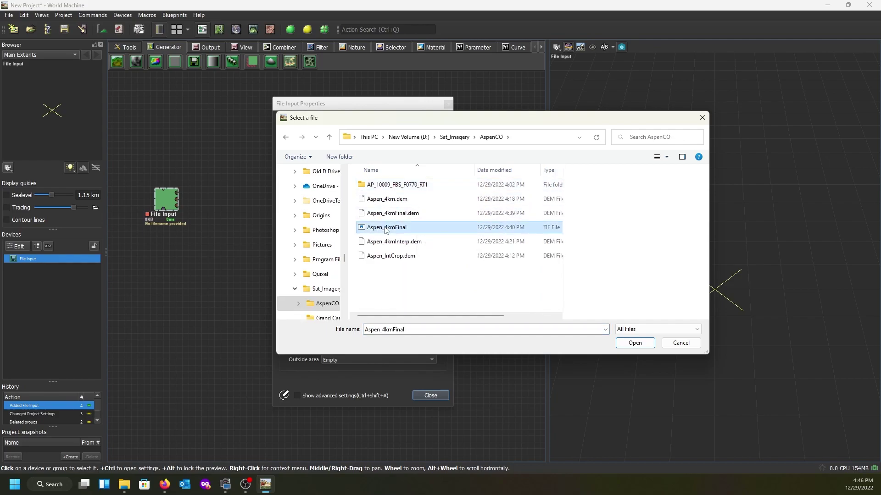
{"action": "left_click", "coordinate": [634, 343]}
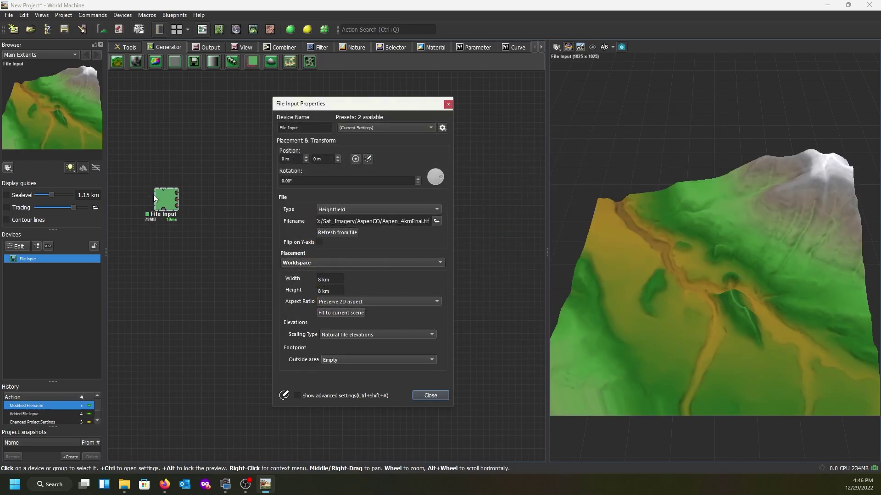
{"action": "left_click_drag", "start_coordinate": [636, 265], "coordinate": [755, 252]}
{"action": "left_click_drag", "start_coordinate": [614, 302], "coordinate": [642, 226]}
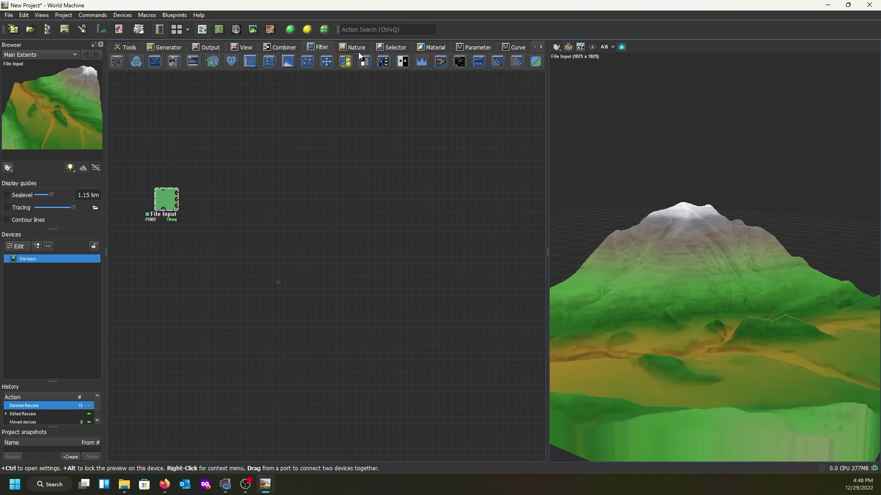
Add an Erosion device beside the File Input and wire the File Input's output to it.
{"action": "left_click", "coordinate": [355, 47]}
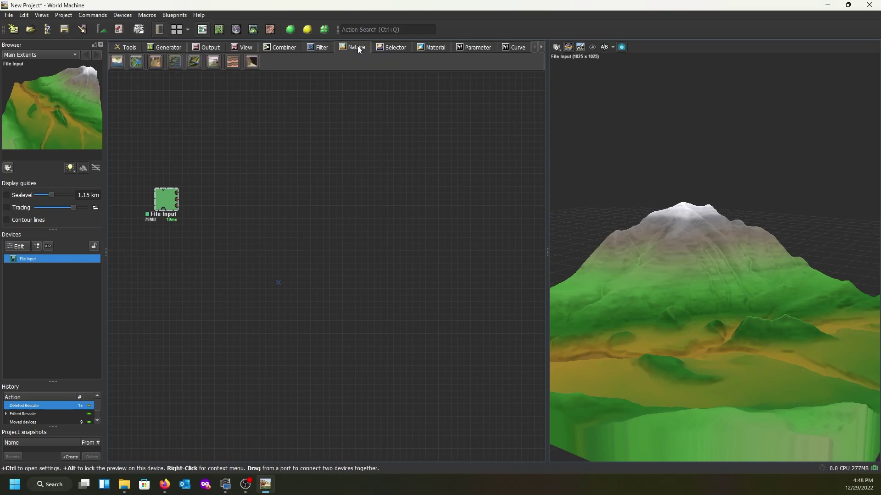
{"action": "left_click", "coordinate": [155, 63]}
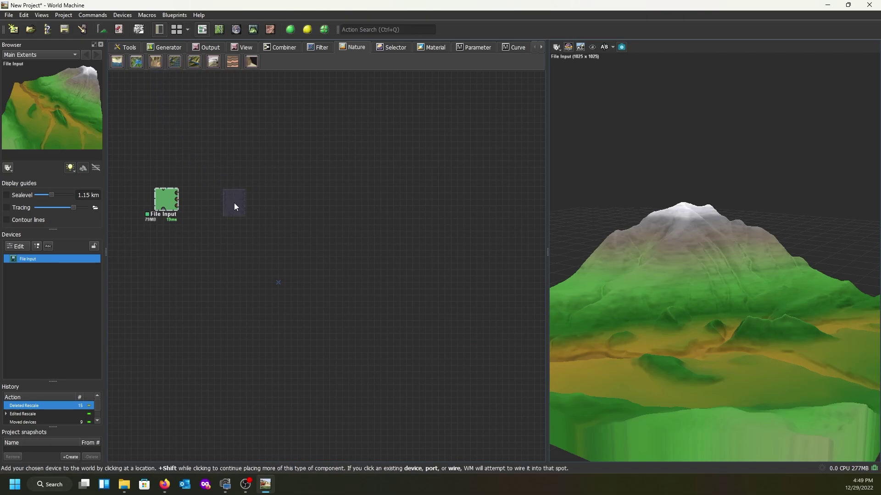
{"action": "left_click", "coordinate": [235, 203]}
{"action": "left_click_drag", "start_coordinate": [177, 196], "coordinate": [219, 192]}
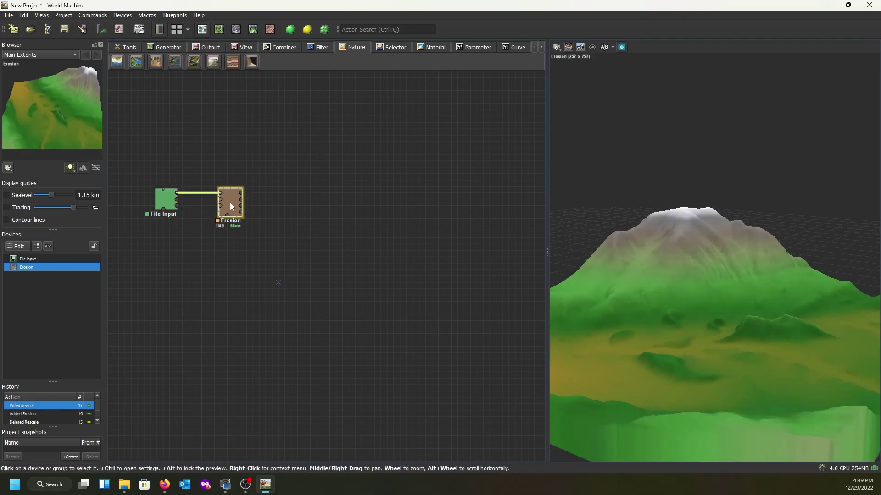
Compare the File Input and Erosion terrain in the 3D view, examining the valley and mountain slopes up close.
{"action": "left_click_drag", "start_coordinate": [721, 312], "coordinate": [572, 291]}
{"action": "left_click", "coordinate": [173, 198]}
{"action": "left_click", "coordinate": [230, 201]}
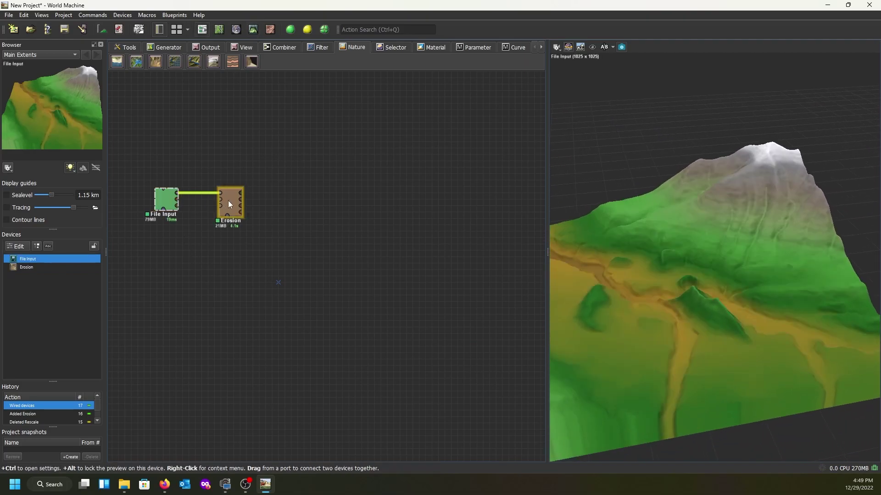
{"action": "left_click", "coordinate": [170, 201]}
{"action": "left_click", "coordinate": [232, 206]}
{"action": "scroll", "coordinate": [638, 287], "scroll_direction": "up", "scroll_amount": 2}
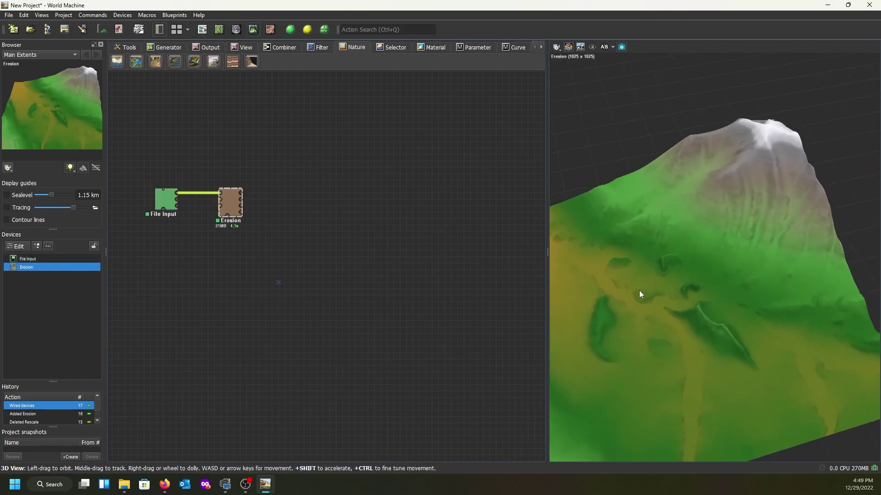
{"action": "left_click_drag", "start_coordinate": [638, 289], "coordinate": [796, 270]}
{"action": "scroll", "coordinate": [731, 266], "scroll_direction": "up", "scroll_amount": 5}
{"action": "left_click_drag", "start_coordinate": [731, 260], "coordinate": [623, 227]}
{"action": "scroll", "coordinate": [730, 240], "scroll_direction": "up", "scroll_amount": 6}
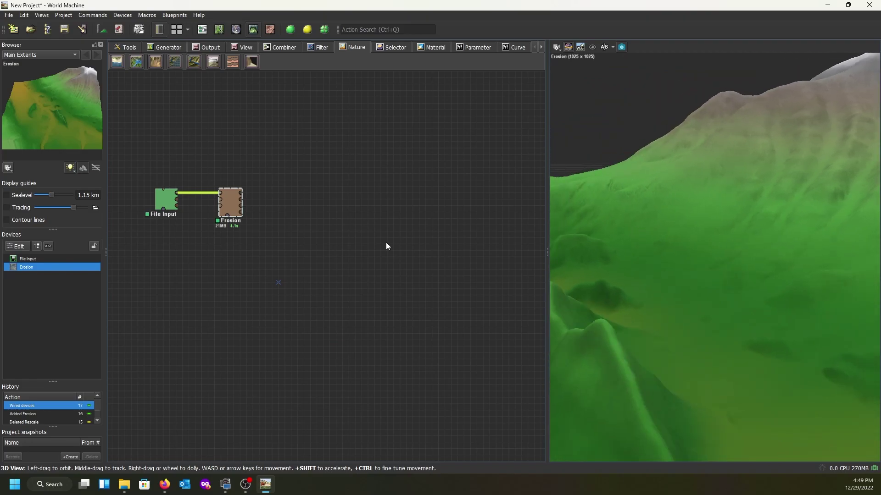
{"action": "left_click", "coordinate": [159, 201]}
{"action": "left_click", "coordinate": [230, 204]}
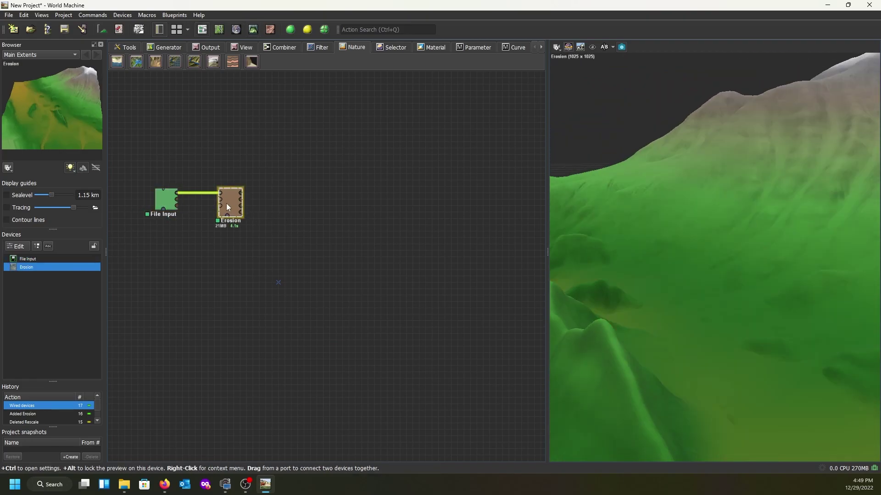
Show the Erosion device's advanced settings and set its erosion-time intensifier to 0.22.
{"action": "double_click", "coordinate": [227, 204]}
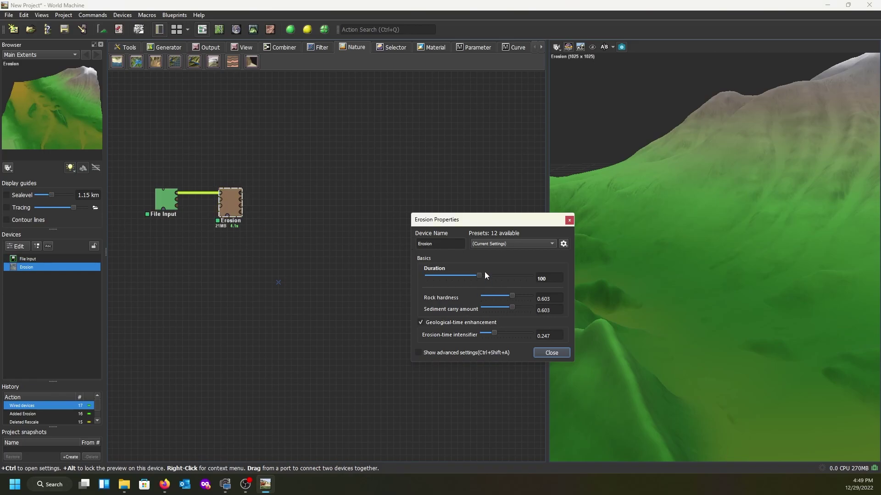
{"action": "left_click_drag", "start_coordinate": [483, 225], "coordinate": [426, 130]}
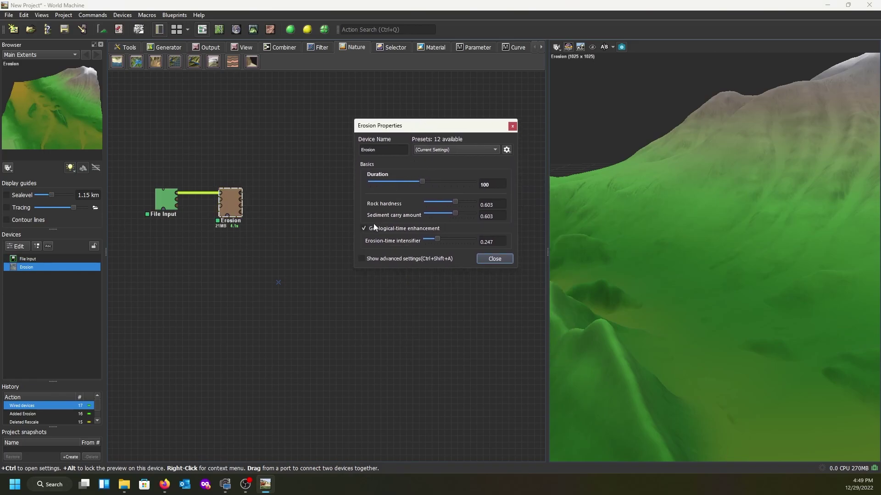
{"action": "left_click", "coordinate": [361, 259]}
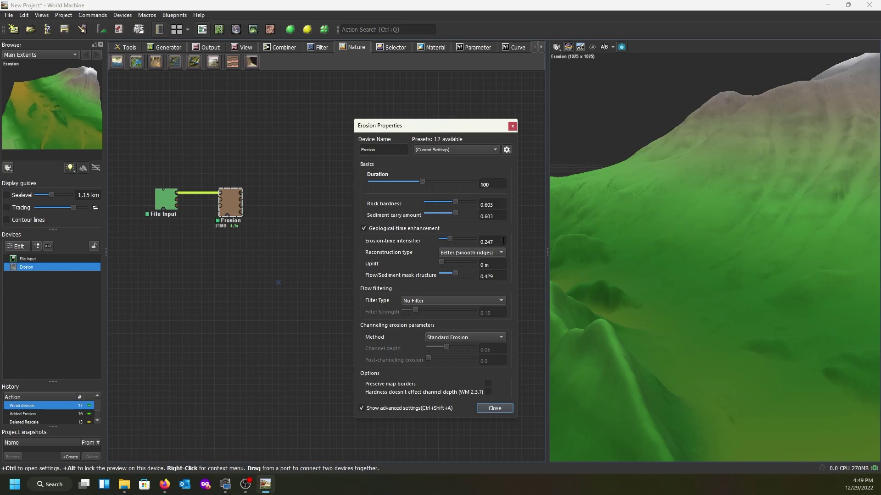
{"action": "left_click_drag", "start_coordinate": [644, 236], "coordinate": [729, 290]}
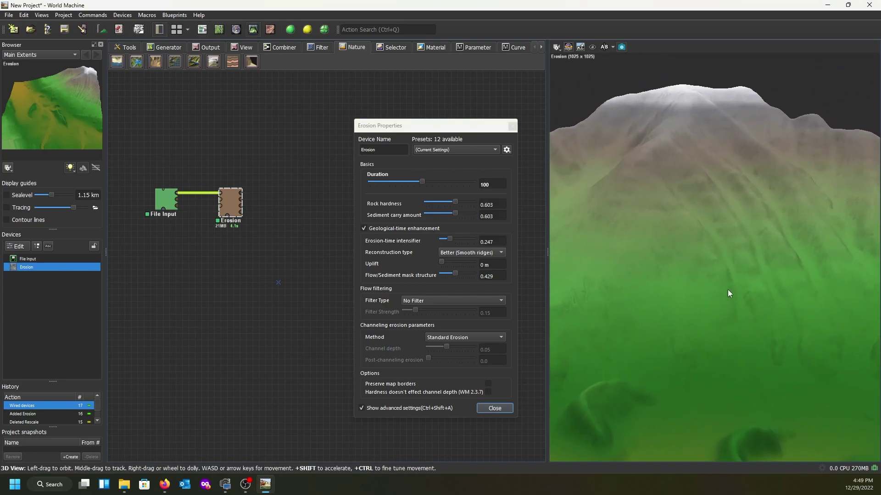
{"action": "left_click_drag", "start_coordinate": [450, 238], "coordinate": [448, 238]}
{"action": "left_click_drag", "start_coordinate": [606, 261], "coordinate": [676, 251]}
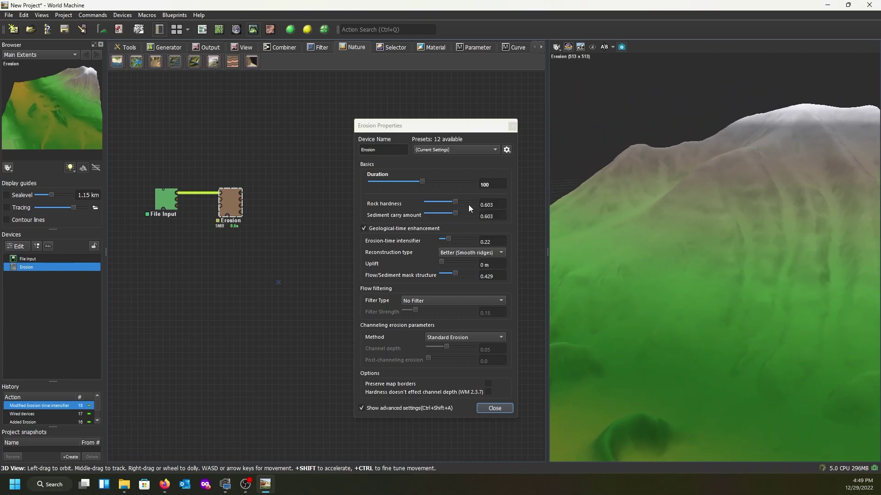
Set the Erosion device's rock hardness to 0.77 and inspect the mountain and valley in the 3D view.
{"action": "left_click", "coordinate": [455, 199]}
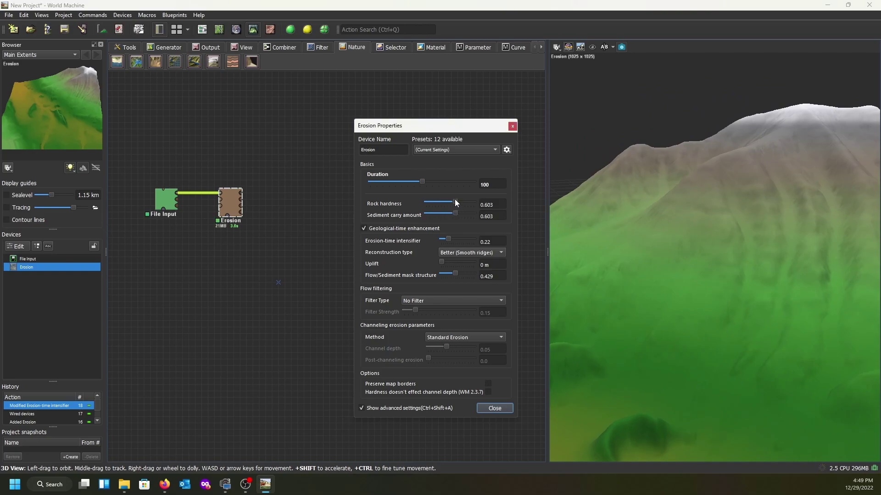
{"action": "left_click_drag", "start_coordinate": [455, 200], "coordinate": [462, 203]}
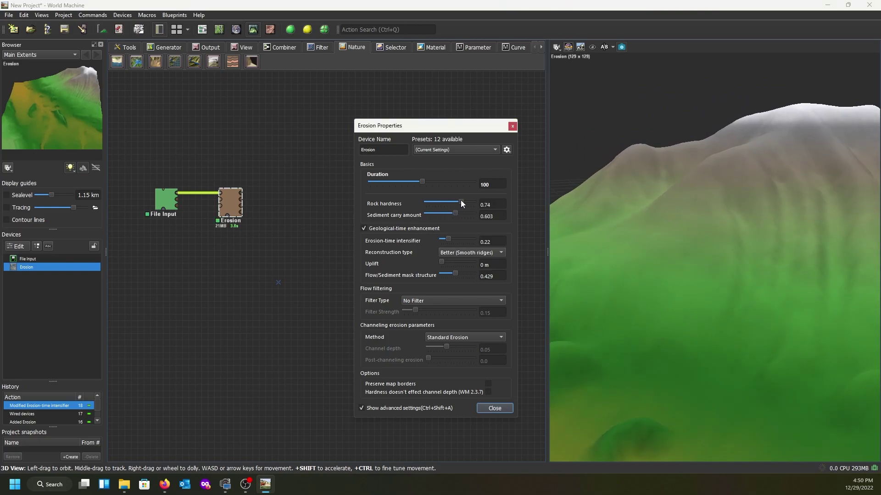
{"action": "left_click", "coordinate": [689, 227]}
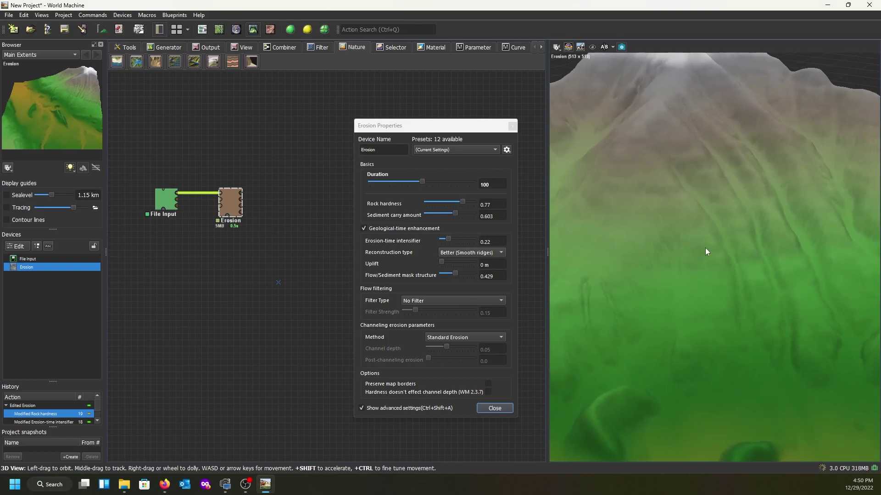
{"action": "left_click_drag", "start_coordinate": [671, 243], "coordinate": [687, 221]}
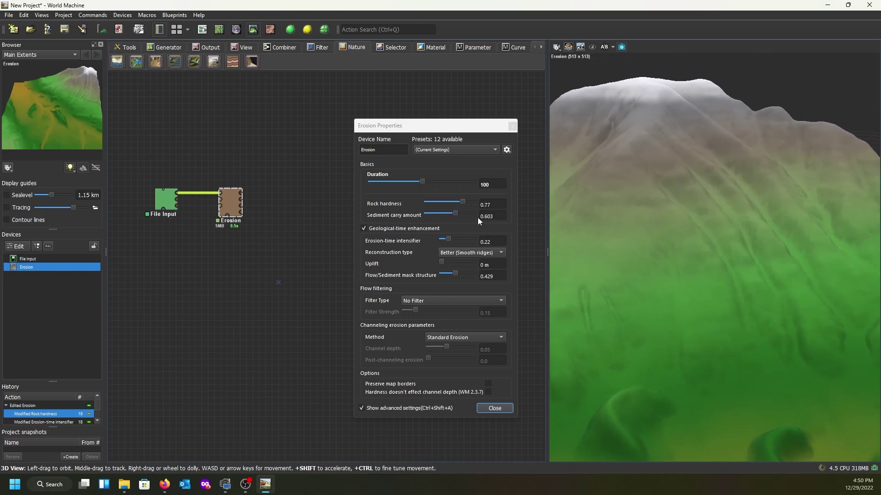
{"action": "scroll", "coordinate": [668, 275], "scroll_direction": "down", "scroll_amount": 6}
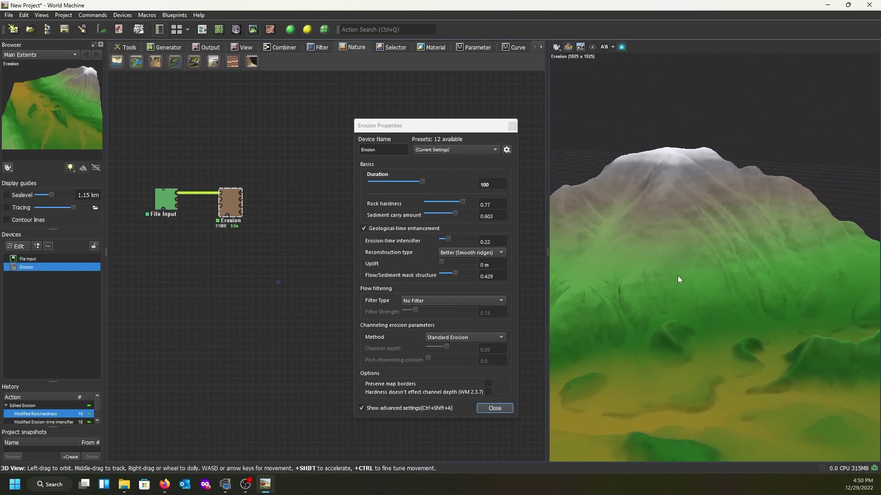
Examine the eroded mountain slopes and valley floor up close in the 3D view, and close the Erosion properties.
{"action": "mouse_move", "coordinate": [685, 274]}
{"action": "left_mouse_down"}
{"action": "mouse_move", "coordinate": [675, 240]}
{"action": "mouse_move", "coordinate": [631, 269]}
{"action": "mouse_move", "coordinate": [681, 263]}
{"action": "left_mouse_up"}
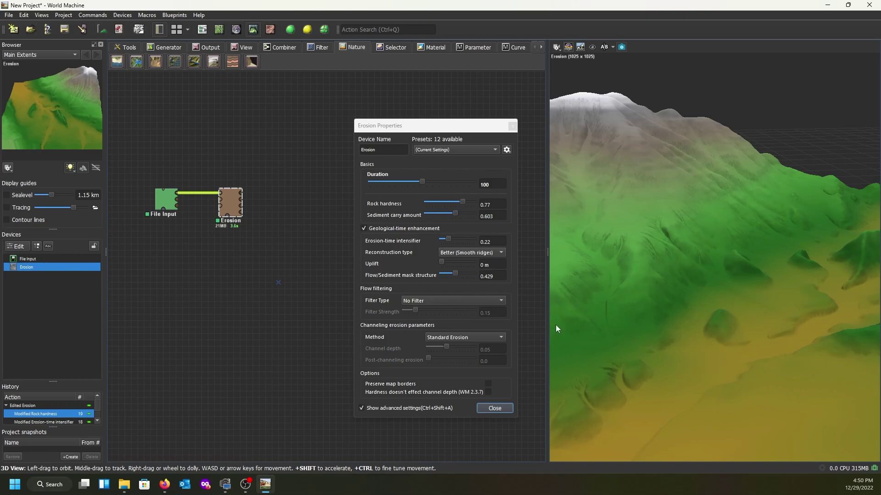
{"action": "scroll", "coordinate": [642, 328], "scroll_direction": "up", "scroll_amount": 3}
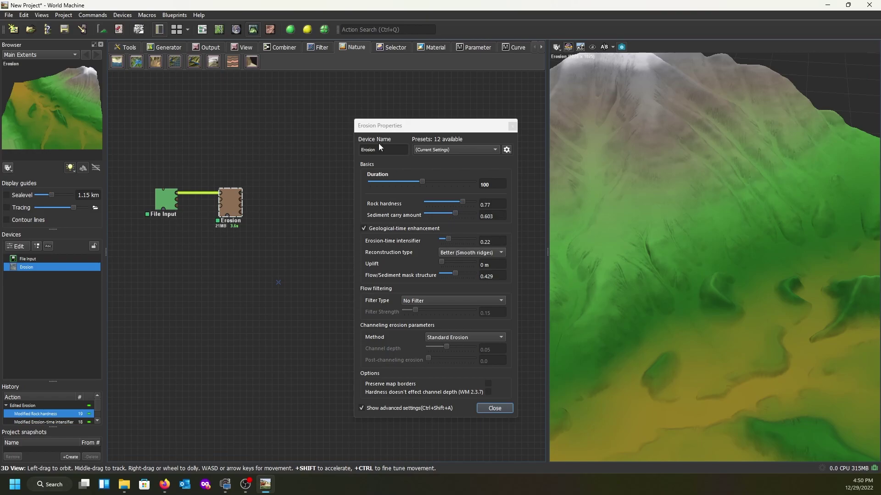
{"action": "left_click", "coordinate": [506, 150]}
{"action": "left_click", "coordinate": [506, 150]}
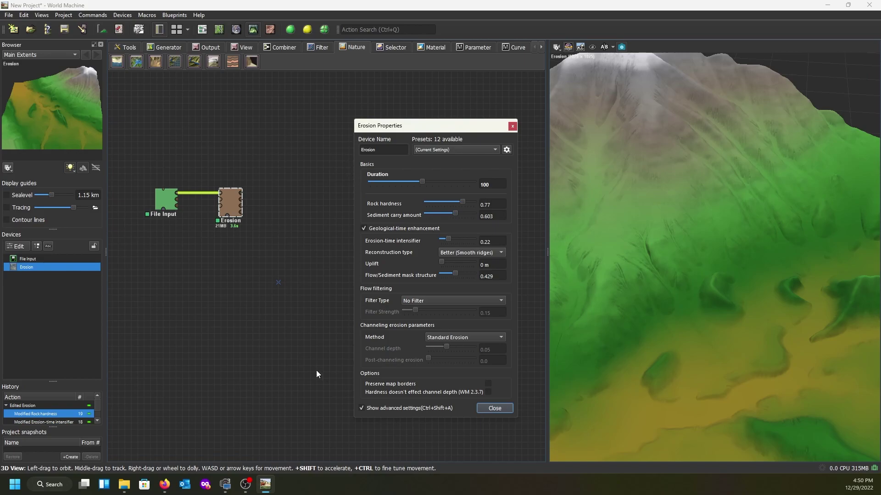
{"action": "scroll", "coordinate": [689, 288], "scroll_direction": "down", "scroll_amount": 5}
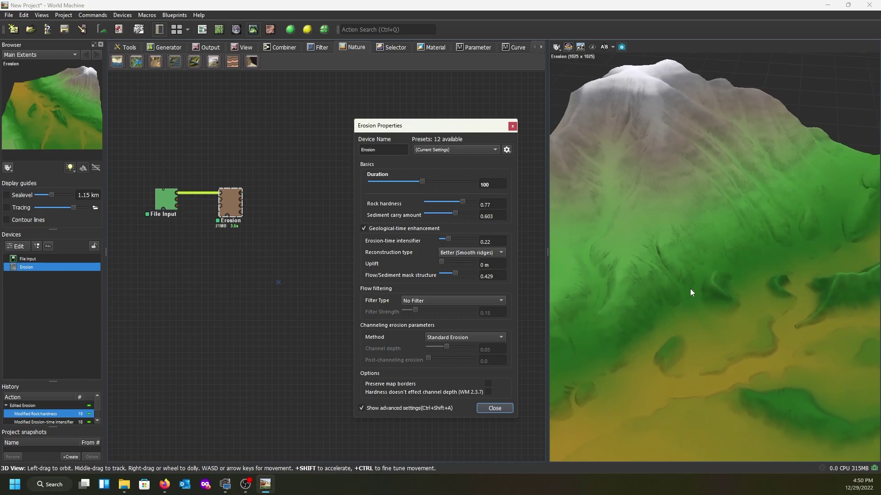
{"action": "left_click_drag", "start_coordinate": [661, 275], "coordinate": [696, 225]}
{"action": "scroll", "coordinate": [703, 265], "scroll_direction": "up", "scroll_amount": 5}
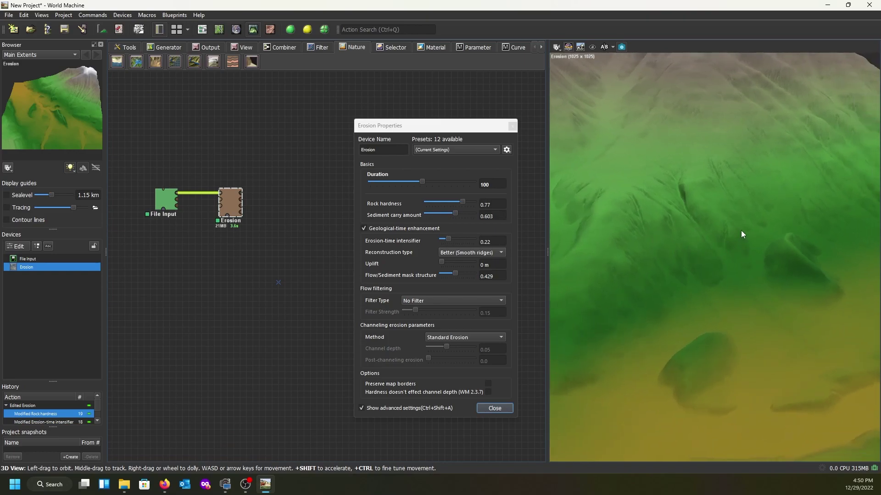
{"action": "left_click", "coordinate": [499, 409]}
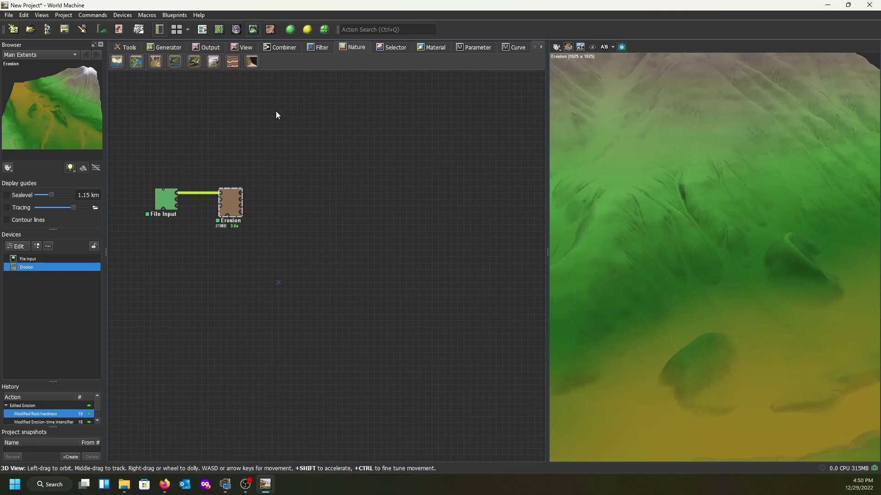
Add a Height Output device beside the Erosion device and wire the Erosion output to it.
{"action": "left_click", "coordinate": [210, 48]}
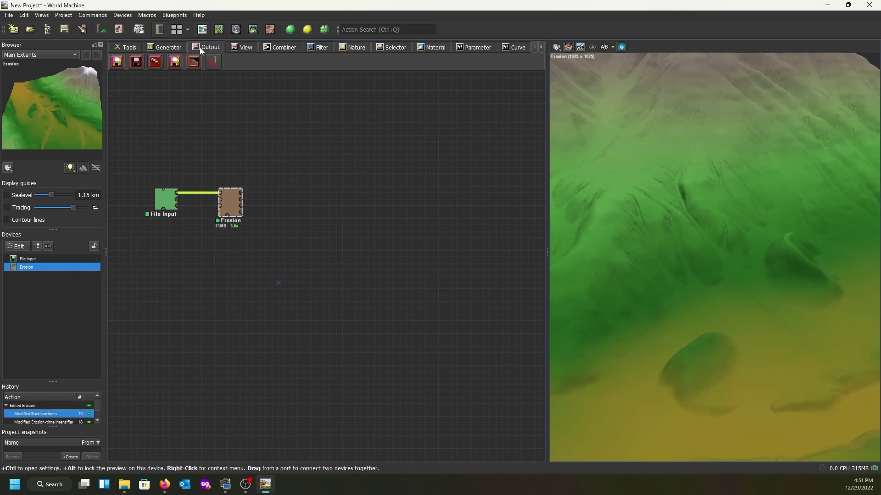
{"action": "left_click", "coordinate": [137, 63]}
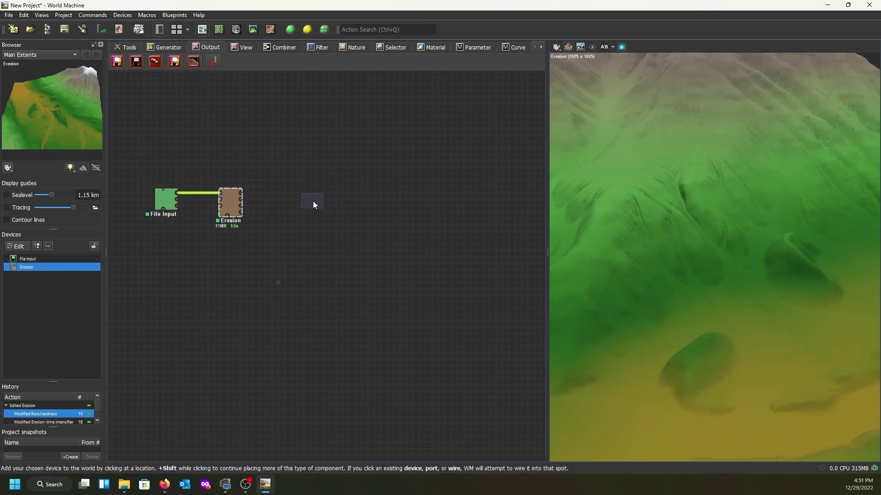
{"action": "left_click", "coordinate": [313, 200]}
{"action": "left_click_drag", "start_coordinate": [242, 196], "coordinate": [315, 198]}
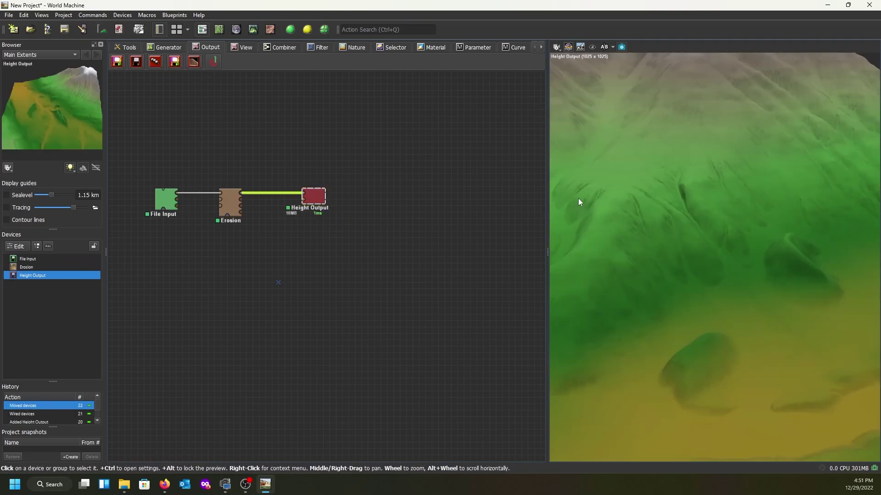
Set the Height Output device's file format to PNG (16bit).
{"action": "double_click", "coordinate": [314, 200]}
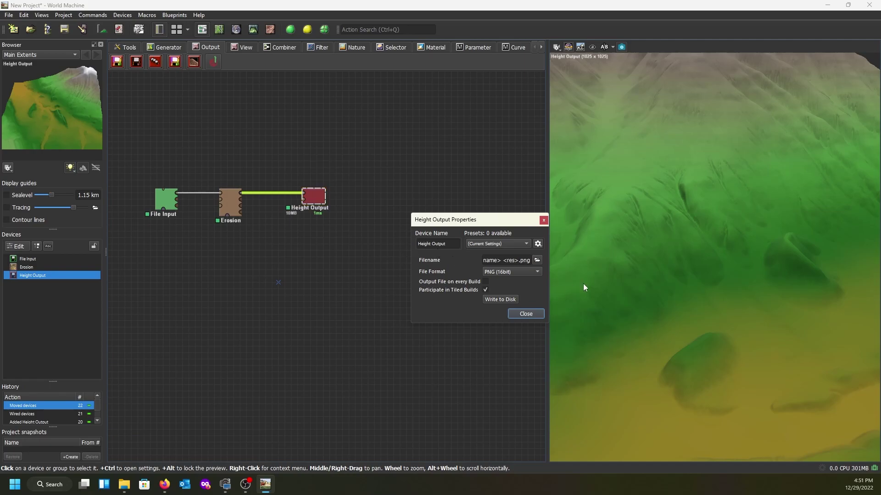
{"action": "left_click", "coordinate": [517, 272]}
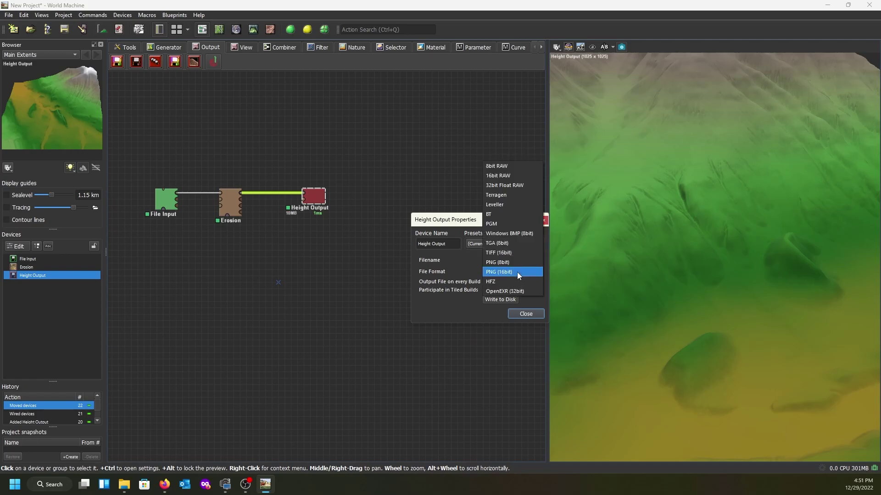
{"action": "left_click", "coordinate": [509, 272]}
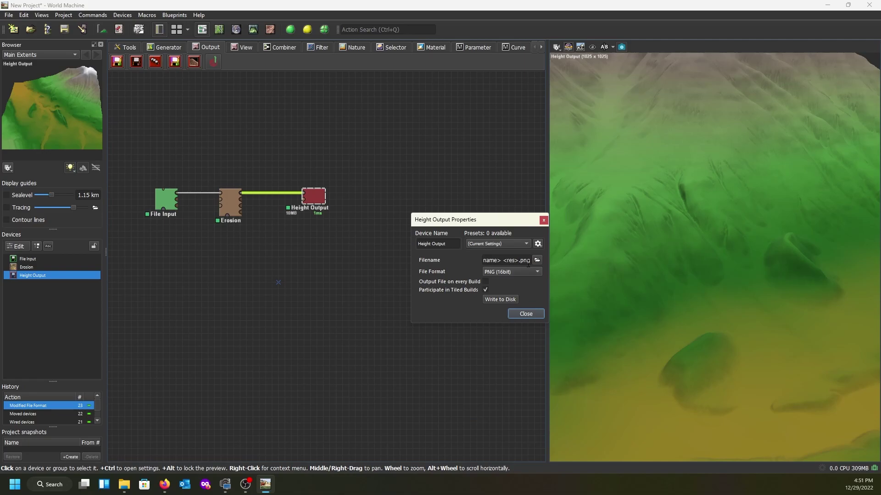
Browse for the Height Output's file location and open the World Machine Projects folder on New Volume (D:).
{"action": "left_click", "coordinate": [537, 261]}
{"action": "left_click_drag", "start_coordinate": [570, 235], "coordinate": [137, 122]}
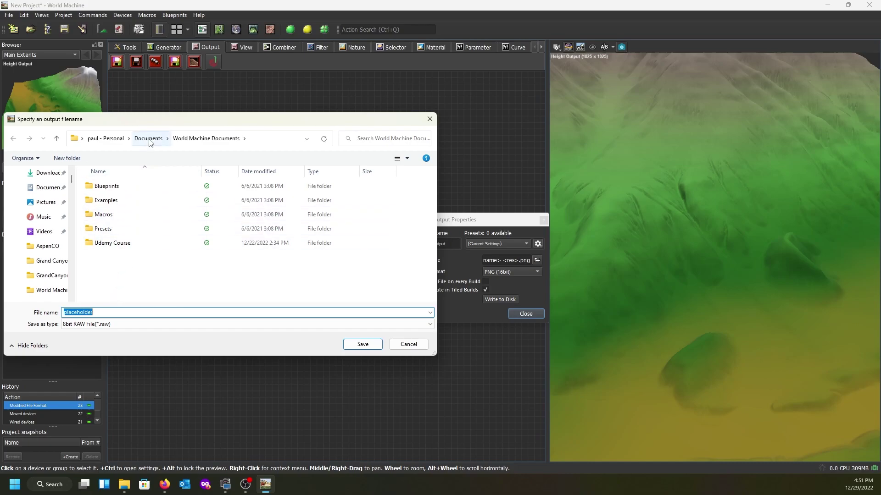
{"action": "left_click", "coordinate": [108, 140]}
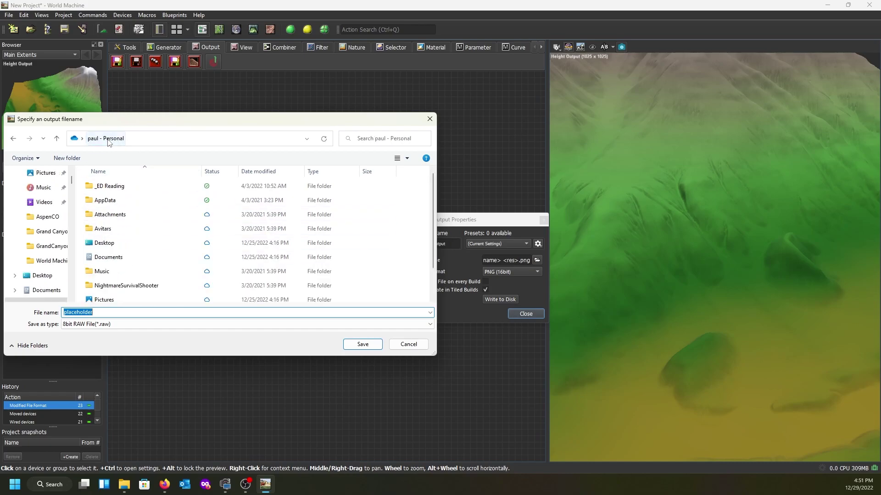
{"action": "left_click", "coordinate": [82, 139]}
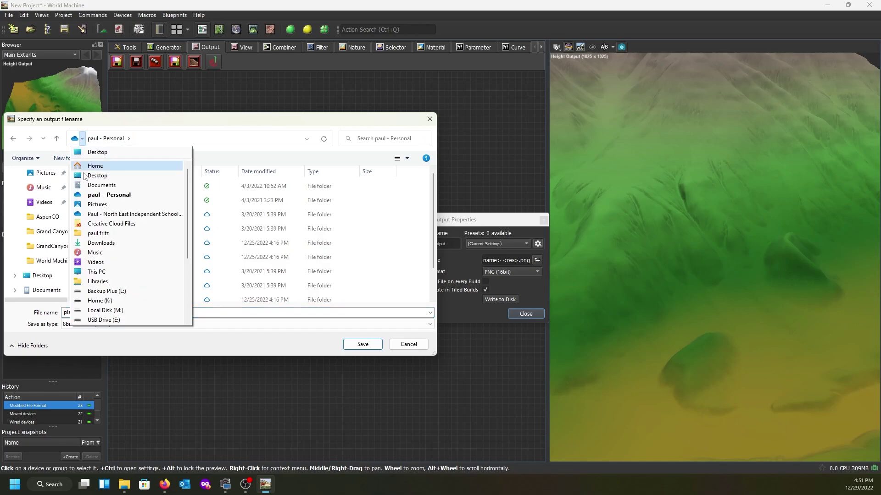
{"action": "scroll", "coordinate": [103, 269], "scroll_direction": "down", "scroll_amount": 1}
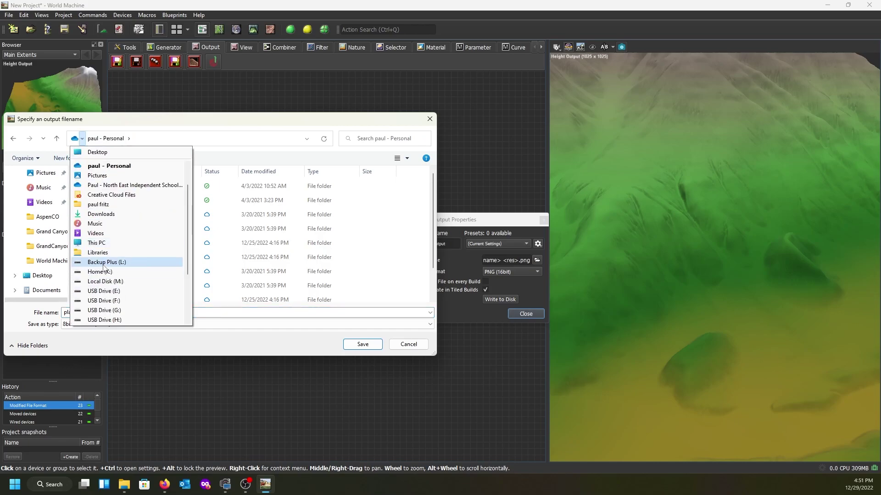
{"action": "left_click", "coordinate": [97, 243]}
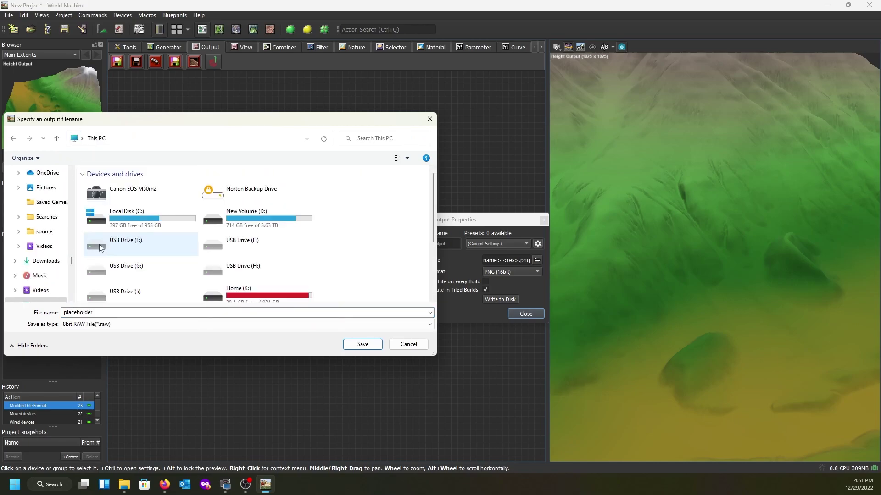
{"action": "double_click", "coordinate": [231, 217]}
{"action": "scroll", "coordinate": [143, 232], "scroll_direction": "down", "scroll_amount": 1}
{"action": "scroll", "coordinate": [142, 232], "scroll_direction": "down", "scroll_amount": 1}
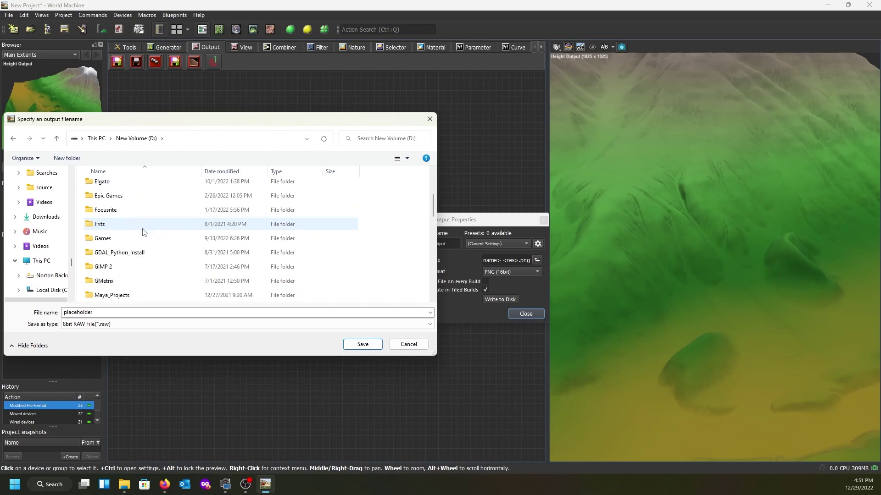
{"action": "scroll", "coordinate": [143, 233], "scroll_direction": "down", "scroll_amount": 9}
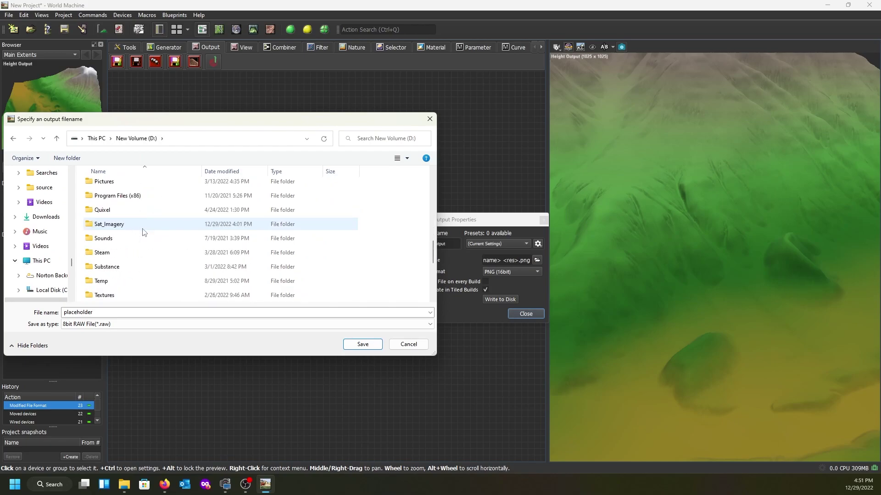
{"action": "scroll", "coordinate": [143, 232], "scroll_direction": "down", "scroll_amount": 2}
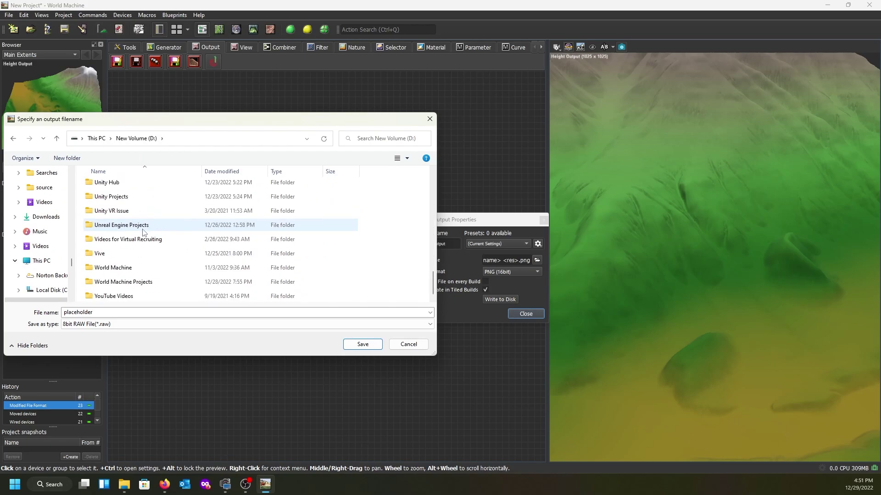
{"action": "double_click", "coordinate": [98, 283]}
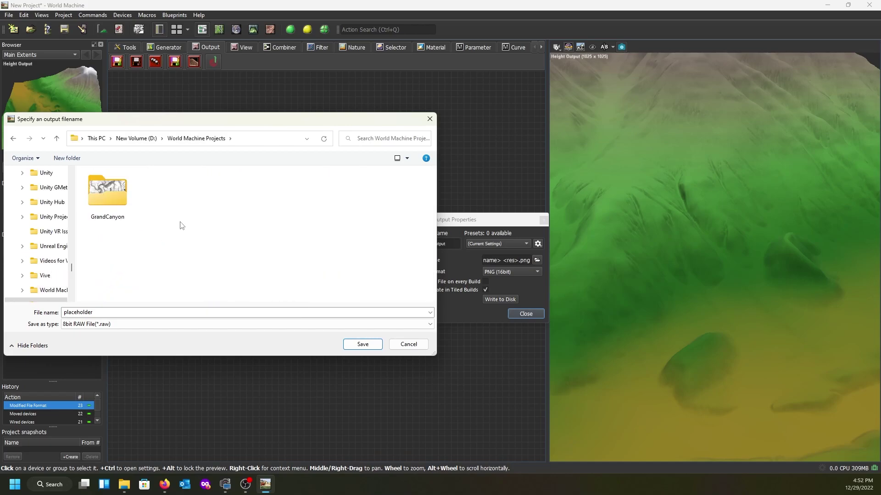
Create a folder named Aspen inside World Machine Projects and open it.
{"action": "left_click", "coordinate": [67, 158]}
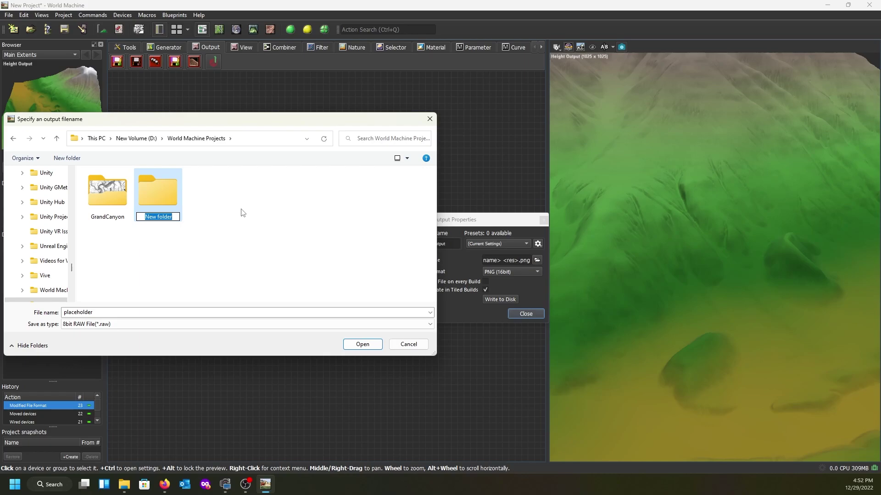
{"action": "type", "text": "Aspen"}
{"action": "key", "text": "Return"}
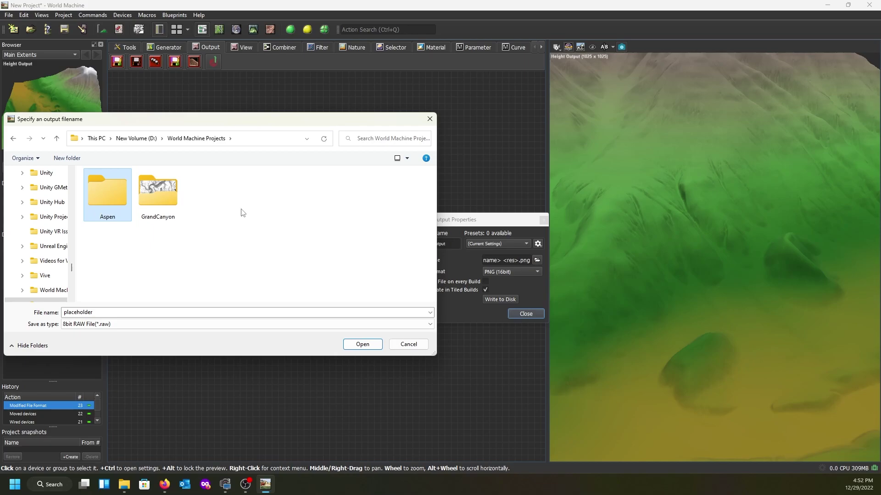
{"action": "double_click", "coordinate": [103, 196]}
Set the output file type to Portable Network Graphic and save the filename as Aspen_Height.
{"action": "left_click", "coordinate": [139, 324]}
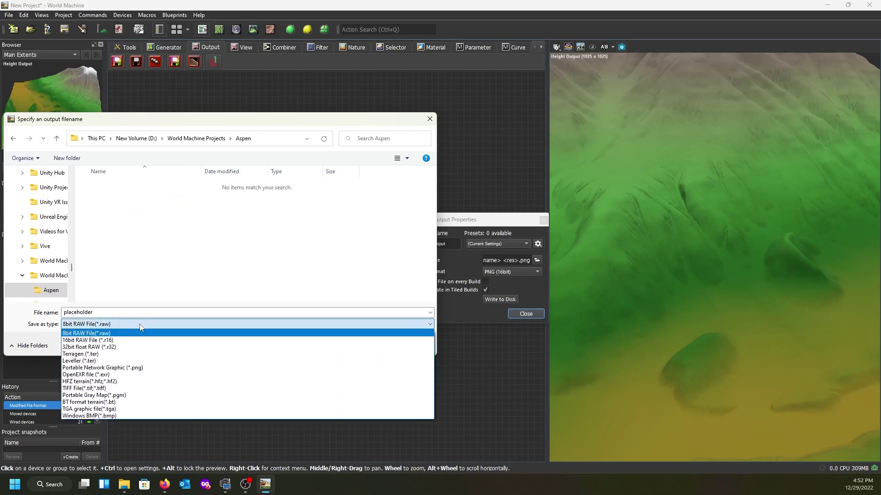
{"action": "left_click", "coordinate": [126, 368]}
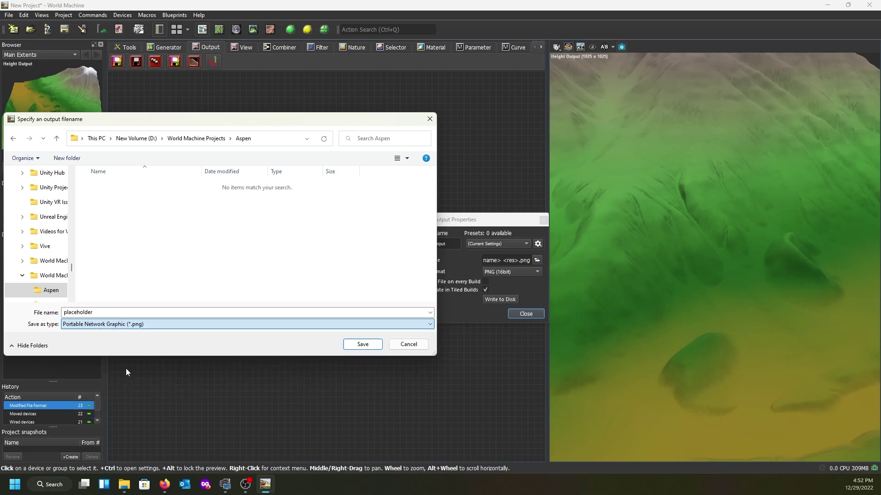
{"action": "double_click", "coordinate": [104, 312]}
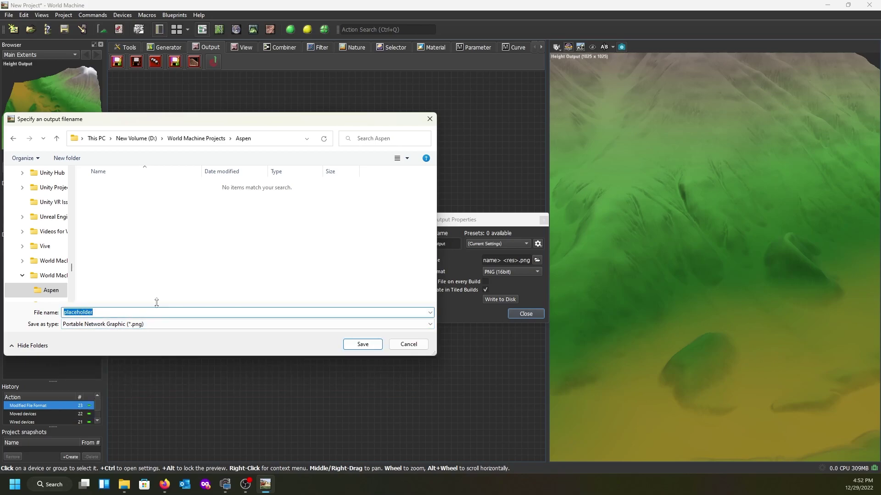
{"action": "type", "text": "Aspen_Height"}
{"action": "key", "text": "Return"}
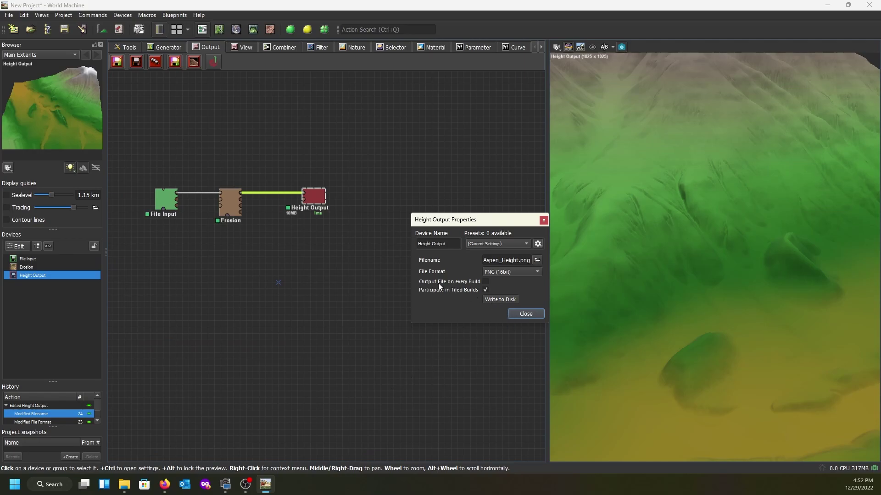
Enable file output on every build for the Height Output device, close its properties and view the whole mountain.
{"action": "left_click", "coordinate": [486, 281]}
{"action": "left_click", "coordinate": [525, 313]}
{"action": "scroll", "coordinate": [656, 210], "scroll_direction": "down", "scroll_amount": 5}
{"action": "left_click_drag", "start_coordinate": [659, 211], "coordinate": [665, 181]}
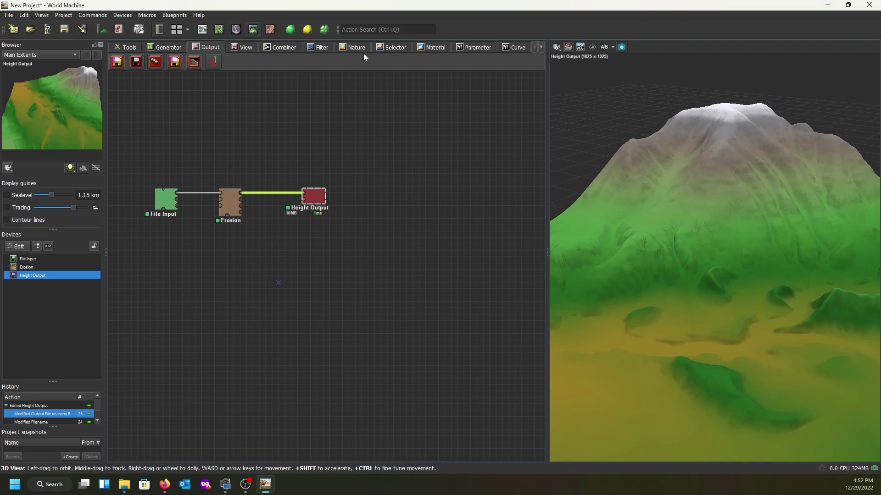
Add three Select Slope devices stacked above the Erosion and Height Output devices, and select all three.
{"action": "left_click", "coordinate": [393, 47]}
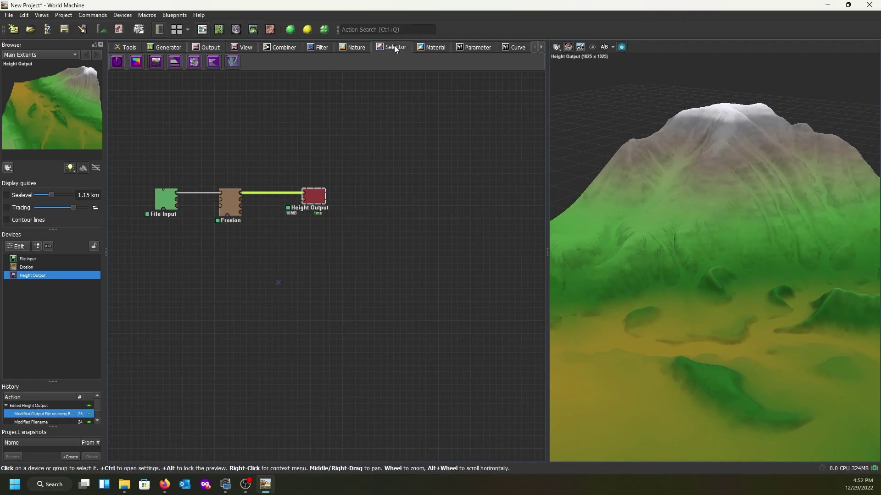
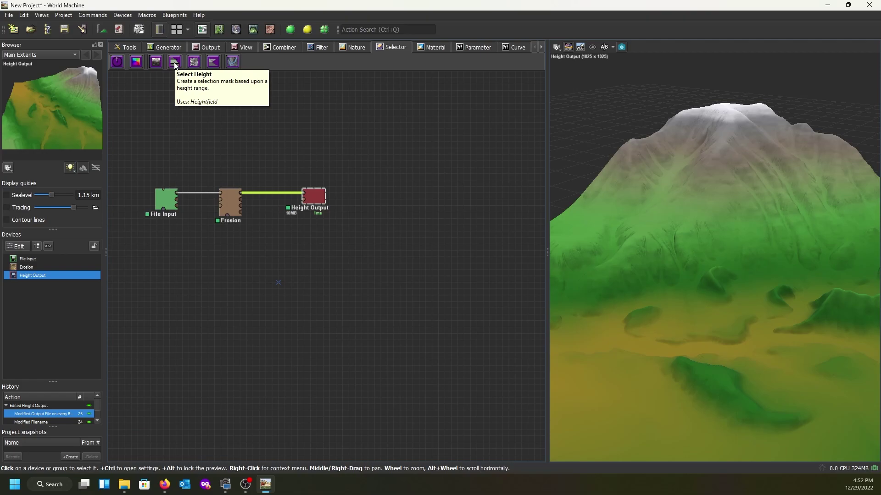
{"action": "left_click", "coordinate": [213, 63]}
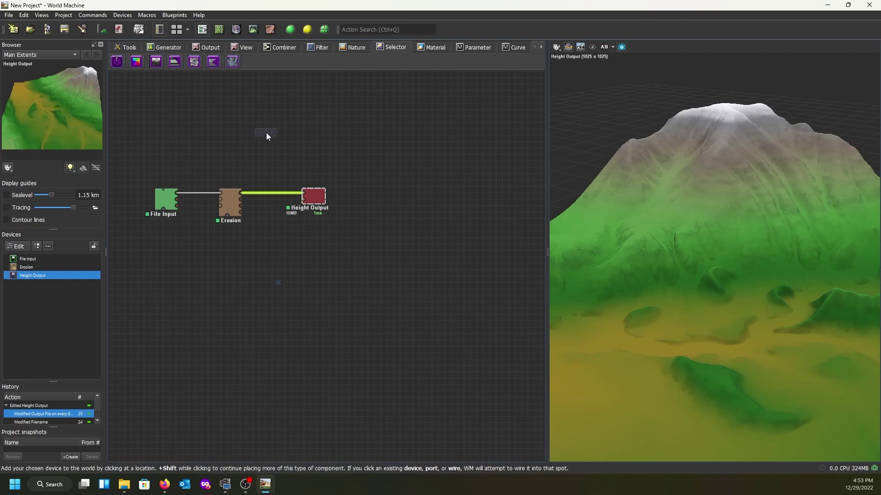
{"action": "left_click", "coordinate": [274, 100]}
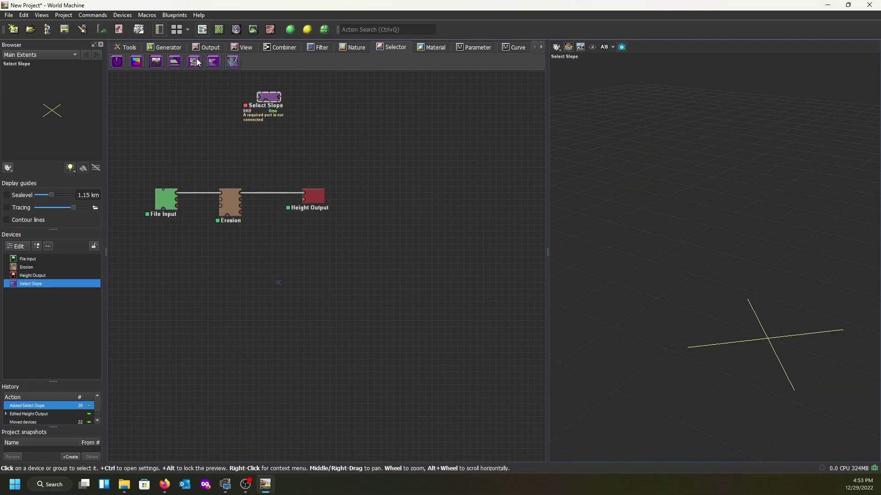
{"action": "left_click", "coordinate": [213, 63]}
{"action": "left_click", "coordinate": [270, 132]}
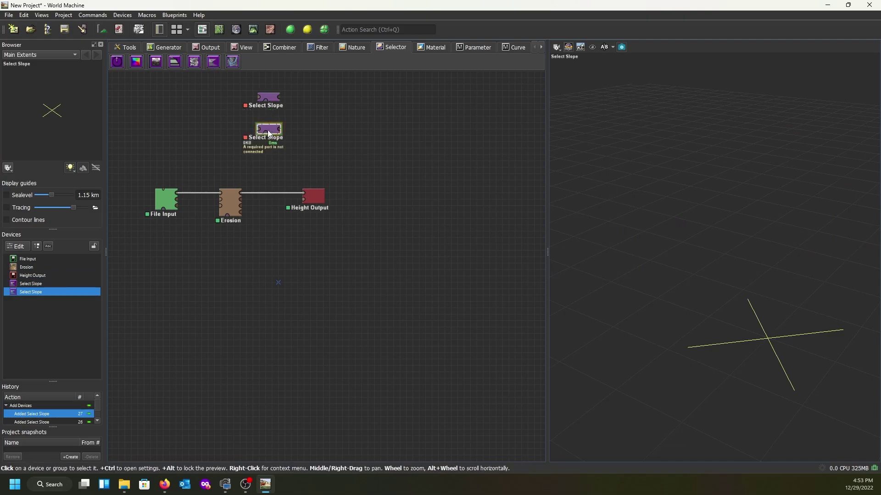
{"action": "left_click", "coordinate": [214, 65]}
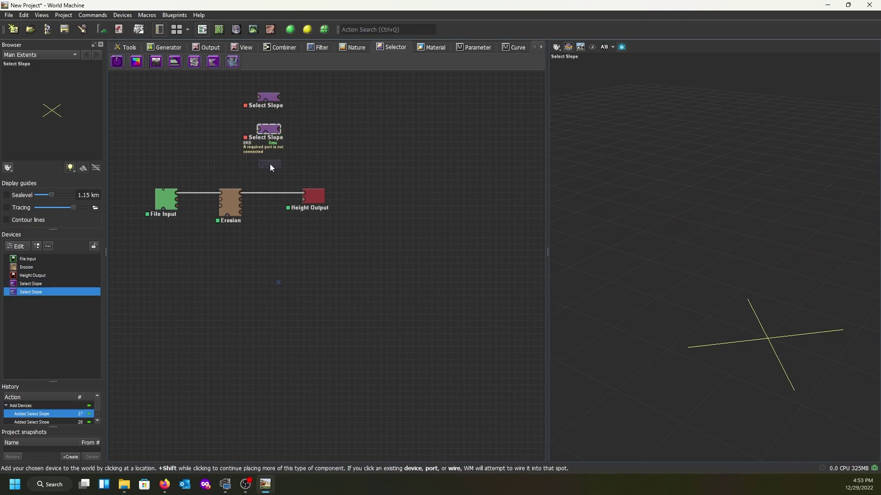
{"action": "left_click", "coordinate": [269, 164]}
{"action": "left_click_drag", "start_coordinate": [251, 112], "coordinate": [318, 173]}
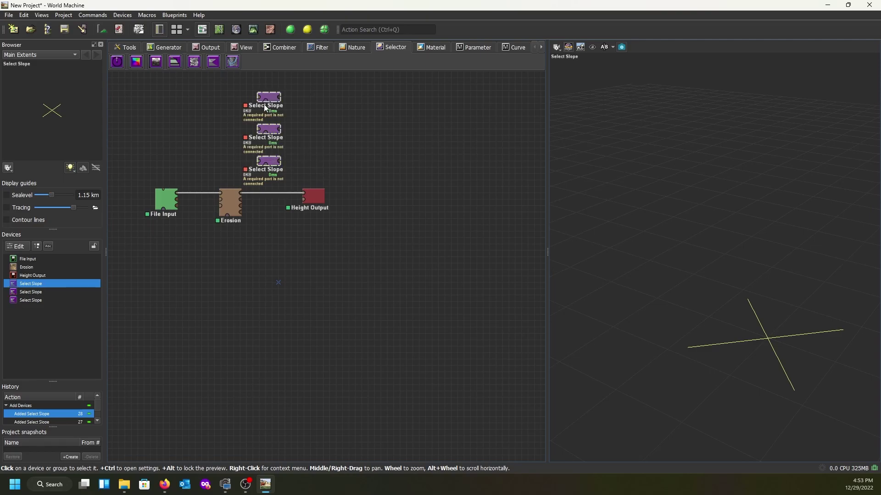
Move the three selected Select Slope devices so they are stacked well above the Height Output device.
{"action": "left_click_drag", "start_coordinate": [270, 102], "coordinate": [327, 84]}
{"action": "middle_click_drag", "start_coordinate": [389, 149], "coordinate": [384, 219]}
{"action": "left_click_drag", "start_coordinate": [320, 149], "coordinate": [307, 138]}
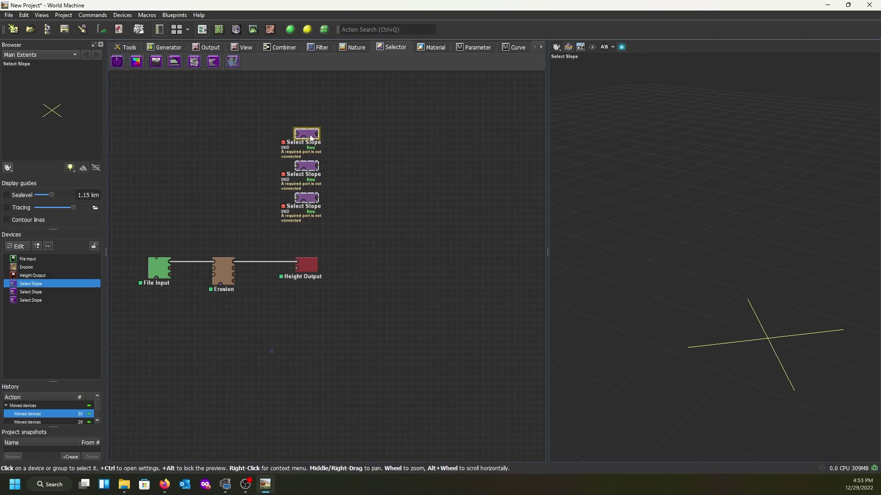
Rename the uppermost Select Slope device as Grass Slope.
{"action": "double_click", "coordinate": [310, 137]}
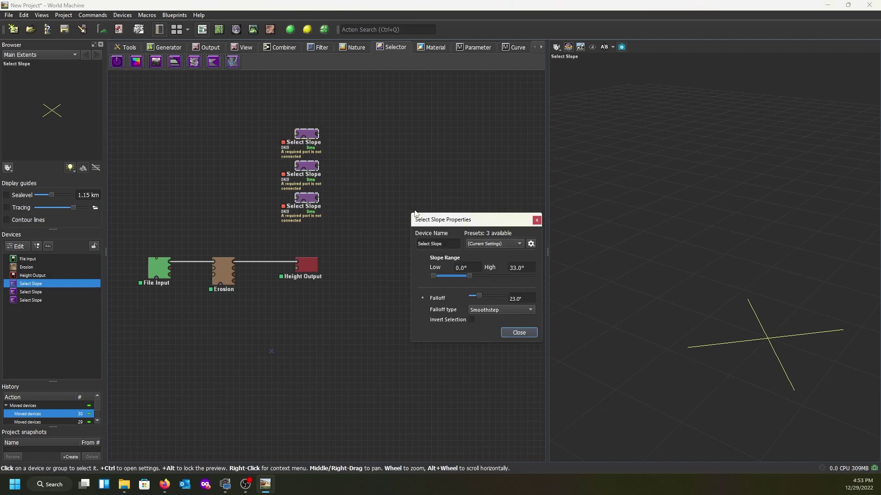
{"action": "left_click", "coordinate": [430, 243]}
{"action": "left_click_drag", "start_coordinate": [430, 243], "coordinate": [409, 244]}
{"action": "type", "text": "Grass"}
{"action": "key", "text": "Return"}
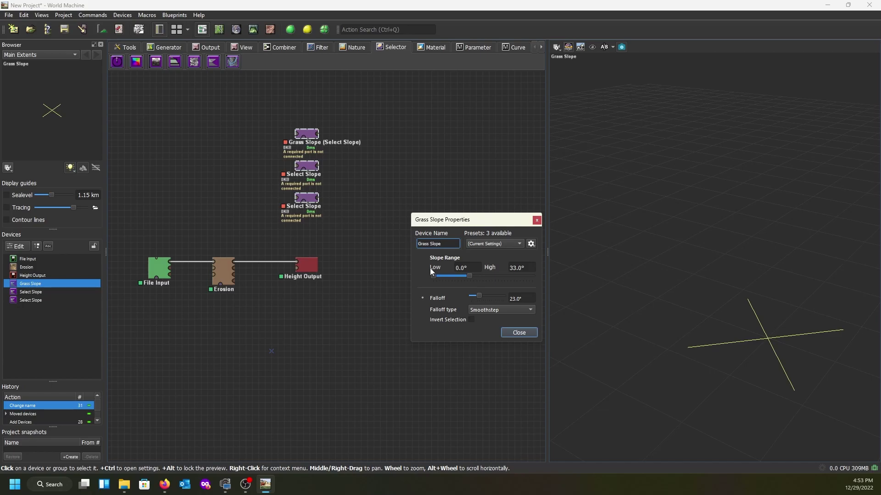
Connect the Erosion device's primary output to Grass Slope and set the Grass Slope falloff to 0°.
{"action": "left_click", "coordinate": [234, 265]}
{"action": "left_click_drag", "start_coordinate": [234, 264], "coordinate": [296, 136]}
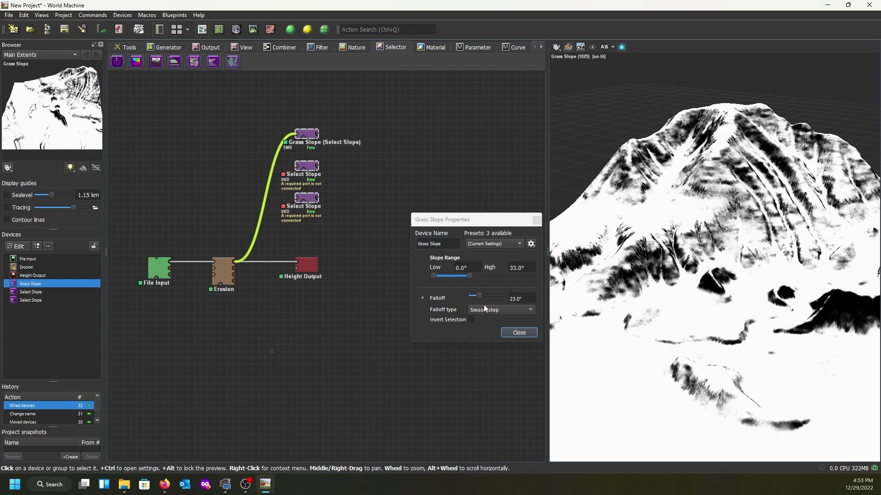
{"action": "left_click_drag", "start_coordinate": [478, 295], "coordinate": [459, 296]}
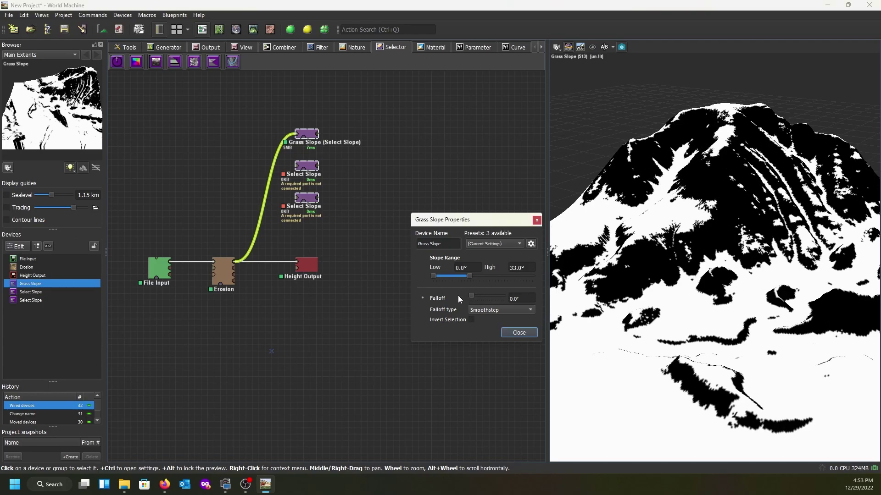
{"action": "left_click_drag", "start_coordinate": [627, 284], "coordinate": [761, 292]}
{"action": "scroll", "coordinate": [761, 292], "scroll_direction": "down", "scroll_amount": 5}
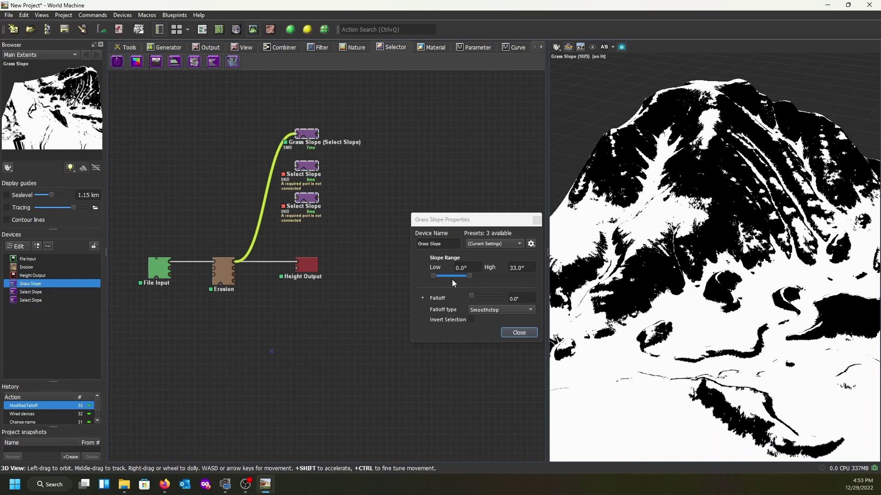
Set the high end of the Grass Slope range to 10.5° and close its properties.
{"action": "left_click", "coordinate": [468, 277]}
{"action": "left_click_drag", "start_coordinate": [468, 277], "coordinate": [443, 275]}
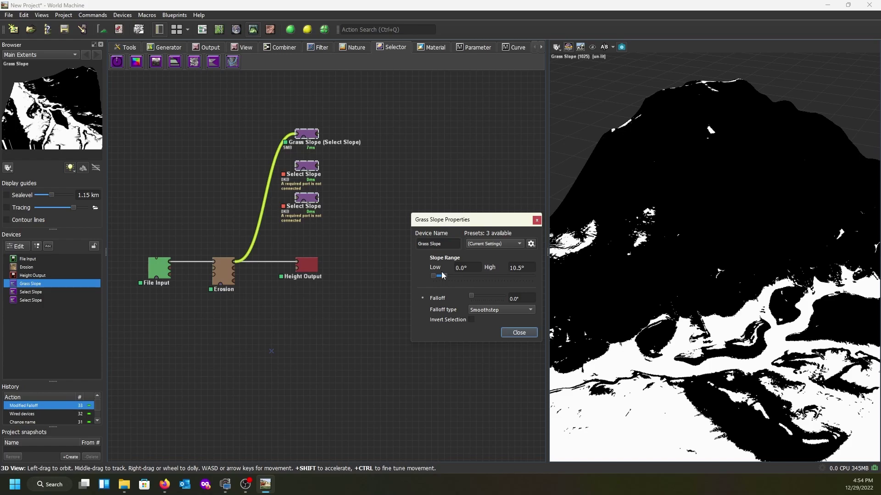
{"action": "left_click_drag", "start_coordinate": [443, 276], "coordinate": [444, 275]}
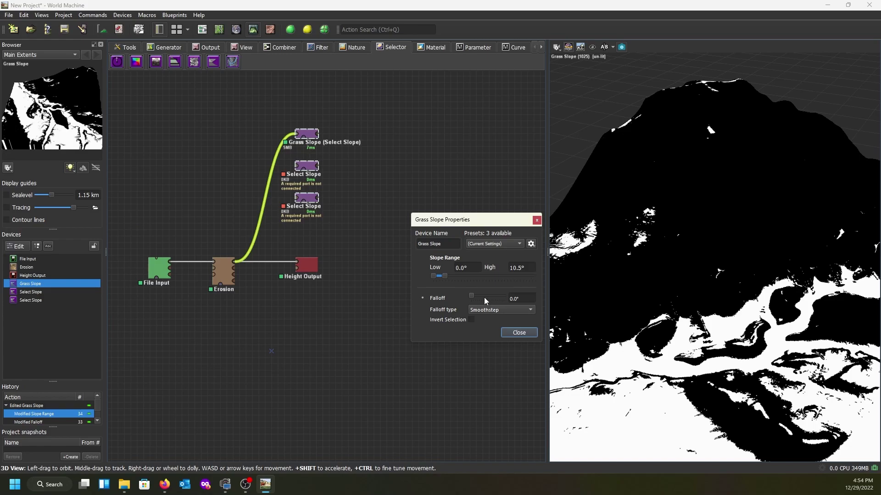
{"action": "left_click", "coordinate": [518, 333]}
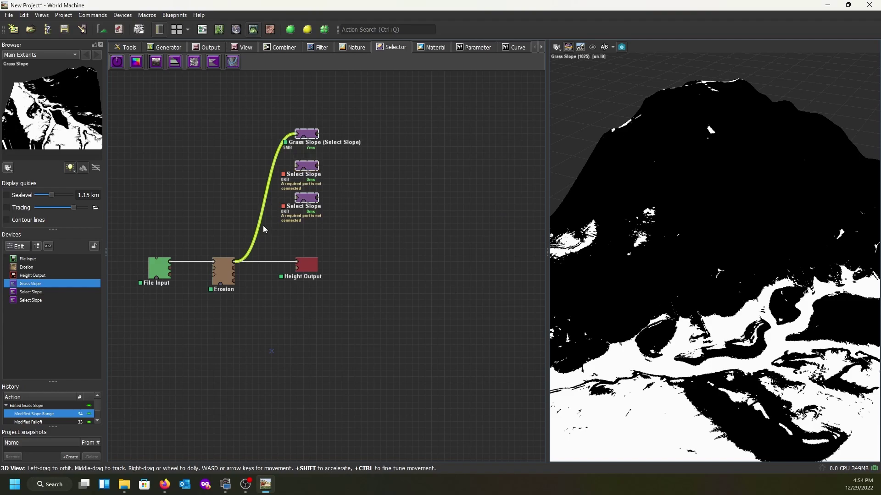
Connect the Erosion output to the middle Select Slope device and rename that device as Dirt Slope.
{"action": "left_click_drag", "start_coordinate": [233, 261], "coordinate": [303, 170]}
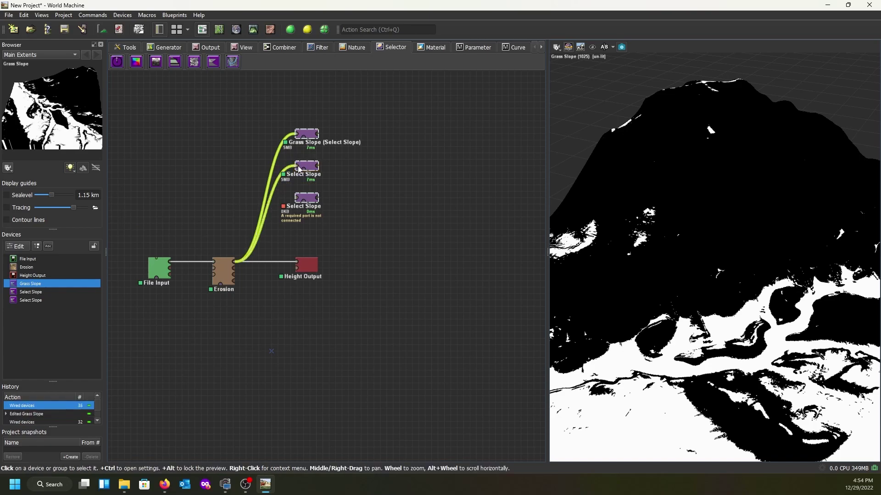
{"action": "double_click", "coordinate": [304, 169]}
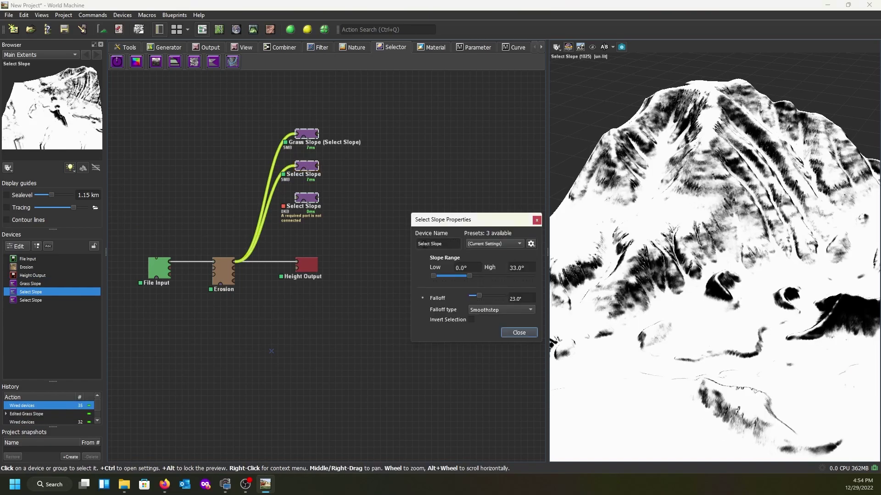
{"action": "left_click", "coordinate": [430, 244]}
{"action": "key", "text": "BackSpace"}
{"action": "key", "text": "BackSpace"}
{"action": "key", "text": "BackSpace"}
{"action": "key", "text": "BackSpace"}
{"action": "key", "text": "BackSpace"}
{"action": "key", "text": "BackSpace"}
{"action": "type", "text": "Dirt"}
{"action": "key", "text": "Return"}
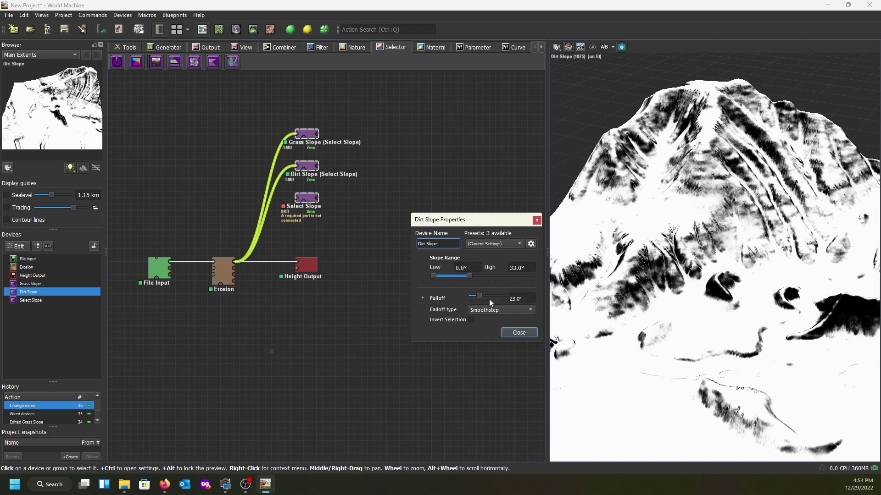
Set the Dirt Slope falloff to 0° and the low end of its slope range to 10°, and close its properties.
{"action": "left_click_drag", "start_coordinate": [478, 295], "coordinate": [443, 278]}
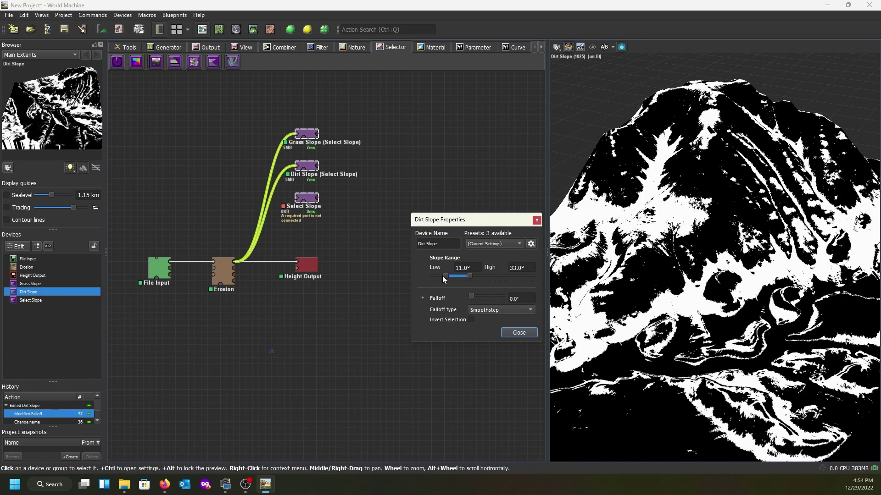
{"action": "left_click", "coordinate": [462, 268]}
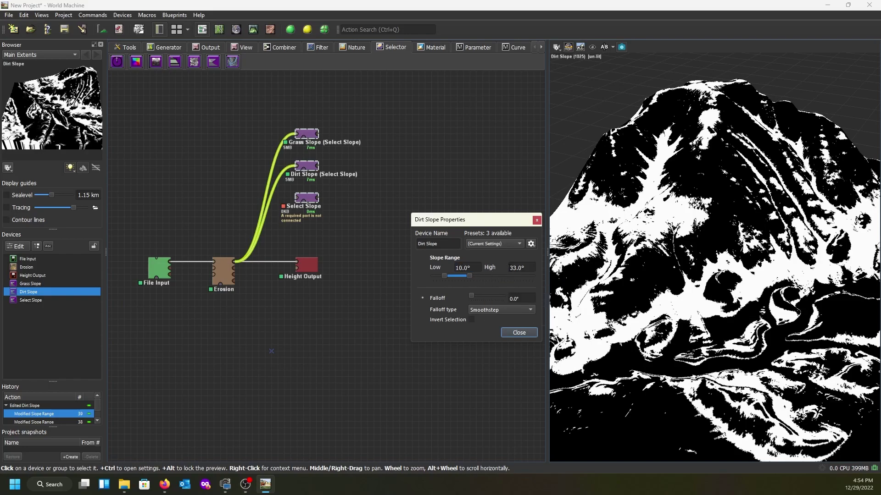
{"action": "left_click", "coordinate": [469, 276]}
{"action": "scroll", "coordinate": [628, 298], "scroll_direction": "up", "scroll_amount": 5}
{"action": "left_click_drag", "start_coordinate": [632, 301], "coordinate": [713, 270]}
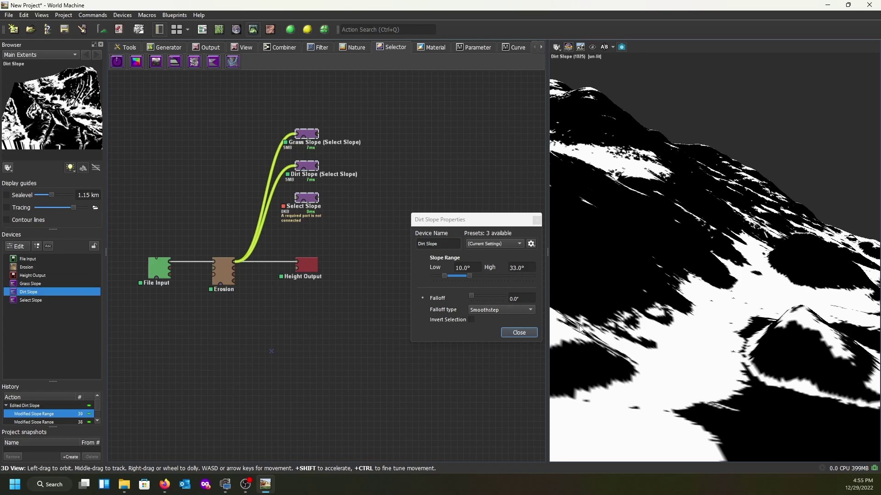
{"action": "left_click", "coordinate": [517, 332]}
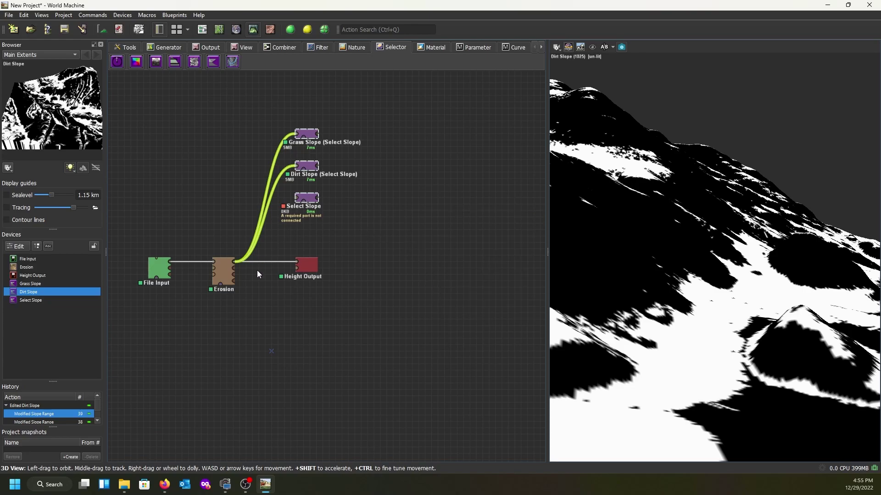
Connect the Erosion output to the remaining Select Slope device and rename that device as Rock Slope.
{"action": "left_click_drag", "start_coordinate": [234, 261], "coordinate": [299, 200]}
{"action": "double_click", "coordinate": [306, 199]}
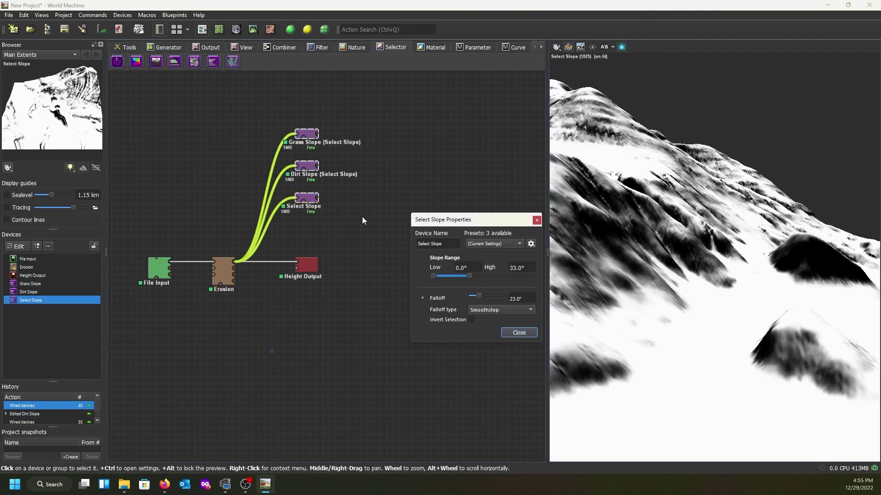
{"action": "double_click", "coordinate": [429, 242]}
{"action": "type", "text": "Rock"}
{"action": "key", "text": "Return"}
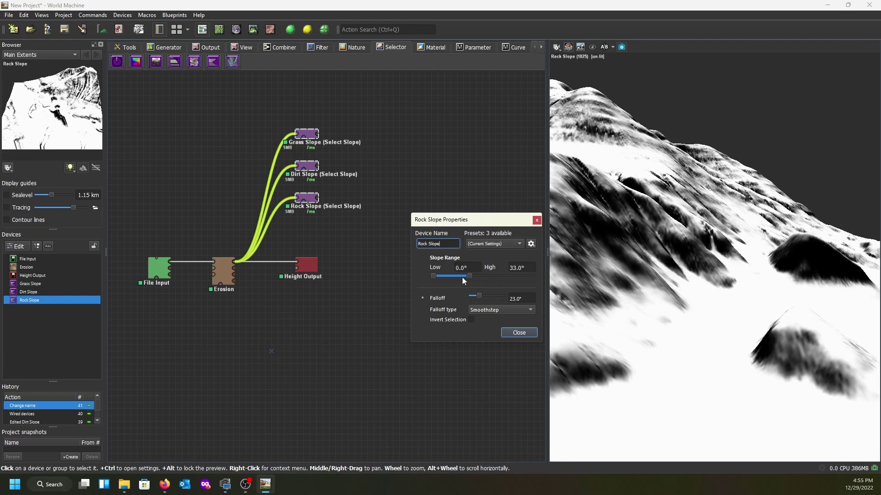
Set the Rock Slope range from 32.5° to 90°.
{"action": "left_click_drag", "start_coordinate": [471, 275], "coordinate": [540, 273]}
{"action": "left_click_drag", "start_coordinate": [435, 276], "coordinate": [466, 277]}
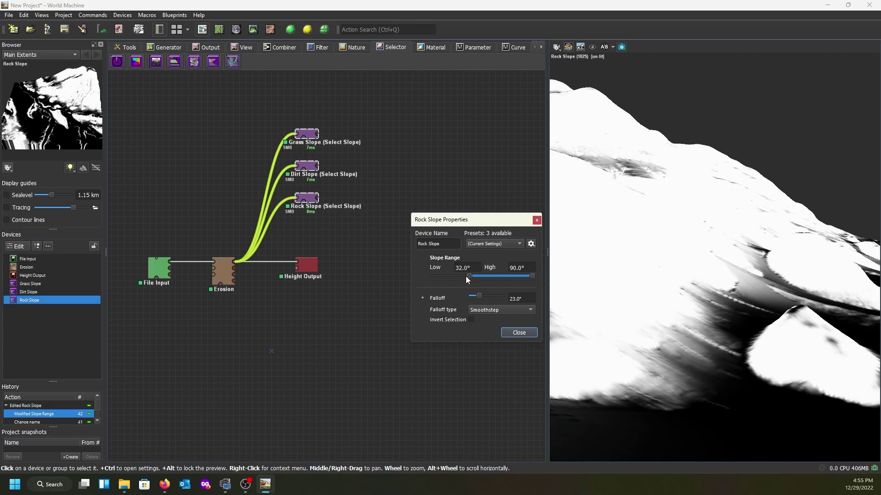
{"action": "left_click", "coordinate": [467, 268]}
{"action": "key", "text": "Return"}
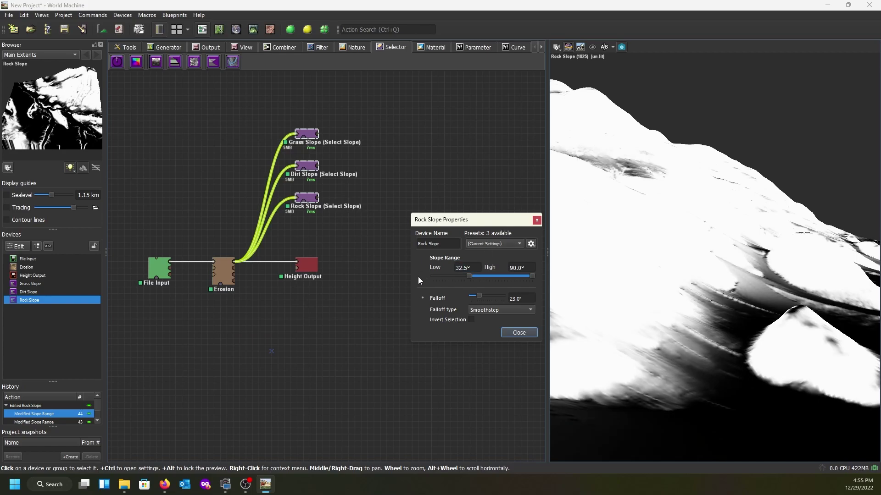
Set the Rock Slope falloff to 0°, check the mask on the mountain and close the device's properties.
{"action": "left_click_drag", "start_coordinate": [621, 288], "coordinate": [641, 308]}
{"action": "left_click_drag", "start_coordinate": [478, 295], "coordinate": [453, 293]}
{"action": "left_click_drag", "start_coordinate": [674, 284], "coordinate": [695, 275]}
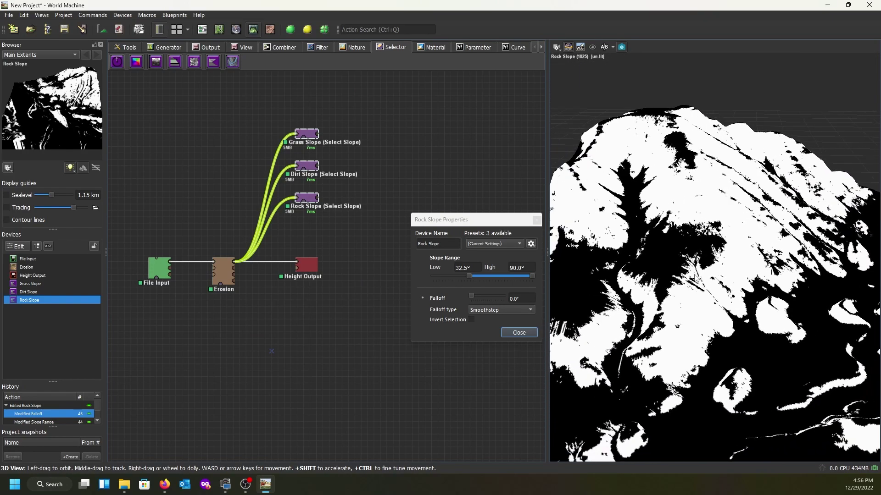
{"action": "left_click", "coordinate": [512, 335]}
{"action": "left_click_drag", "start_coordinate": [666, 284], "coordinate": [676, 243]}
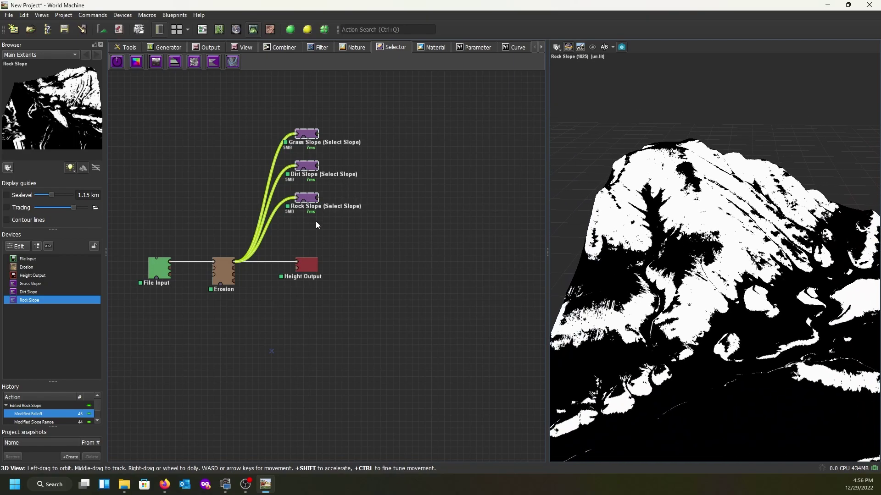
Add three Height Output devices in a column beside the Grass, Dirt and Rock Slope devices.
{"action": "left_click", "coordinate": [206, 47]}
{"action": "left_click", "coordinate": [137, 63]}
{"action": "left_click", "coordinate": [393, 134]}
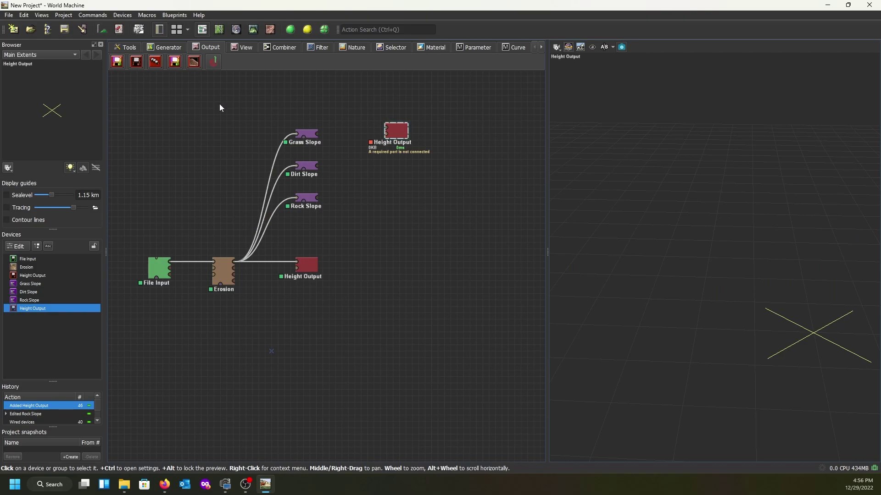
{"action": "left_click", "coordinate": [134, 63]}
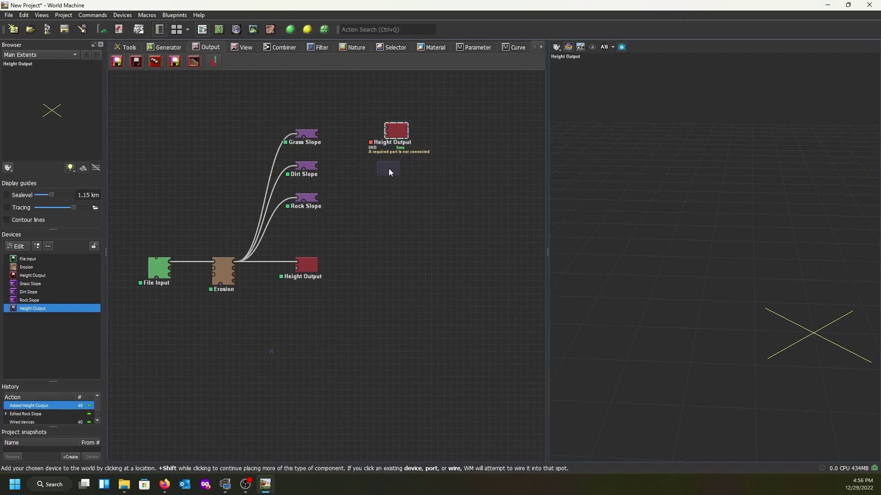
{"action": "left_click", "coordinate": [398, 169]}
{"action": "left_click", "coordinate": [140, 62]}
{"action": "left_click", "coordinate": [398, 209]}
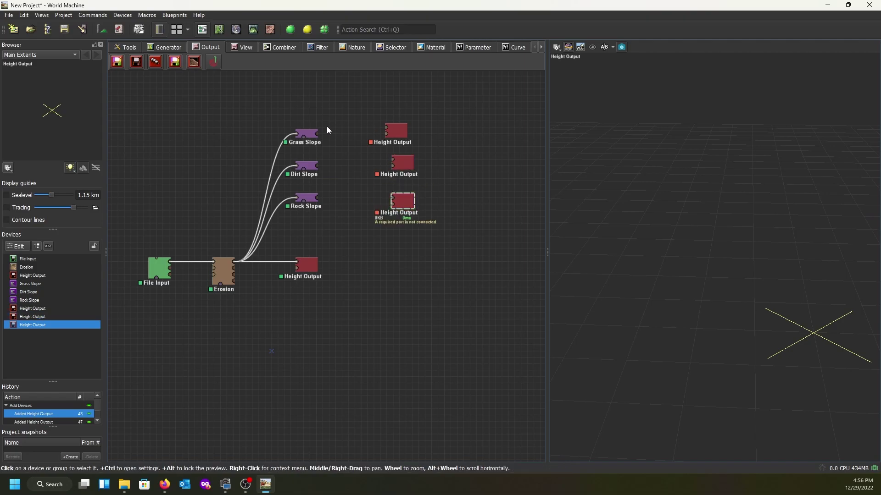
Connect Grass Slope to the uppermost Height Output device and rename that output as Grass Height Output.
{"action": "left_click_drag", "start_coordinate": [319, 131], "coordinate": [389, 126]}
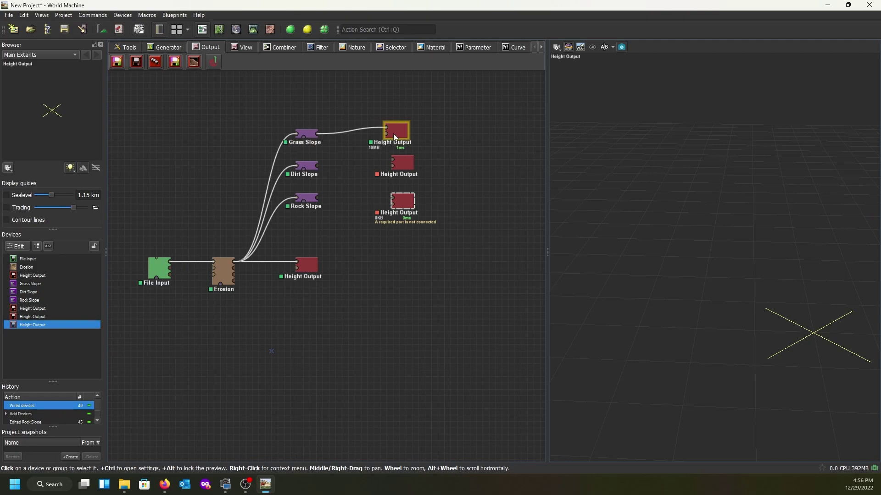
{"action": "double_click", "coordinate": [393, 134]}
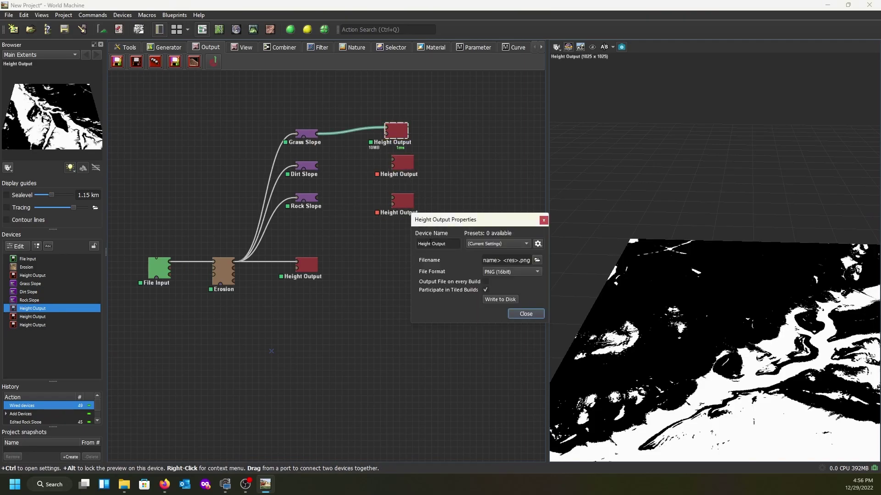
{"action": "left_click", "coordinate": [417, 244]}
{"action": "type", "text": "Grass"}
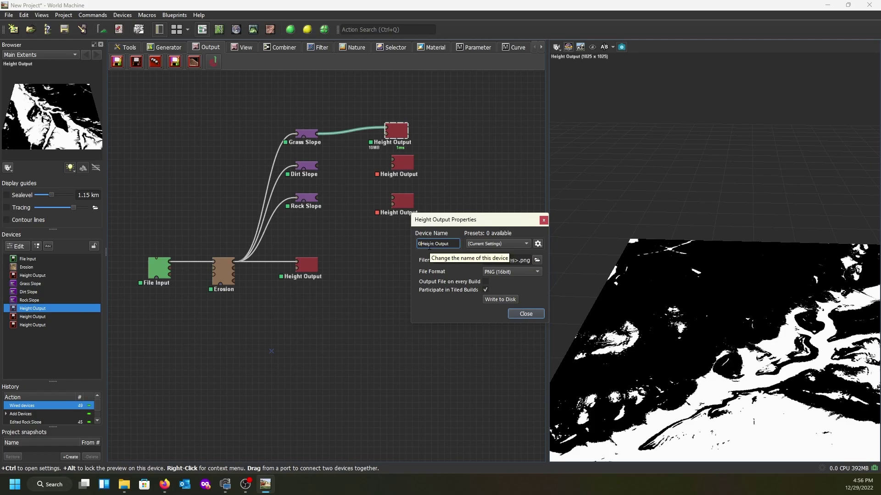
{"action": "key", "text": "Return"}
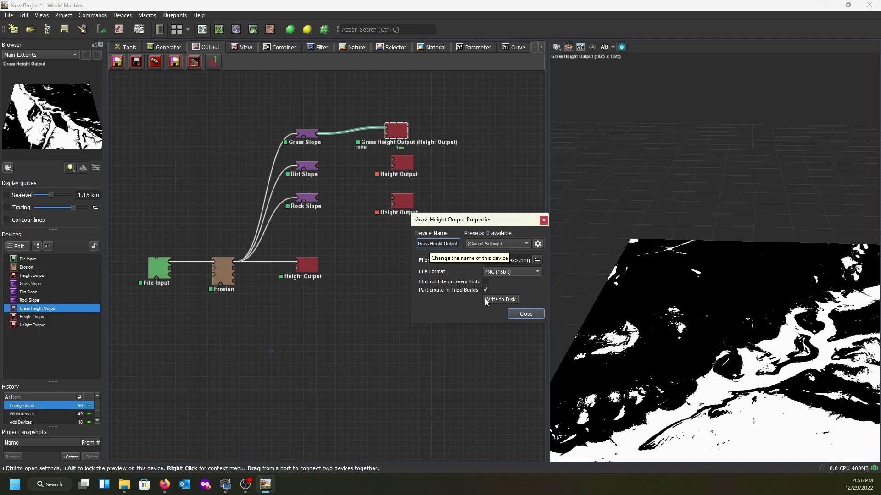
Browse for the Grass Height Output's file location and open the Aspen folder inside World Machine Projects on drive D.
{"action": "left_click", "coordinate": [537, 261]}
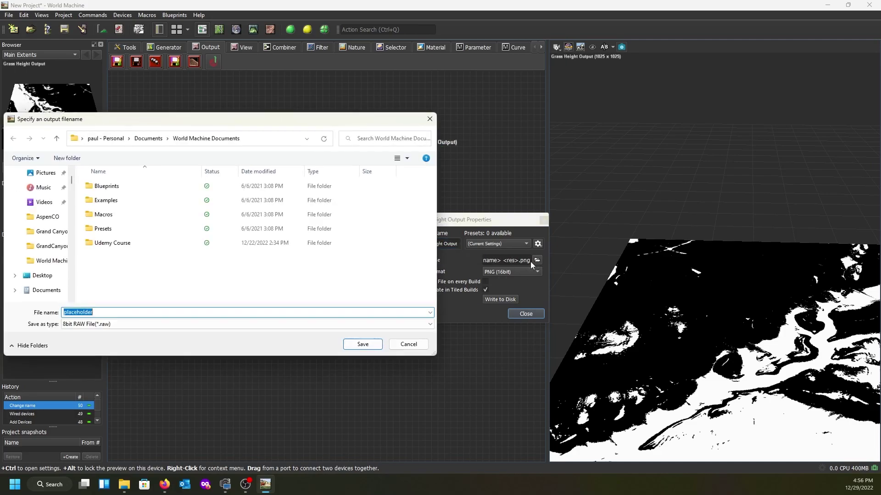
{"action": "left_click", "coordinate": [79, 139]}
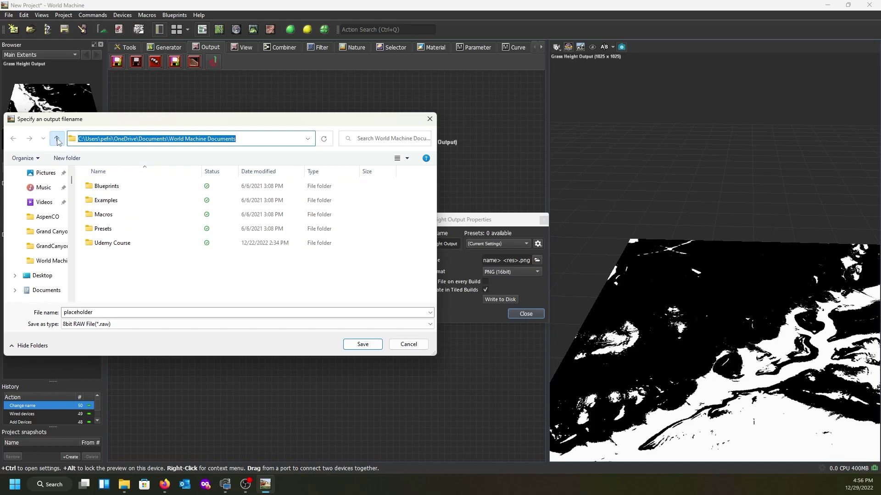
{"action": "left_click", "coordinate": [56, 139]}
{"action": "left_click", "coordinate": [82, 138]}
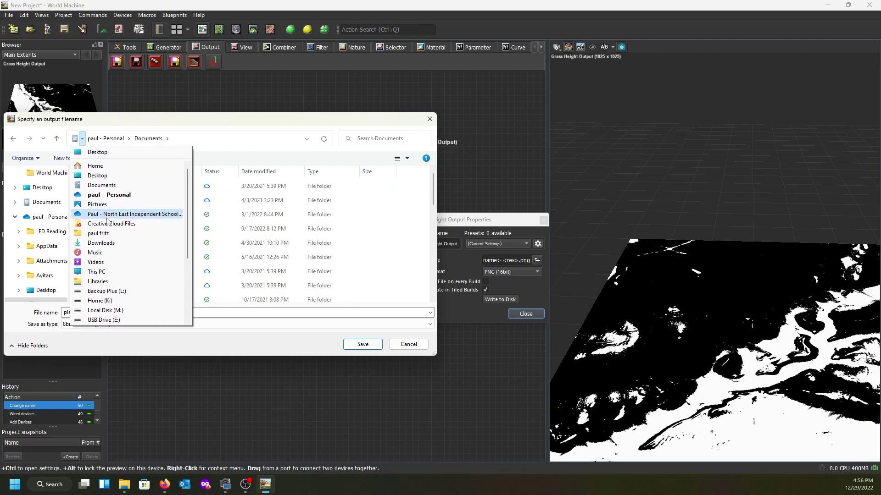
{"action": "left_click", "coordinate": [105, 272]}
{"action": "double_click", "coordinate": [238, 222]}
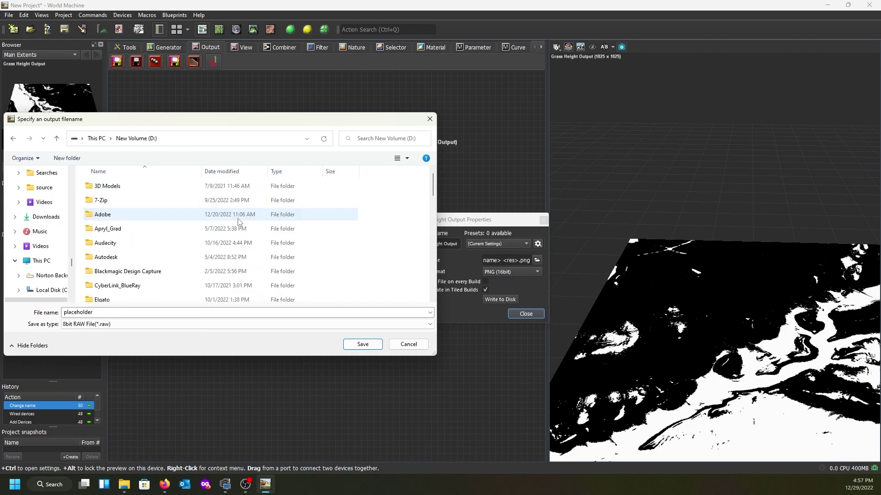
{"action": "scroll", "coordinate": [147, 245], "scroll_direction": "down", "scroll_amount": 15}
{"action": "scroll", "coordinate": [148, 245], "scroll_direction": "down", "scroll_amount": 3}
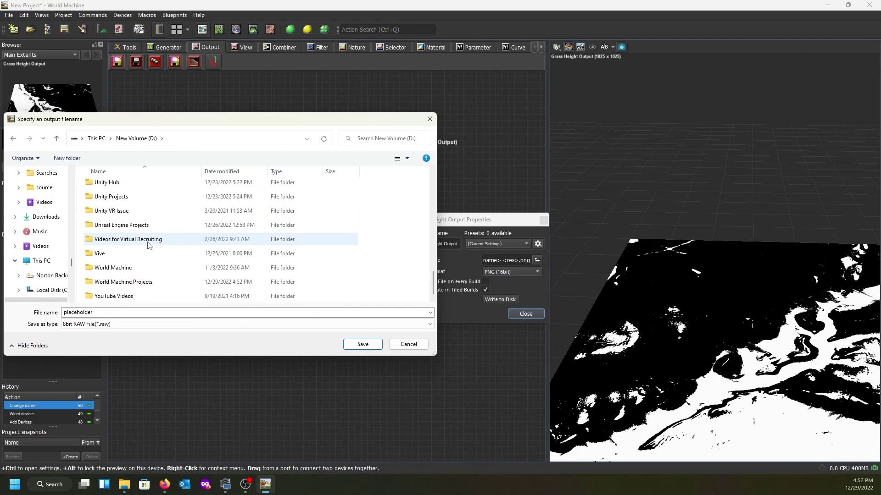
{"action": "left_click", "coordinate": [124, 281]}
{"action": "double_click", "coordinate": [125, 281]}
{"action": "double_click", "coordinate": [96, 193]}
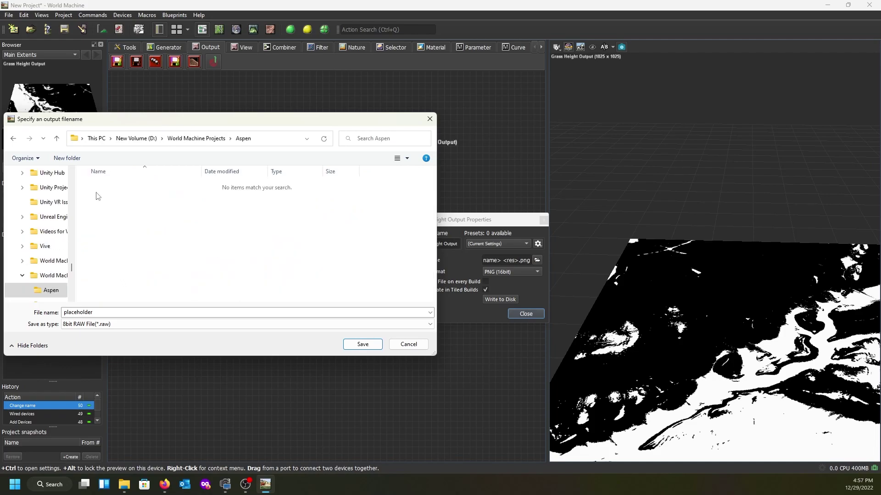
Save the grass output's file as Grass_Height in PNG format, enable output on every build and close the properties.
{"action": "left_click", "coordinate": [120, 327]}
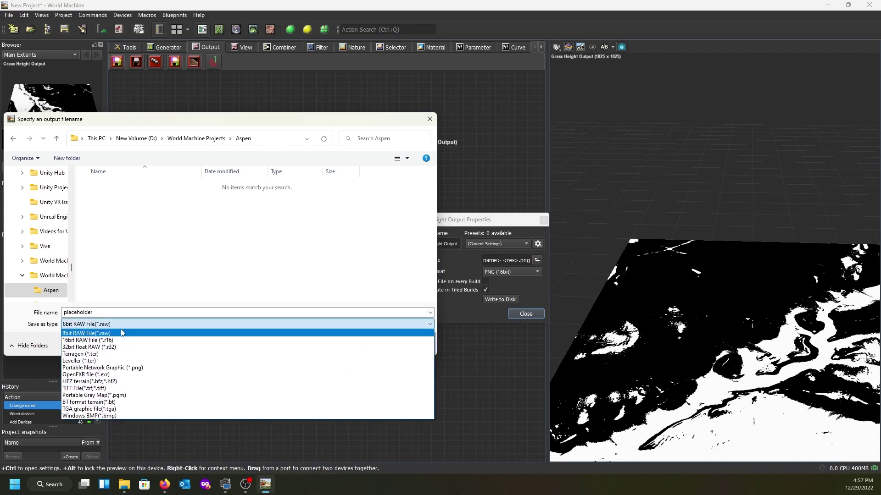
{"action": "left_click", "coordinate": [120, 368]}
{"action": "double_click", "coordinate": [69, 311]}
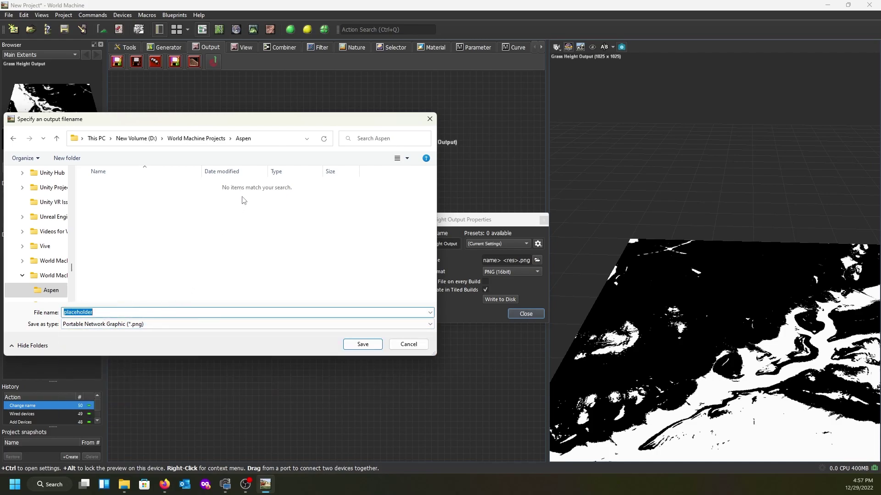
{"action": "type", "text": "Grass_Height"}
{"action": "key", "text": "Return"}
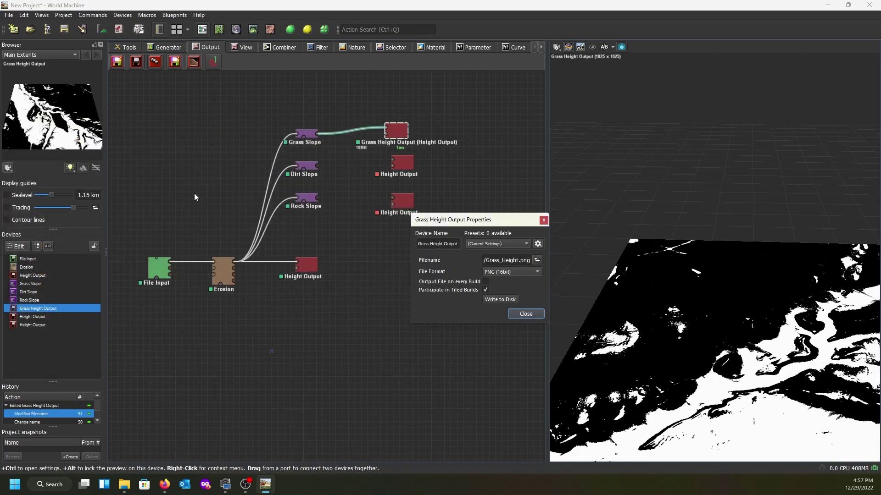
{"action": "left_click", "coordinate": [485, 281]}
{"action": "left_click", "coordinate": [531, 314]}
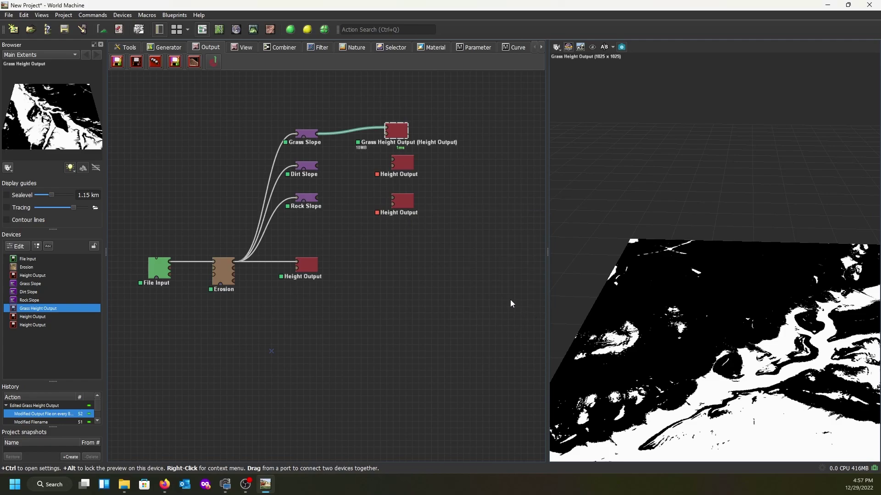
Rename the middle Height Output device in the mask column as Dirt Height Output.
{"action": "double_click", "coordinate": [400, 158]}
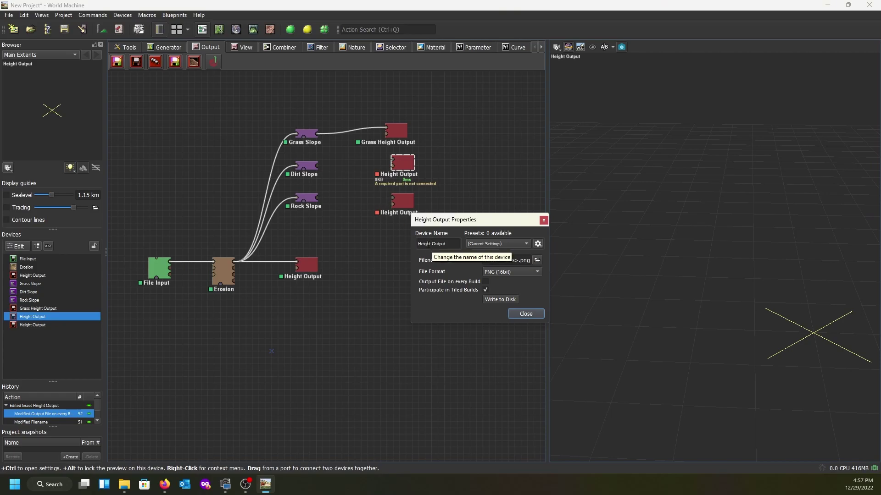
{"action": "left_click", "coordinate": [419, 244]}
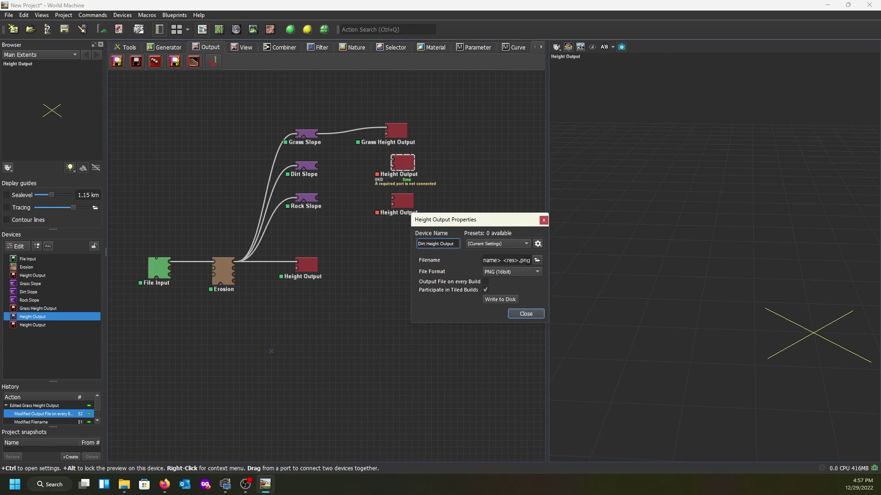
{"action": "key", "text": "Return"}
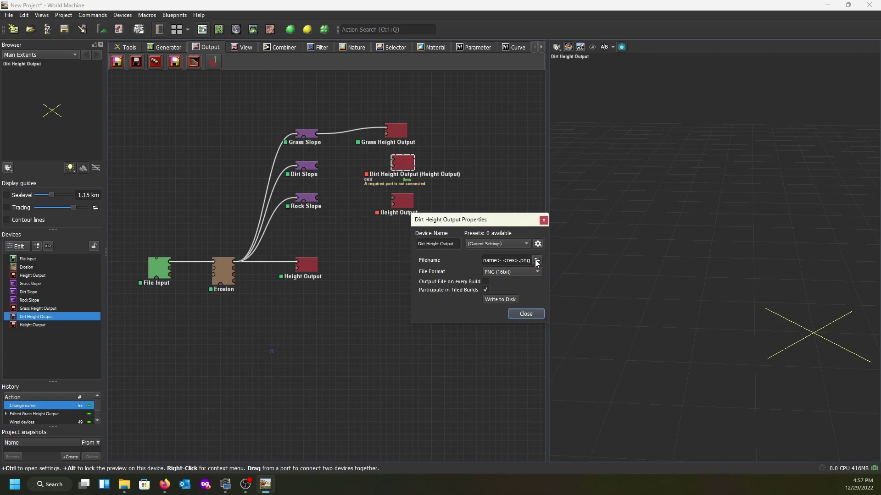
Browse for the Dirt Height Output's file location and open the Aspen folder inside World Machine Projects on drive D.
{"action": "left_click", "coordinate": [536, 260]}
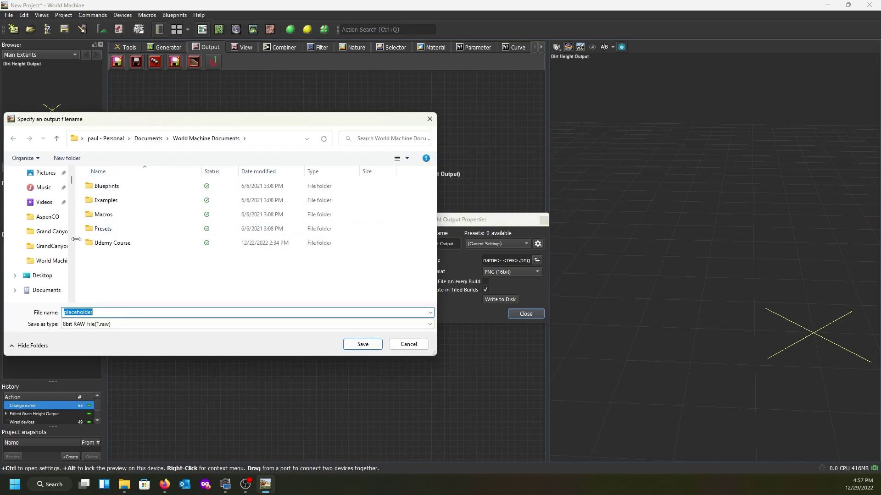
{"action": "scroll", "coordinate": [53, 217], "scroll_direction": "down", "scroll_amount": 1}
{"action": "scroll", "coordinate": [54, 217], "scroll_direction": "down", "scroll_amount": 5}
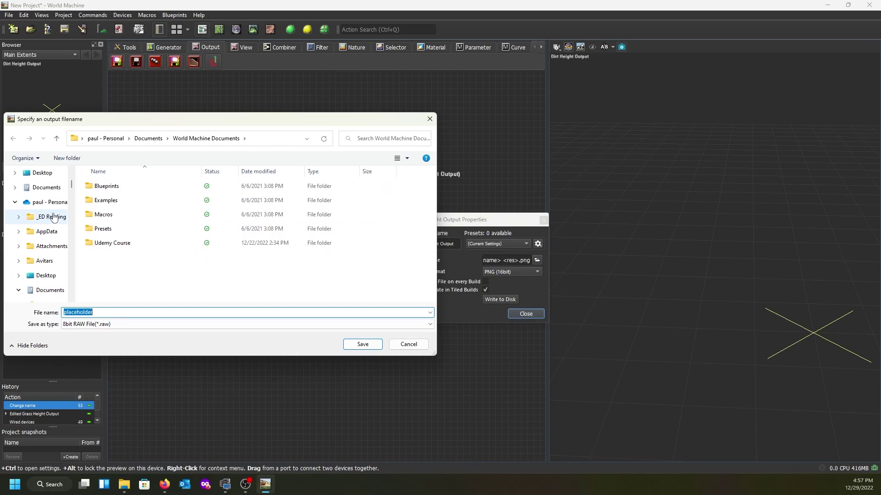
{"action": "left_click", "coordinate": [82, 138]}
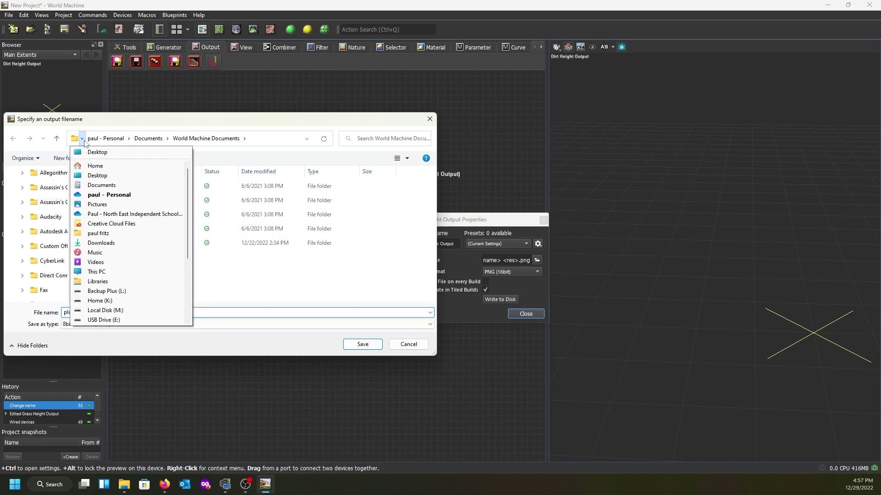
{"action": "left_click", "coordinate": [99, 272]}
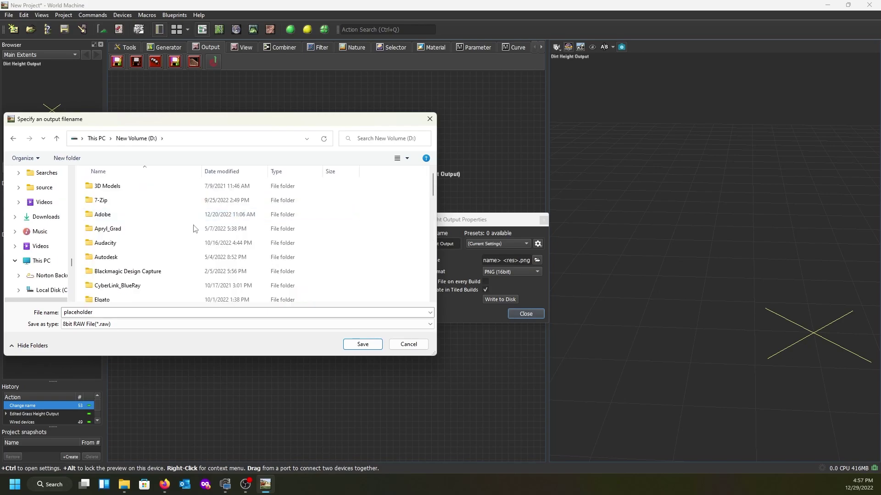
{"action": "scroll", "coordinate": [192, 235], "scroll_direction": "down", "scroll_amount": 6}
{"action": "scroll", "coordinate": [141, 237], "scroll_direction": "down", "scroll_amount": 4}
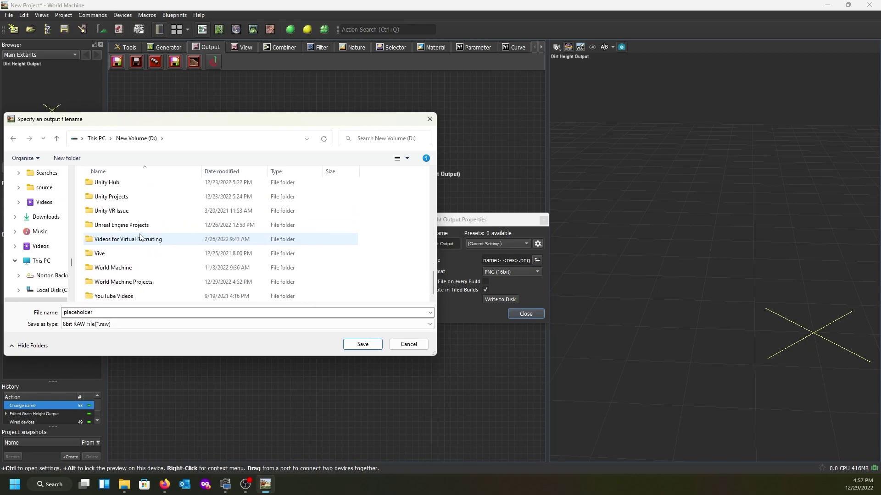
{"action": "double_click", "coordinate": [117, 281]}
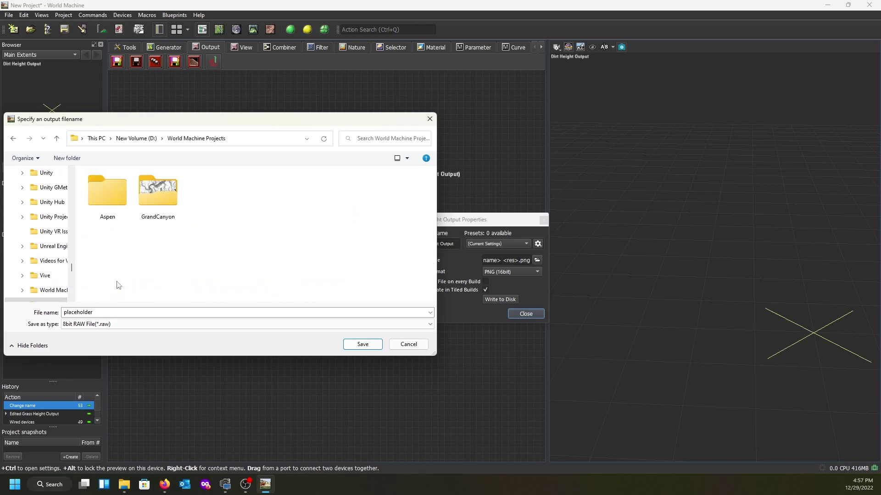
{"action": "double_click", "coordinate": [112, 185]}
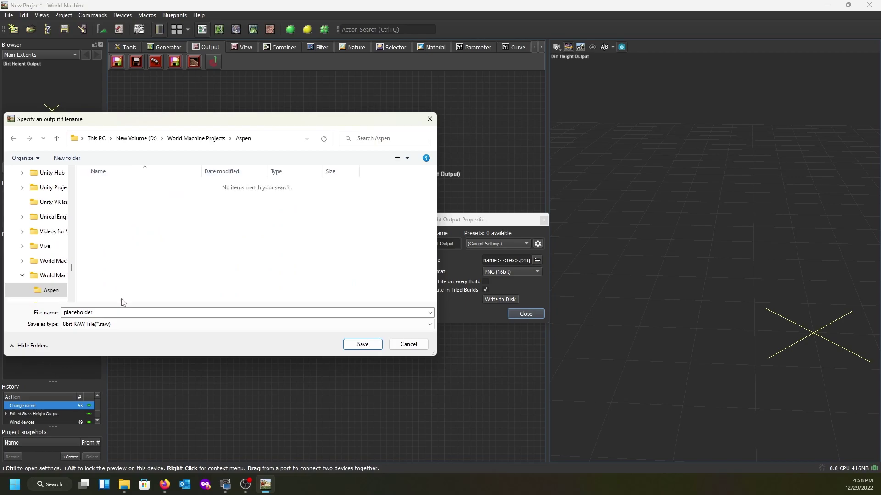
Save the dirt output's file as Dirt_Height in PNG format, enable output on every build and close the properties.
{"action": "double_click", "coordinate": [115, 312]}
{"action": "type", "text": "Dirt_Height"}
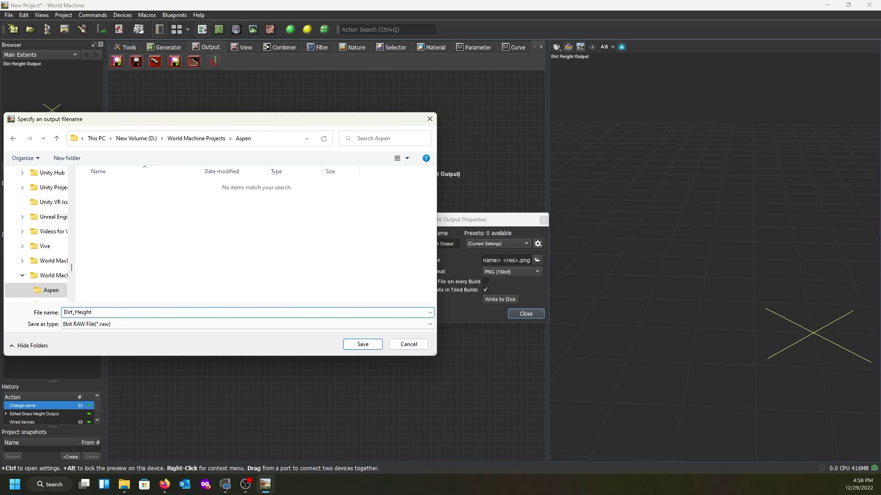
{"action": "left_click", "coordinate": [116, 325]}
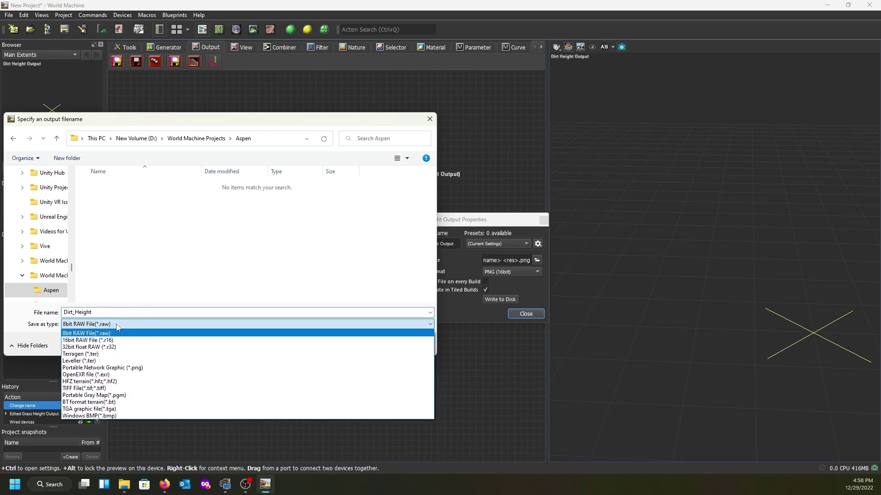
{"action": "left_click", "coordinate": [115, 368]}
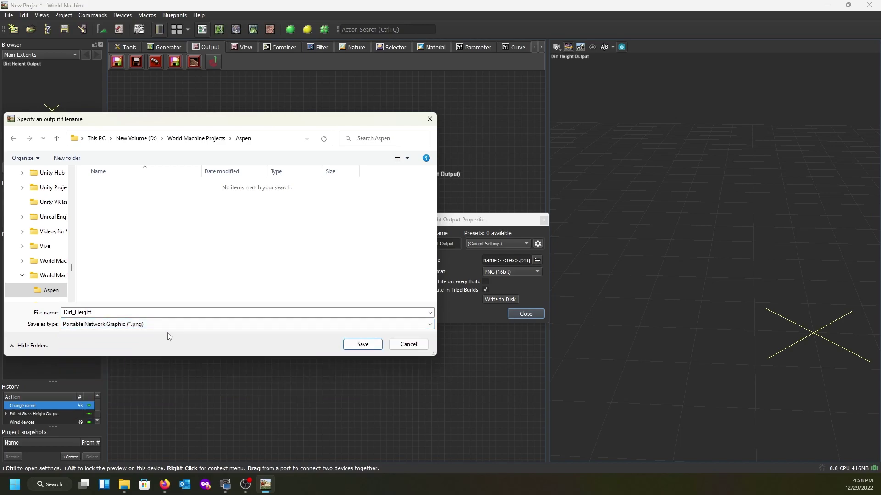
{"action": "left_click", "coordinate": [362, 344]}
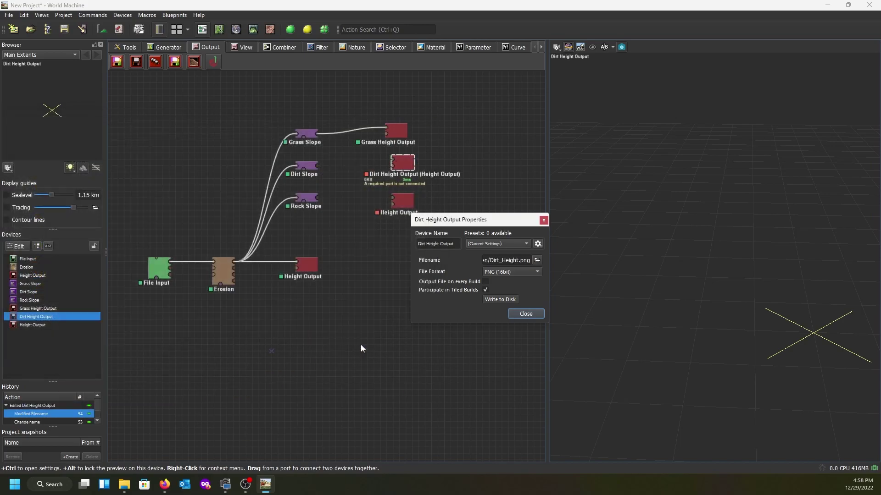
{"action": "left_click", "coordinate": [485, 282]}
{"action": "left_click", "coordinate": [532, 315]}
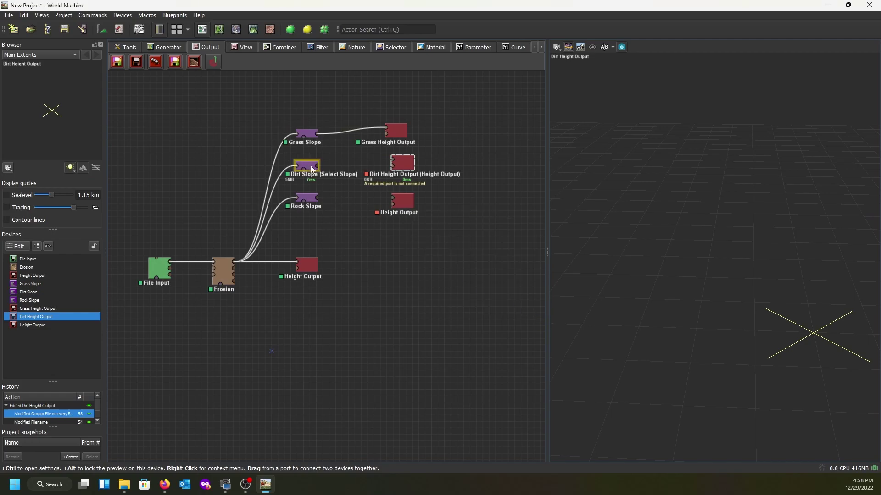
Connect Dirt Slope to Dirt Height Output, aligned beneath the grass output, and Rock Slope to the remaining Height Output in that column.
{"action": "left_click_drag", "start_coordinate": [316, 166], "coordinate": [395, 161]}
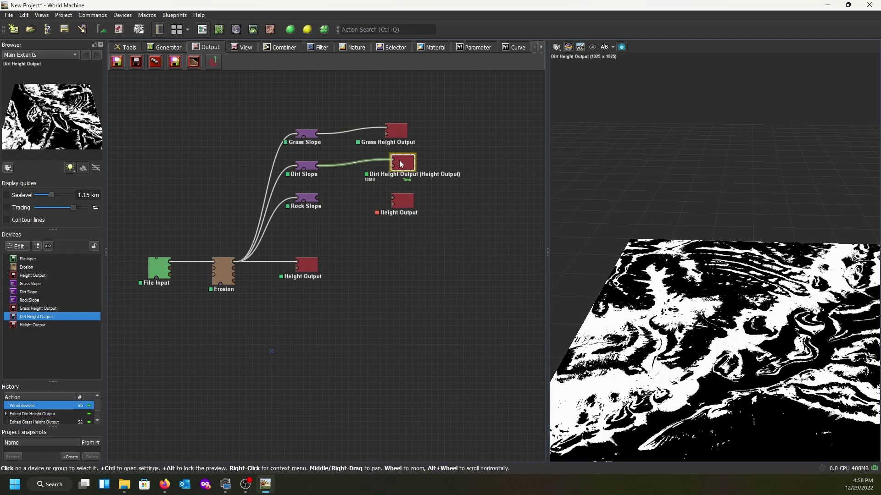
{"action": "left_click", "coordinate": [397, 165]}
{"action": "left_click_drag", "start_coordinate": [626, 292], "coordinate": [559, 303]}
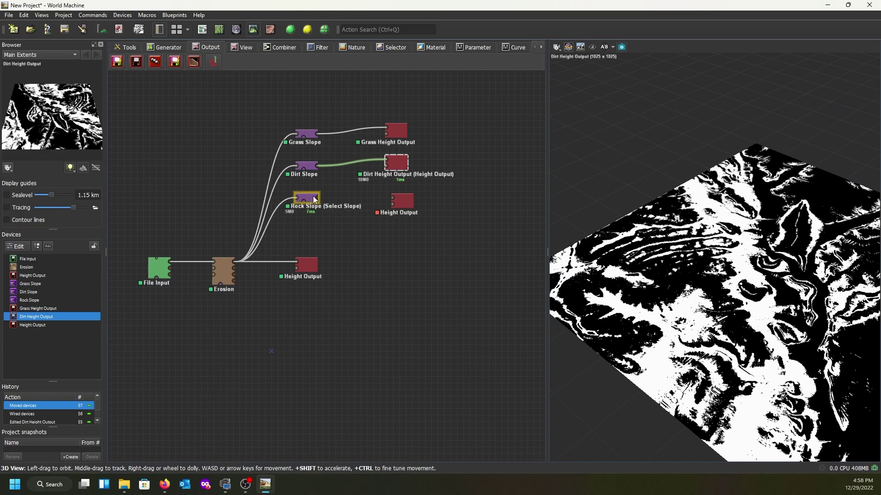
{"action": "left_click_drag", "start_coordinate": [324, 197], "coordinate": [393, 197]}
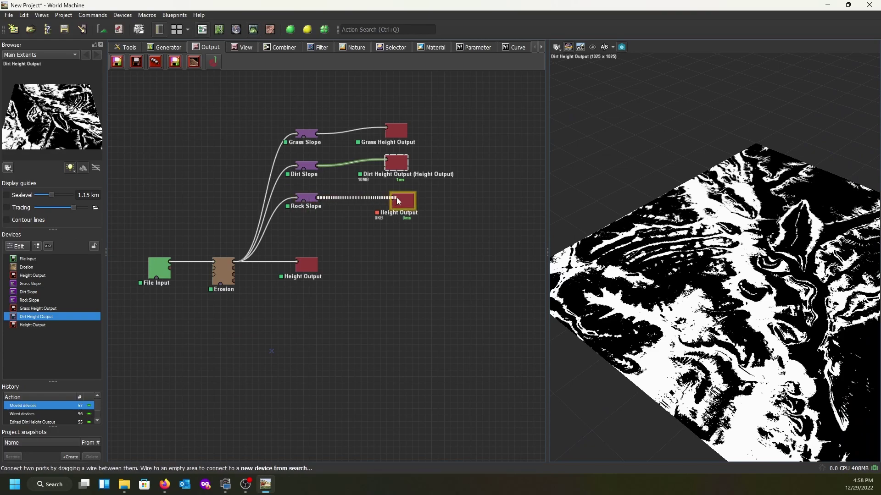
Browse for the file location of Rock Slope's Height Output and open World Machine Projects' Aspen folder on drive D.
{"action": "double_click", "coordinate": [398, 200]}
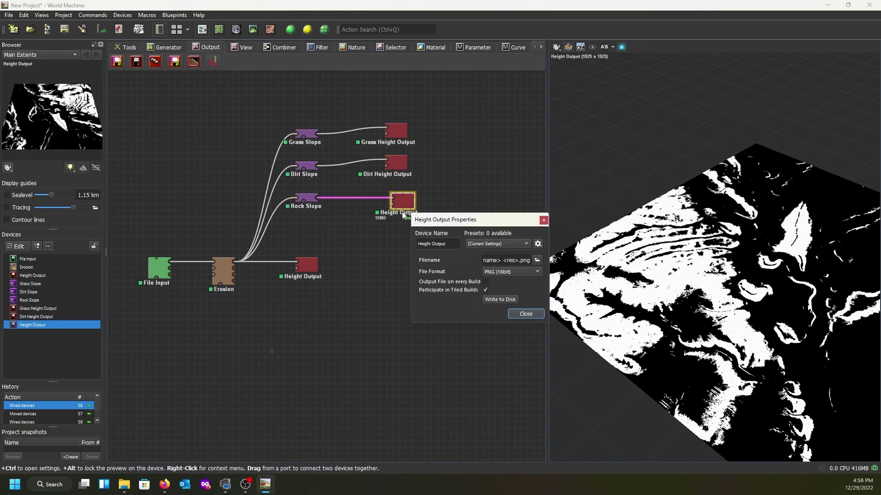
{"action": "left_click", "coordinate": [537, 260]}
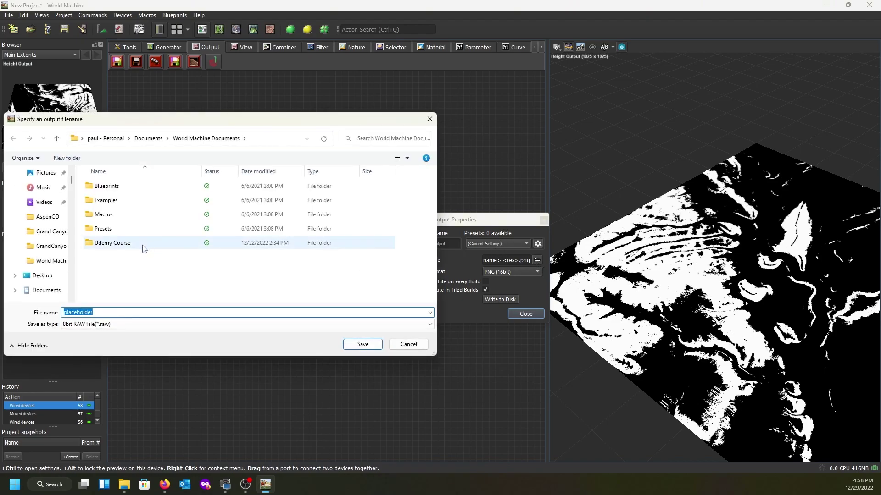
{"action": "left_click", "coordinate": [82, 139]}
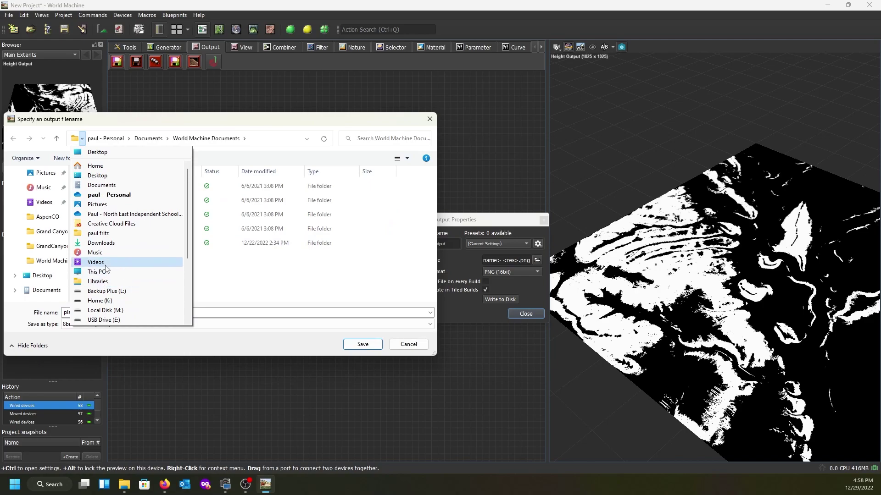
{"action": "left_click", "coordinate": [97, 272]}
{"action": "double_click", "coordinate": [247, 219]}
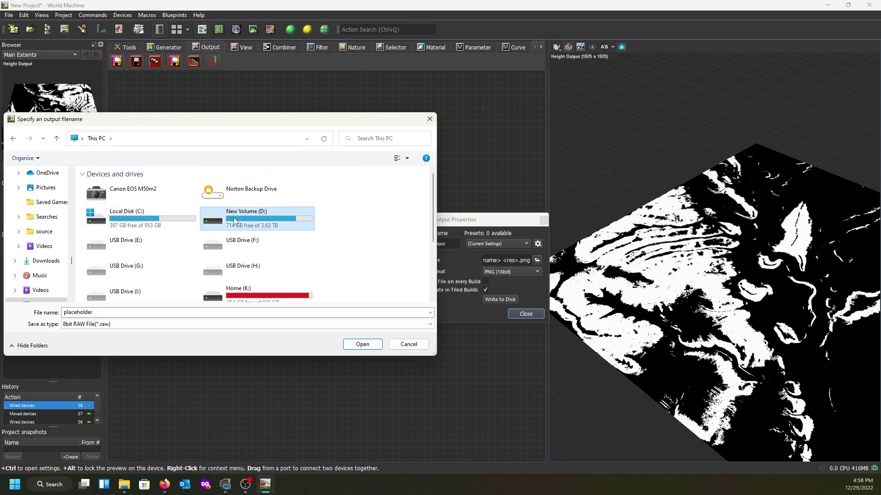
{"action": "scroll", "coordinate": [181, 252], "scroll_direction": "down", "scroll_amount": 10}
{"action": "scroll", "coordinate": [179, 250], "scroll_direction": "down", "scroll_amount": 2}
{"action": "double_click", "coordinate": [123, 281]}
{"action": "double_click", "coordinate": [108, 193]}
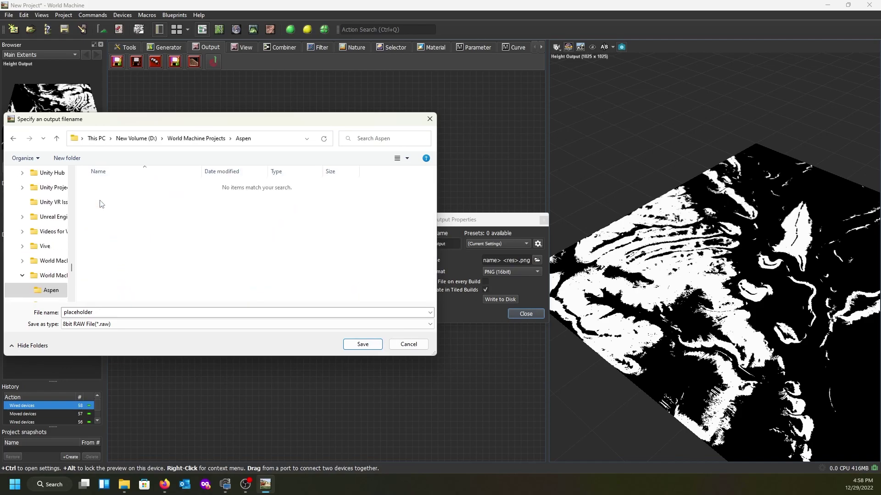
Save the rock output's file as Rock_Height in PNG format.
{"action": "double_click", "coordinate": [87, 312]}
{"action": "type", "text": "Rock"}
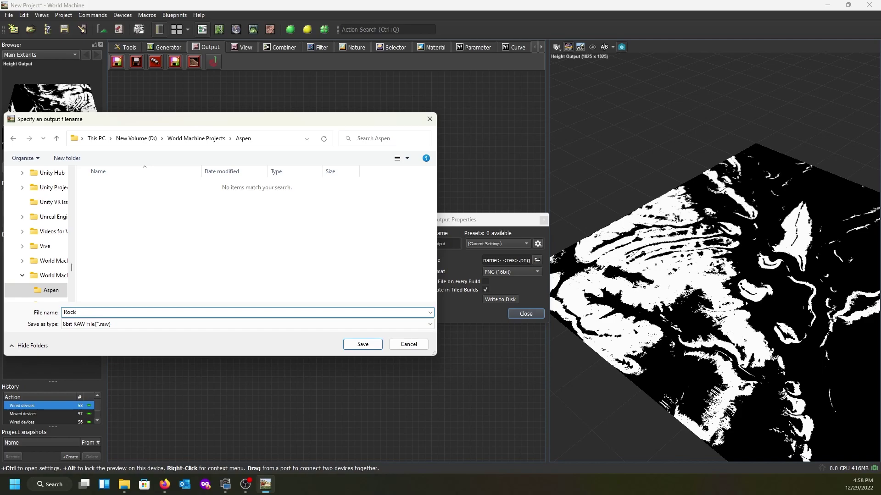
{"action": "type", "text": "_Height"}
{"action": "left_click", "coordinate": [110, 324]}
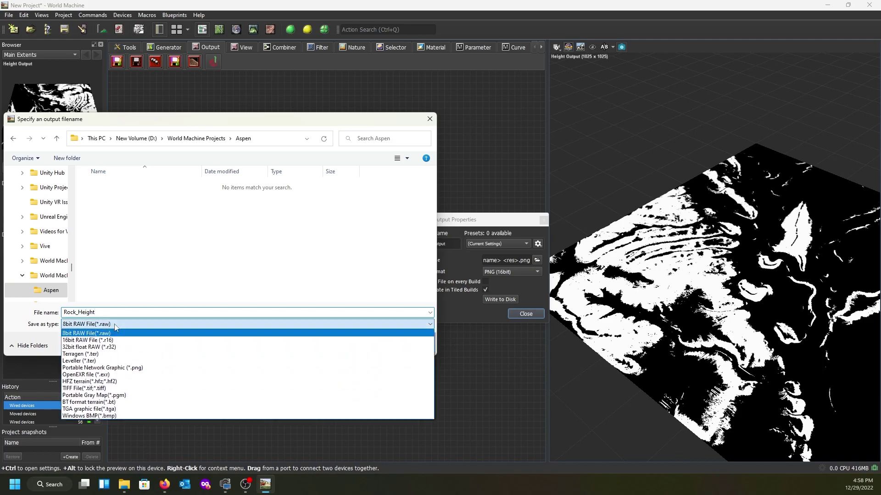
{"action": "left_click", "coordinate": [110, 367]}
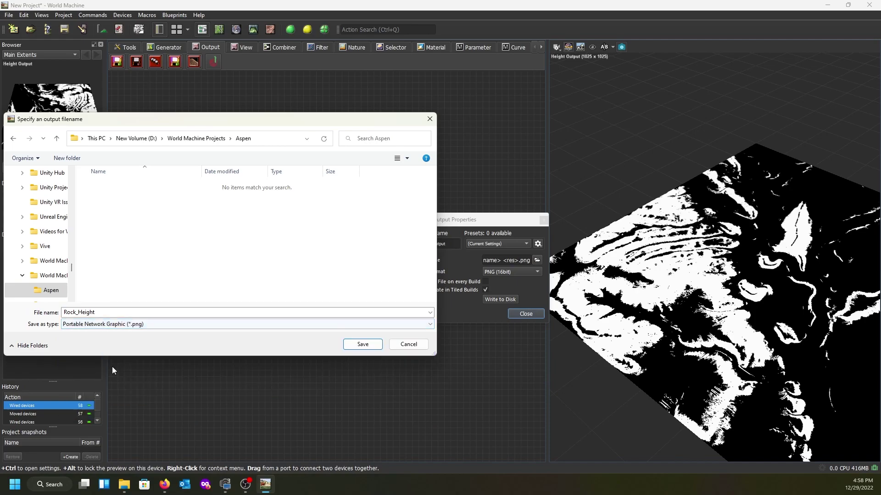
{"action": "left_click", "coordinate": [351, 348]}
Rename the rock device as Rock Height Output, enable output on every build and close its properties.
{"action": "left_click", "coordinate": [418, 243]}
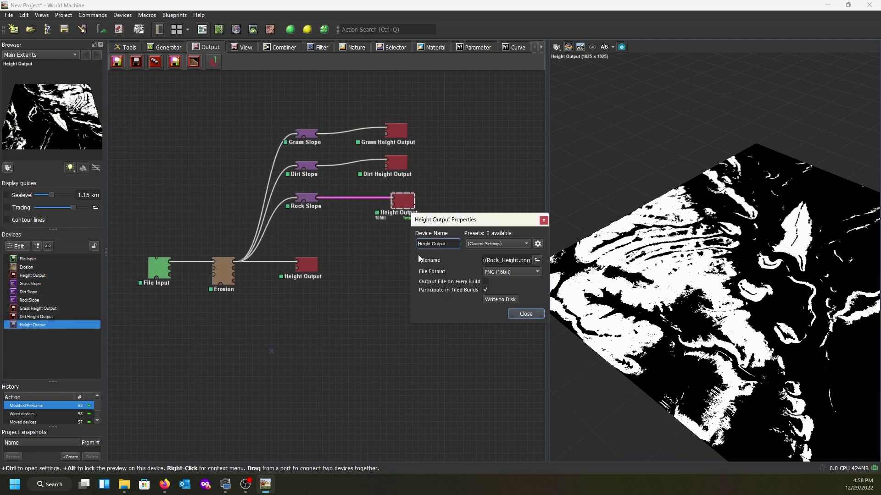
{"action": "type", "text": "Rock"}
{"action": "left_click", "coordinate": [484, 281]}
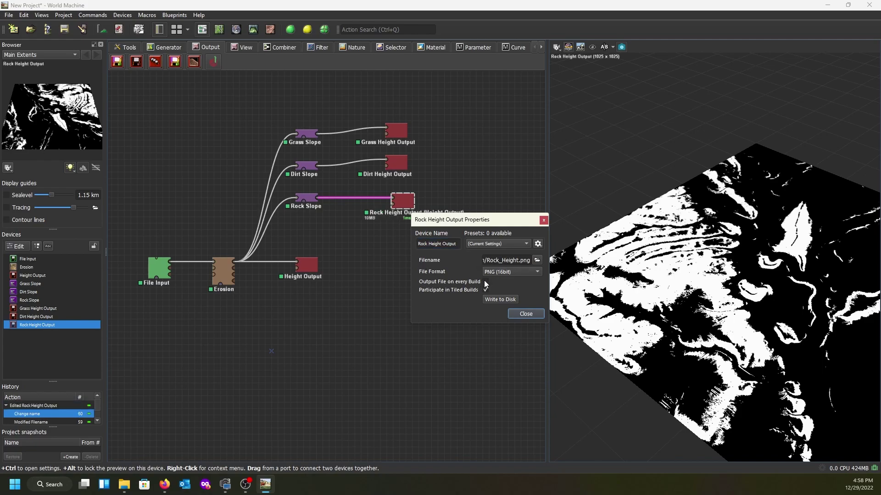
{"action": "left_click", "coordinate": [485, 282]}
{"action": "left_click", "coordinate": [522, 313]}
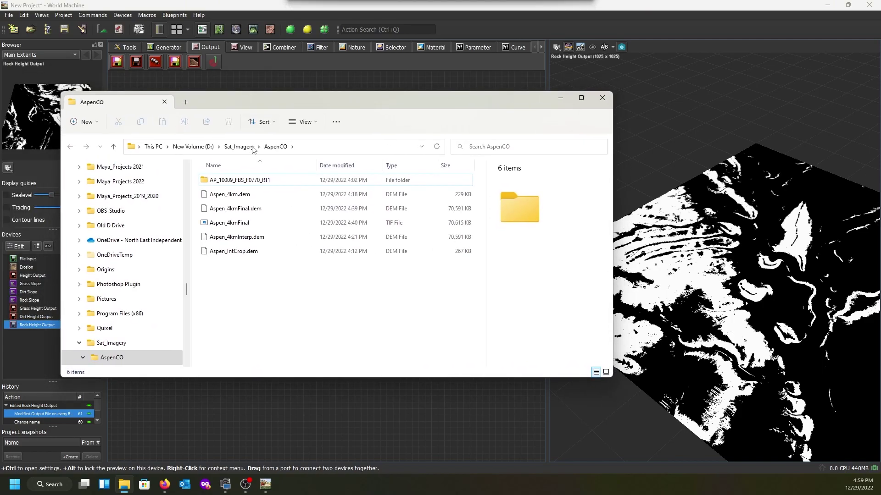
Browse File Explorer to World Machine Projects' Aspen folder on drive D and move the window out of the way.
{"action": "left_click", "coordinate": [212, 148]}
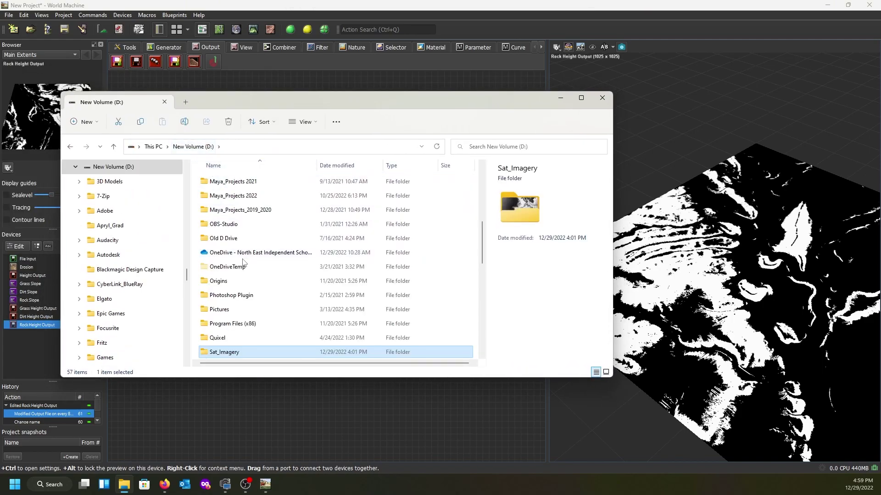
{"action": "scroll", "coordinate": [237, 255], "scroll_direction": "down", "scroll_amount": 6}
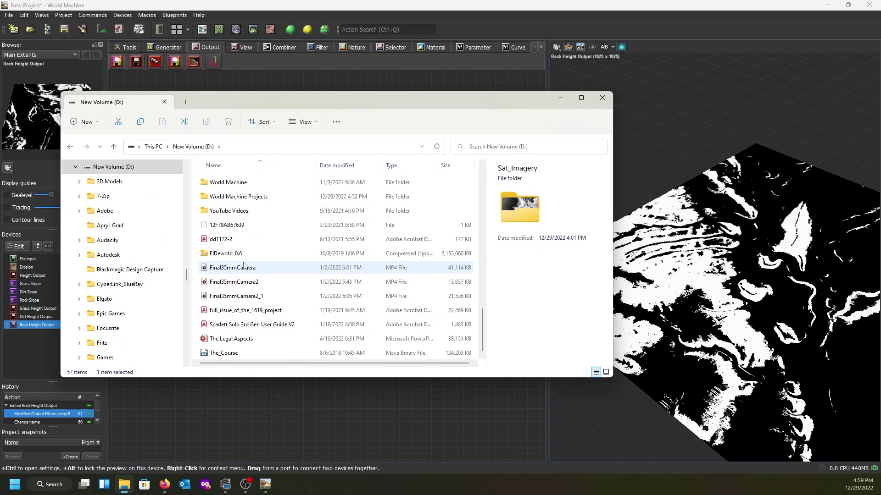
{"action": "double_click", "coordinate": [235, 198]}
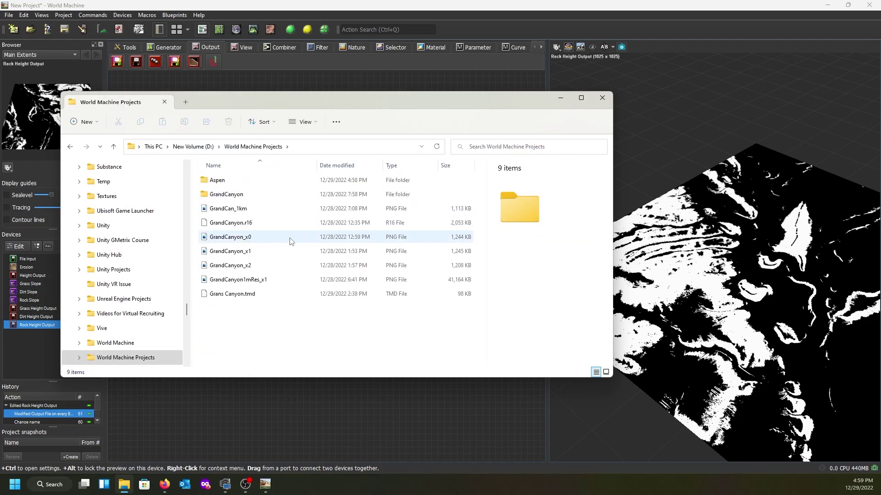
{"action": "double_click", "coordinate": [215, 183]}
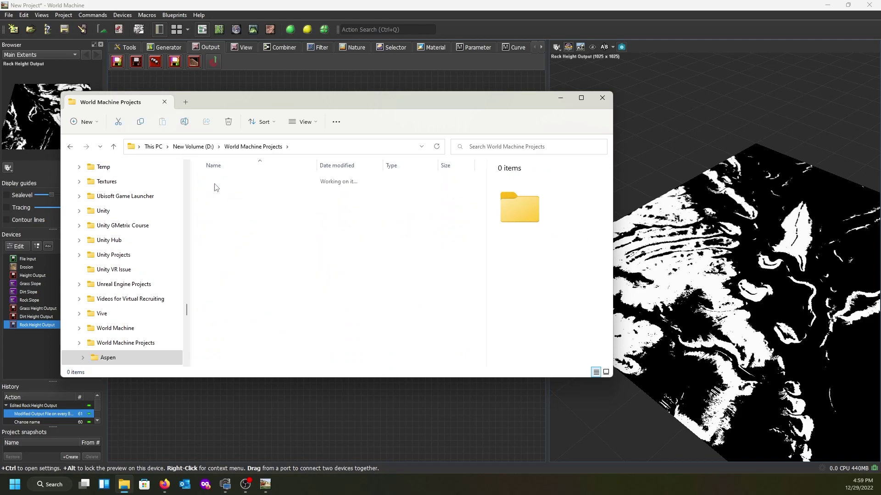
{"action": "left_click_drag", "start_coordinate": [389, 100], "coordinate": [0, 97]}
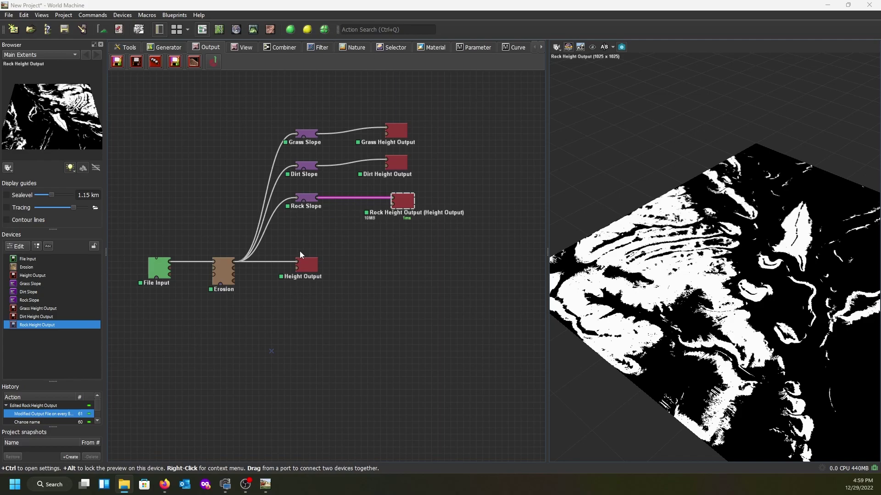
Examine the main Height Output in the layout and explorer views, returning to the 3D view.
{"action": "left_click", "coordinate": [307, 261]}
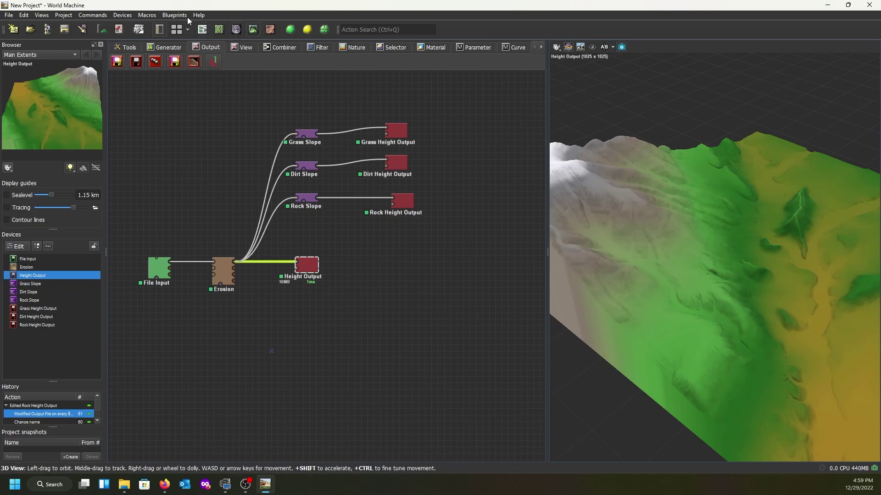
{"action": "left_click", "coordinate": [202, 30]}
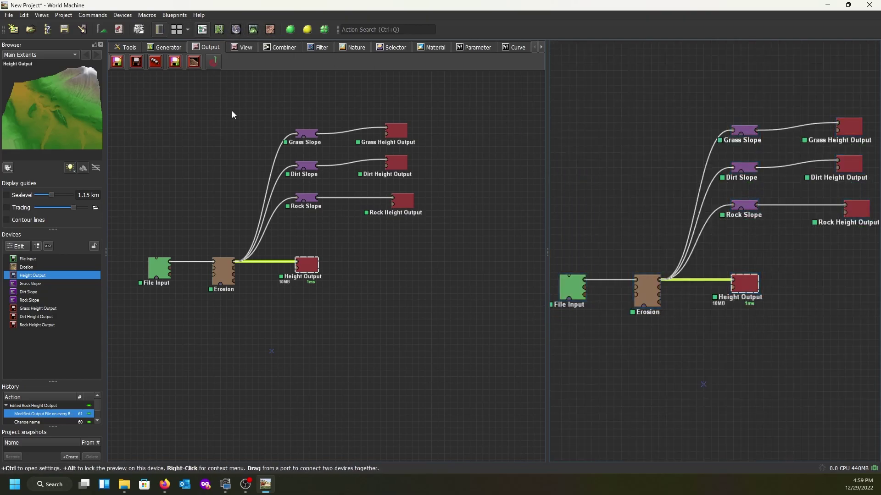
{"action": "left_click", "coordinate": [220, 32]}
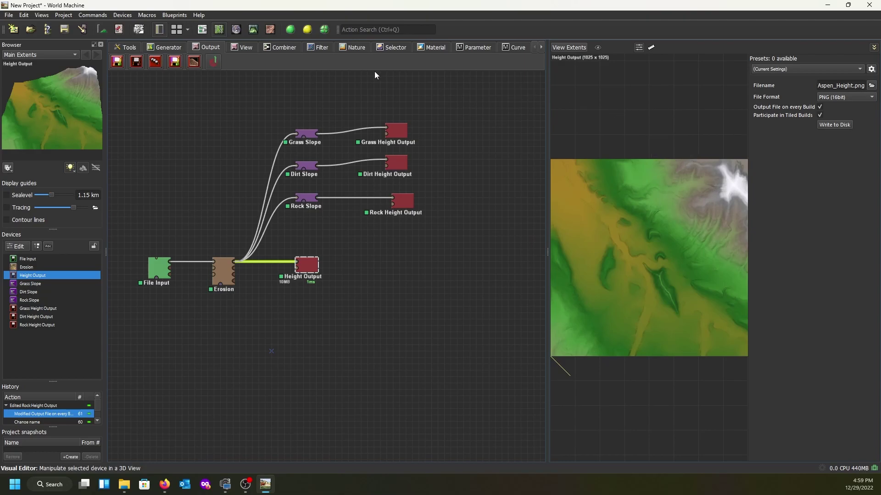
{"action": "left_click", "coordinate": [236, 30]}
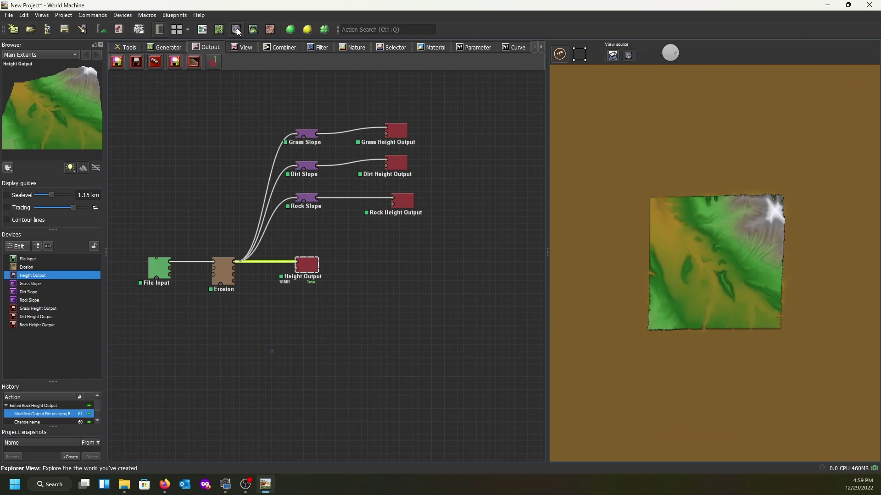
{"action": "left_click", "coordinate": [255, 32]}
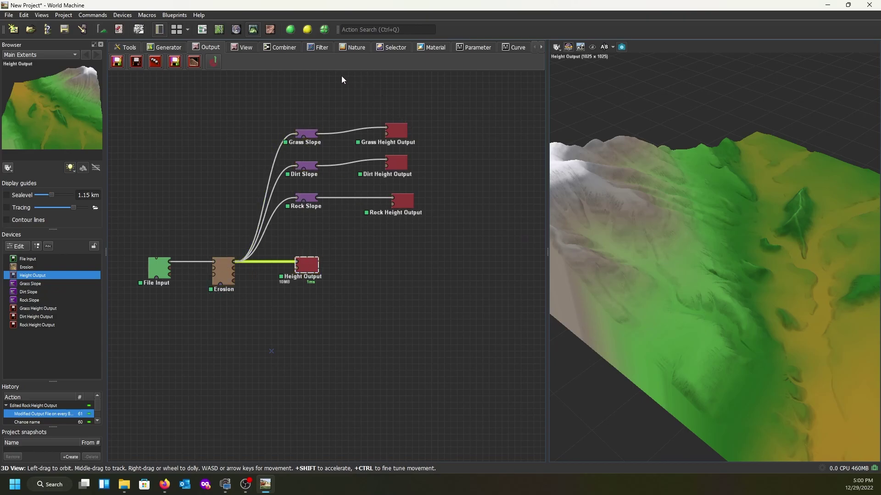
Build the world to write all height outputs to disk and check the exported PNG files in the Aspen folder.
{"action": "left_click", "coordinate": [290, 29]}
{"action": "left_click", "coordinate": [124, 485]}
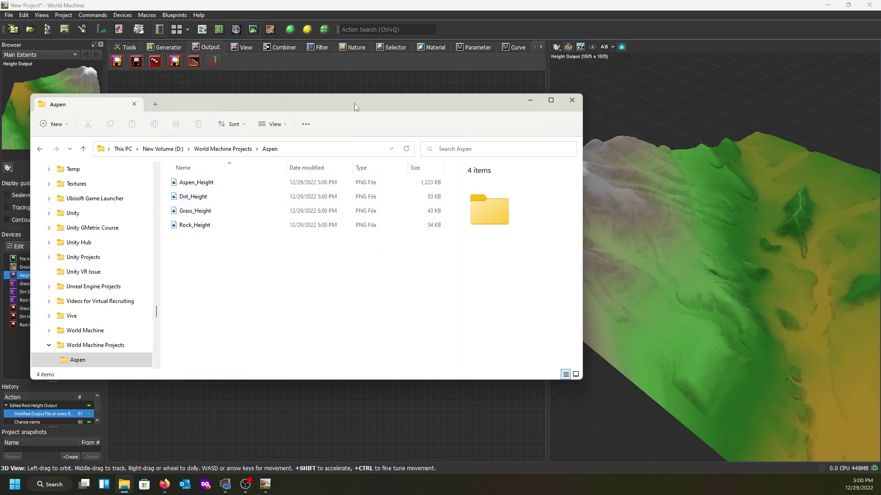
{"action": "key", "text": "alt+F4"}
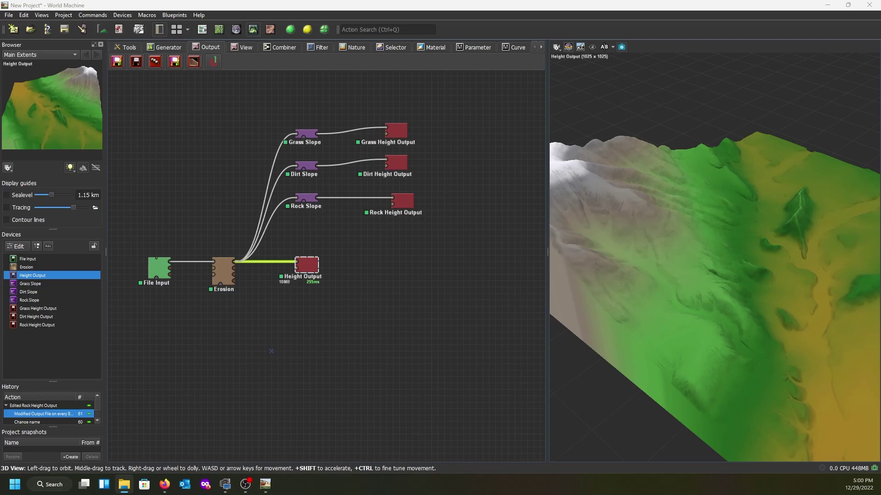
Save the world as New Project in the Aspen folder under World Machine Projects on drive D.
{"action": "left_click", "coordinate": [9, 15]}
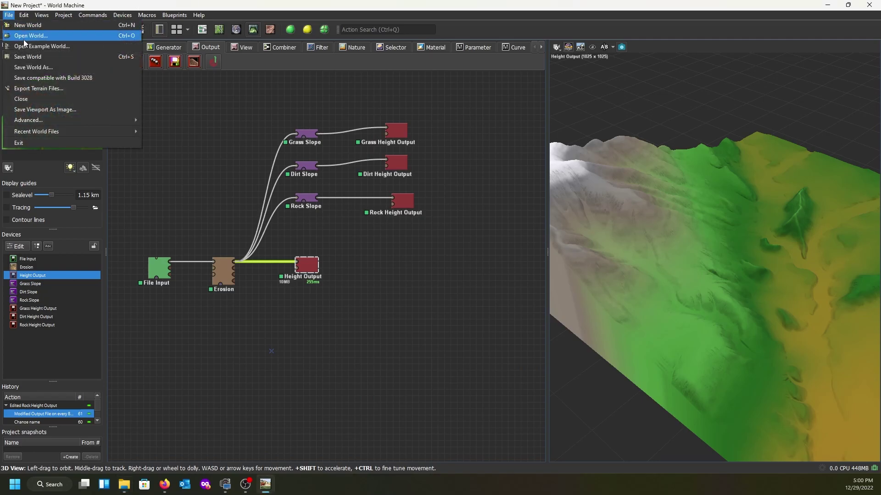
{"action": "left_click", "coordinate": [34, 67]}
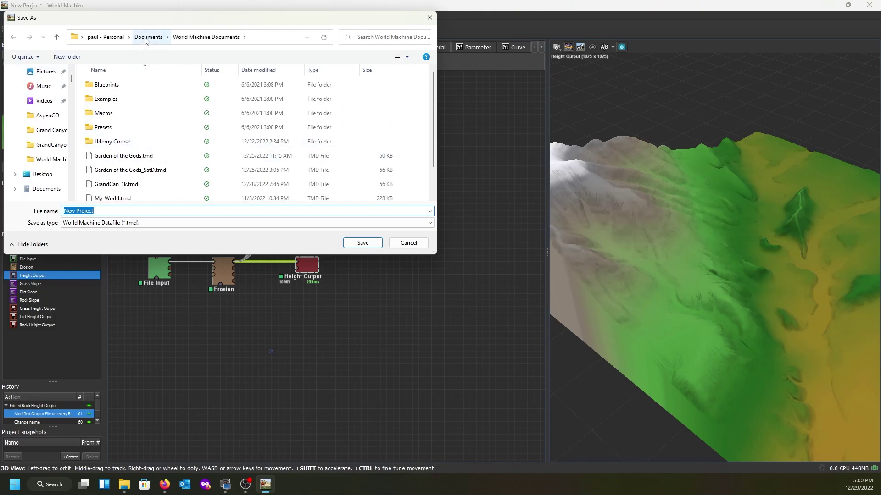
{"action": "left_click", "coordinate": [83, 37]}
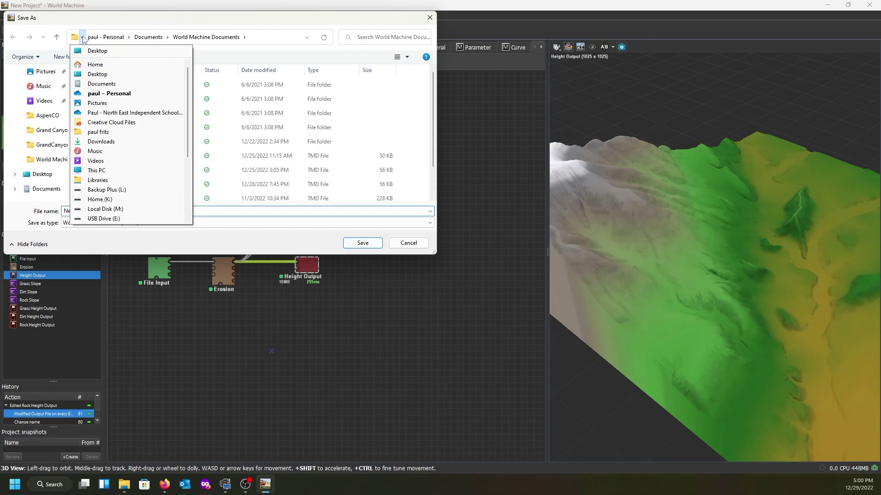
{"action": "left_click", "coordinate": [97, 170]}
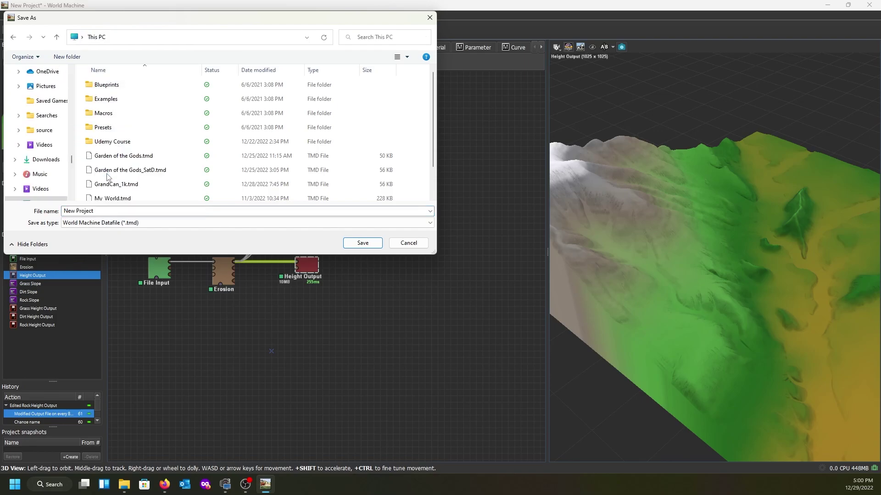
{"action": "double_click", "coordinate": [254, 116]}
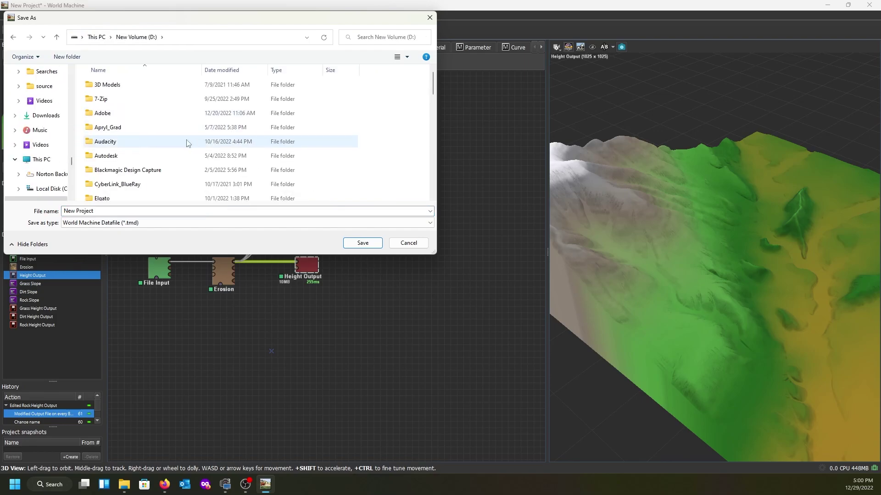
{"action": "scroll", "coordinate": [152, 143], "scroll_direction": "down", "scroll_amount": 8}
{"action": "scroll", "coordinate": [152, 143], "scroll_direction": "down", "scroll_amount": 3}
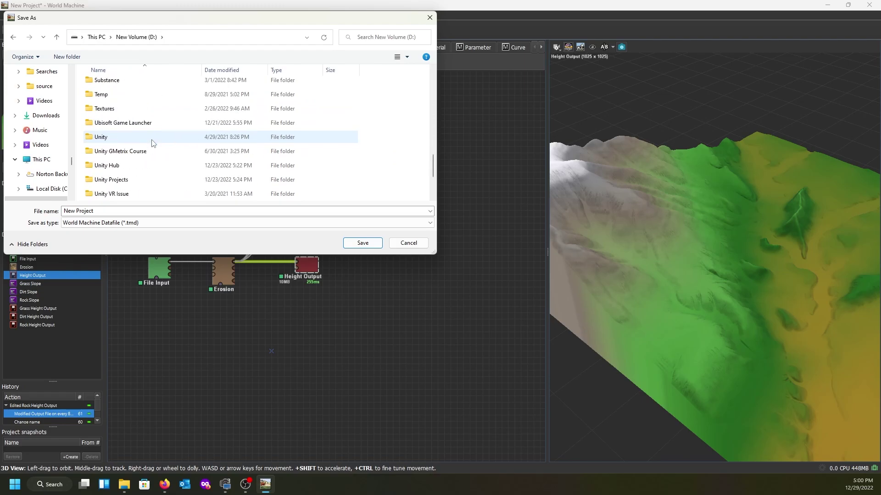
{"action": "scroll", "coordinate": [125, 146], "scroll_direction": "down", "scroll_amount": 3}
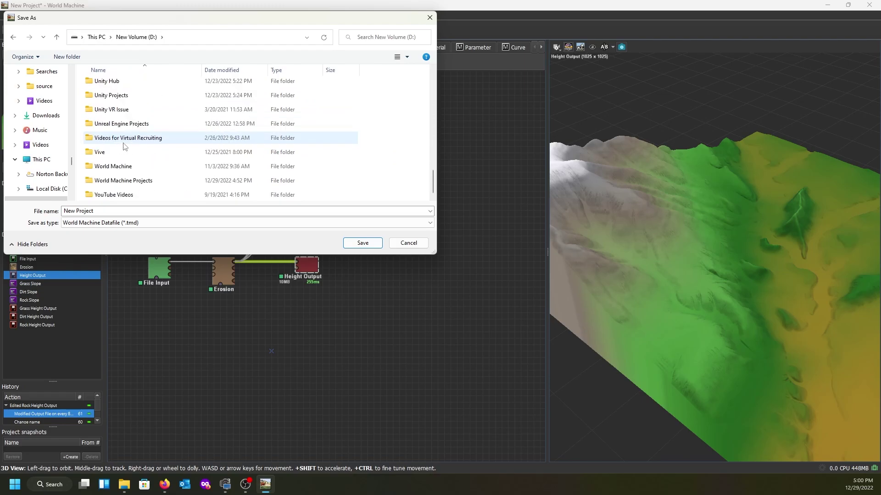
{"action": "double_click", "coordinate": [123, 182]}
{"action": "double_click", "coordinate": [107, 101]}
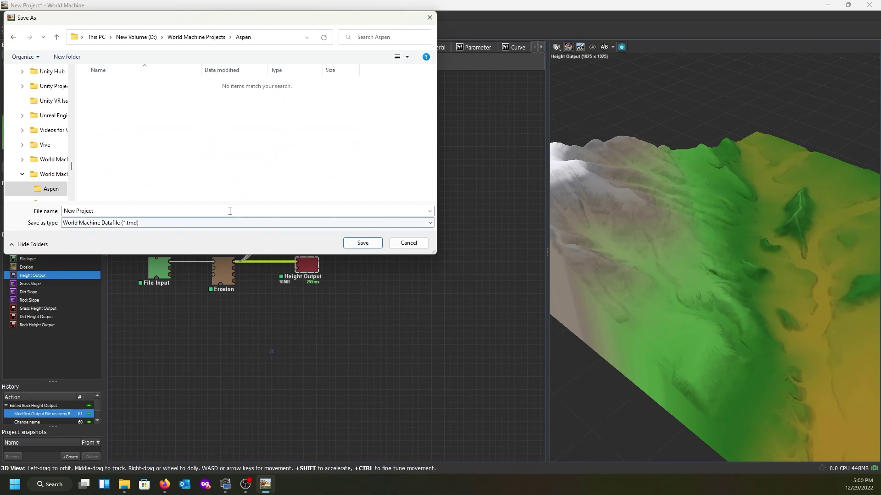
{"action": "left_click", "coordinate": [362, 243]}
Clear the desktop of the File Explorer and World Machine windows and open the Unreal Engine library in Epic Games Launcher.
{"action": "key", "text": "alt+Tab"}
{"action": "left_click_drag", "start_coordinate": [339, 83], "coordinate": [0, 79]}
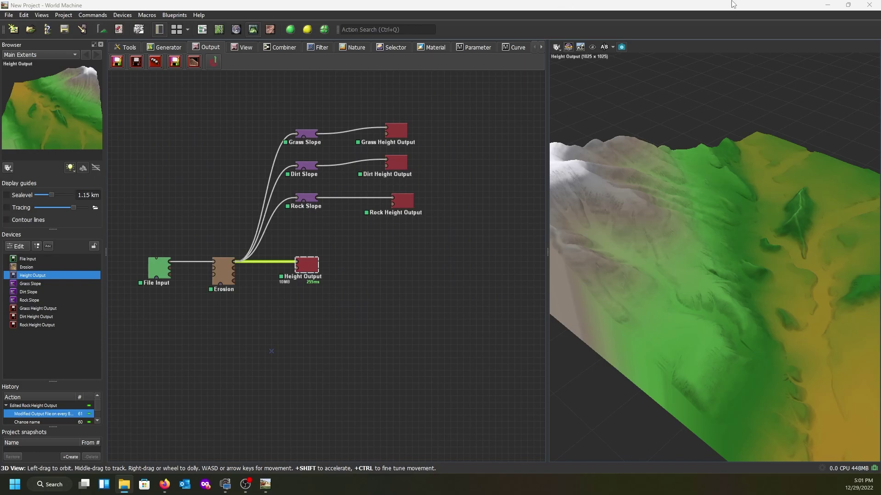
{"action": "left_click", "coordinate": [827, 5]}
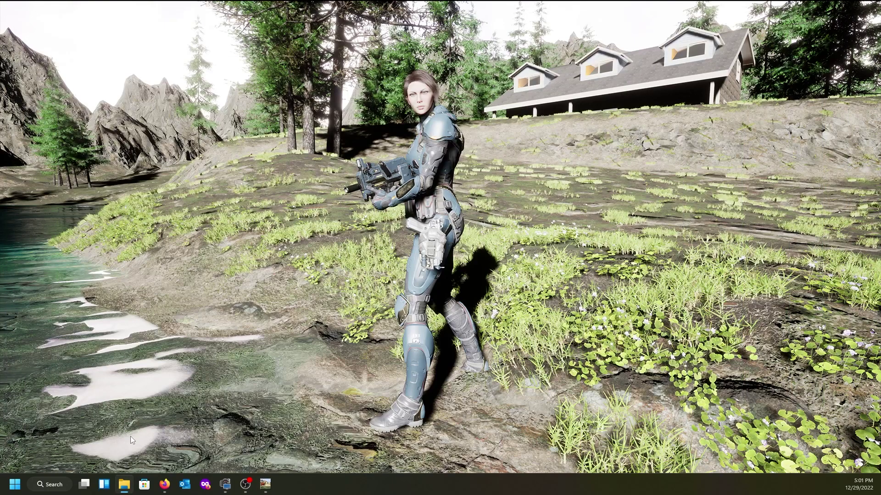
{"action": "left_click", "coordinate": [61, 485]}
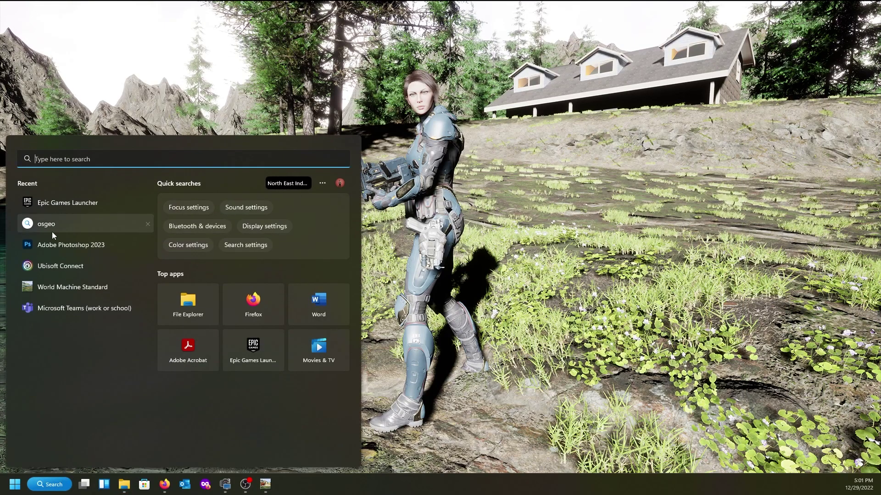
{"action": "left_click", "coordinate": [46, 204]}
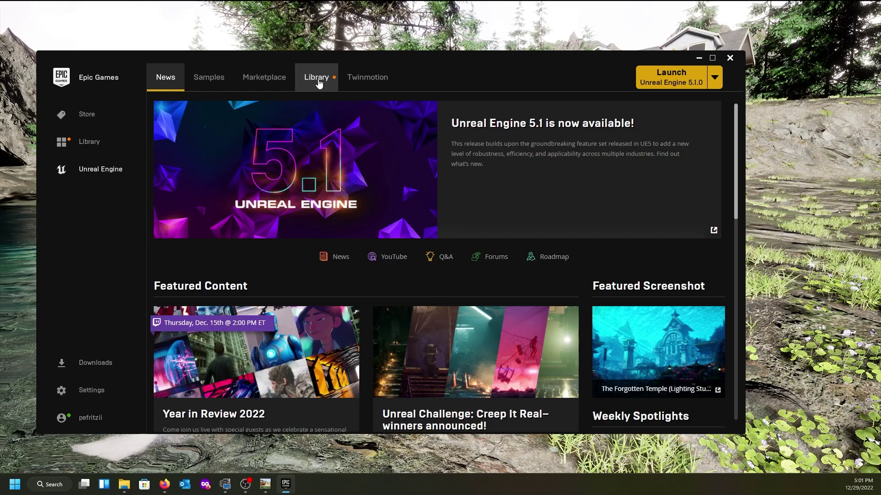
{"action": "left_click", "coordinate": [317, 78]}
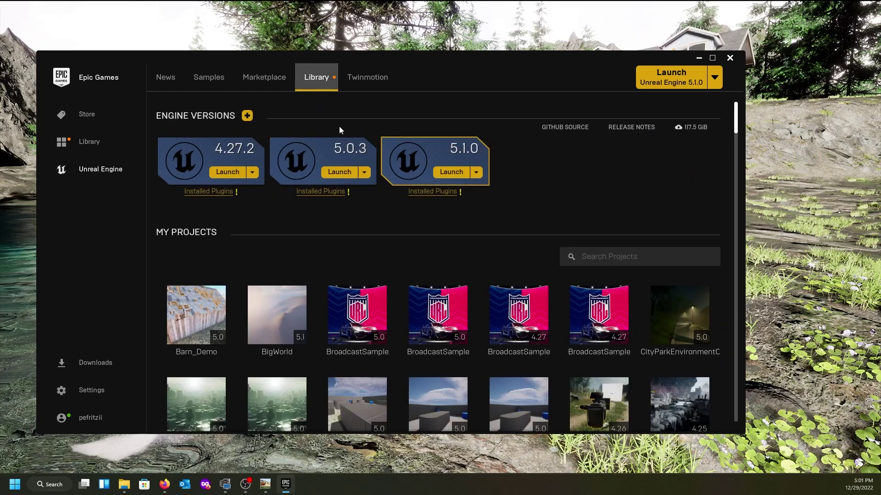
Open the Unreal Engine 5.1 version of MyLandscape_Project from the library and show its Material_Functions folder.
{"action": "scroll", "coordinate": [448, 225], "scroll_direction": "down", "scroll_amount": 1}
{"action": "scroll", "coordinate": [447, 226], "scroll_direction": "down", "scroll_amount": 10}
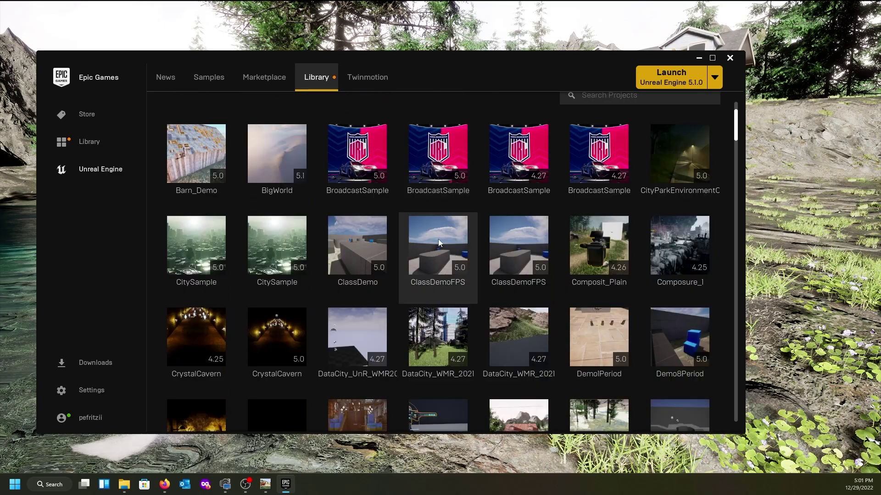
{"action": "scroll", "coordinate": [437, 239], "scroll_direction": "down", "scroll_amount": 11}
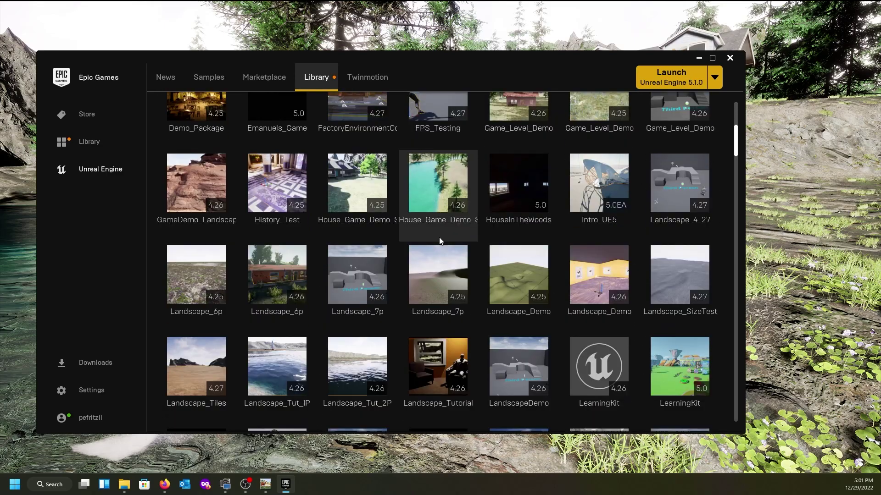
{"action": "scroll", "coordinate": [439, 236], "scroll_direction": "down", "scroll_amount": 3}
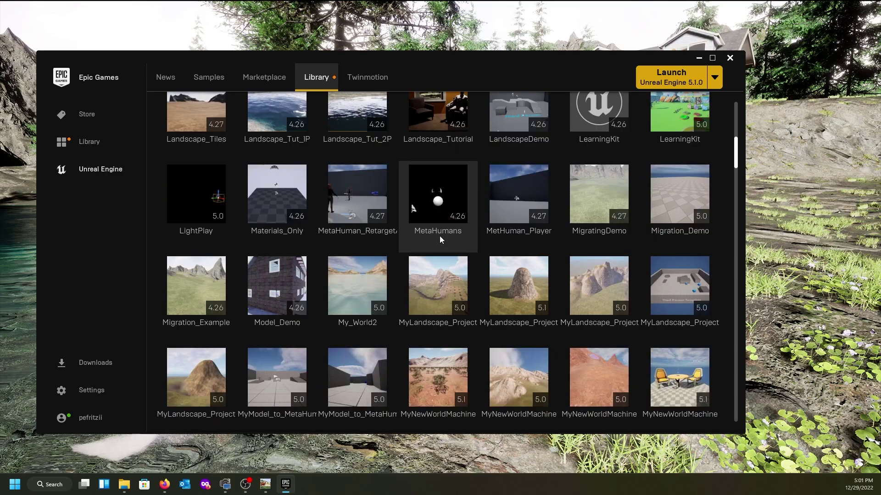
{"action": "scroll", "coordinate": [440, 235], "scroll_direction": "down", "scroll_amount": 1}
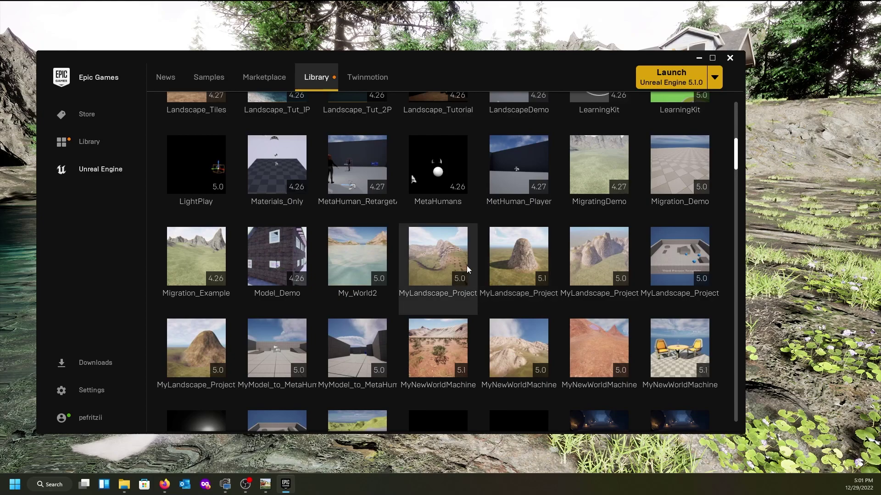
{"action": "mouse_move", "coordinate": [508, 277]}
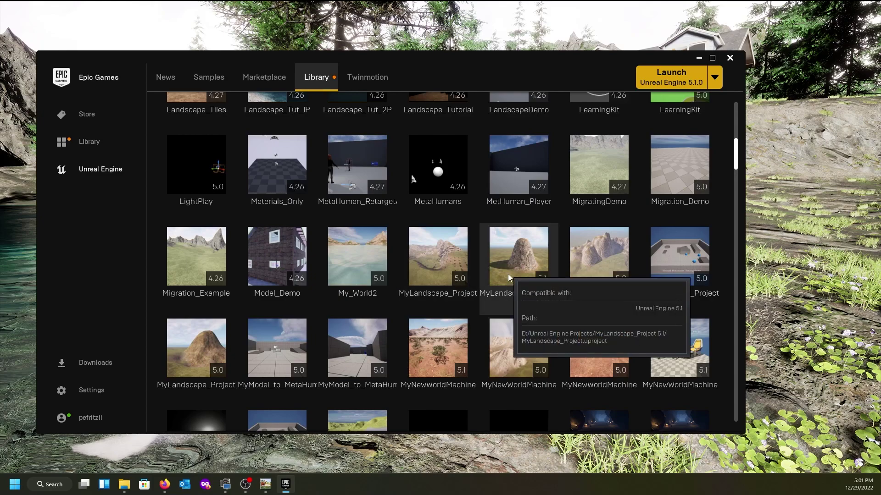
{"action": "left_click", "coordinate": [508, 276]}
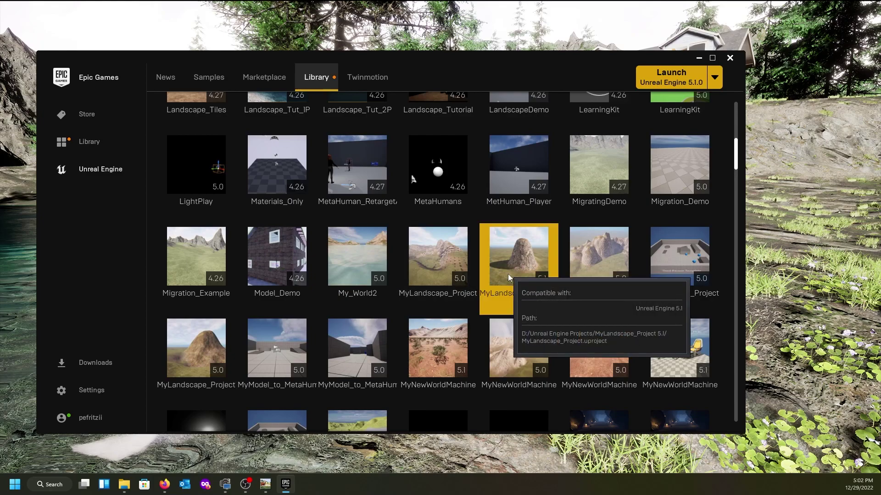
{"action": "double_click", "coordinate": [507, 274]}
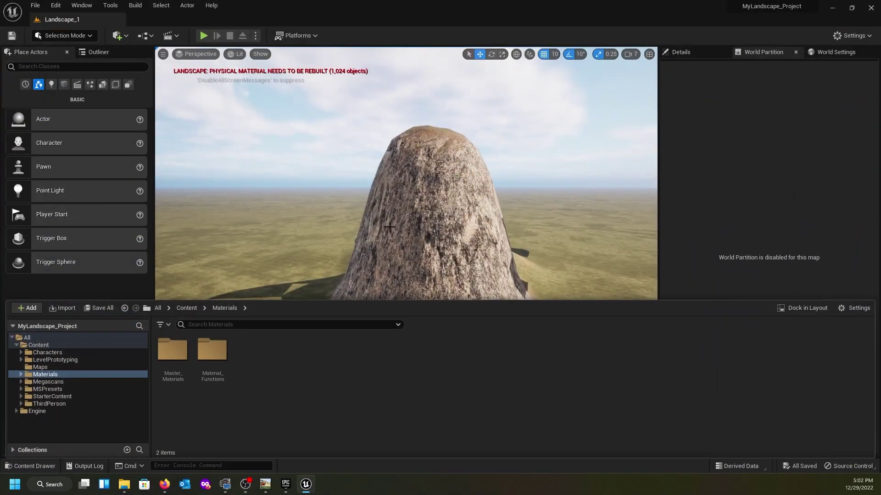
{"action": "double_click", "coordinate": [212, 349]}
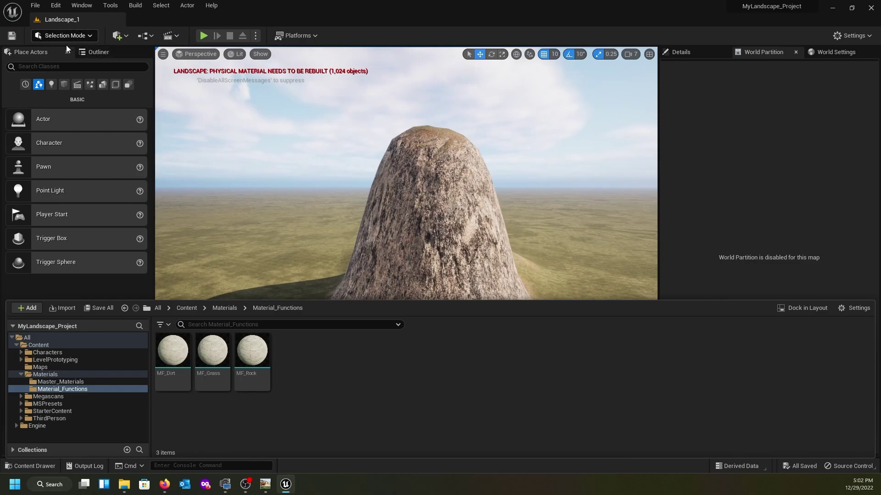
{"action": "left_click", "coordinate": [35, 6]}
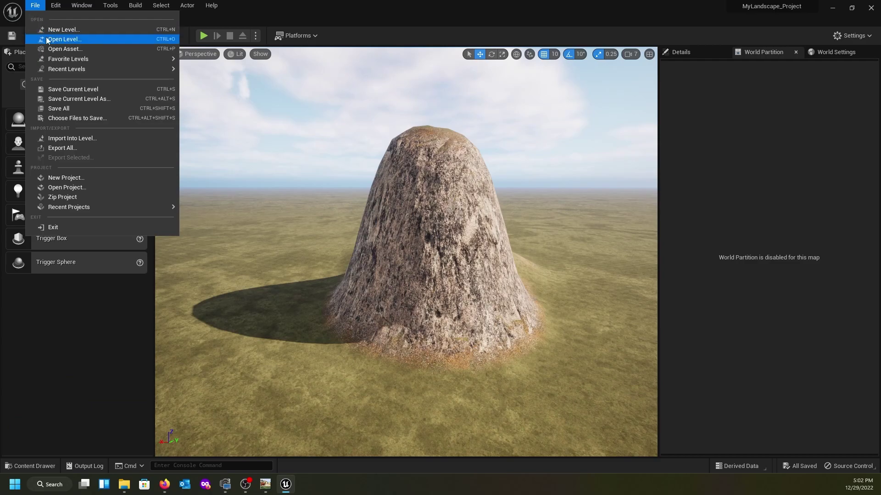
{"action": "left_click", "coordinate": [64, 30]}
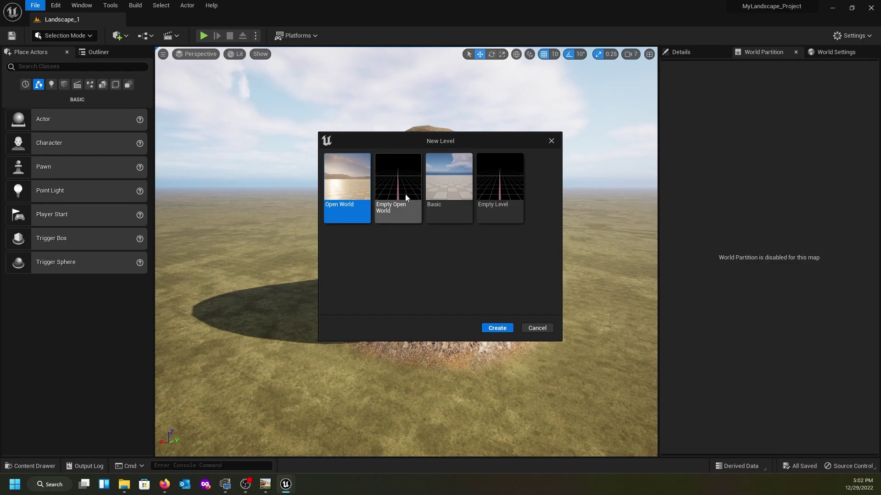
{"action": "left_click", "coordinate": [535, 328]}
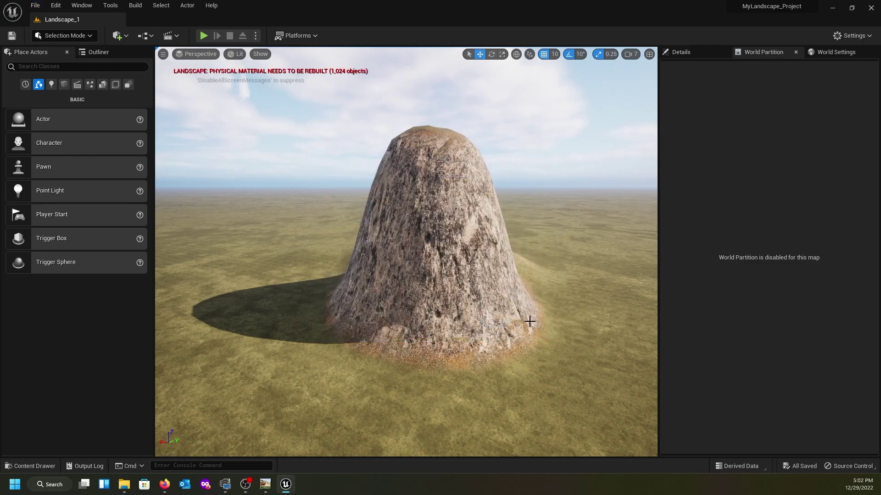
Select the DirectionalLight, ExponentialHeightFog, SkyAtmosphere, SkyLight, SM_SkySphere and VolumetricCloud actors in the Landscape_1 level.
{"action": "left_click", "coordinate": [92, 54]}
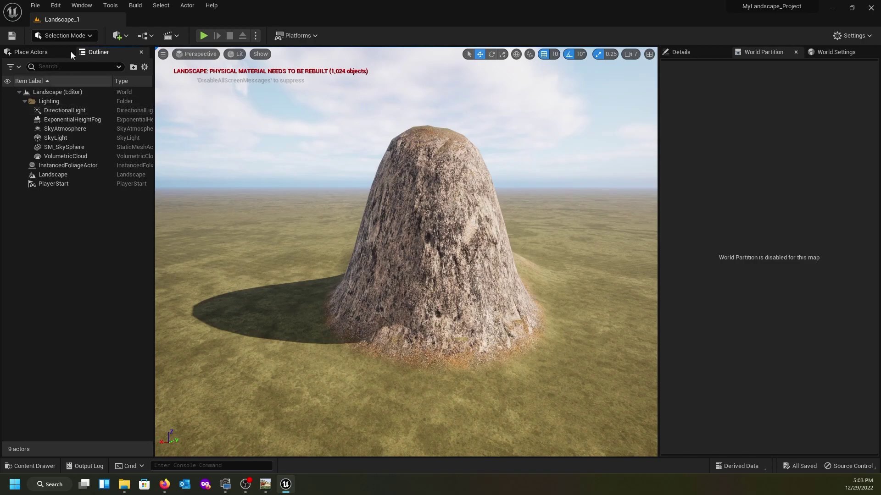
{"action": "left_click", "coordinate": [63, 111]}
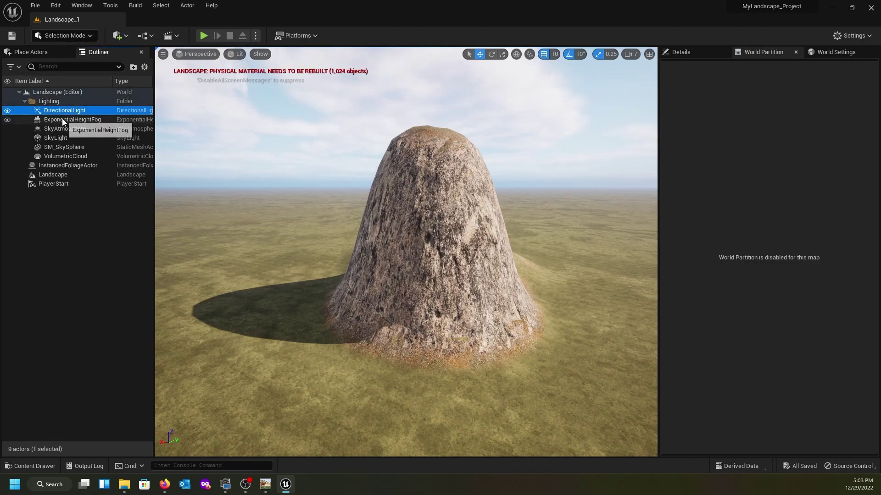
{"action": "left_click", "coordinate": [63, 120], "text": "ctrl"}
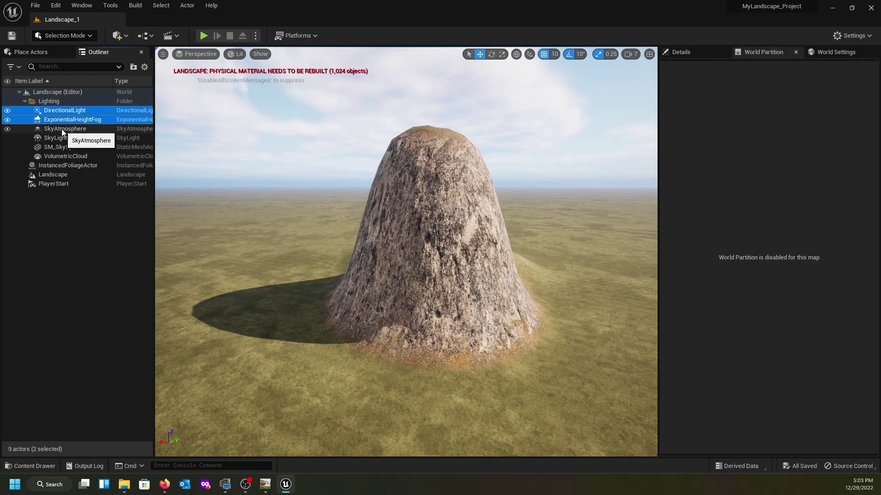
{"action": "left_click", "coordinate": [62, 129], "text": "ctrl"}
{"action": "left_click", "coordinate": [61, 139], "text": "ctrl"}
{"action": "left_click", "coordinate": [69, 148], "text": "ctrl"}
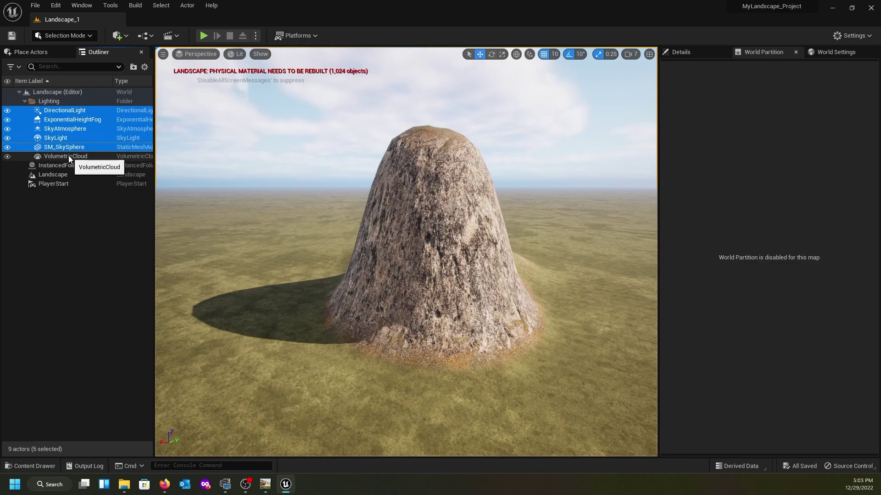
{"action": "left_click", "coordinate": [60, 156], "text": "ctrl"}
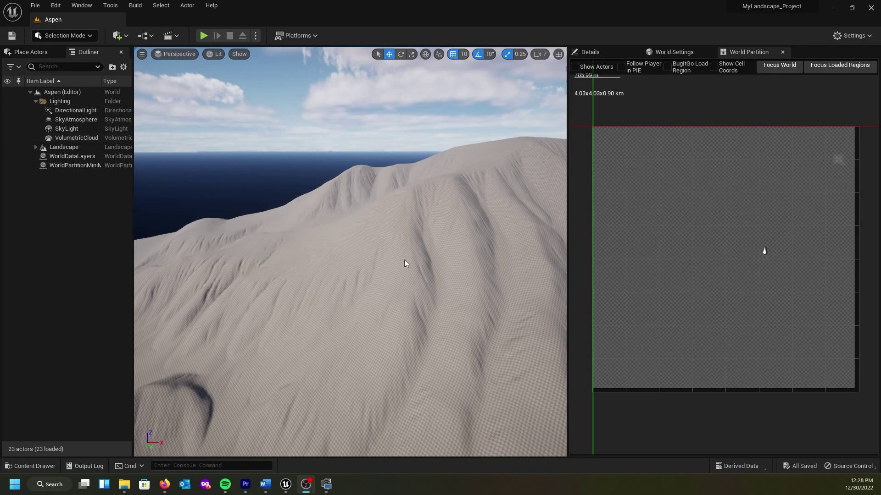
Examine the Aspen landscape from several angles and compare it with the world size given in World Partition.
{"action": "right_click_drag", "start_coordinate": [295, 246], "coordinate": [181, 270]}
{"action": "right_click_drag", "start_coordinate": [389, 242], "coordinate": [369, 197]}
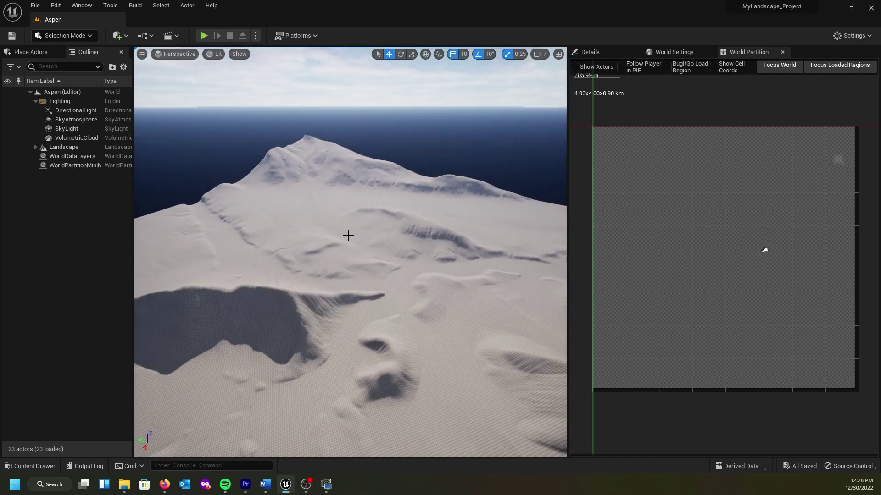
{"action": "right_click_drag", "start_coordinate": [349, 235], "coordinate": [350, 230]}
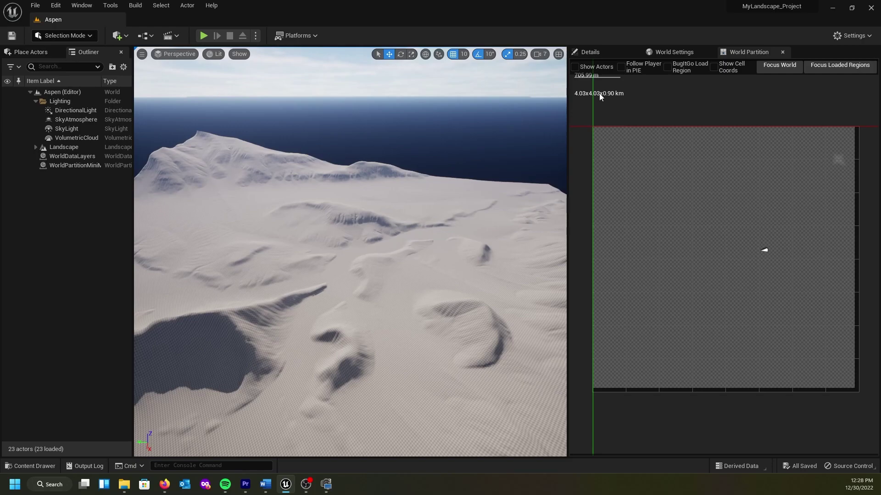
{"action": "right_click_drag", "start_coordinate": [406, 243], "coordinate": [353, 231]}
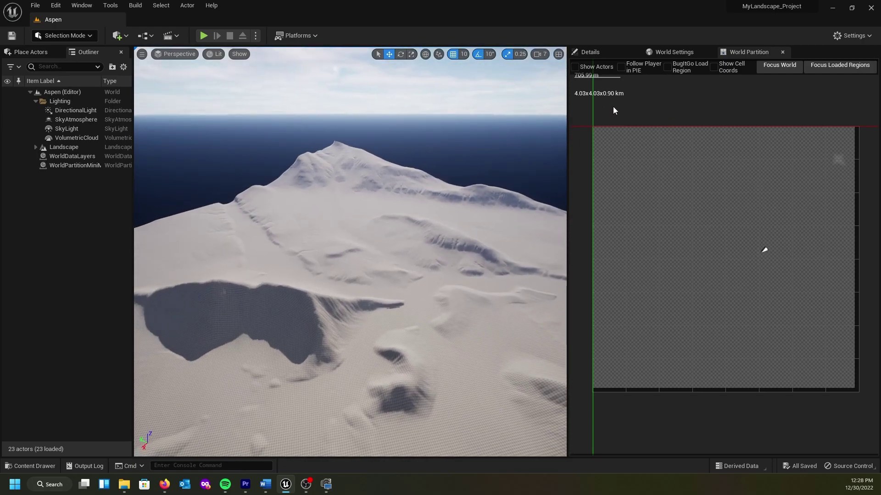
{"action": "right_click_drag", "start_coordinate": [340, 241], "coordinate": [340, 241]}
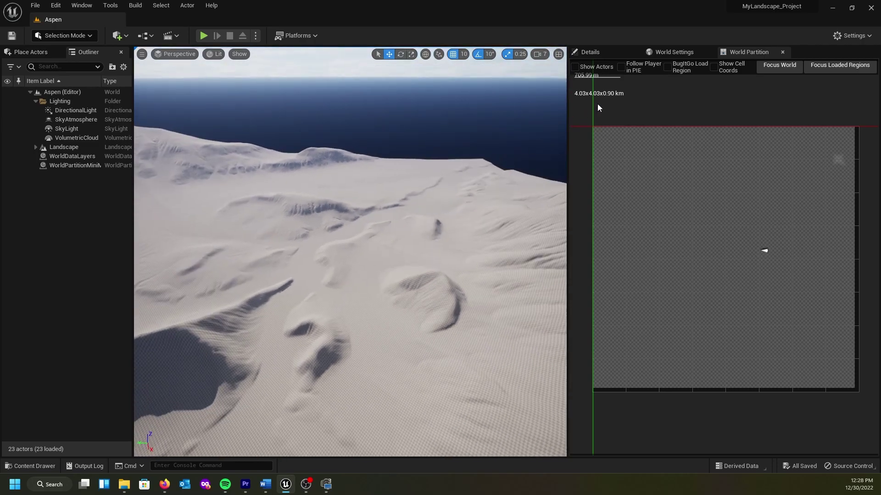
{"action": "right_click_drag", "start_coordinate": [362, 281], "coordinate": [362, 281]}
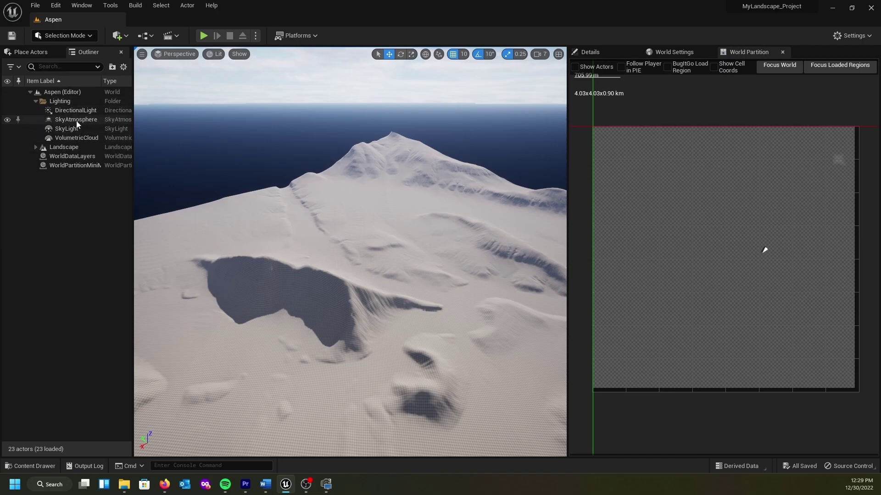
Open the MyWorldMachine_1 level and examine its mountain landscape and lighting actors.
{"action": "left_click", "coordinate": [35, 6]}
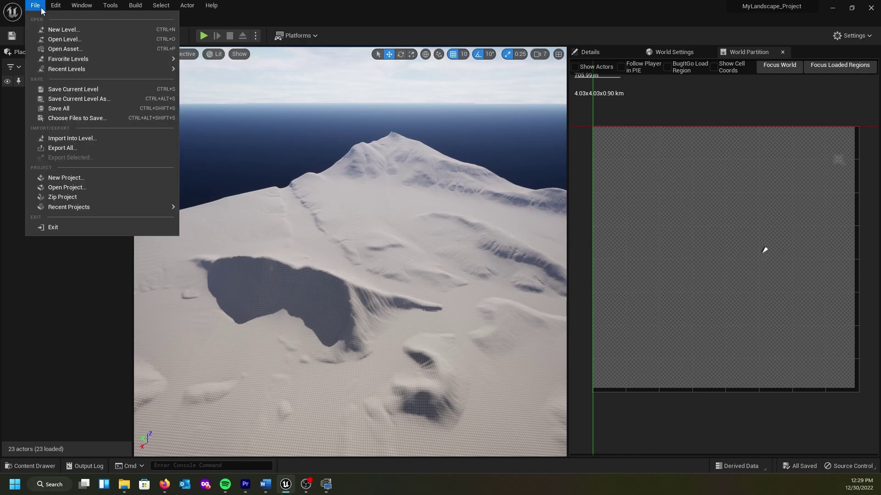
{"action": "left_click", "coordinate": [83, 39]}
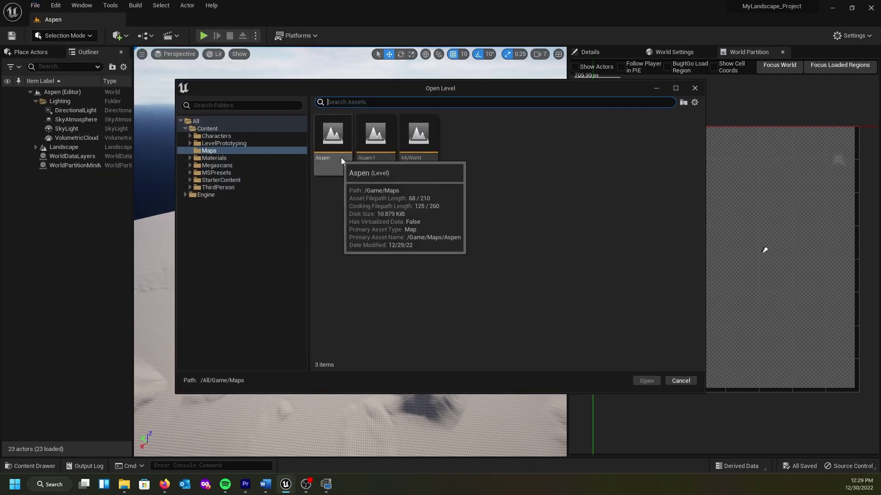
{"action": "double_click", "coordinate": [412, 151]}
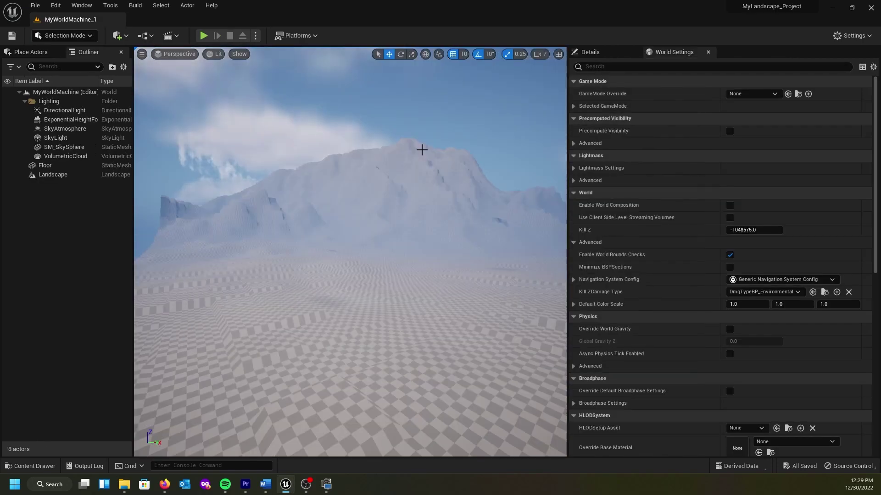
{"action": "right_click_drag", "start_coordinate": [222, 265], "coordinate": [266, 280]}
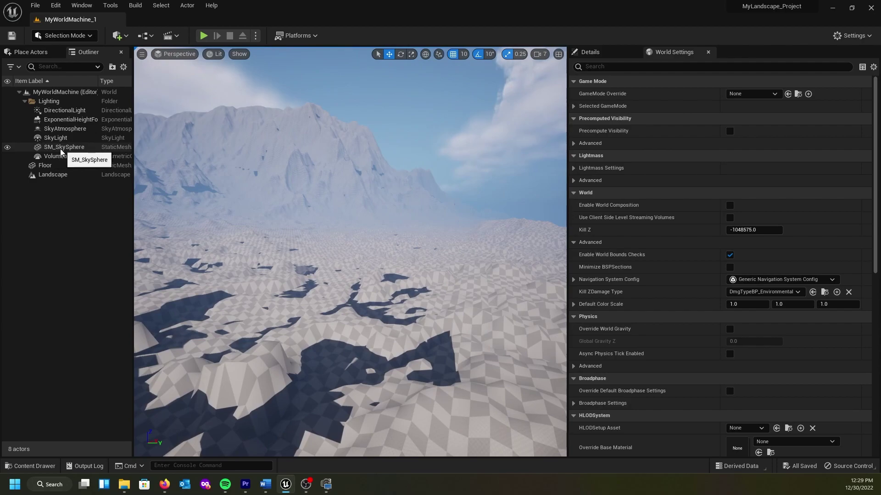
{"action": "right_click_drag", "start_coordinate": [315, 183], "coordinate": [165, 146]}
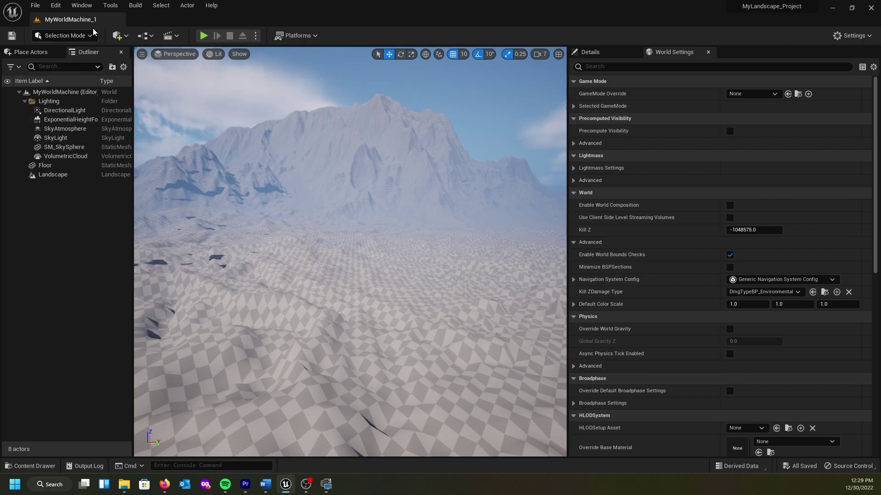
{"action": "left_click", "coordinate": [35, 5]}
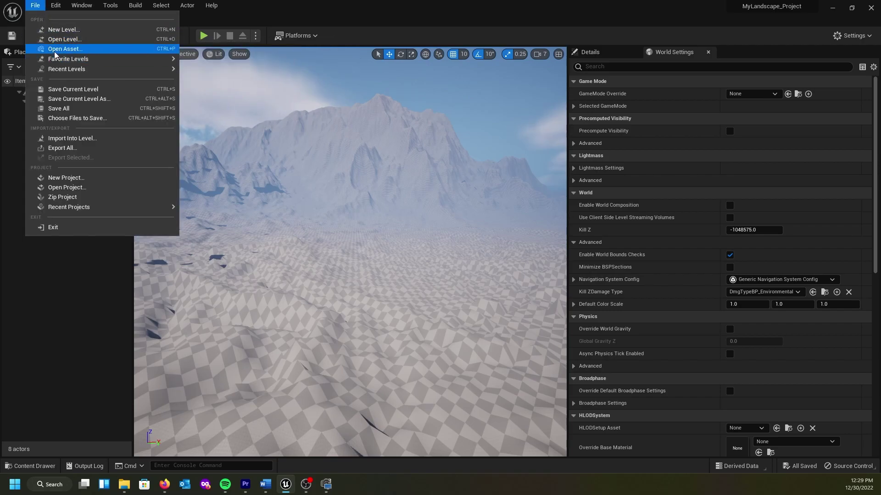
{"action": "mouse_move", "coordinate": [64, 69]}
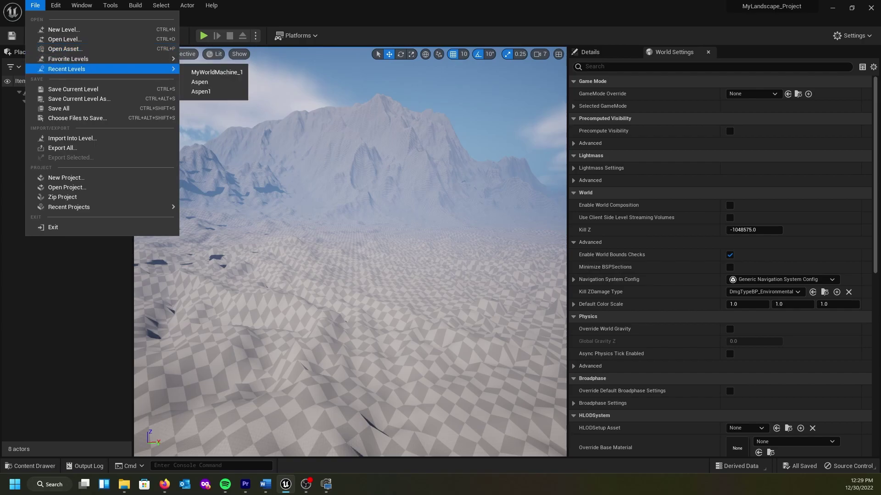
{"action": "left_click", "coordinate": [217, 72]}
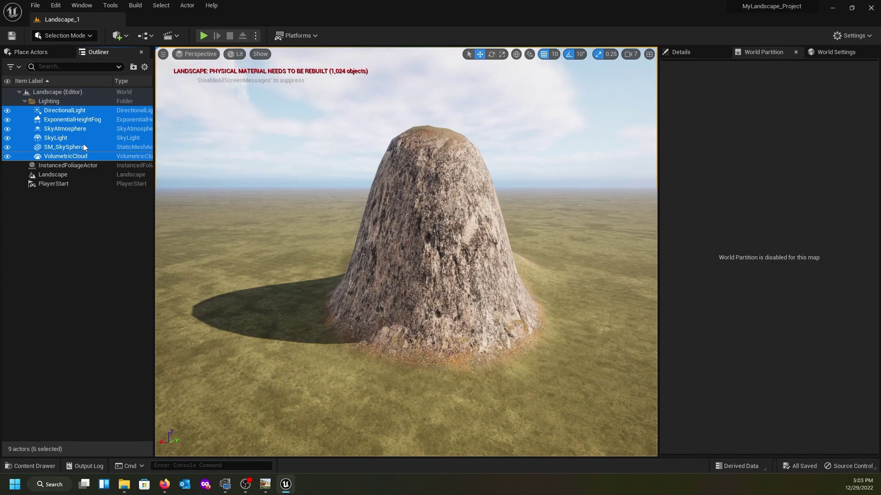
Cut the six selected lighting actors from Landscape_1 and undo their removal, keeping them on the clipboard.
{"action": "key", "text": "Delete"}
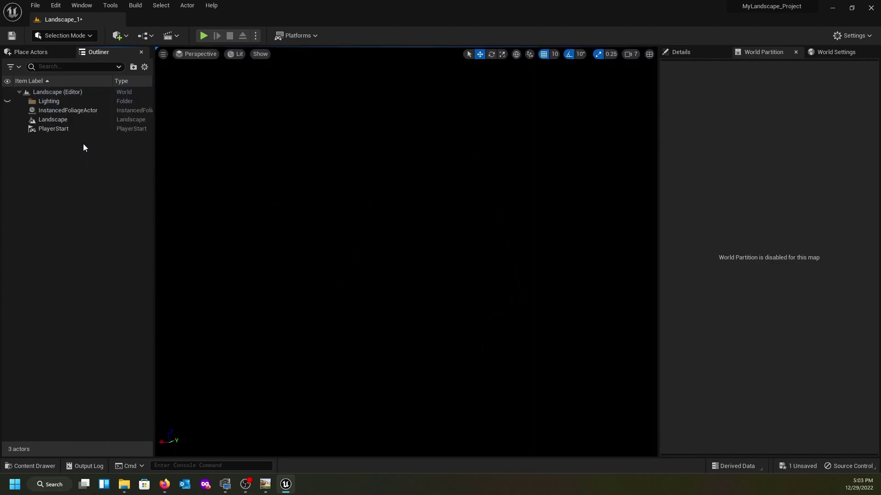
{"action": "key", "text": "ctrl+z"}
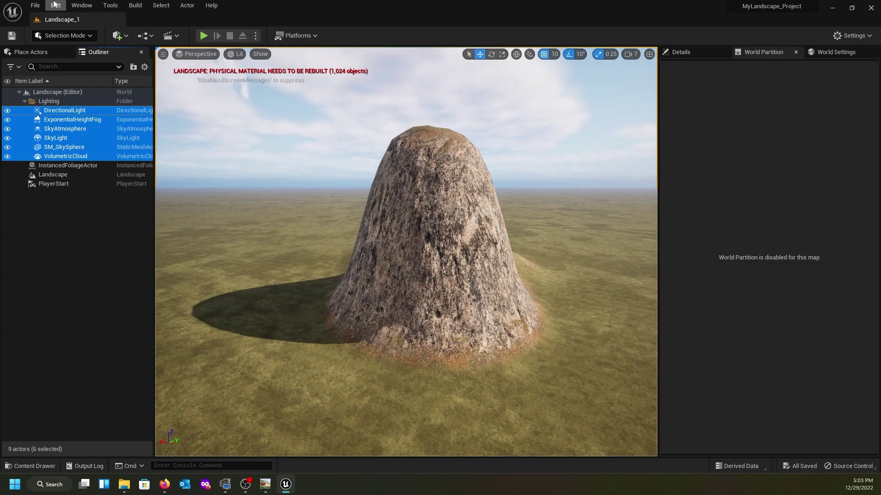
Create a new level from the Empty Open World template.
{"action": "left_click", "coordinate": [35, 5]}
{"action": "left_click", "coordinate": [57, 32]}
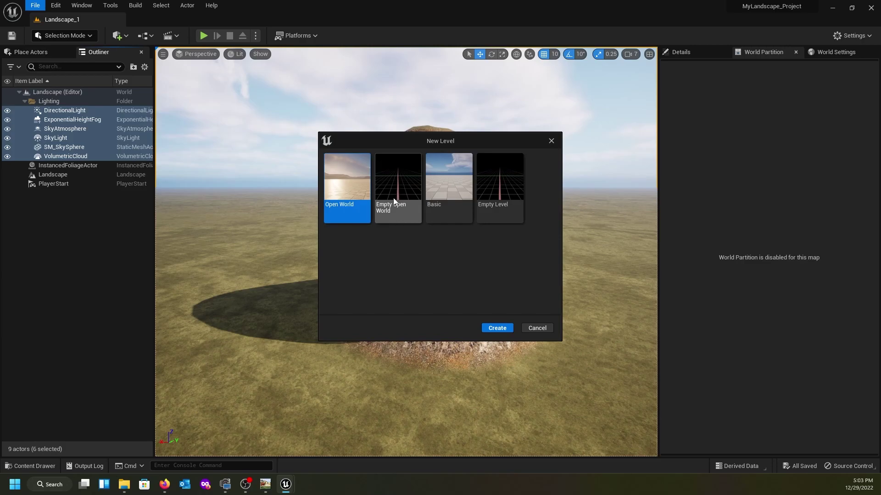
{"action": "left_click", "coordinate": [398, 199]}
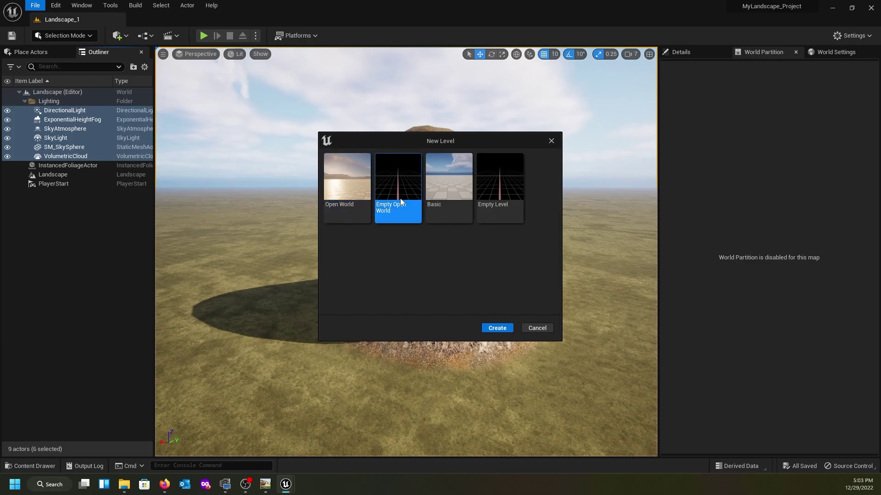
{"action": "left_click", "coordinate": [496, 329]}
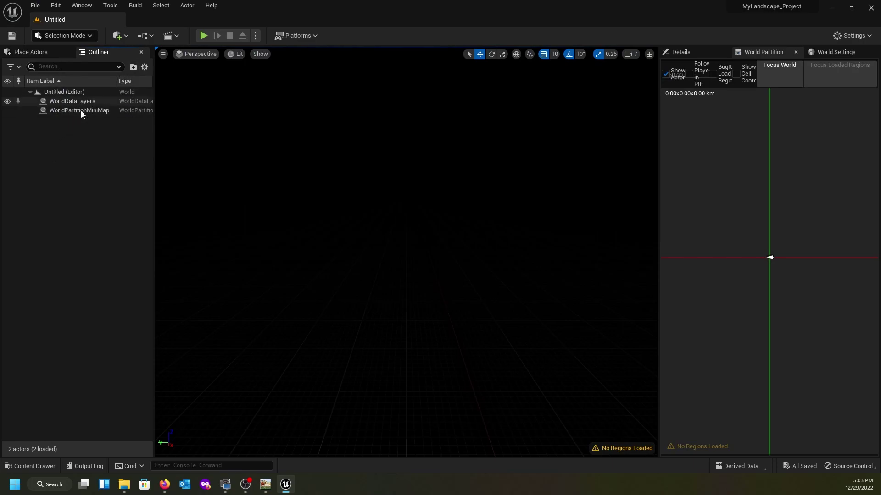
Create a folder named Lighting in the new level's Outliner.
{"action": "left_click", "coordinate": [133, 68]}
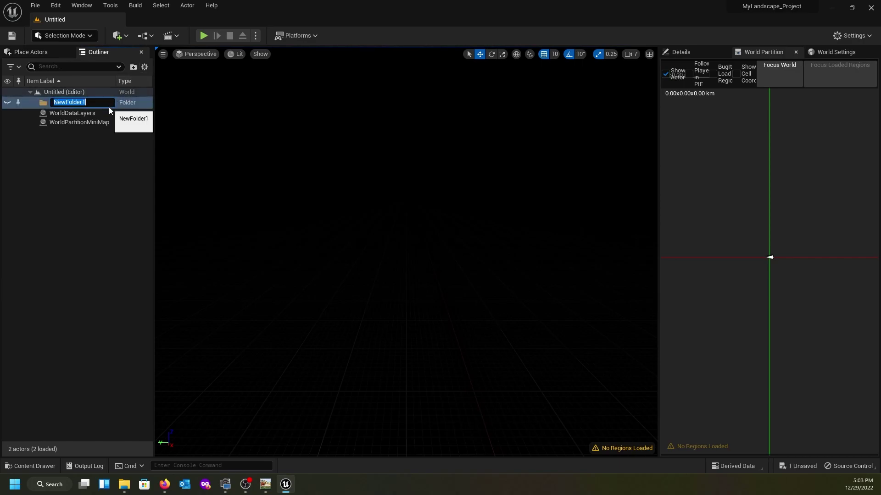
{"action": "type", "text": "Lighting"}
{"action": "key", "text": "Return"}
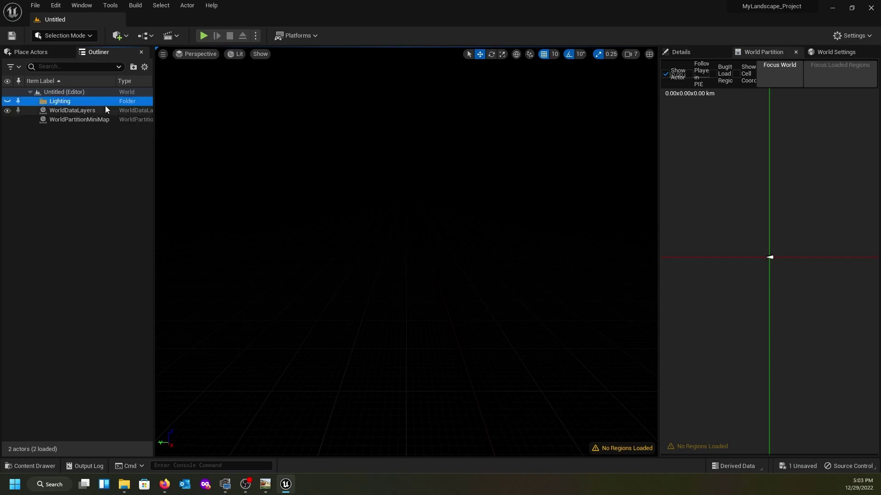
Paste the six lighting actors from Landscape_1 into the Lighting folder of the new level.
{"action": "double_click", "coordinate": [64, 102]}
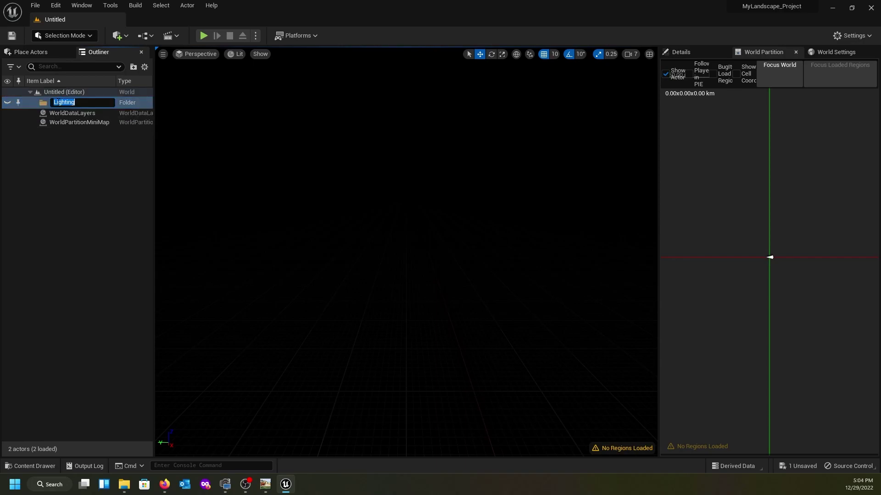
{"action": "right_click", "coordinate": [59, 101]}
{"action": "left_click", "coordinate": [46, 101]}
{"action": "right_click", "coordinate": [45, 101]}
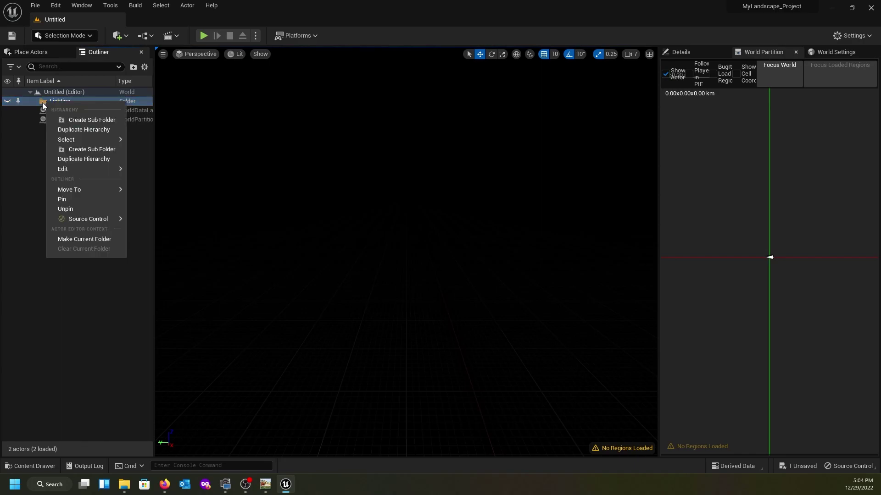
{"action": "left_click", "coordinate": [46, 168]}
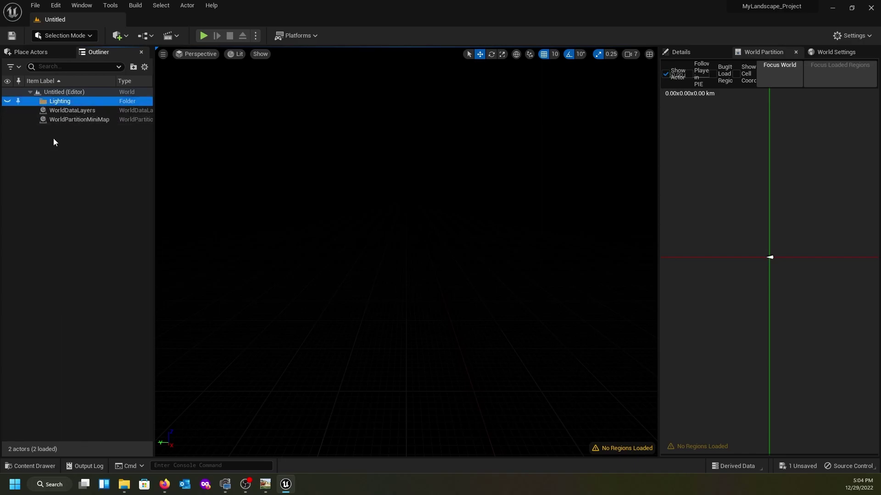
{"action": "key", "text": "ctrl+v"}
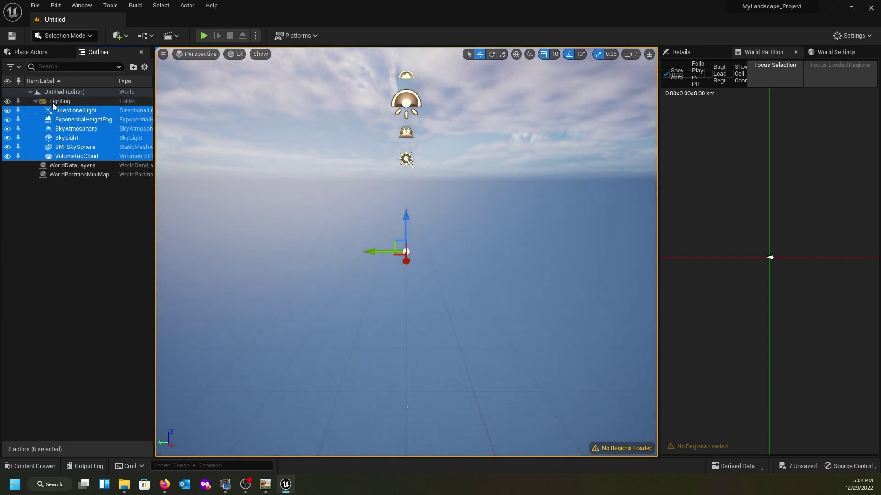
Look around the lit sky, show the details of the pasted lighting actors and clear the selection.
{"action": "mouse_move", "coordinate": [273, 255]}
{"action": "right_mouse_down"}
{"action": "mouse_move", "coordinate": [233, 215]}
{"action": "mouse_move", "coordinate": [232, 284]}
{"action": "mouse_move", "coordinate": [231, 257]}
{"action": "mouse_move", "coordinate": [257, 276]}
{"action": "mouse_move", "coordinate": [274, 255]}
{"action": "right_mouse_up"}
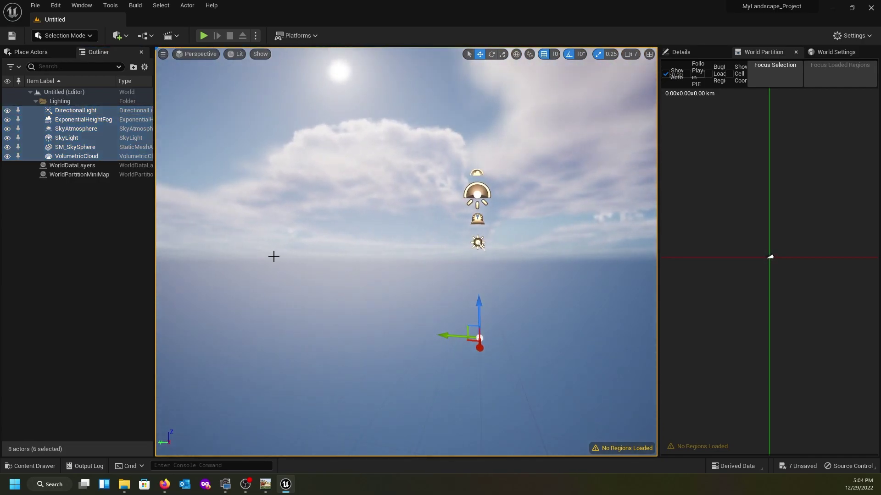
{"action": "left_click", "coordinate": [685, 53]}
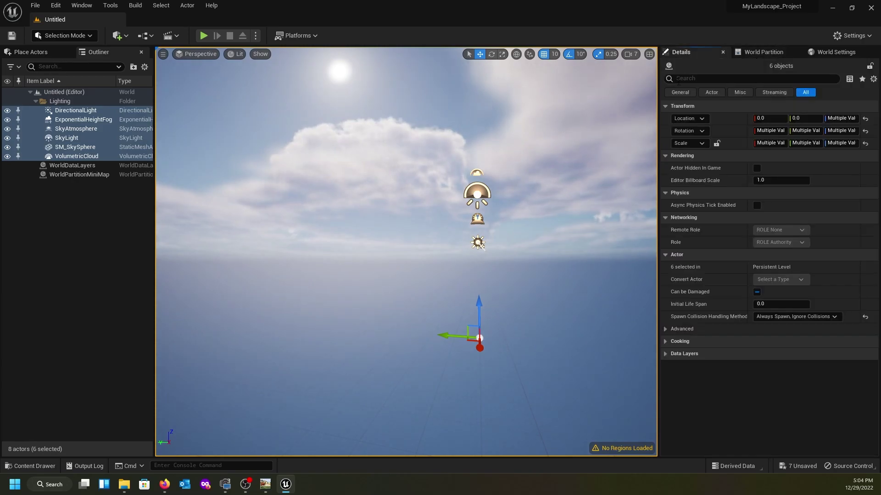
{"action": "left_click", "coordinate": [65, 229]}
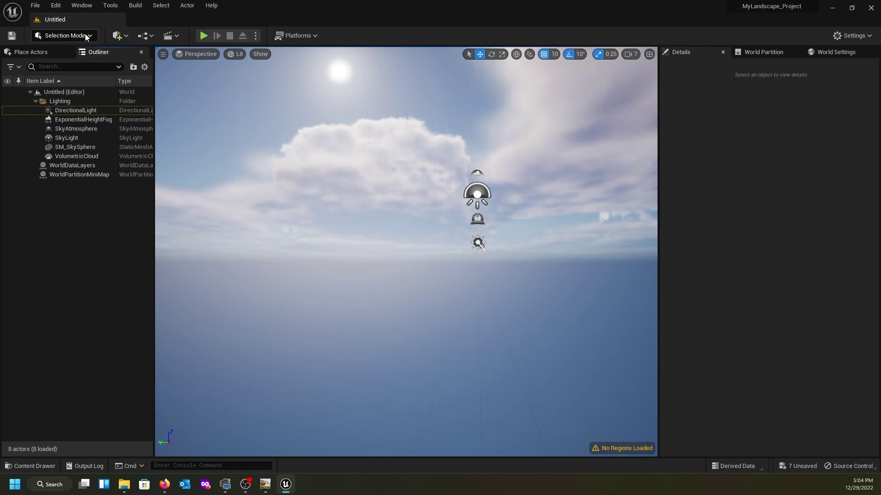
Save the current level under the name Aspen in the Content/Maps folder.
{"action": "left_click", "coordinate": [35, 6]}
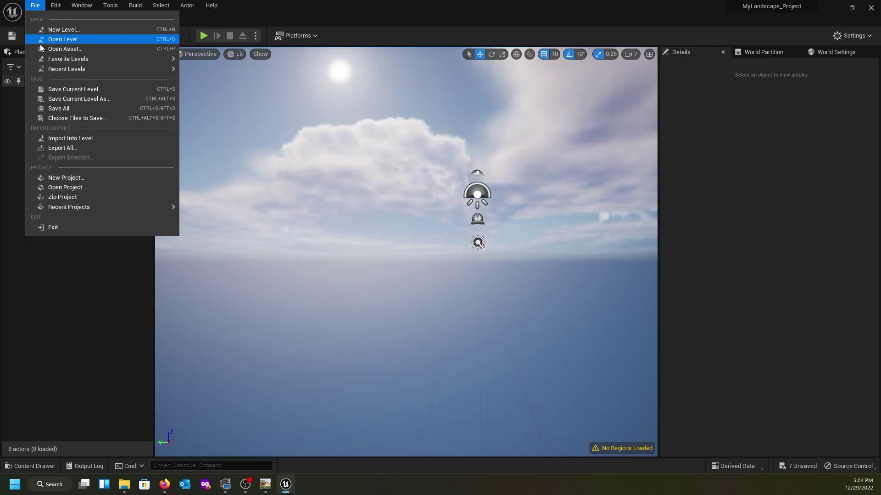
{"action": "left_click", "coordinate": [65, 99]}
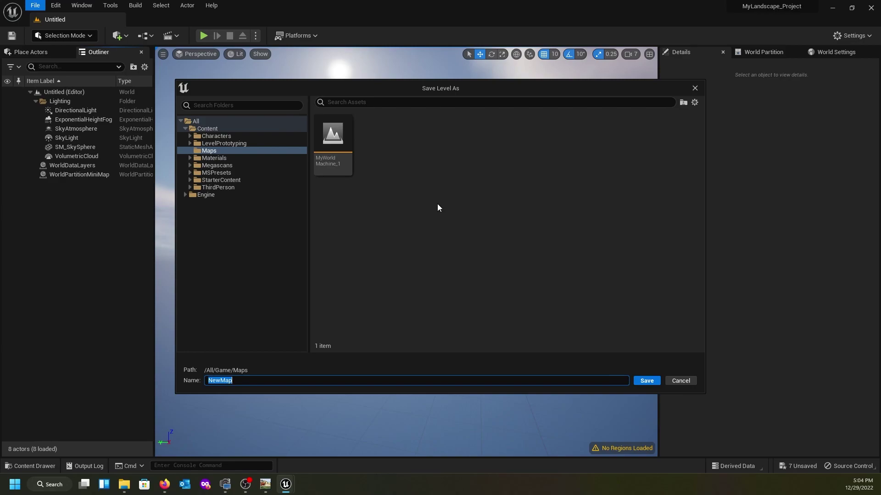
{"action": "type", "text": "WorldM"}
{"action": "key", "text": "BackSpace"}
{"action": "key", "text": "BackSpace"}
{"action": "key", "text": "BackSpace"}
{"action": "key", "text": "BackSpace"}
{"action": "key", "text": "BackSpace"}
{"action": "type", "text": "Aspe"}
{"action": "key", "text": "Return"}
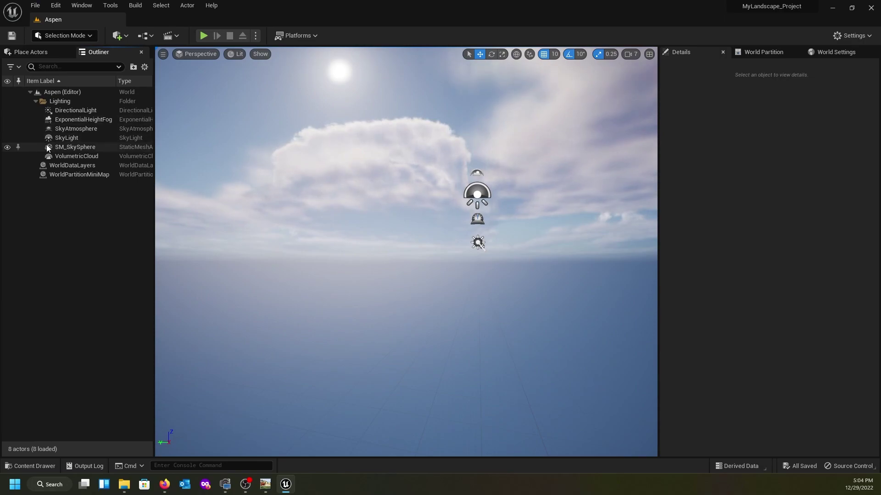
In Landscape Mode, set up a new landscape from file with Aspen_Height from the World Machine Projects/Aspen folder as its heightmap.
{"action": "left_click", "coordinate": [90, 36]}
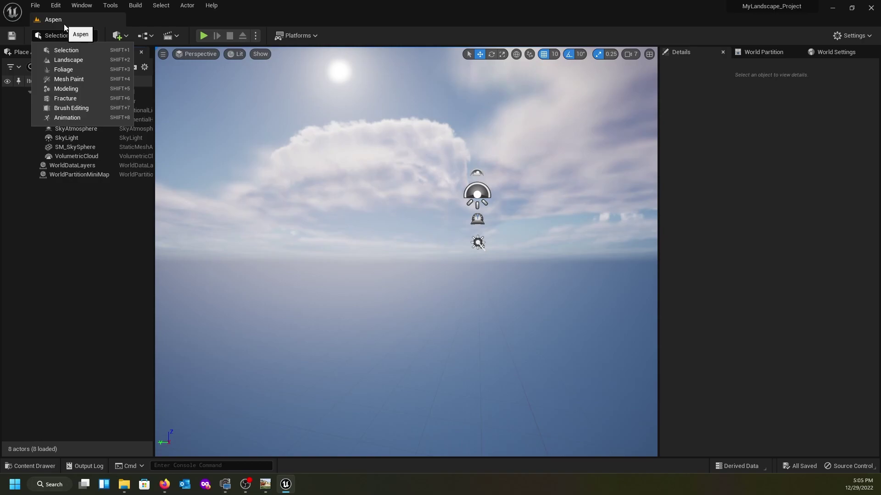
{"action": "left_click", "coordinate": [67, 60]}
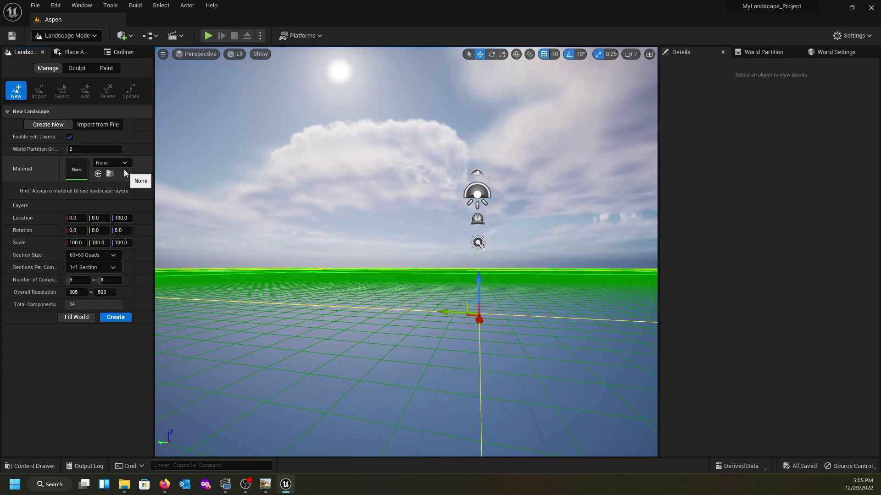
{"action": "left_click", "coordinate": [98, 125]}
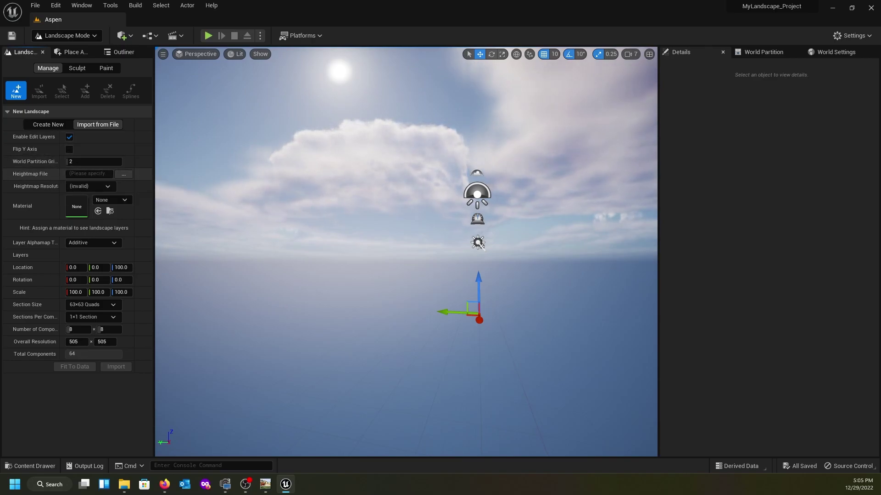
{"action": "left_click", "coordinate": [123, 174]}
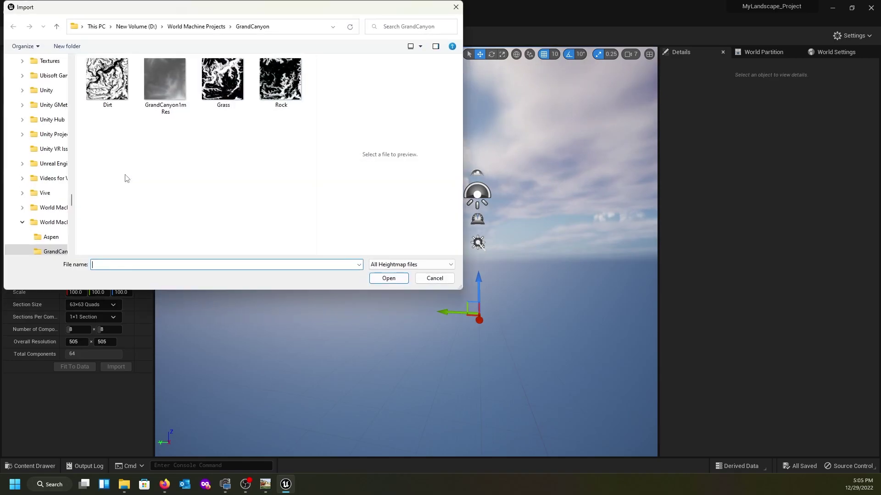
{"action": "left_click", "coordinate": [133, 28]}
{"action": "left_click", "coordinate": [114, 241]}
{"action": "double_click", "coordinate": [114, 241]}
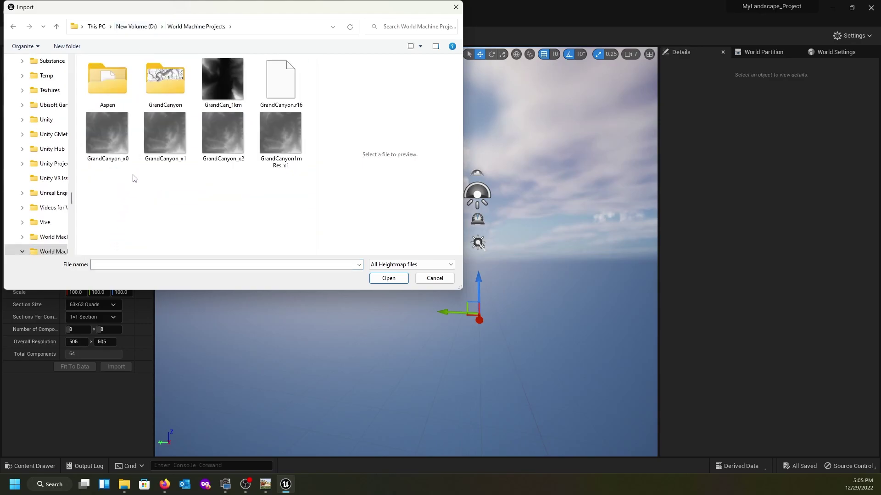
{"action": "left_click", "coordinate": [114, 87]}
{"action": "double_click", "coordinate": [114, 88]}
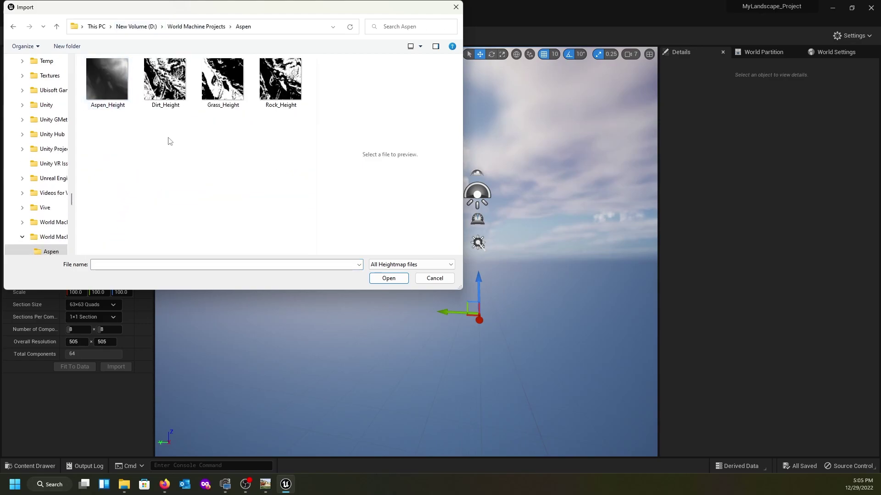
{"action": "left_click", "coordinate": [108, 79]}
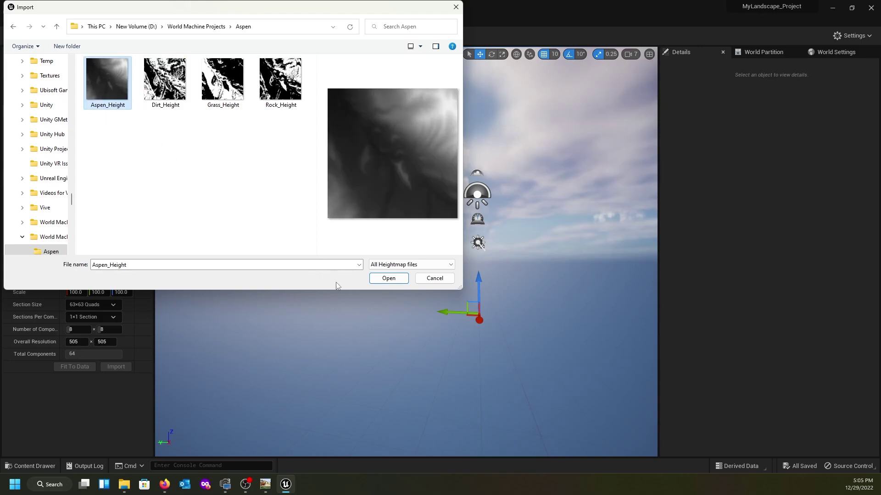
{"action": "left_click", "coordinate": [387, 280]}
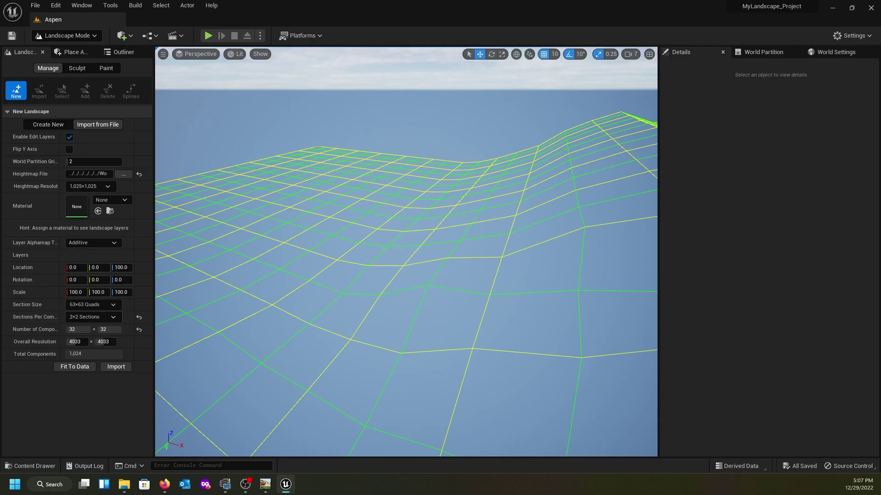
Check the recommended landscape sizes in the Unreal documentation and set the new landscape's overall resolution to 1009 × 1009.
{"action": "key", "text": "alt+Tab"}
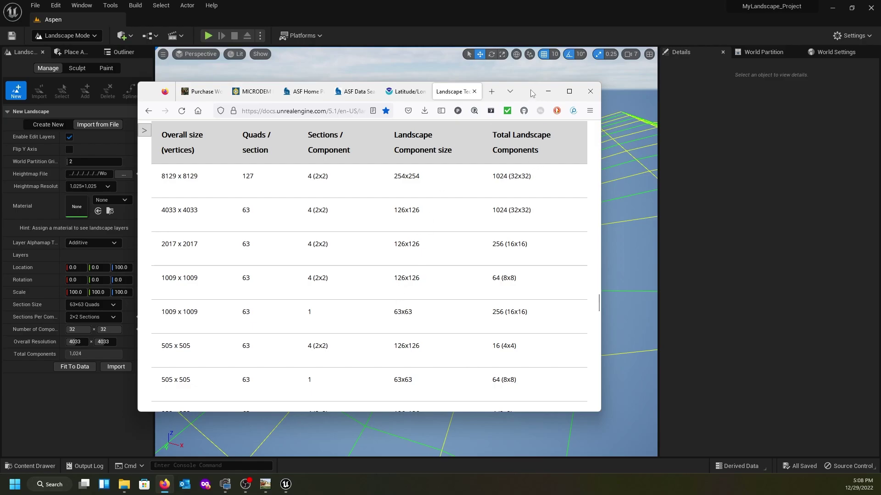
{"action": "left_click", "coordinate": [548, 91]}
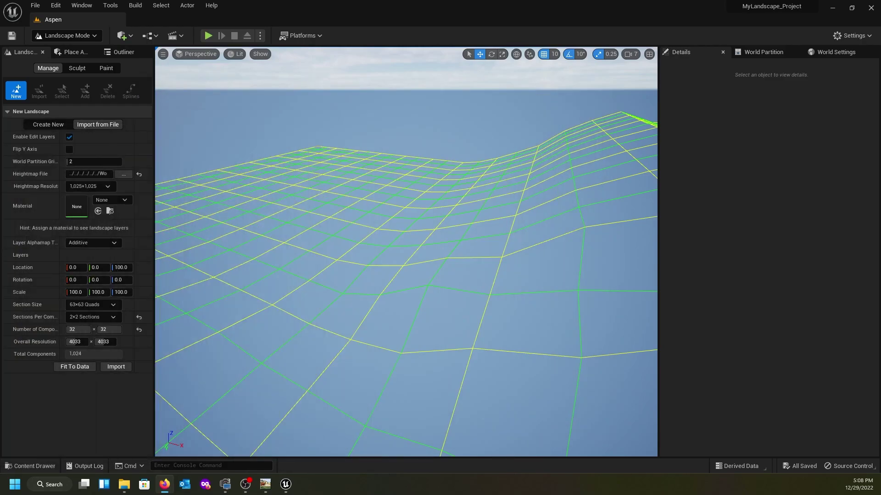
{"action": "left_click", "coordinate": [74, 342]}
{"action": "type", "text": "1009"}
{"action": "key", "text": "Tab"}
{"action": "type", "text": "1009"}
{"action": "key", "text": "Return"}
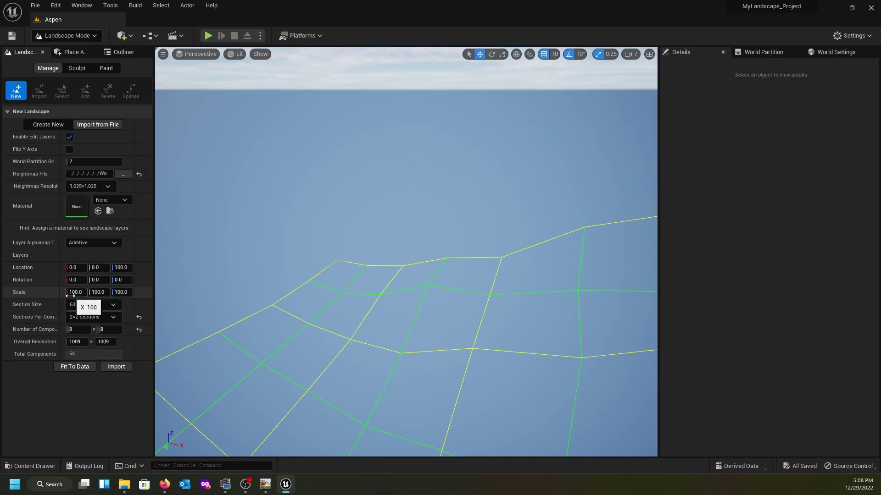
Import the heightmap to create the landscape and look over the resulting terrain.
{"action": "right_click_drag", "start_coordinate": [258, 331], "coordinate": [228, 358]}
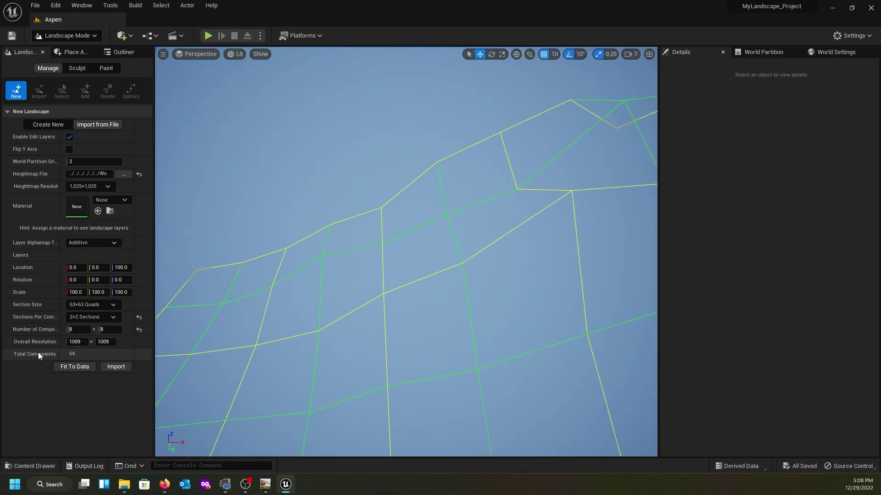
{"action": "left_click", "coordinate": [114, 367]}
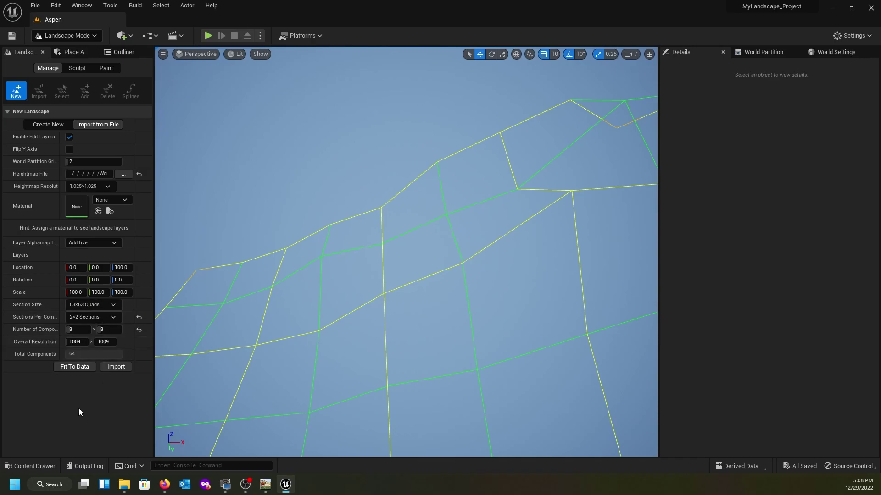
{"action": "left_click", "coordinate": [115, 367]}
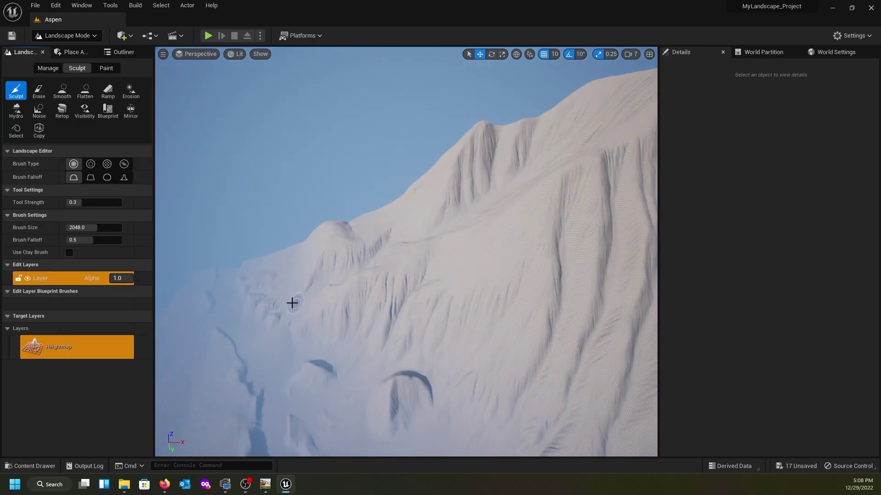
{"action": "right_click_drag", "start_coordinate": [293, 303], "coordinate": [273, 302]}
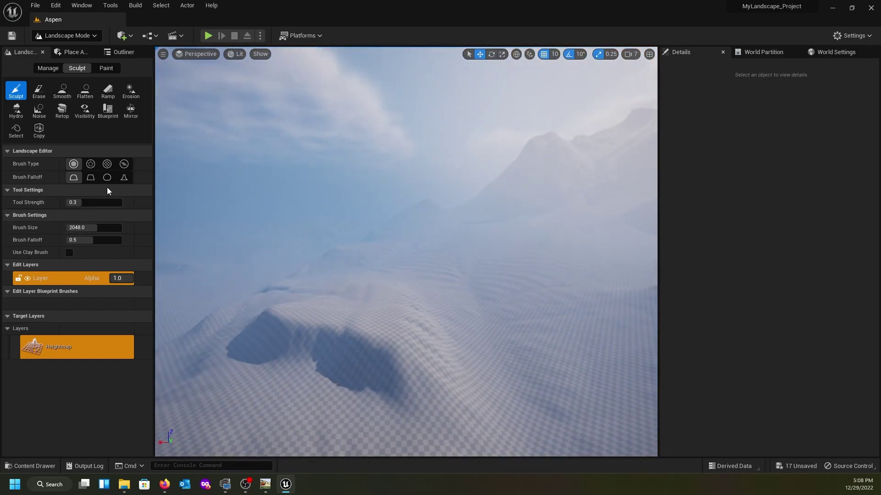
Return to Selection Mode, expand the Landscape actor in the Outliner and select its first LandscapeStreamingProxy.
{"action": "left_click", "coordinate": [122, 52]}
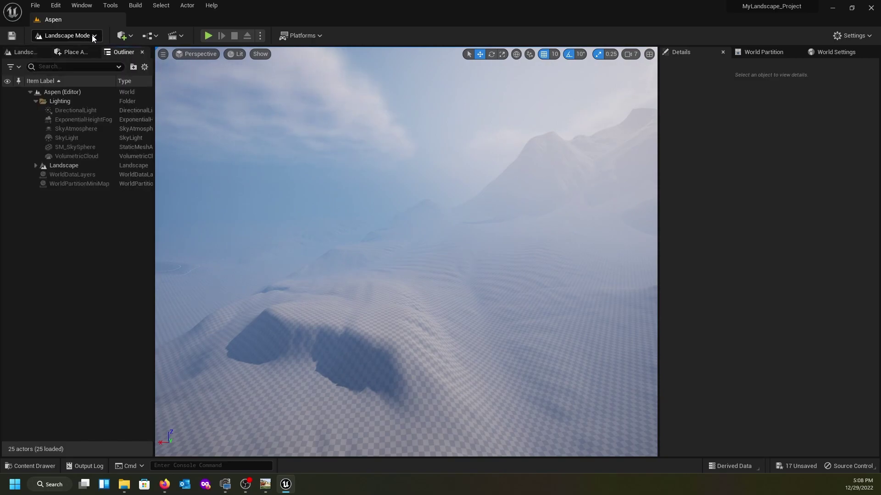
{"action": "left_click", "coordinate": [91, 35]}
{"action": "left_click", "coordinate": [76, 49]}
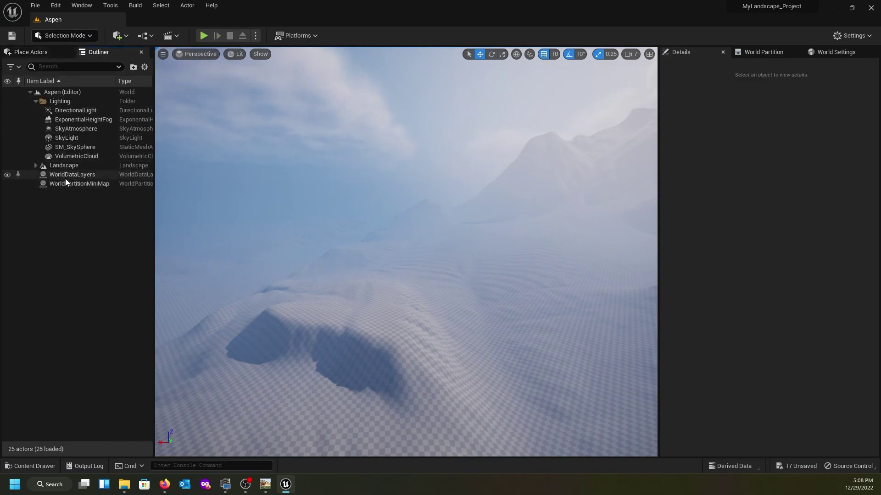
{"action": "left_click", "coordinate": [35, 164]}
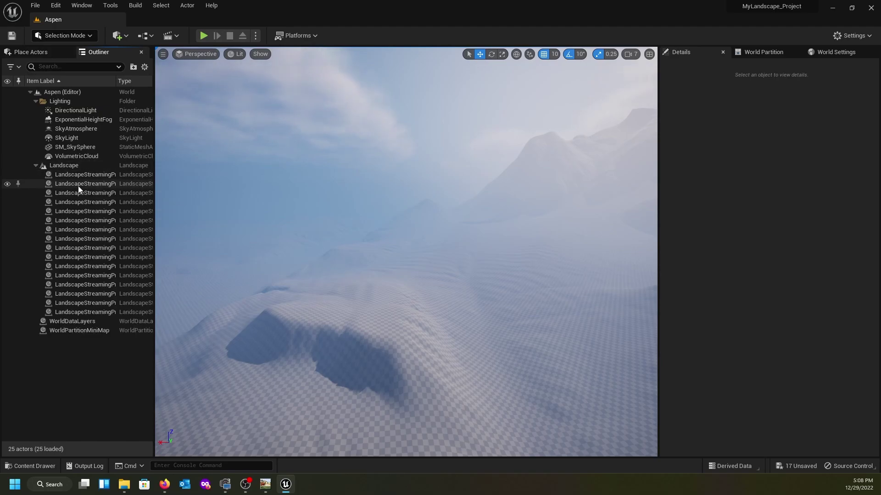
{"action": "left_click", "coordinate": [79, 174]}
{"action": "right_click_drag", "start_coordinate": [300, 268], "coordinate": [288, 240]}
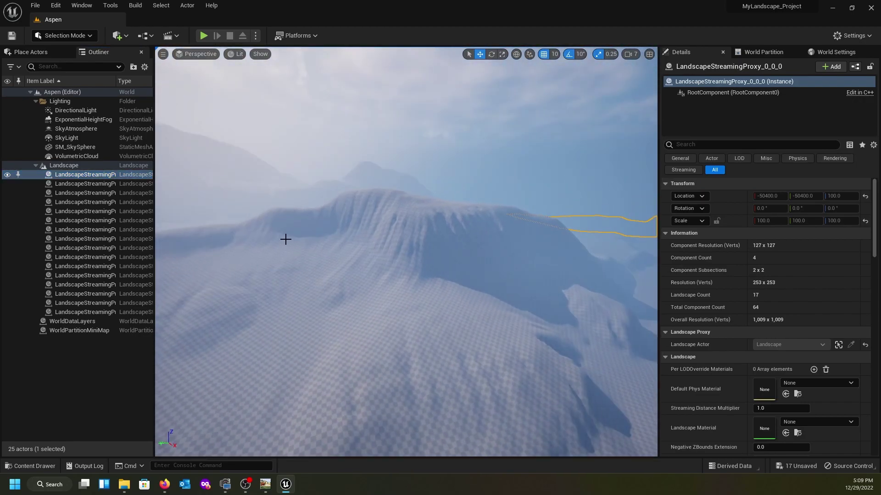
Hide the ExponentialHeightFog actor and fly around the terrain to inspect it without fog.
{"action": "left_click", "coordinate": [7, 120]}
{"action": "right_click_drag", "start_coordinate": [406, 252], "coordinate": [459, 227]}
{"action": "key", "text": "e"}
{"action": "key", "text": "q"}
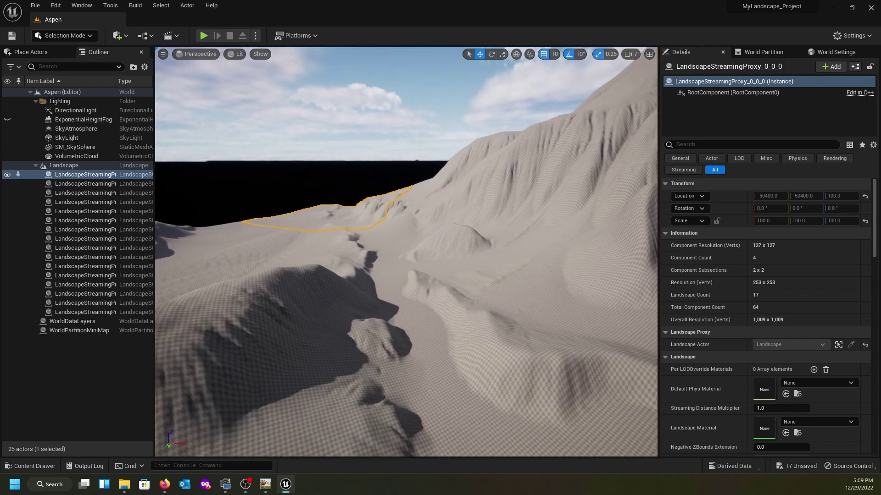
{"action": "mouse_move", "coordinate": [405, 252]}
{"action": "right_mouse_down"}
{"action": "mouse_move", "coordinate": [552, 275]}
{"action": "mouse_move", "coordinate": [408, 248]}
{"action": "right_mouse_up"}
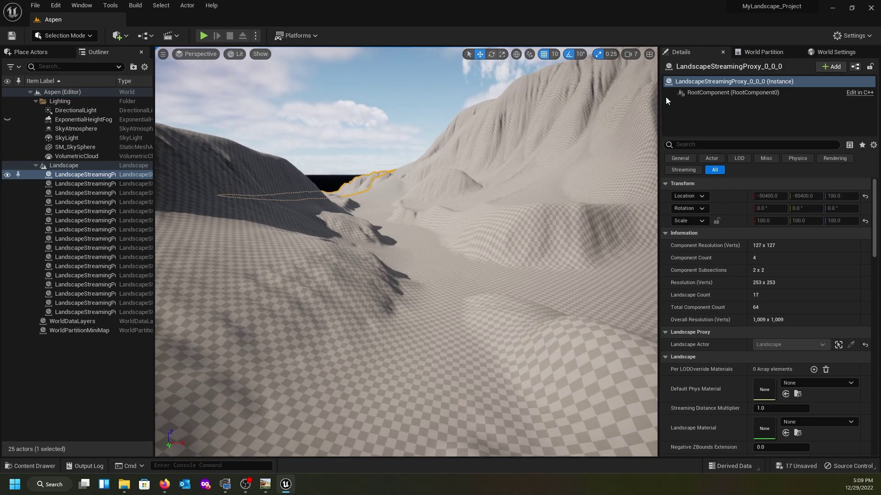
Examine the level's World Partition map, where its editor is opened from, and the terrain around the mountain.
{"action": "left_click", "coordinate": [755, 53]}
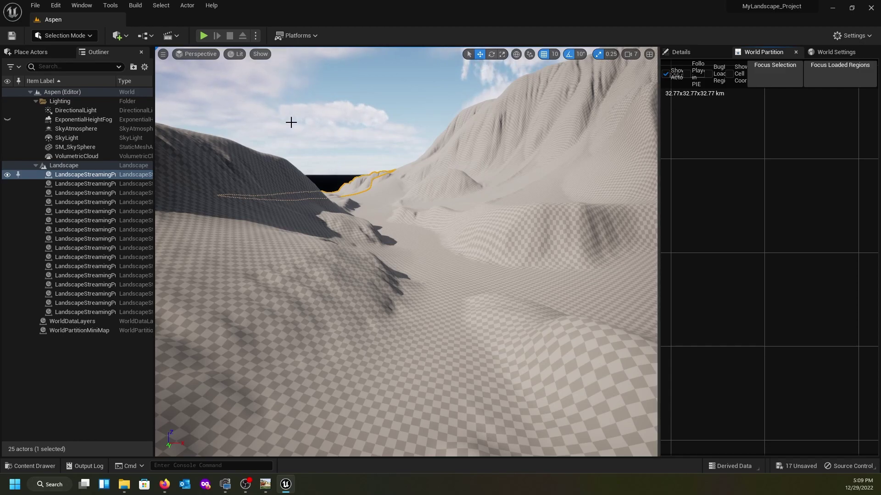
{"action": "scroll", "coordinate": [718, 184], "scroll_direction": "down", "scroll_amount": 5}
{"action": "scroll", "coordinate": [721, 188], "scroll_direction": "down", "scroll_amount": 2}
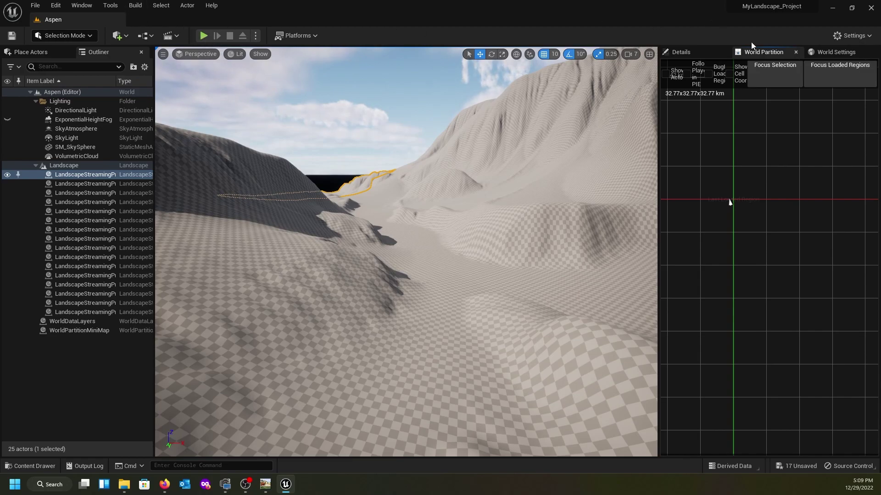
{"action": "left_click", "coordinate": [95, 8]}
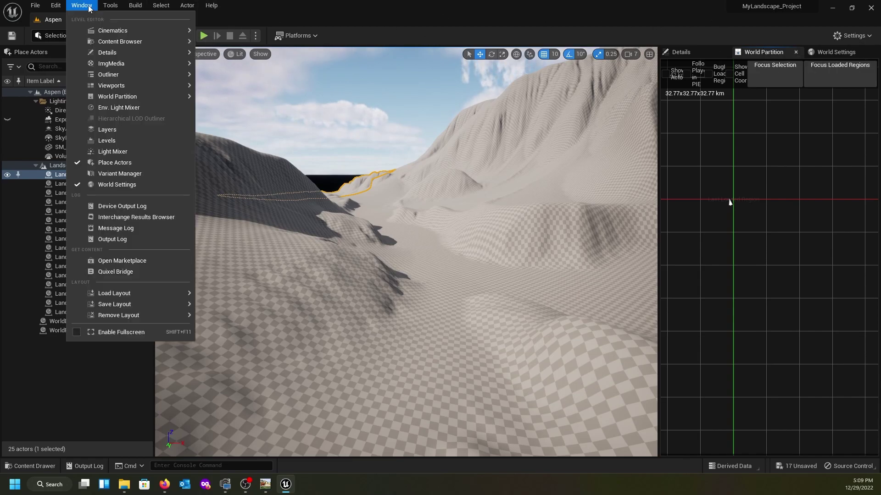
{"action": "mouse_move", "coordinate": [108, 74]}
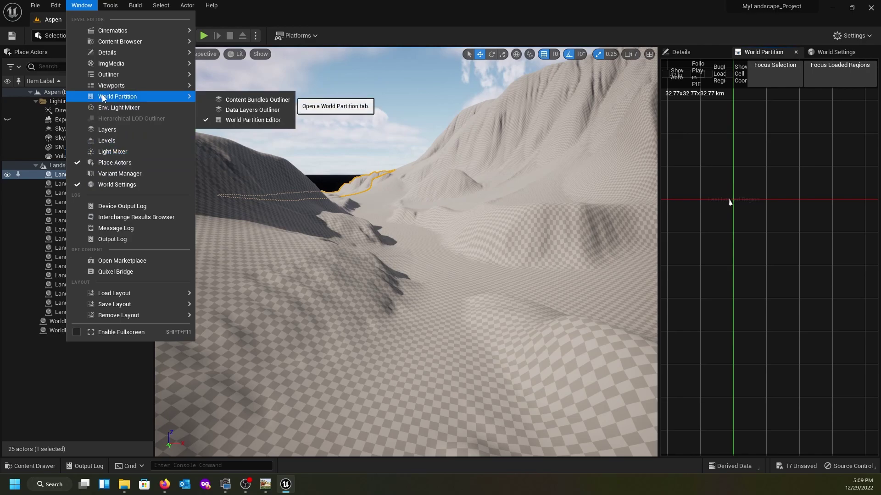
{"action": "left_click", "coordinate": [349, 90]}
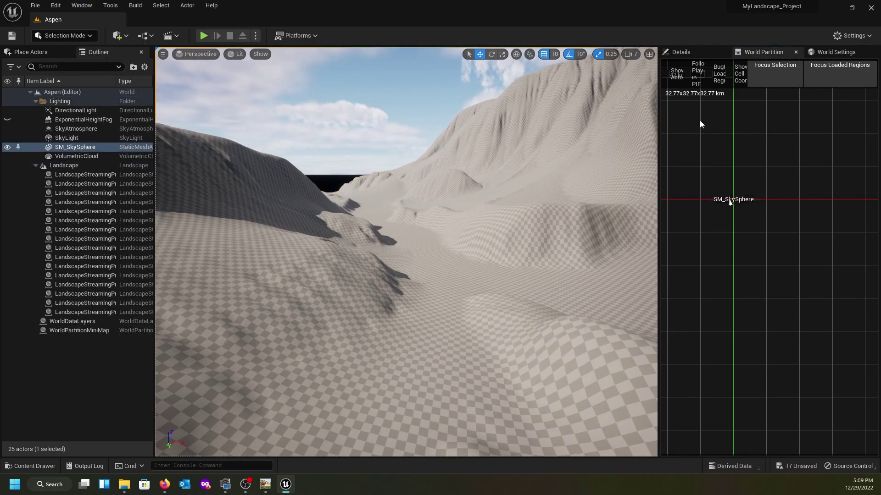
{"action": "scroll", "coordinate": [700, 120], "scroll_direction": "up", "scroll_amount": 1}
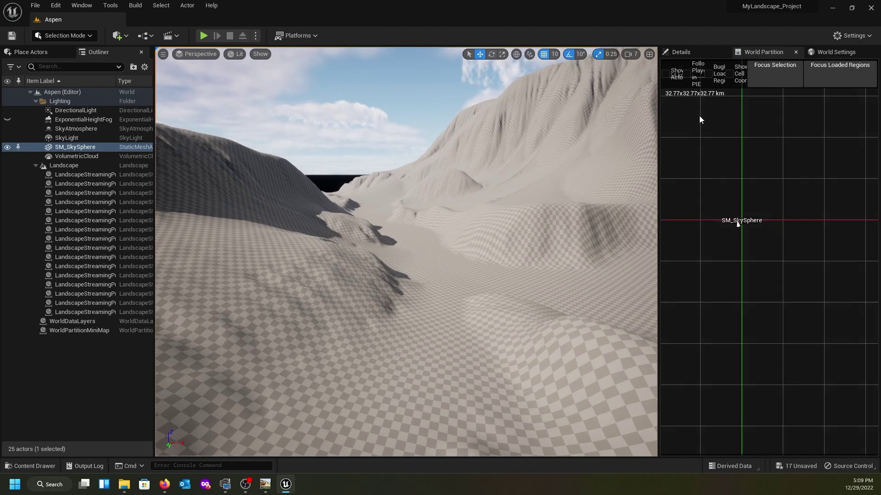
{"action": "scroll", "coordinate": [699, 120], "scroll_direction": "down", "scroll_amount": 3}
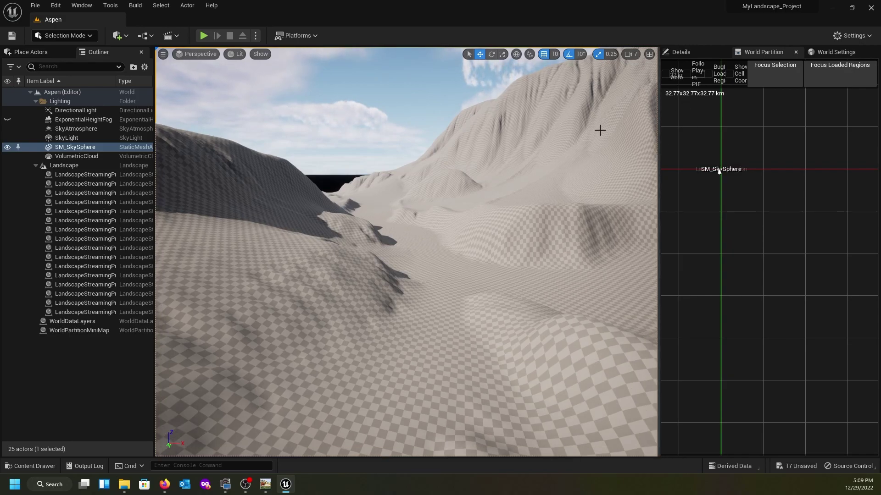
{"action": "right_click_drag", "start_coordinate": [348, 209], "coordinate": [377, 195]}
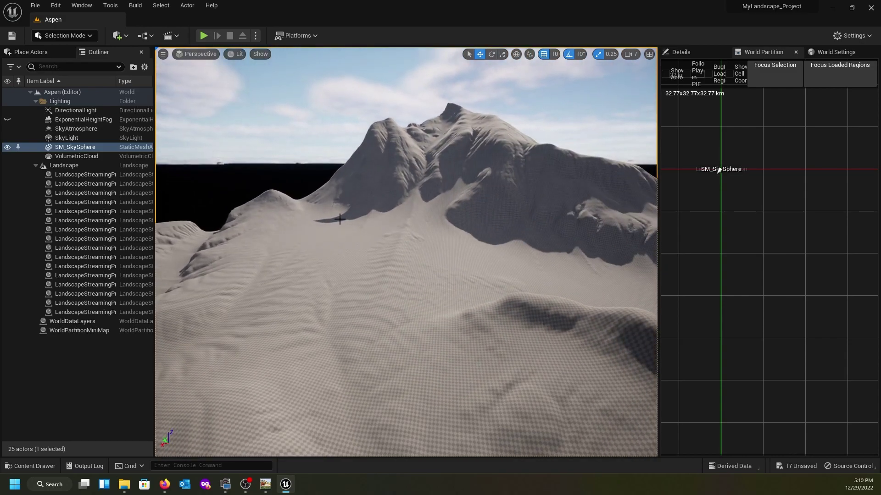
Build the World Partition minimap for the level, saving all the listed landscape content as part of the build.
{"action": "left_click", "coordinate": [60, 165]}
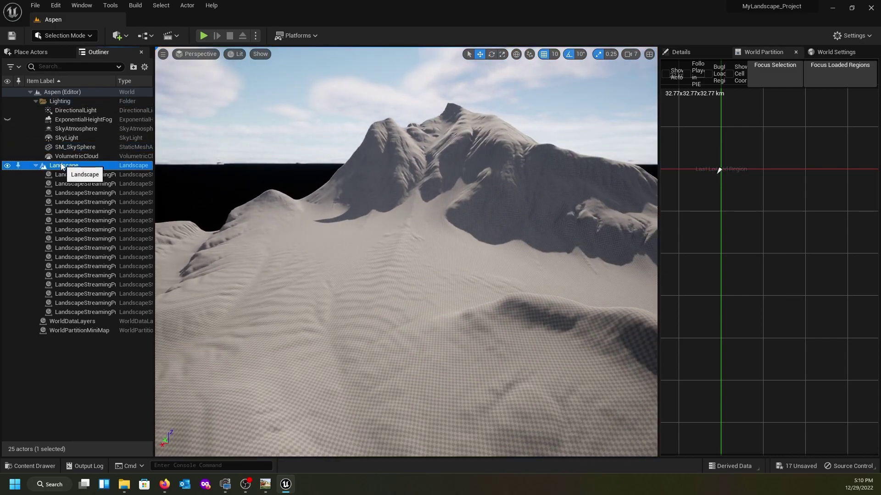
{"action": "left_click", "coordinate": [135, 5]}
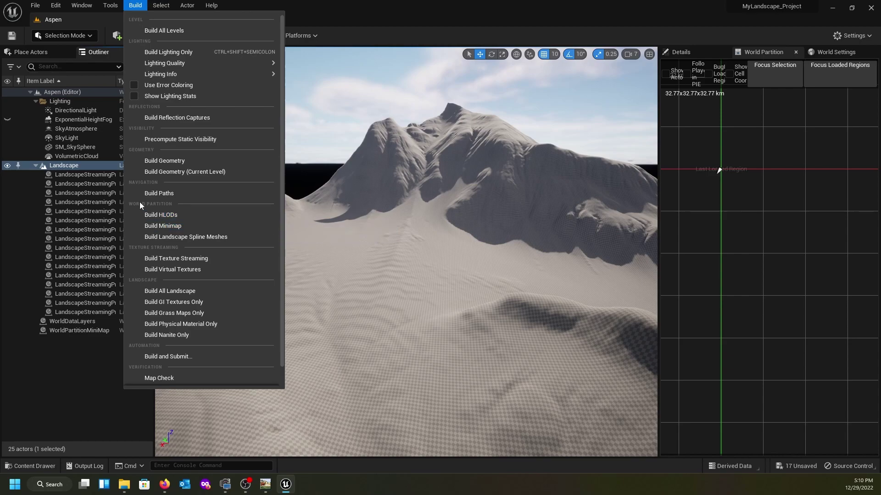
{"action": "left_click", "coordinate": [153, 225]}
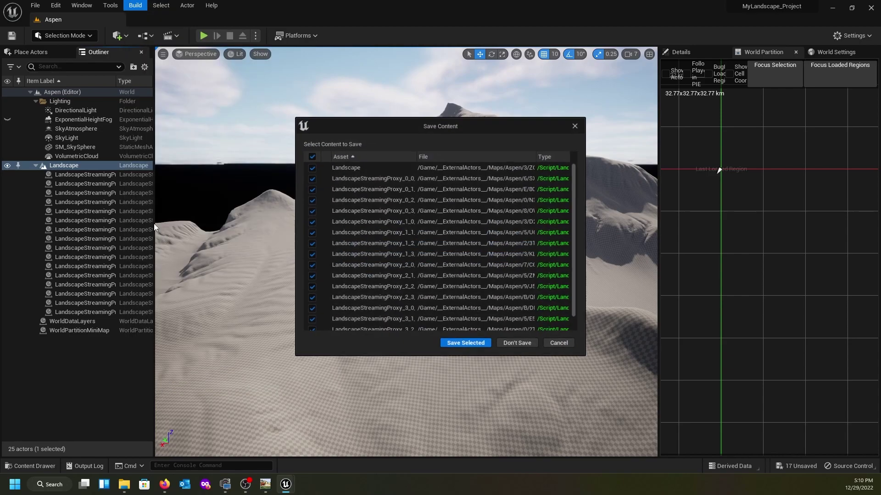
{"action": "left_click", "coordinate": [466, 345]}
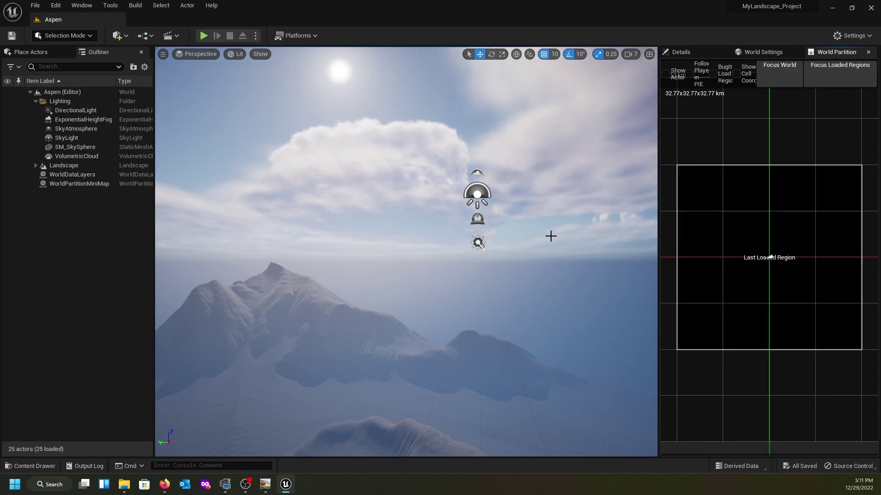
{"action": "right_click_drag", "start_coordinate": [389, 265], "coordinate": [197, 135]}
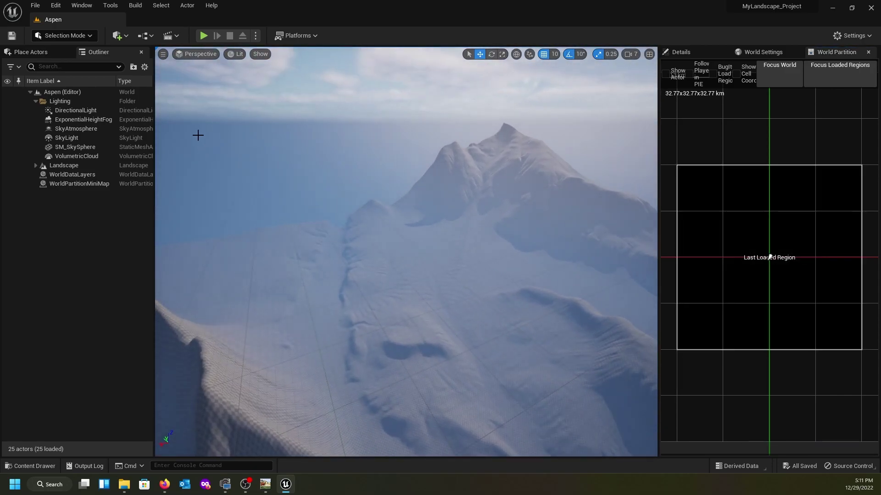
Reset the Landscape actor's location to its default of 0, 0, 0 and look over the moved terrain.
{"action": "left_click", "coordinate": [66, 164]}
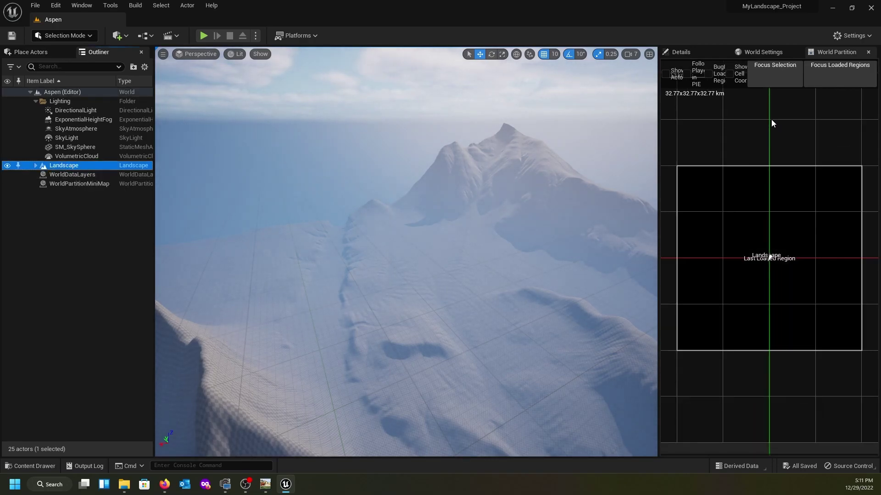
{"action": "left_click", "coordinate": [690, 54]}
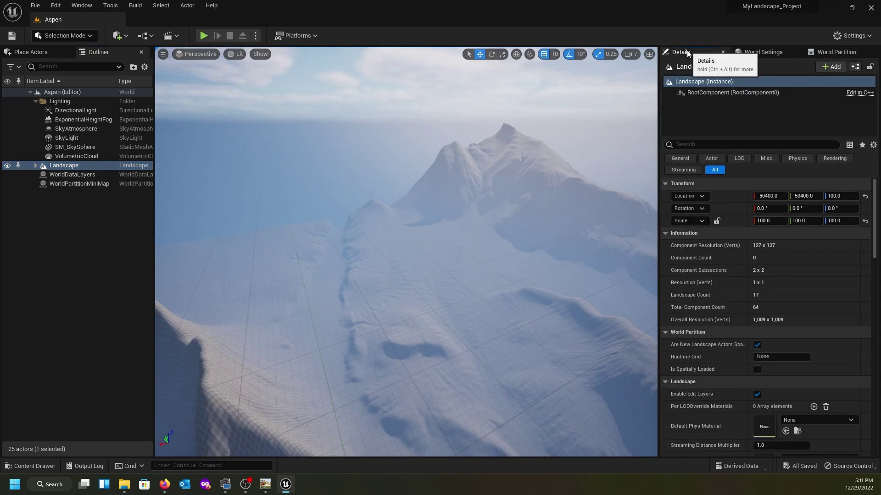
{"action": "left_click", "coordinate": [865, 196]}
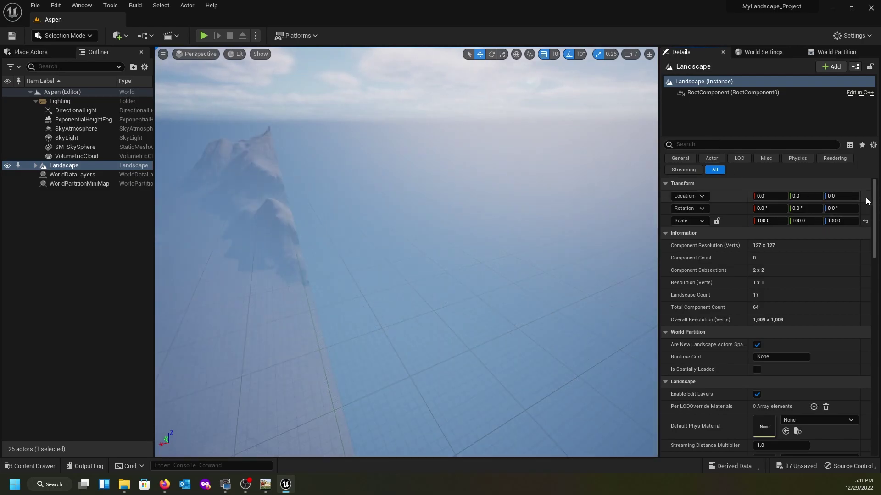
{"action": "mouse_move", "coordinate": [488, 237]}
{"action": "right_mouse_down"}
{"action": "mouse_move", "coordinate": [486, 247]}
{"action": "mouse_move", "coordinate": [482, 222]}
{"action": "mouse_move", "coordinate": [475, 231]}
{"action": "right_mouse_up"}
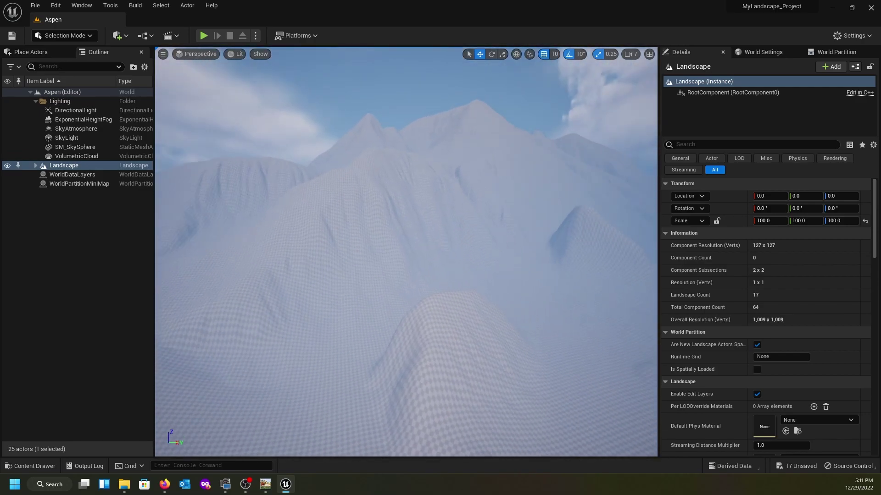
{"action": "right_click_drag", "start_coordinate": [427, 252], "coordinate": [442, 237]}
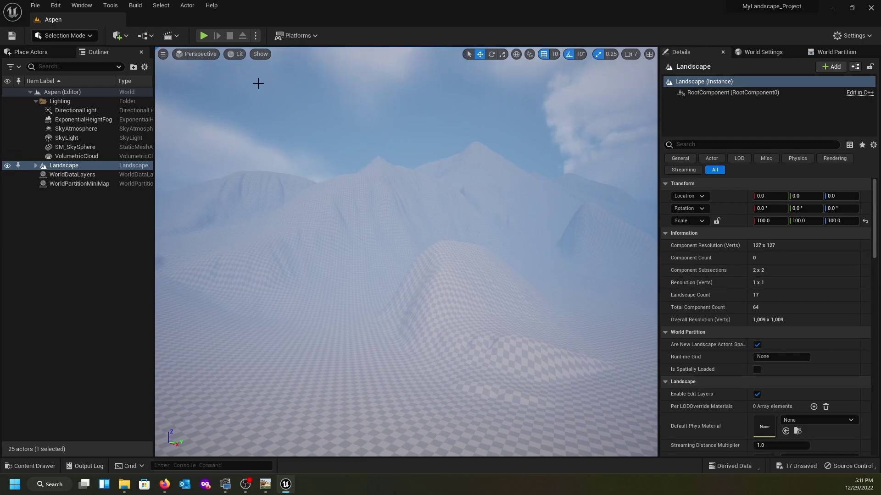
Play the level in the editor, run the third-person character across the terrain, and end the session.
{"action": "left_click", "coordinate": [203, 35]}
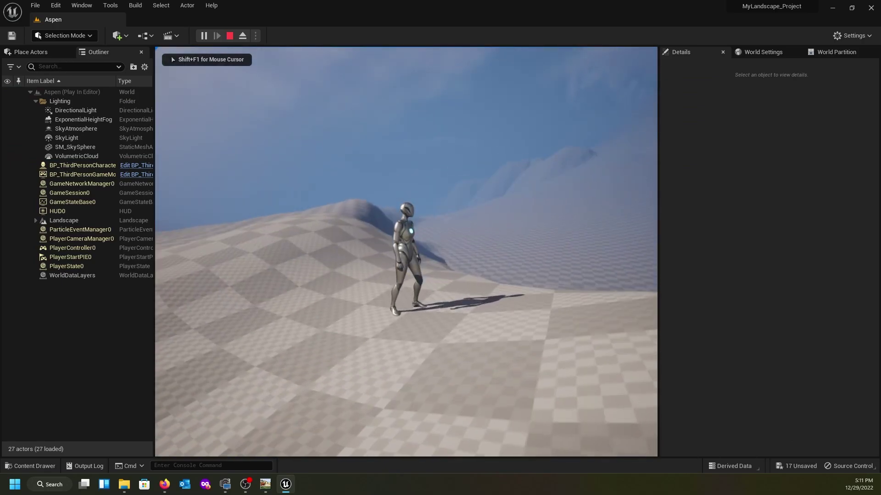
{"action": "key", "text": "w"}
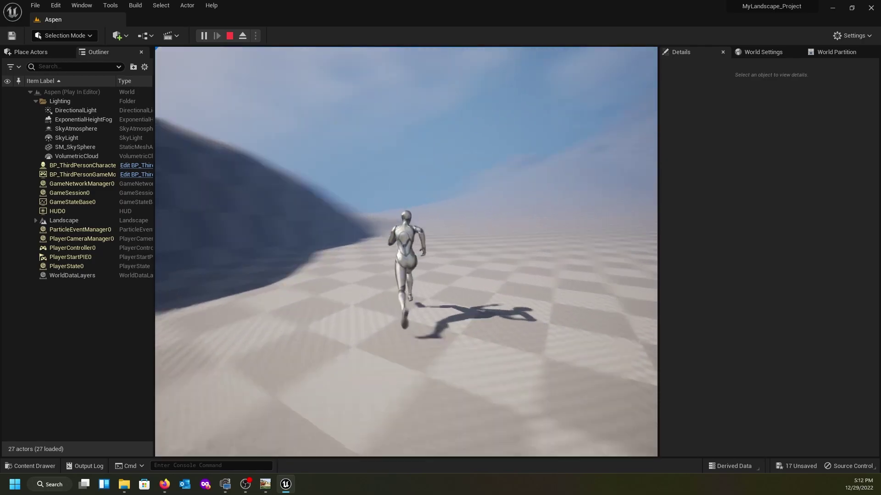
{"action": "key", "text": "w"}
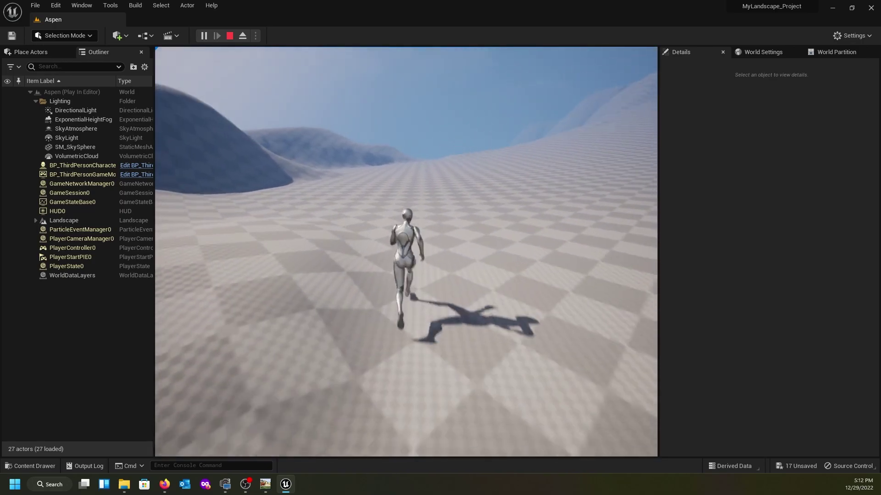
{"action": "key", "text": "Escape"}
Hide the ExponentialHeightFog actor and look at the mountain without fog.
{"action": "right_click_drag", "start_coordinate": [406, 252], "coordinate": [397, 270]}
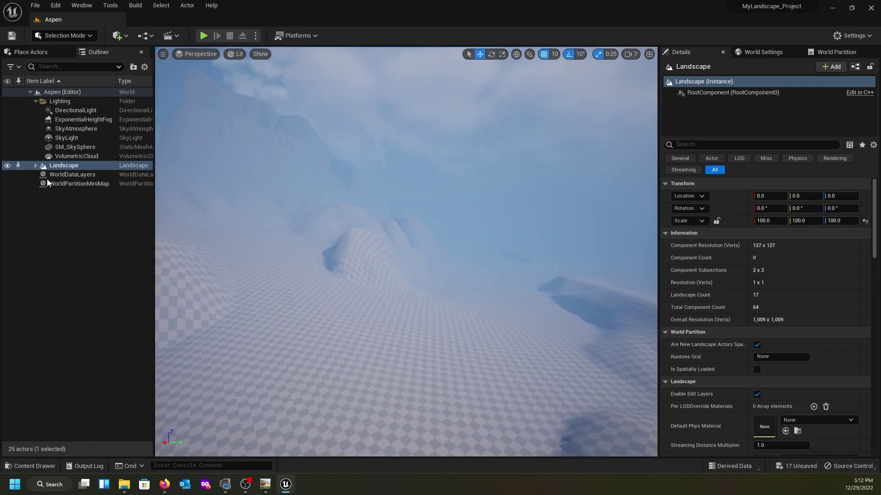
{"action": "left_click", "coordinate": [7, 120]}
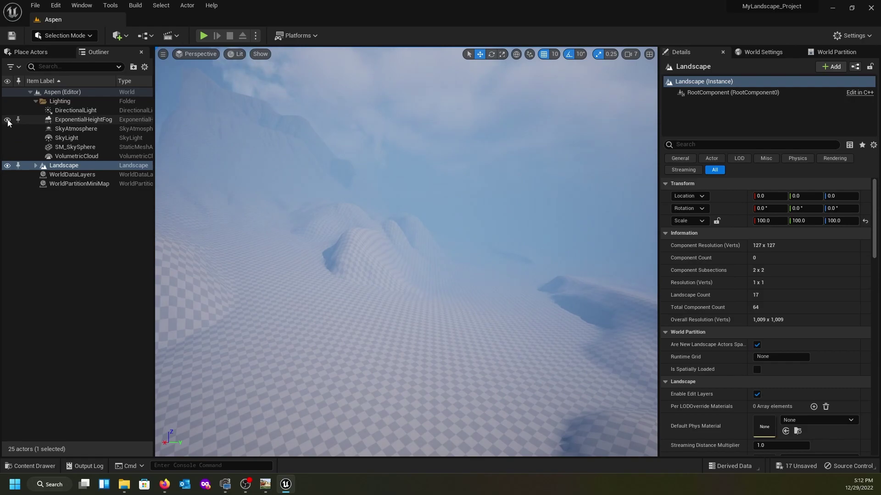
{"action": "right_click_drag", "start_coordinate": [397, 270], "coordinate": [579, 266]}
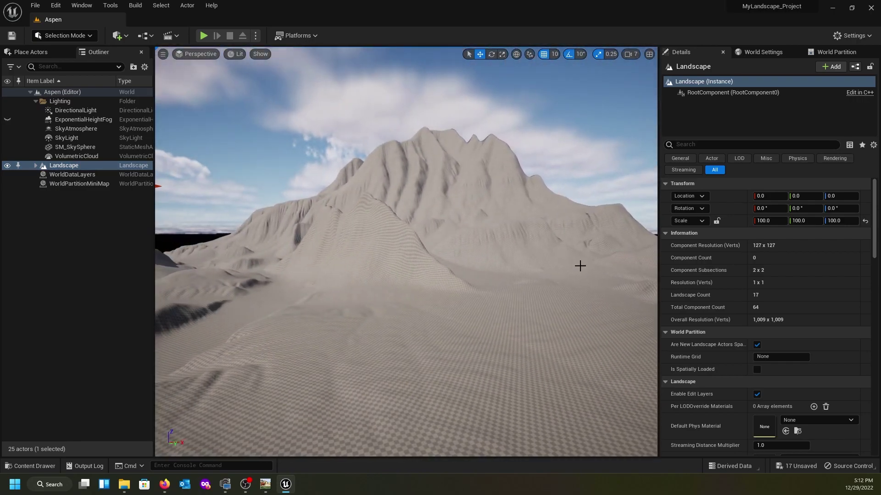
Examine the World Partition map alongside the terrain to see where the camera sits within the landscape.
{"action": "left_click", "coordinate": [825, 53]}
{"action": "right_click_drag", "start_coordinate": [511, 246], "coordinate": [496, 246]}
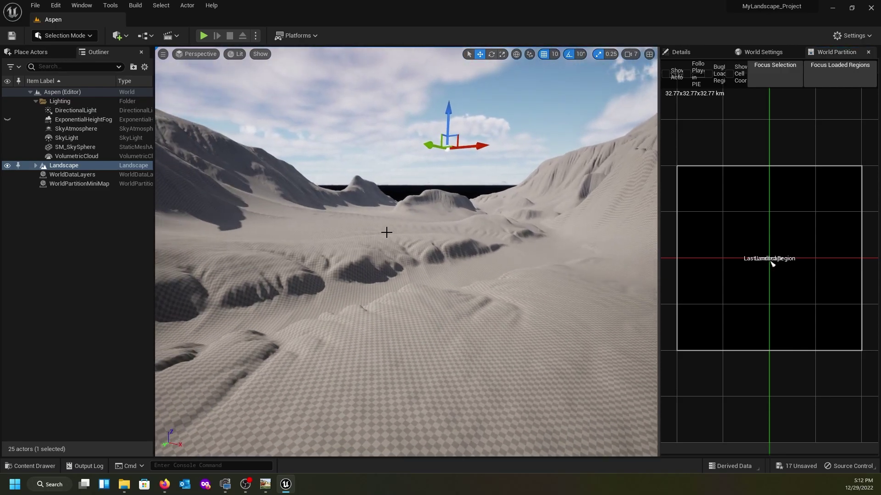
{"action": "right_click_drag", "start_coordinate": [317, 216], "coordinate": [320, 216]}
{"action": "double_click", "coordinate": [771, 264]}
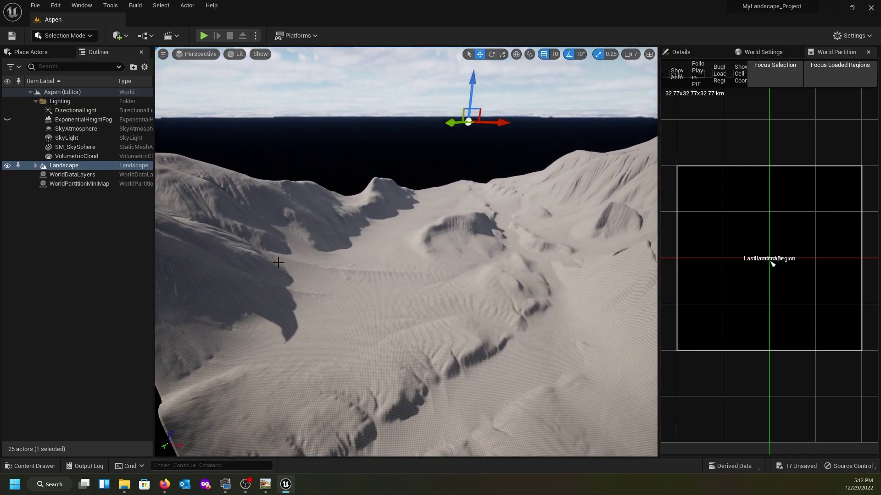
Set the Landscape actor's X and Y scale to 400 each.
{"action": "left_click", "coordinate": [681, 52]}
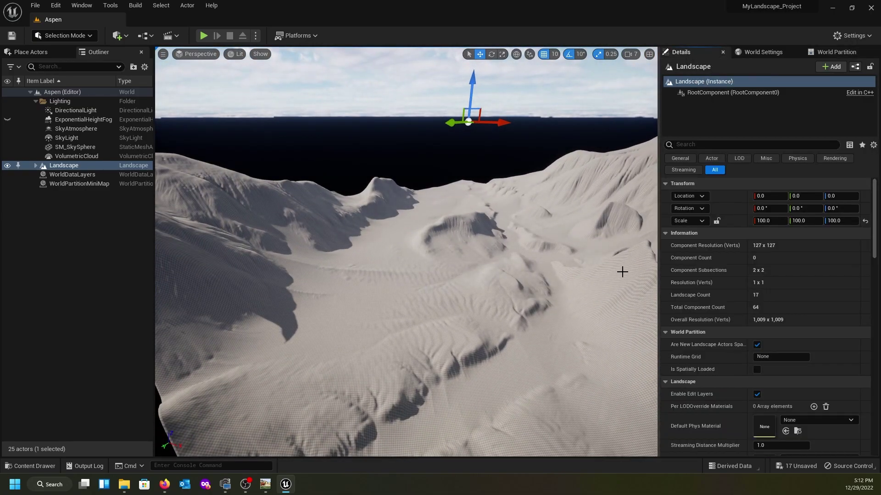
{"action": "mouse_move", "coordinate": [443, 277]}
{"action": "right_mouse_down"}
{"action": "mouse_move", "coordinate": [486, 278]}
{"action": "mouse_move", "coordinate": [437, 278]}
{"action": "right_mouse_up"}
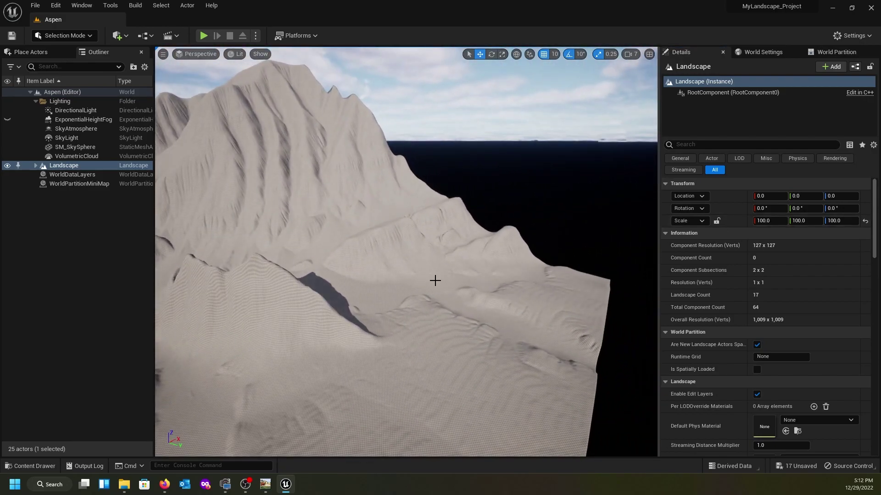
{"action": "left_click", "coordinate": [763, 221]}
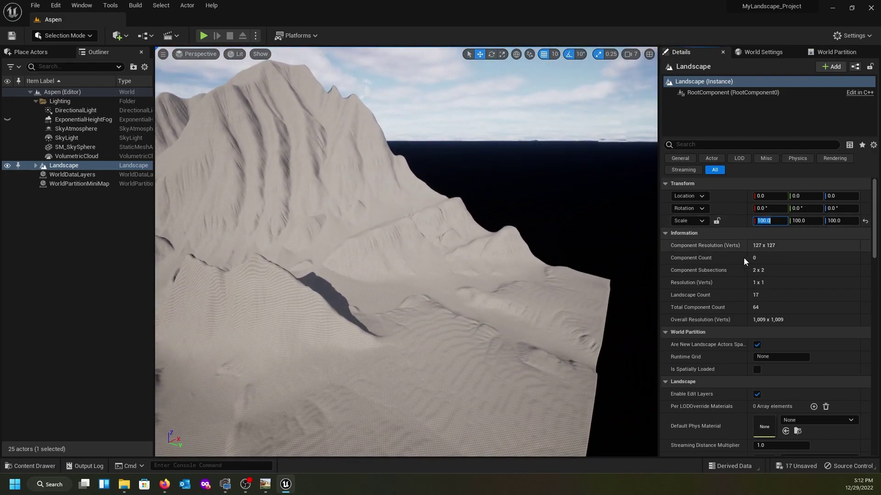
{"action": "type", "text": "400"}
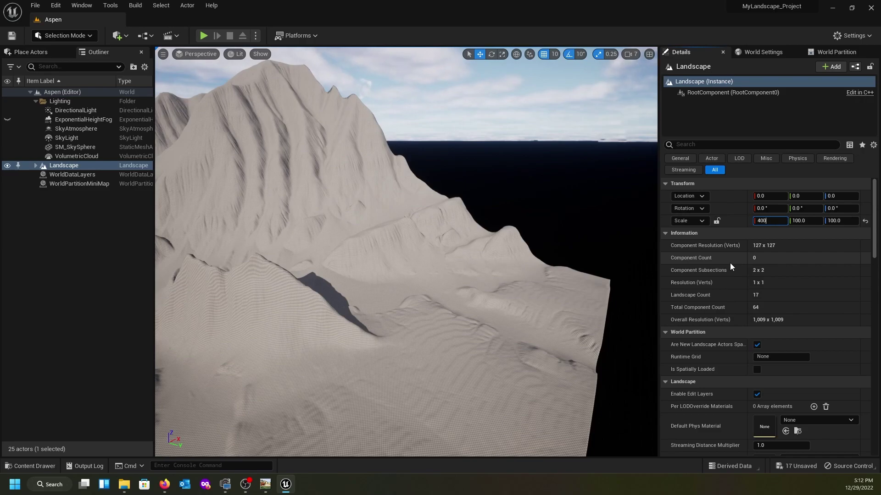
{"action": "key", "text": "Tab"}
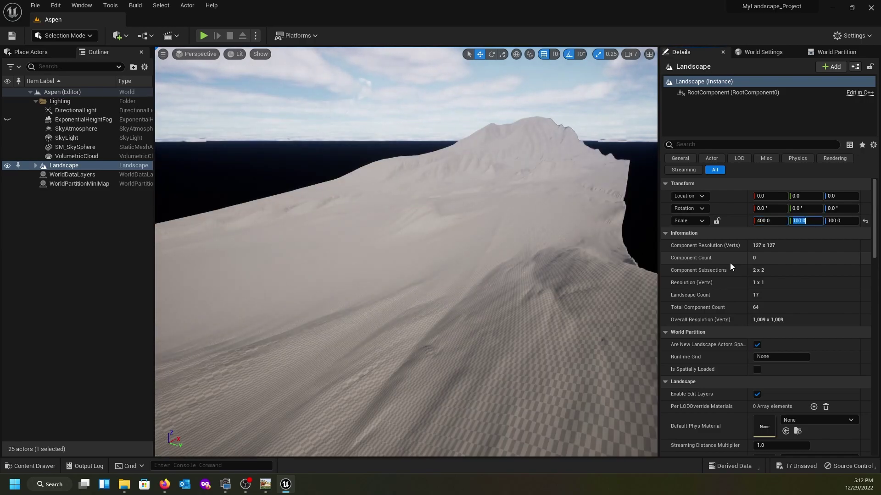
{"action": "type", "text": "400"}
{"action": "key", "text": "Tab"}
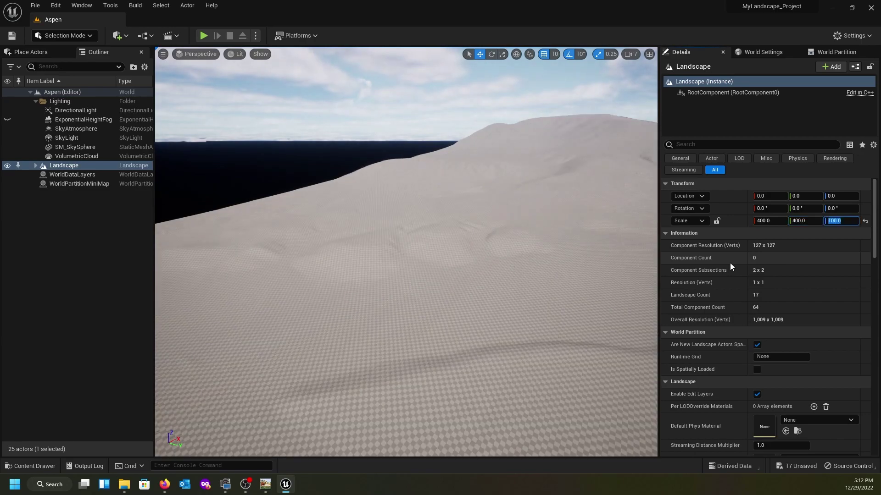
Set the Landscape actor's Z scale to 200 and look over the rescaled terrain.
{"action": "mouse_move", "coordinate": [373, 285]}
{"action": "right_mouse_down"}
{"action": "mouse_move", "coordinate": [284, 281]}
{"action": "mouse_move", "coordinate": [368, 285]}
{"action": "right_mouse_up"}
{"action": "right_click_drag", "start_coordinate": [306, 251], "coordinate": [258, 204]}
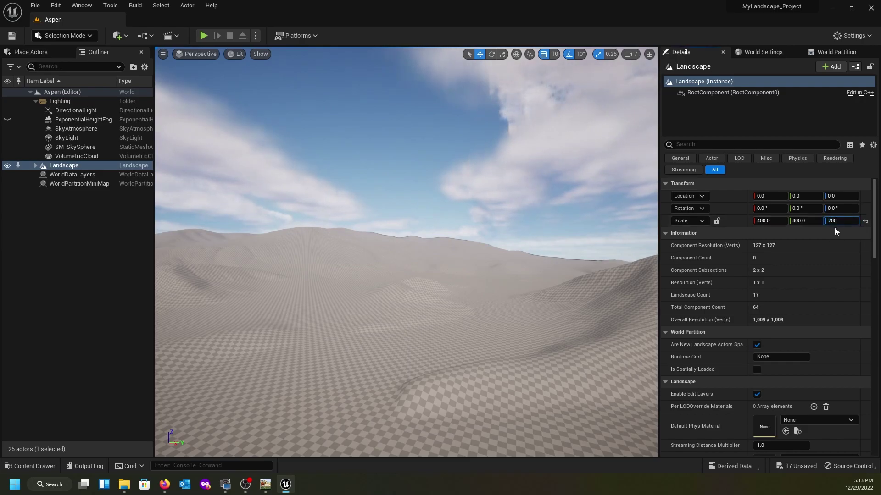
{"action": "key", "text": "Return"}
{"action": "right_click_drag", "start_coordinate": [472, 326], "coordinate": [436, 323]}
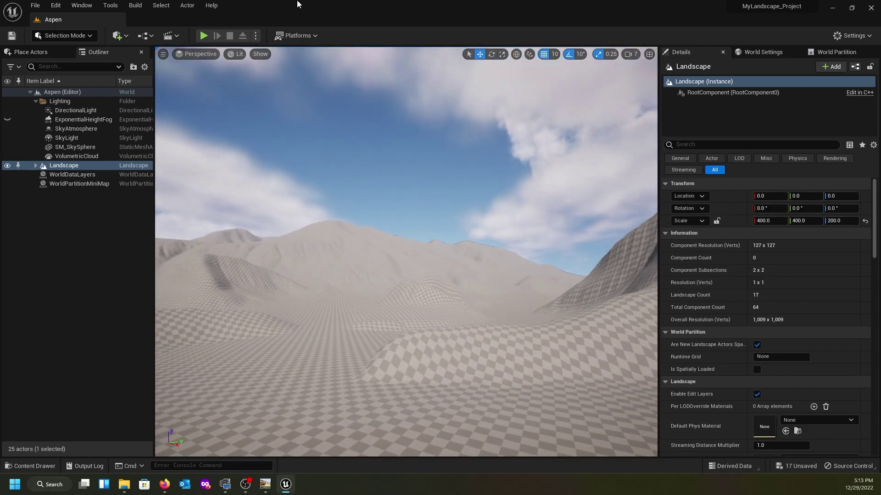
Play-test the rescaled landscape briefly, stop the session, and return the view to ground level.
{"action": "left_click", "coordinate": [203, 35]}
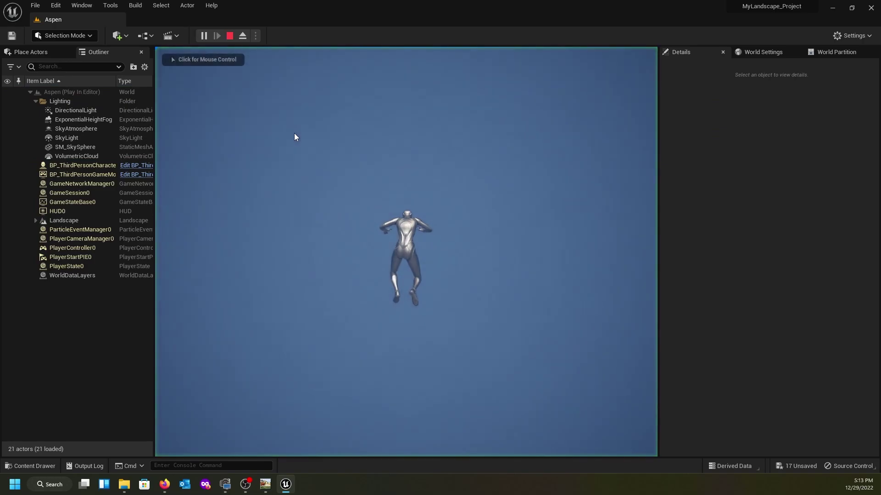
{"action": "left_click", "coordinate": [230, 35]}
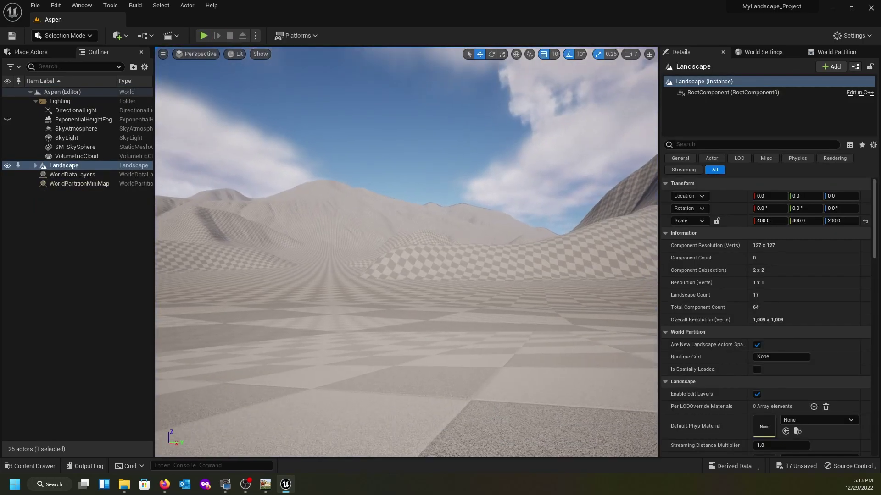
{"action": "right_click_drag", "start_coordinate": [322, 174], "coordinate": [322, 173]}
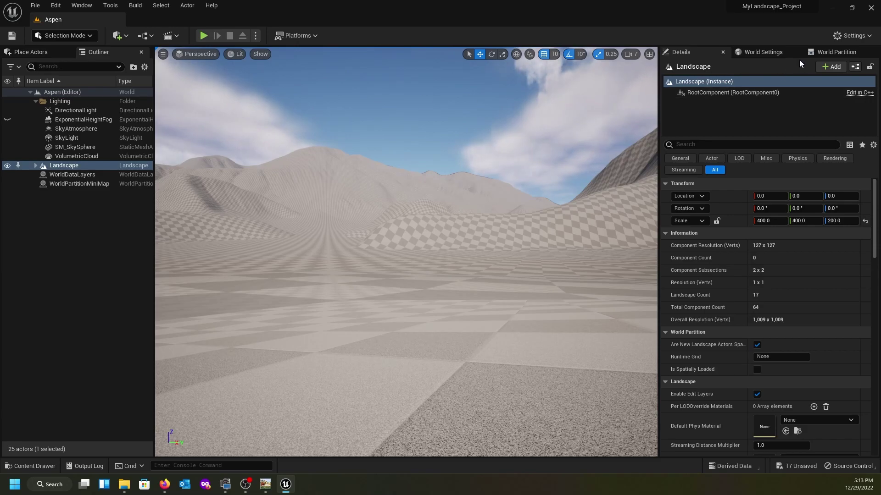
Set the level's GameMode Override to BP_ThirdPersonGameMode and start playing the level with the third-person character.
{"action": "left_click", "coordinate": [756, 54]}
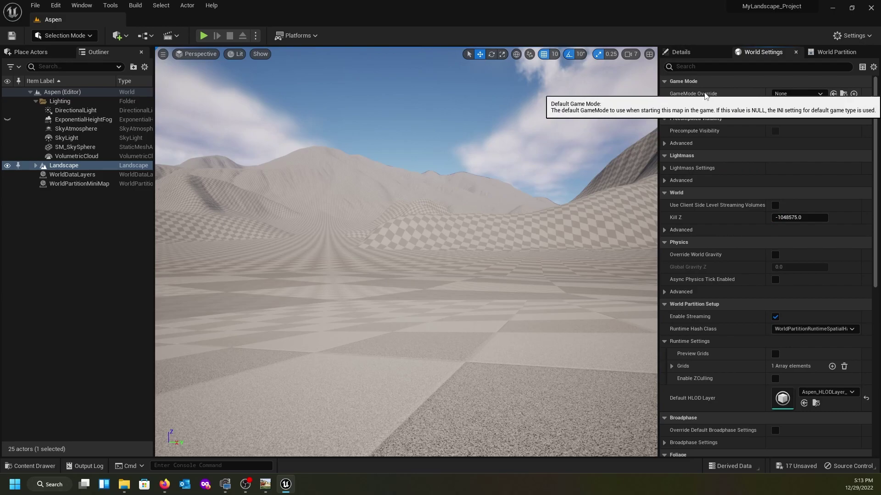
{"action": "left_click", "coordinate": [820, 95]}
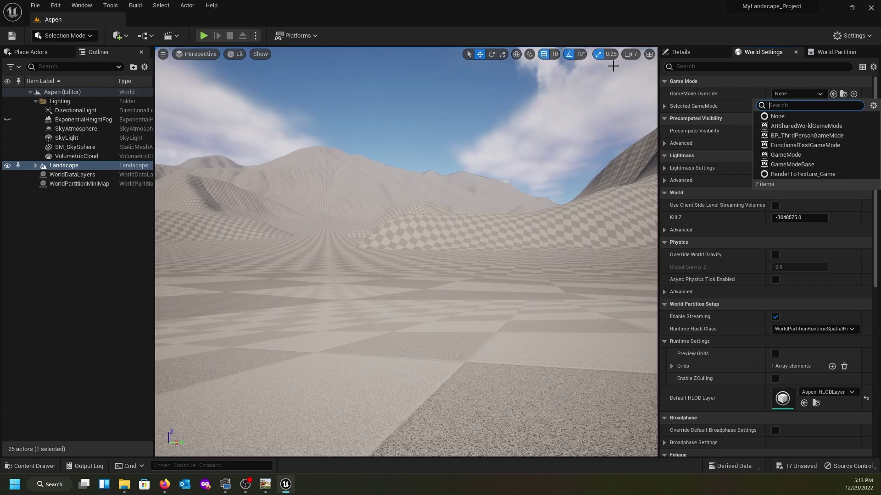
{"action": "left_click", "coordinate": [82, 5]}
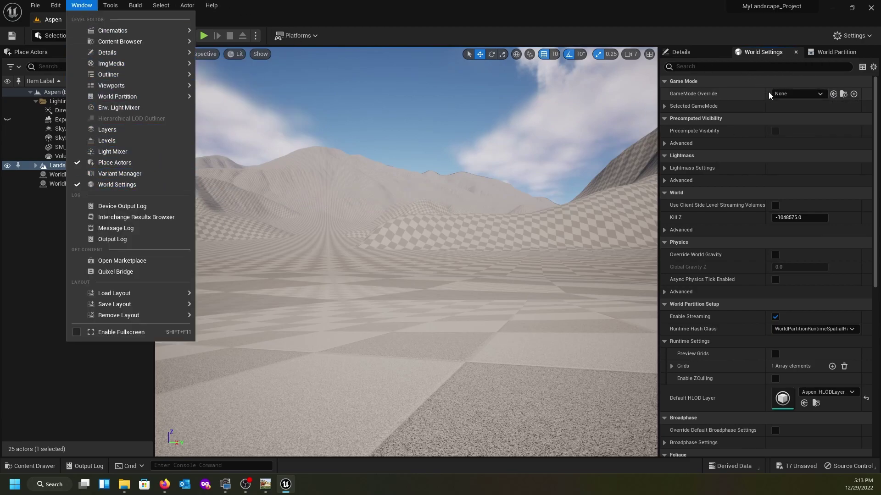
{"action": "left_click", "coordinate": [820, 96]}
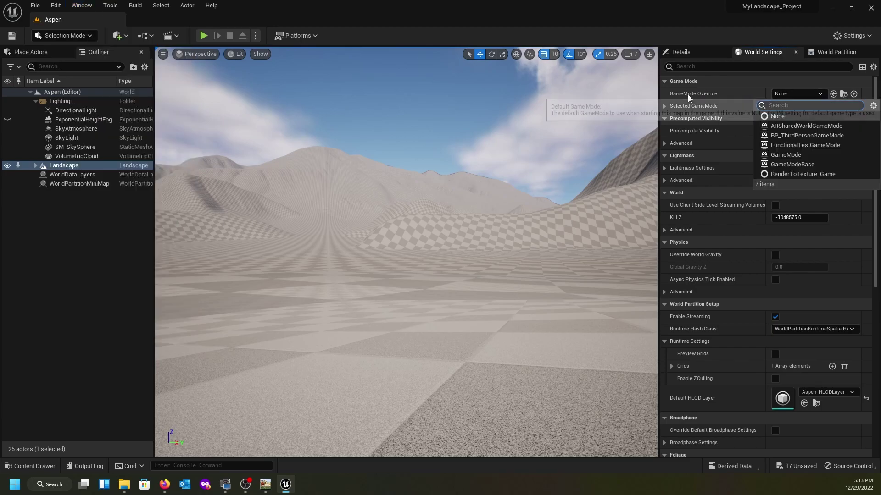
{"action": "left_click", "coordinate": [781, 137]}
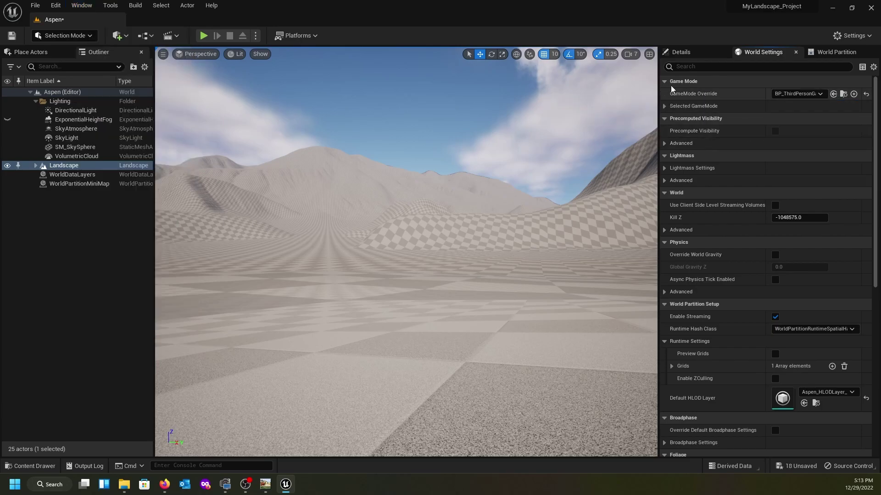
{"action": "left_click", "coordinate": [204, 36]}
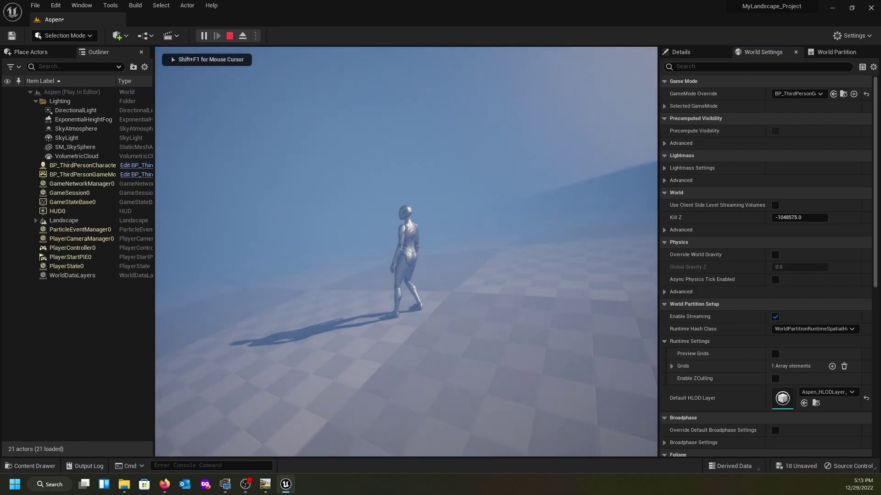
Stop the play session and delete the ExponentialHeightFog actor from the level.
{"action": "key", "text": "Escape"}
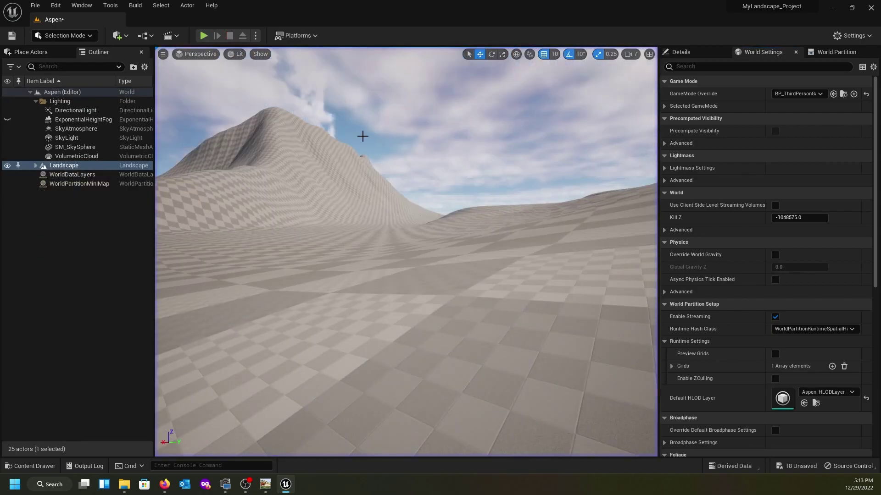
{"action": "left_click", "coordinate": [74, 120]}
{"action": "key", "text": "Delete"}
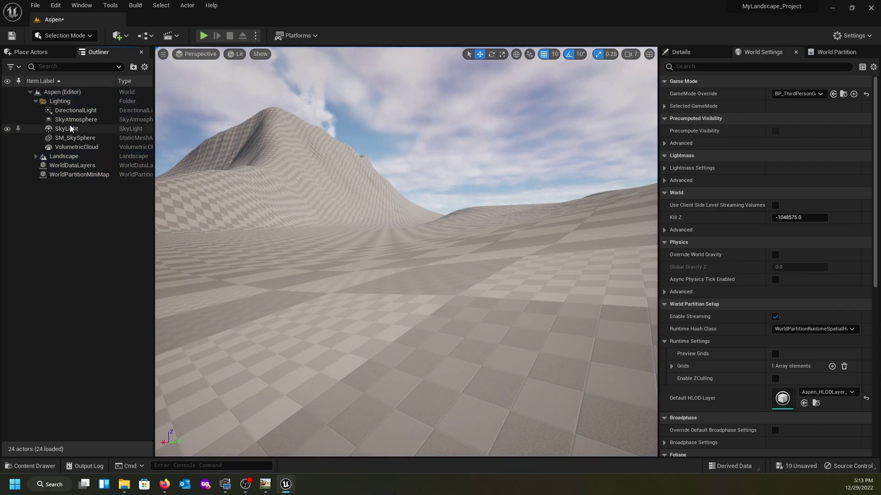
Play-test the level without fog, running the third-person character across the terrain, and stop the session.
{"action": "left_click", "coordinate": [203, 36]}
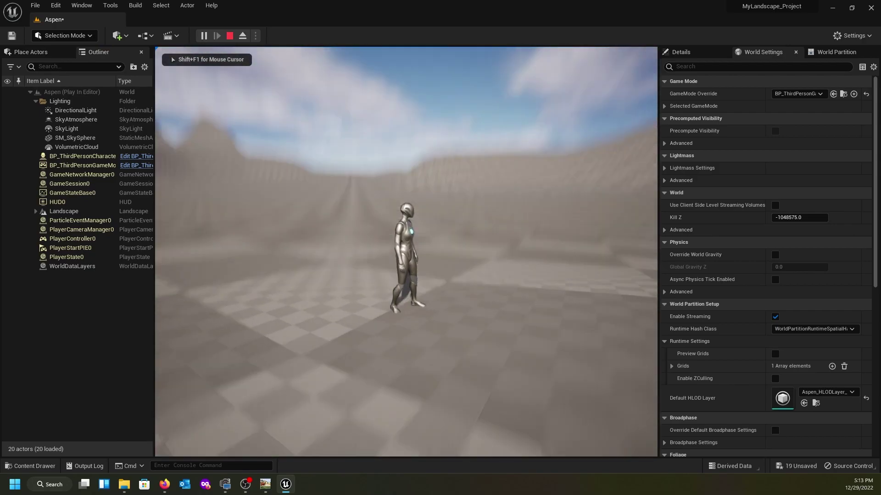
{"action": "key", "text": "w"}
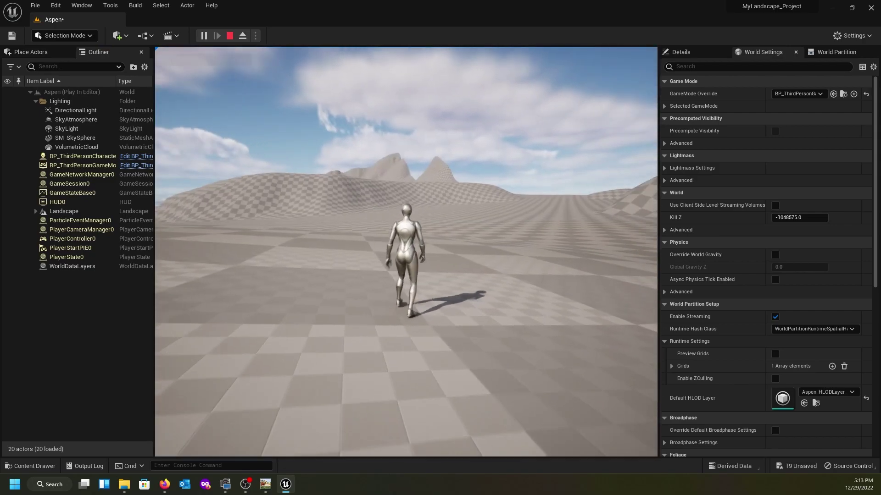
{"action": "key", "text": "w"}
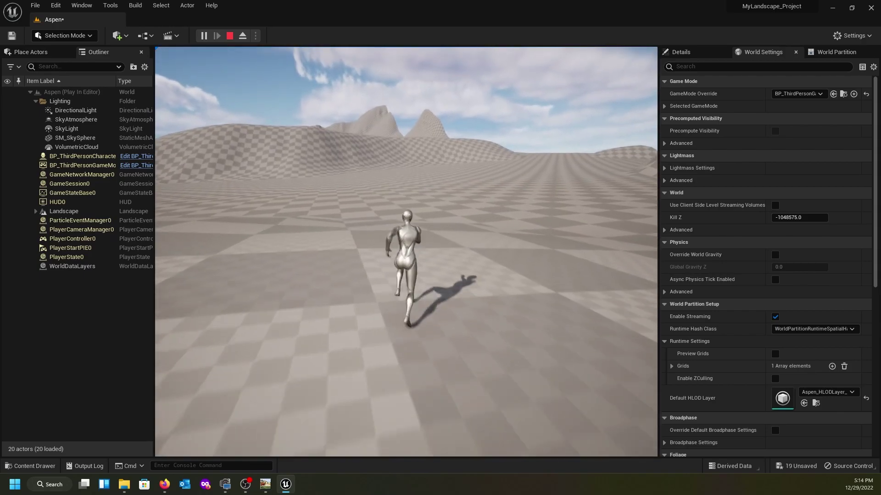
{"action": "key", "text": "Escape"}
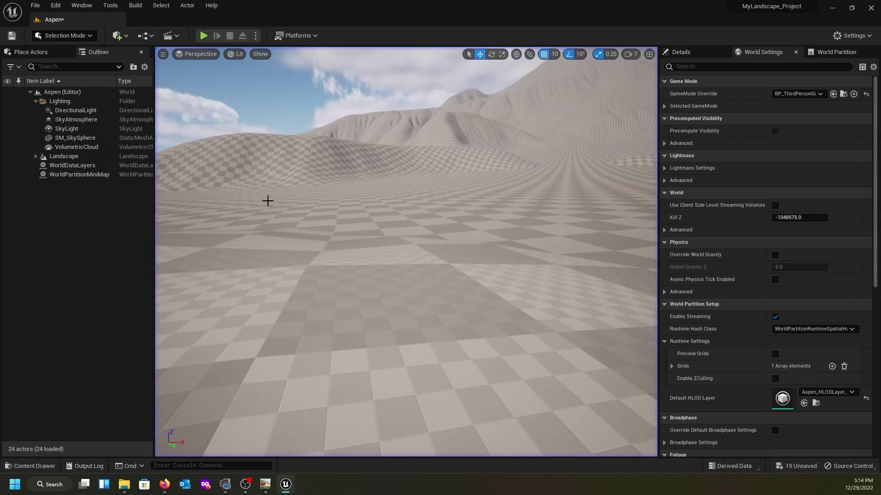
Expand the Landscape actor and select all of its LandscapeStreamingProxy actors.
{"action": "right_click_drag", "start_coordinate": [406, 252], "coordinate": [269, 191]}
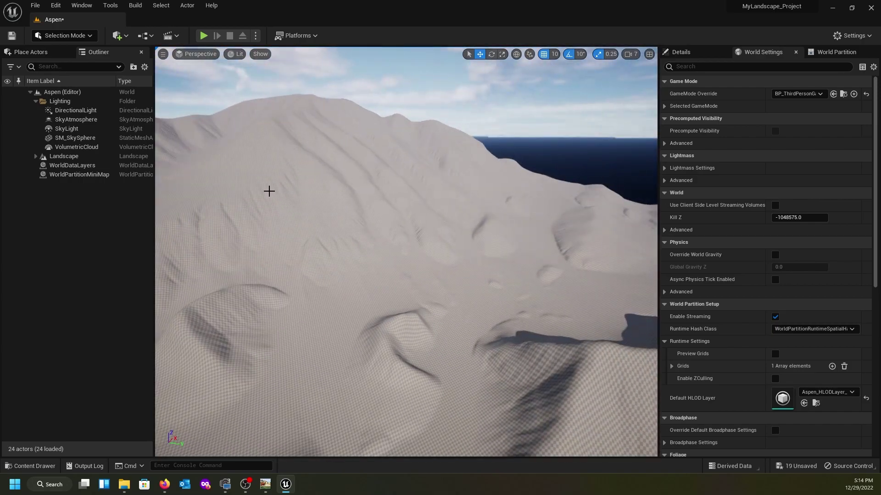
{"action": "left_click", "coordinate": [73, 157]}
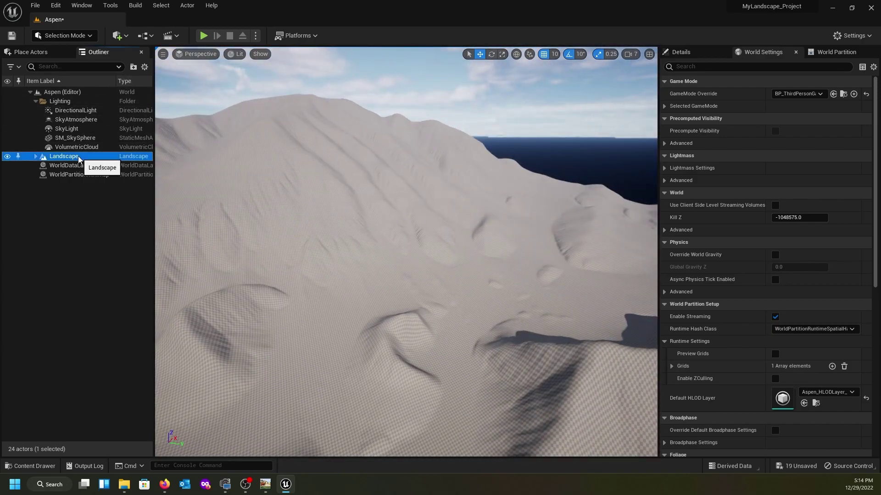
{"action": "left_click", "coordinate": [36, 156]}
{"action": "left_click", "coordinate": [94, 166]}
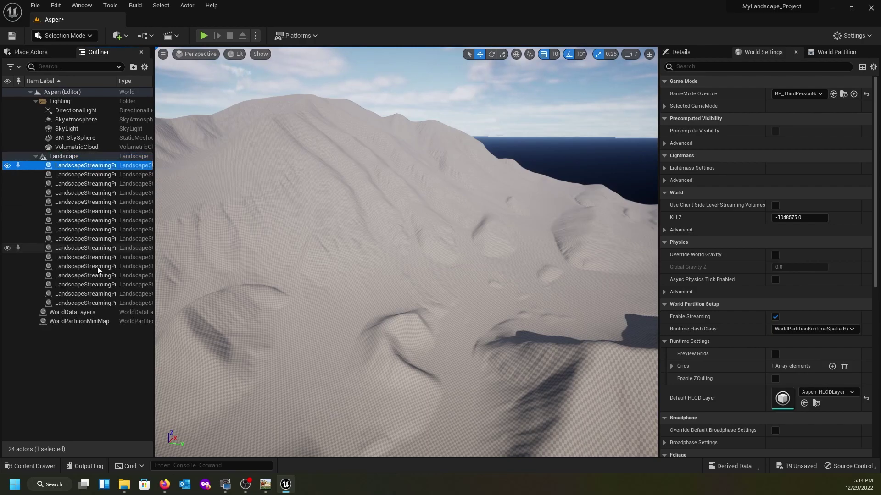
{"action": "left_click", "coordinate": [90, 303], "text": "shift"}
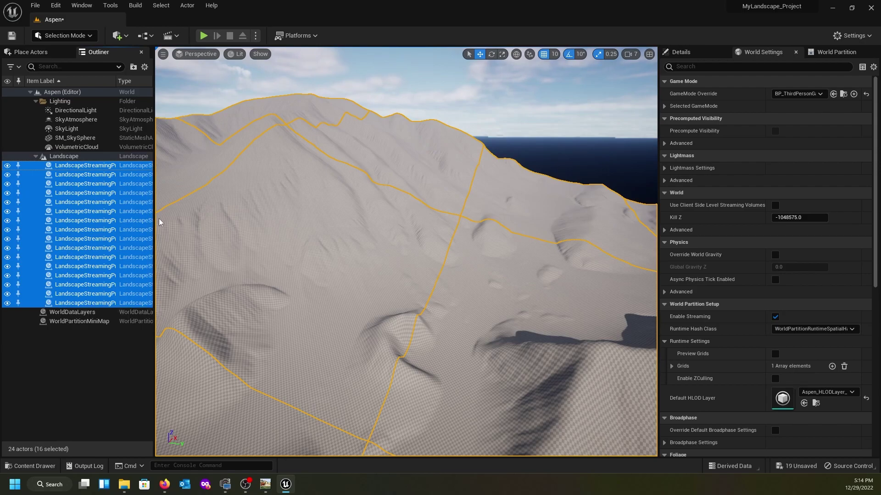
Build the World Partition minimap for the Aspen level, saving all listed unsaved content.
{"action": "left_click", "coordinate": [135, 6]}
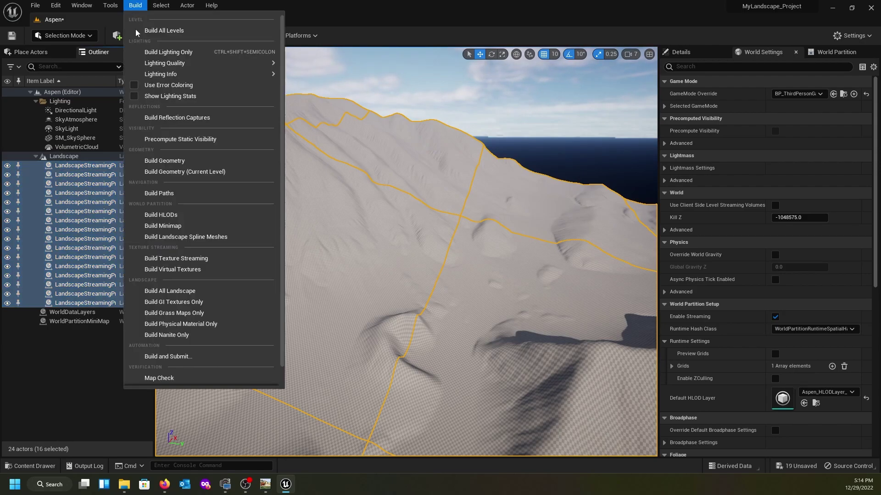
{"action": "left_click", "coordinate": [163, 225]}
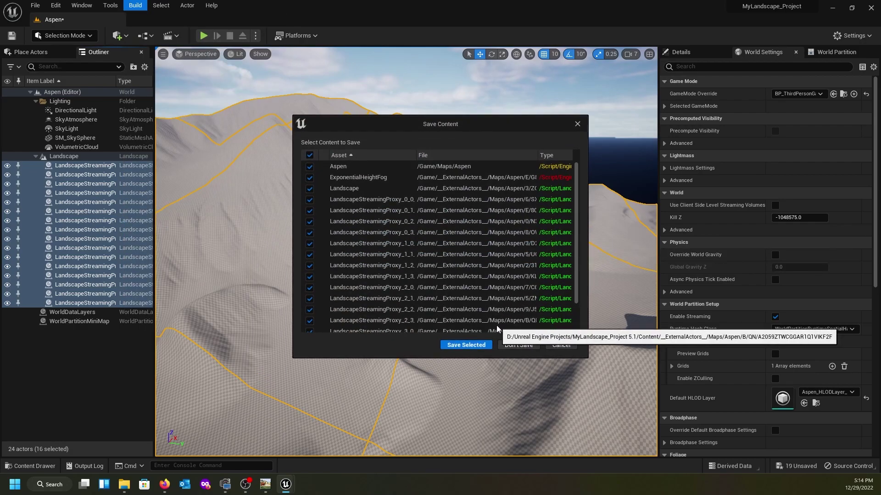
{"action": "left_click", "coordinate": [459, 346]}
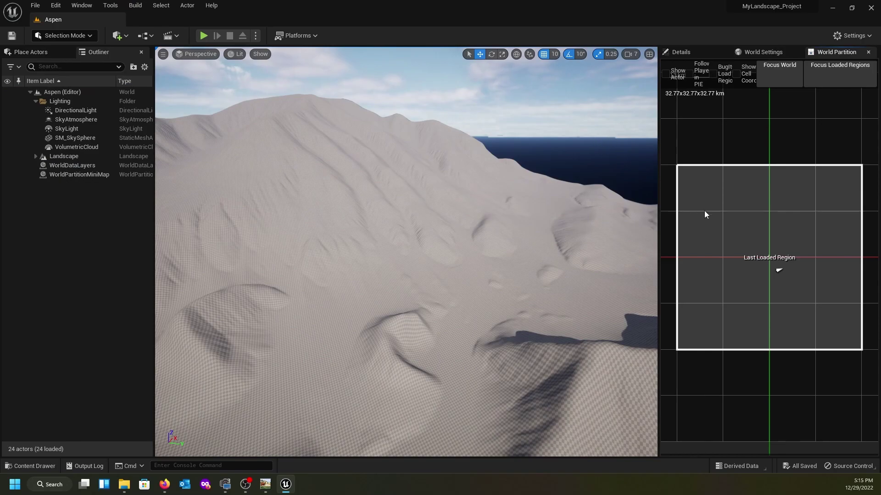
Examine the World Partition map's extent and loaded region, trying its cell coordinate and Bugit load region display options.
{"action": "scroll", "coordinate": [738, 230], "scroll_direction": "down", "scroll_amount": 2}
{"action": "scroll", "coordinate": [738, 228], "scroll_direction": "up", "scroll_amount": 1}
{"action": "mouse_move", "coordinate": [532, 257]}
{"action": "right_mouse_down"}
{"action": "mouse_move", "coordinate": [472, 284]}
{"action": "mouse_move", "coordinate": [475, 321]}
{"action": "mouse_move", "coordinate": [487, 236]}
{"action": "mouse_move", "coordinate": [486, 256]}
{"action": "mouse_move", "coordinate": [523, 252]}
{"action": "mouse_move", "coordinate": [565, 271]}
{"action": "right_mouse_up"}
{"action": "left_click", "coordinate": [737, 73]}
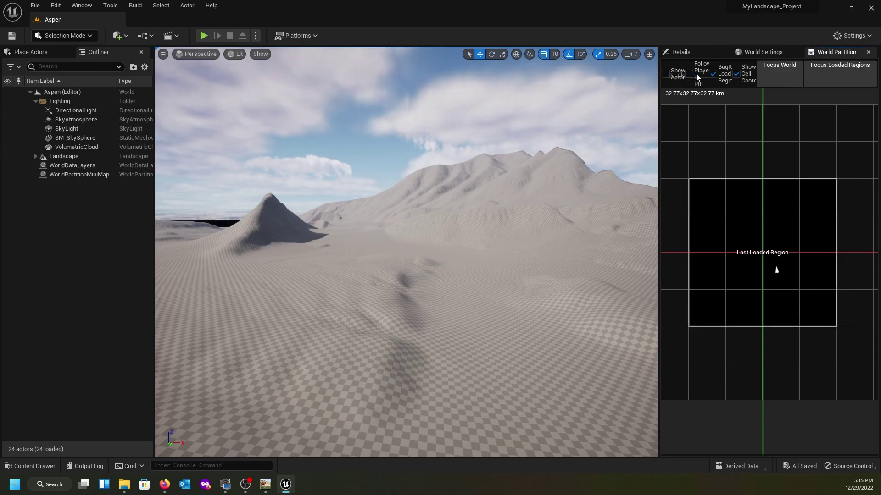
{"action": "left_click", "coordinate": [713, 74]}
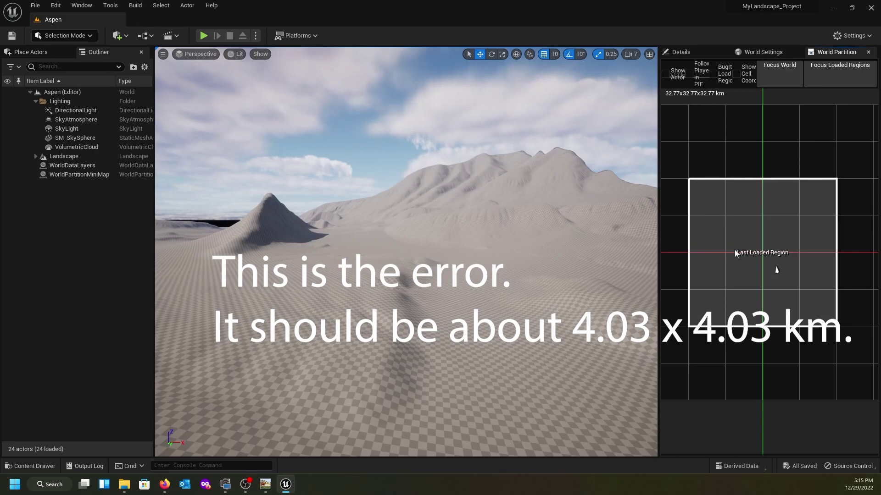
Select the Landscape actor and look over the terrain from several directions.
{"action": "right_click_drag", "start_coordinate": [513, 224], "coordinate": [429, 219]}
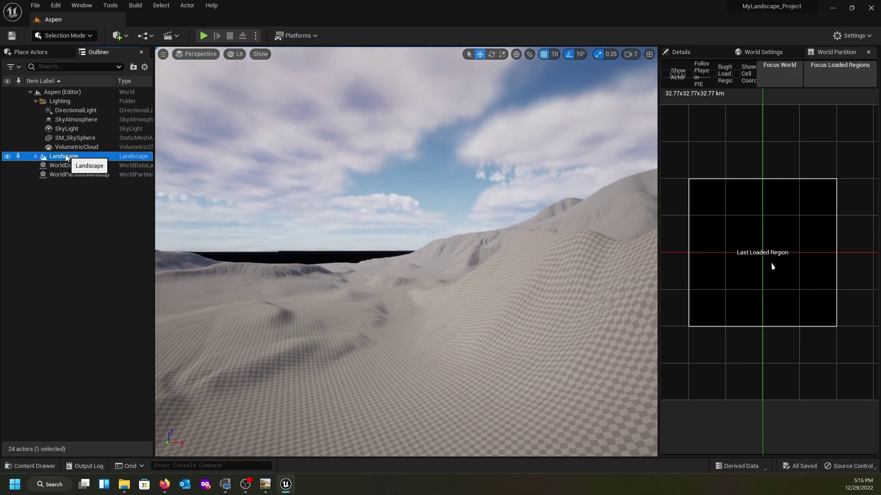
{"action": "left_click", "coordinate": [31, 157]}
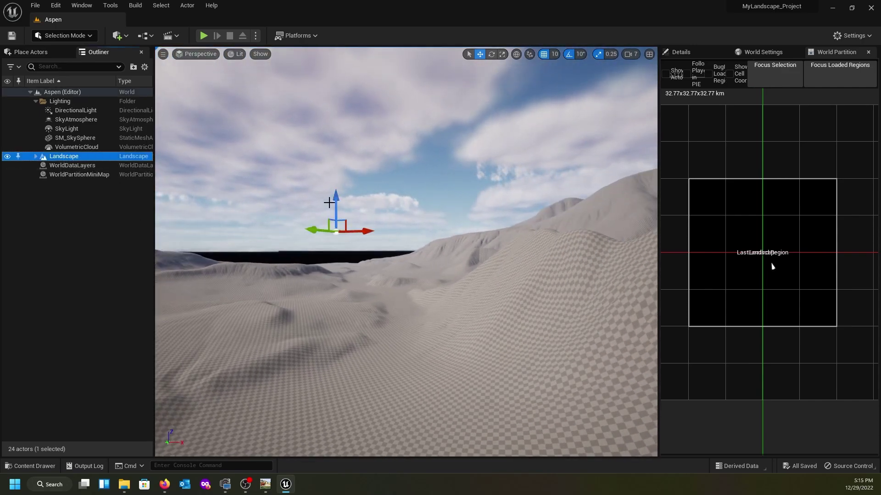
{"action": "mouse_move", "coordinate": [284, 279]}
{"action": "right_mouse_down"}
{"action": "mouse_move", "coordinate": [225, 277]}
{"action": "mouse_move", "coordinate": [201, 293]}
{"action": "mouse_move", "coordinate": [151, 294]}
{"action": "mouse_move", "coordinate": [152, 316]}
{"action": "right_mouse_up"}
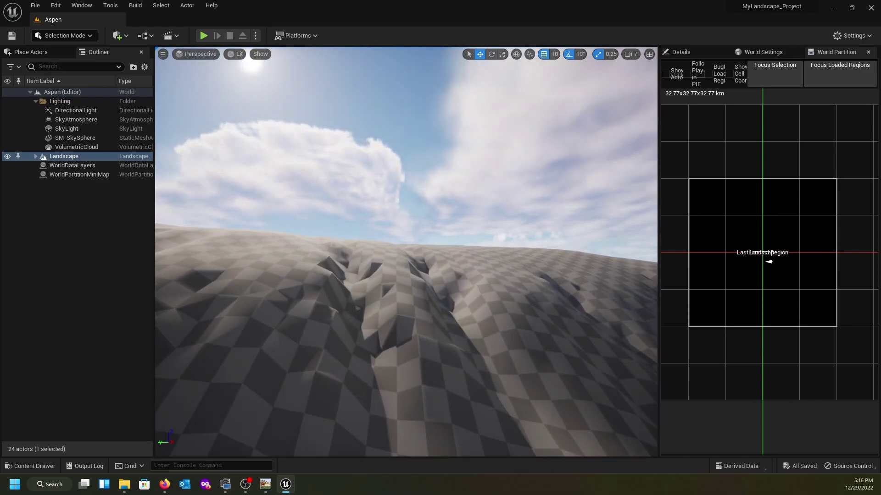
{"action": "mouse_move", "coordinate": [152, 317]}
{"action": "right_mouse_down"}
{"action": "mouse_move", "coordinate": [404, 316]}
{"action": "mouse_move", "coordinate": [415, 296]}
{"action": "mouse_move", "coordinate": [413, 312]}
{"action": "mouse_move", "coordinate": [464, 307]}
{"action": "mouse_move", "coordinate": [283, 277]}
{"action": "right_mouse_up"}
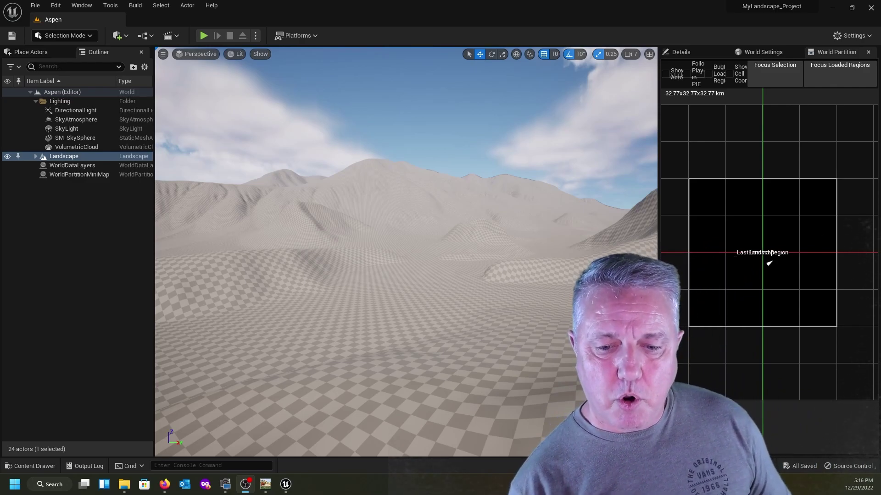
Open the project's Materials/Master_Materials content folder containing the master landscape material and its instance.
{"action": "left_click", "coordinate": [32, 466]}
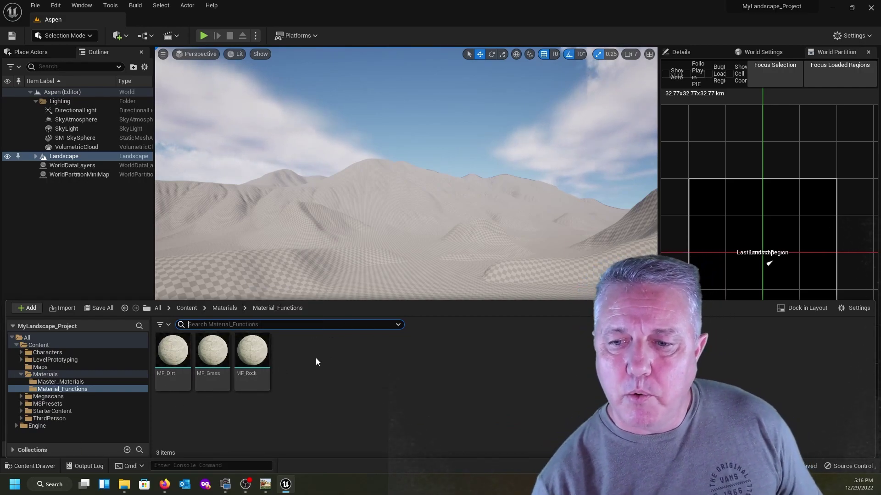
{"action": "left_click", "coordinate": [218, 309]}
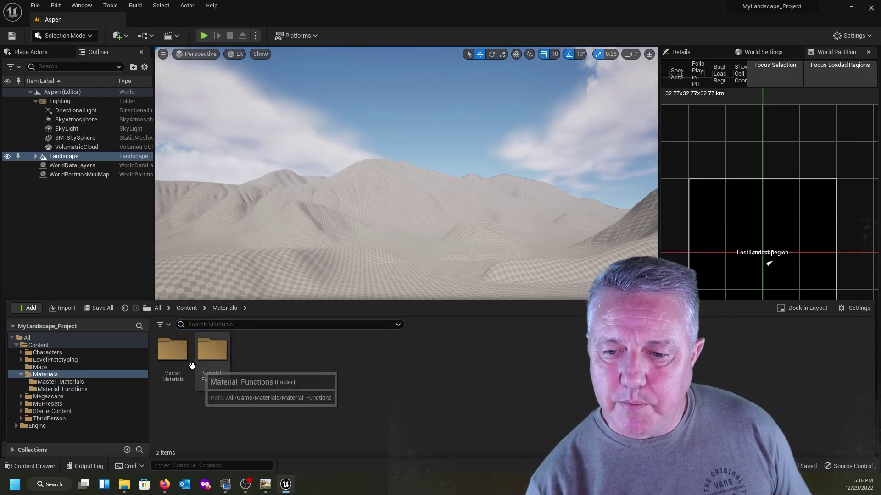
{"action": "double_click", "coordinate": [172, 349]}
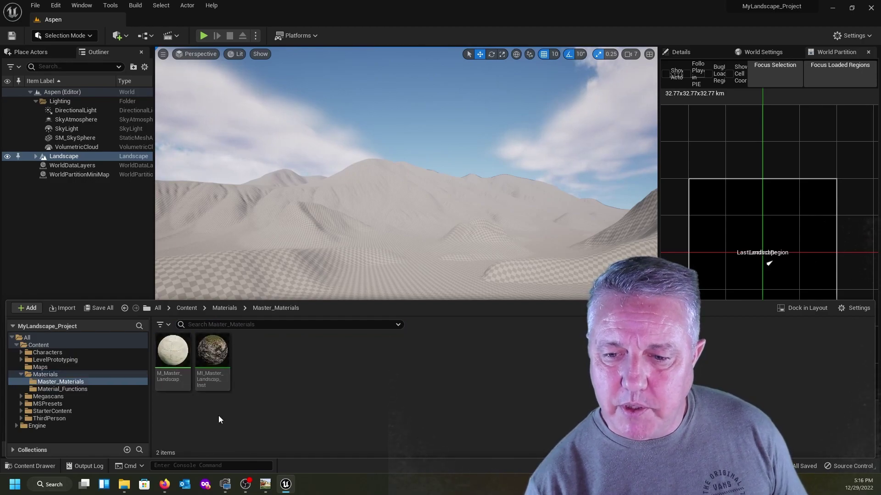